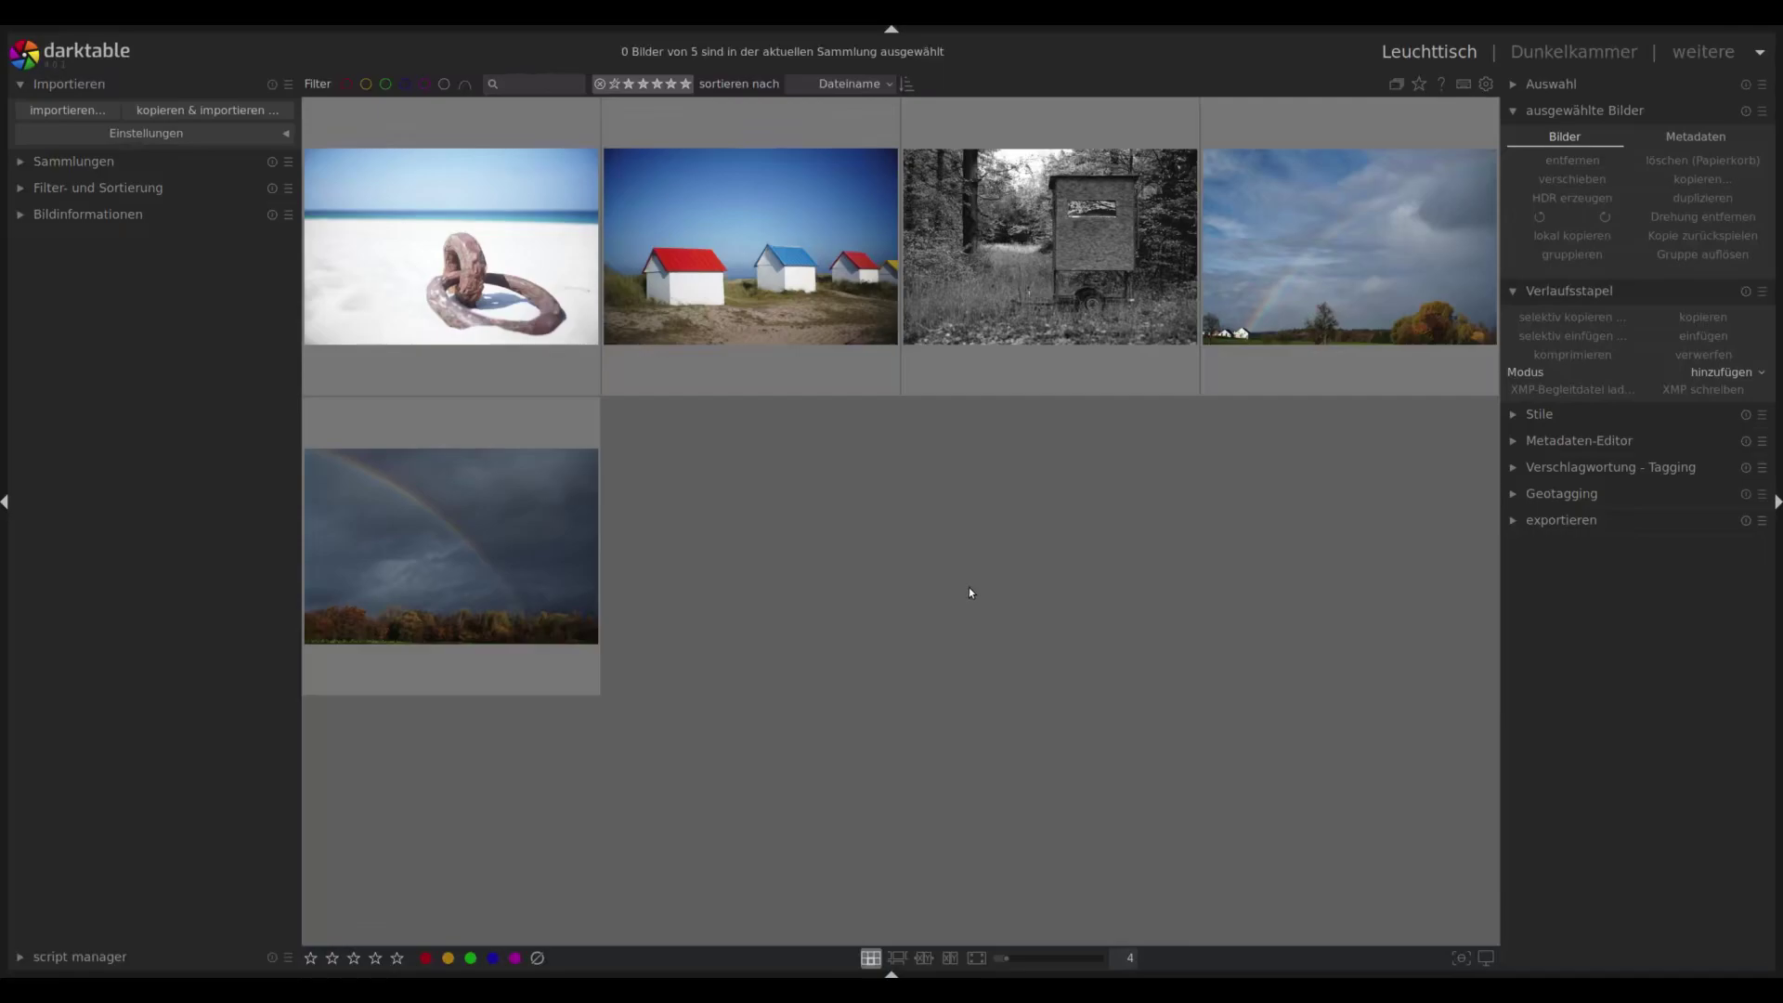
Open the black-and-white forest hide photo, image 3 of 5, in the darkroom.
{"action": "left_click", "coordinate": [1054, 323]}
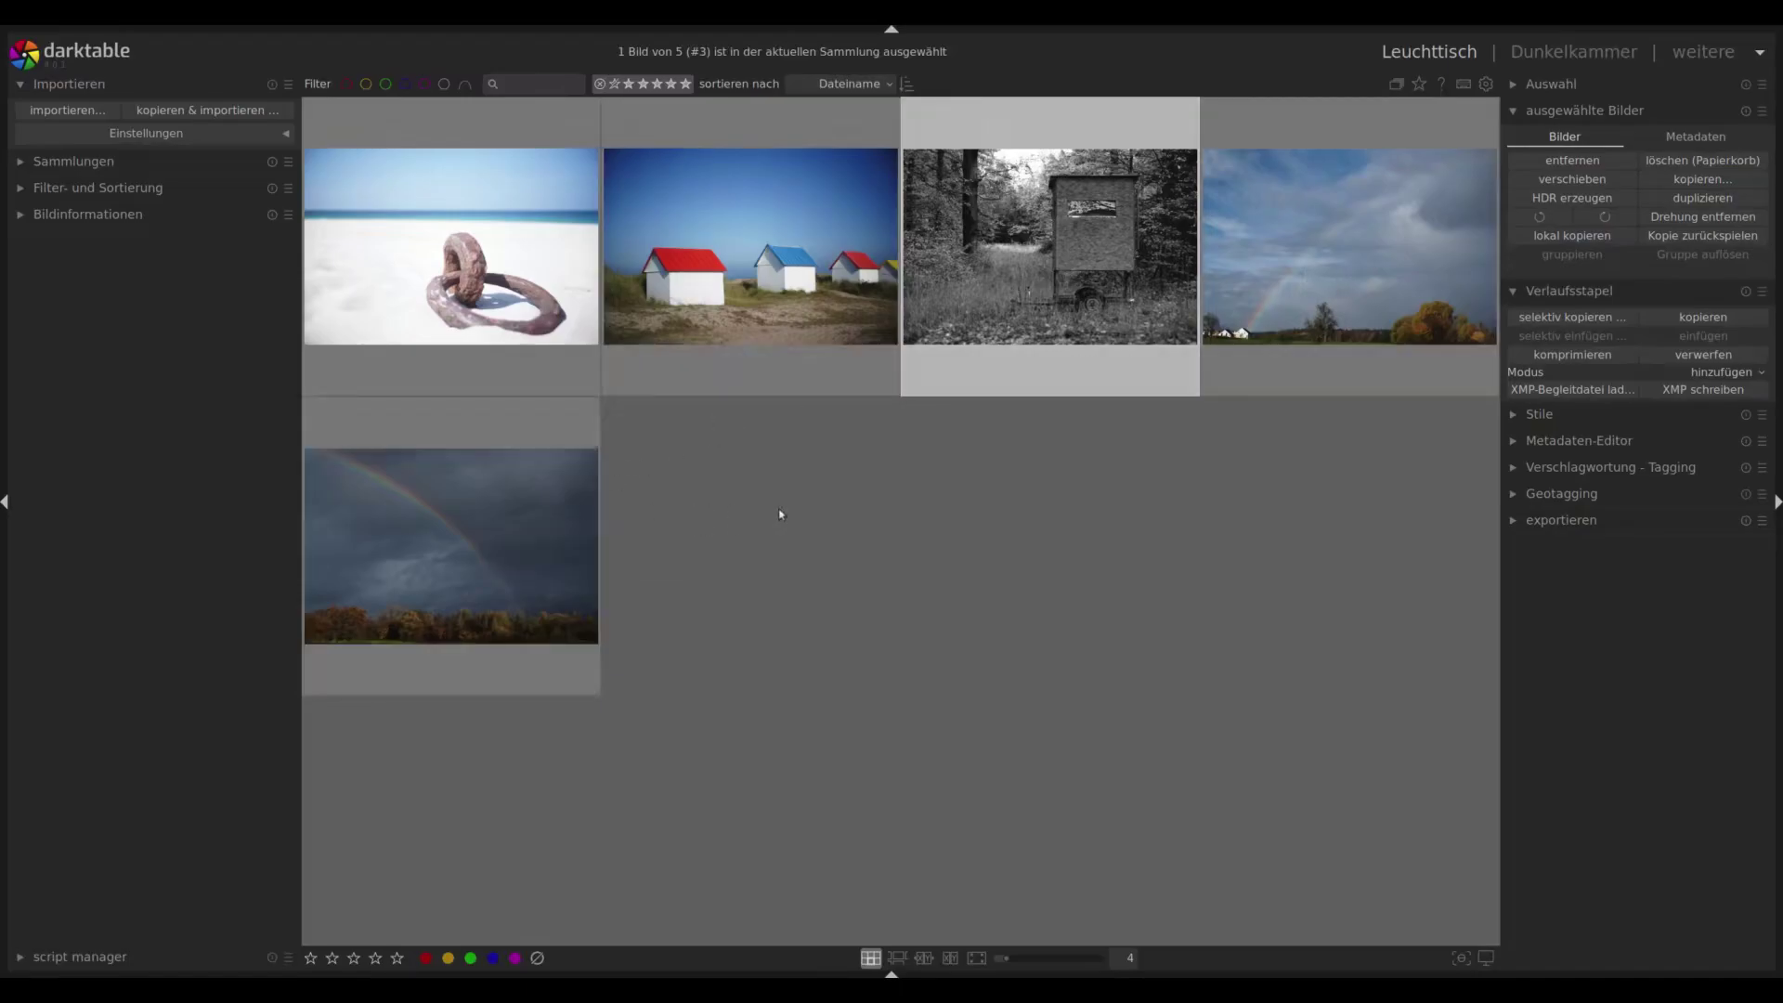
{"action": "mouse_move", "coordinate": [1050, 247]}
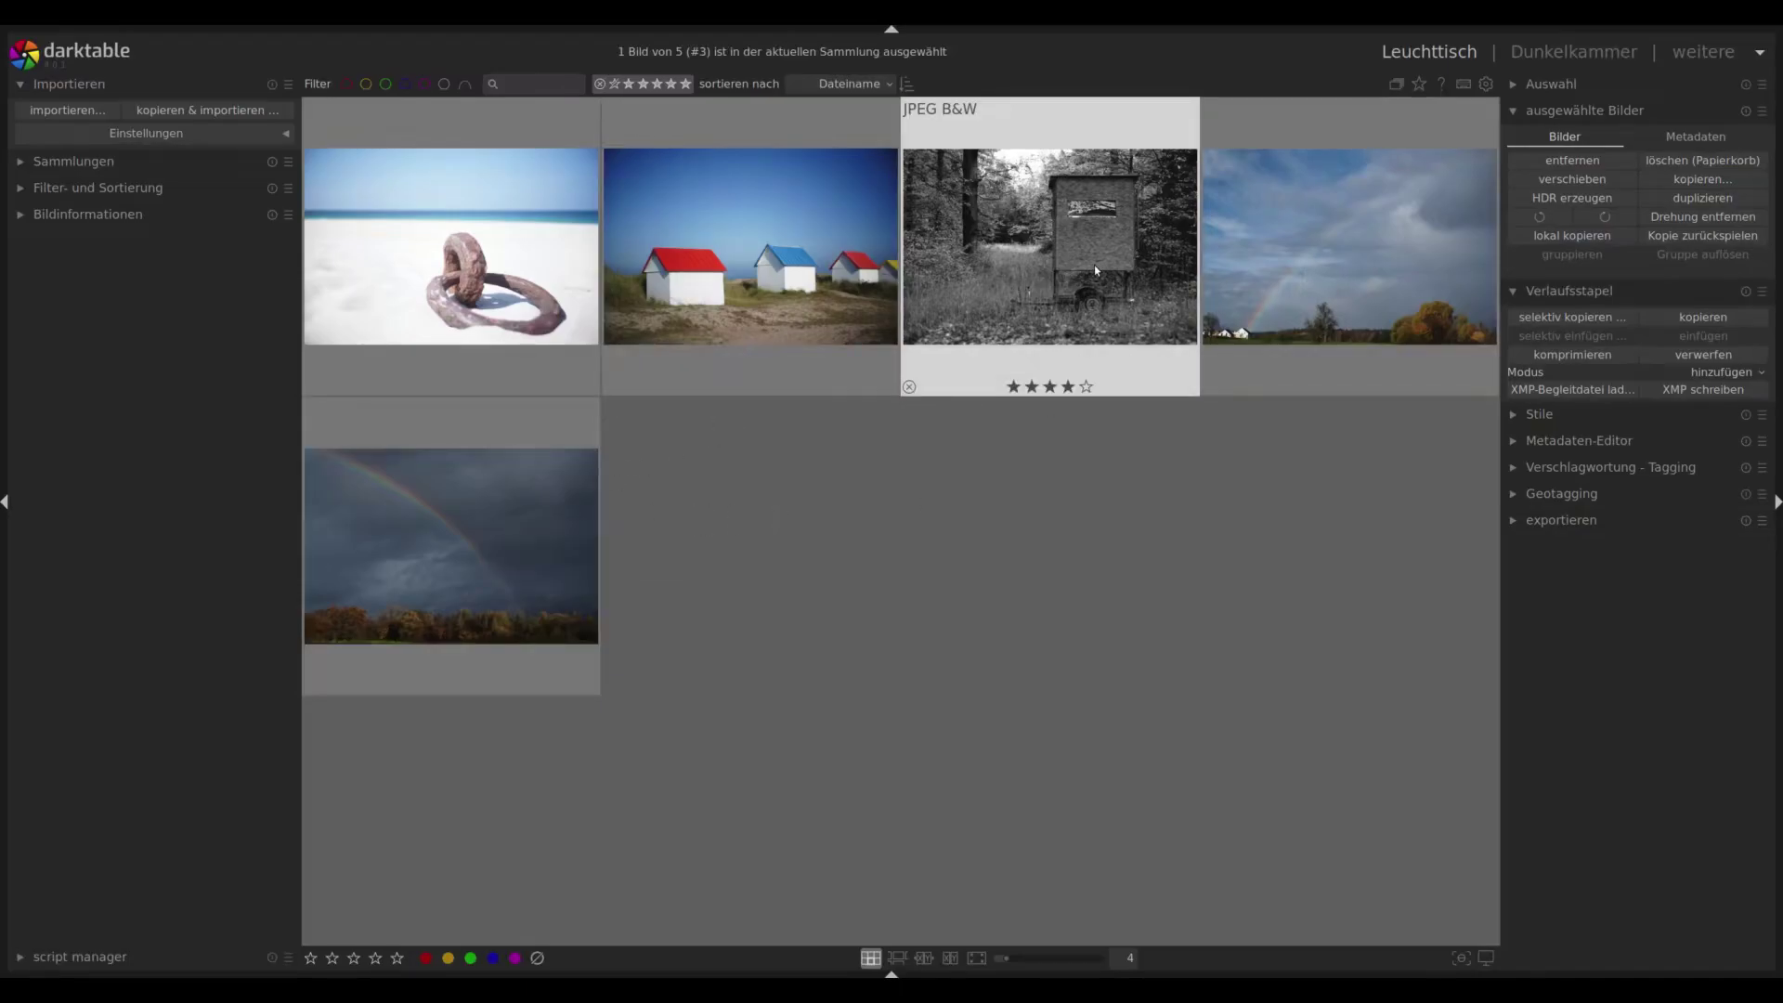
{"action": "double_click", "coordinate": [1095, 269]}
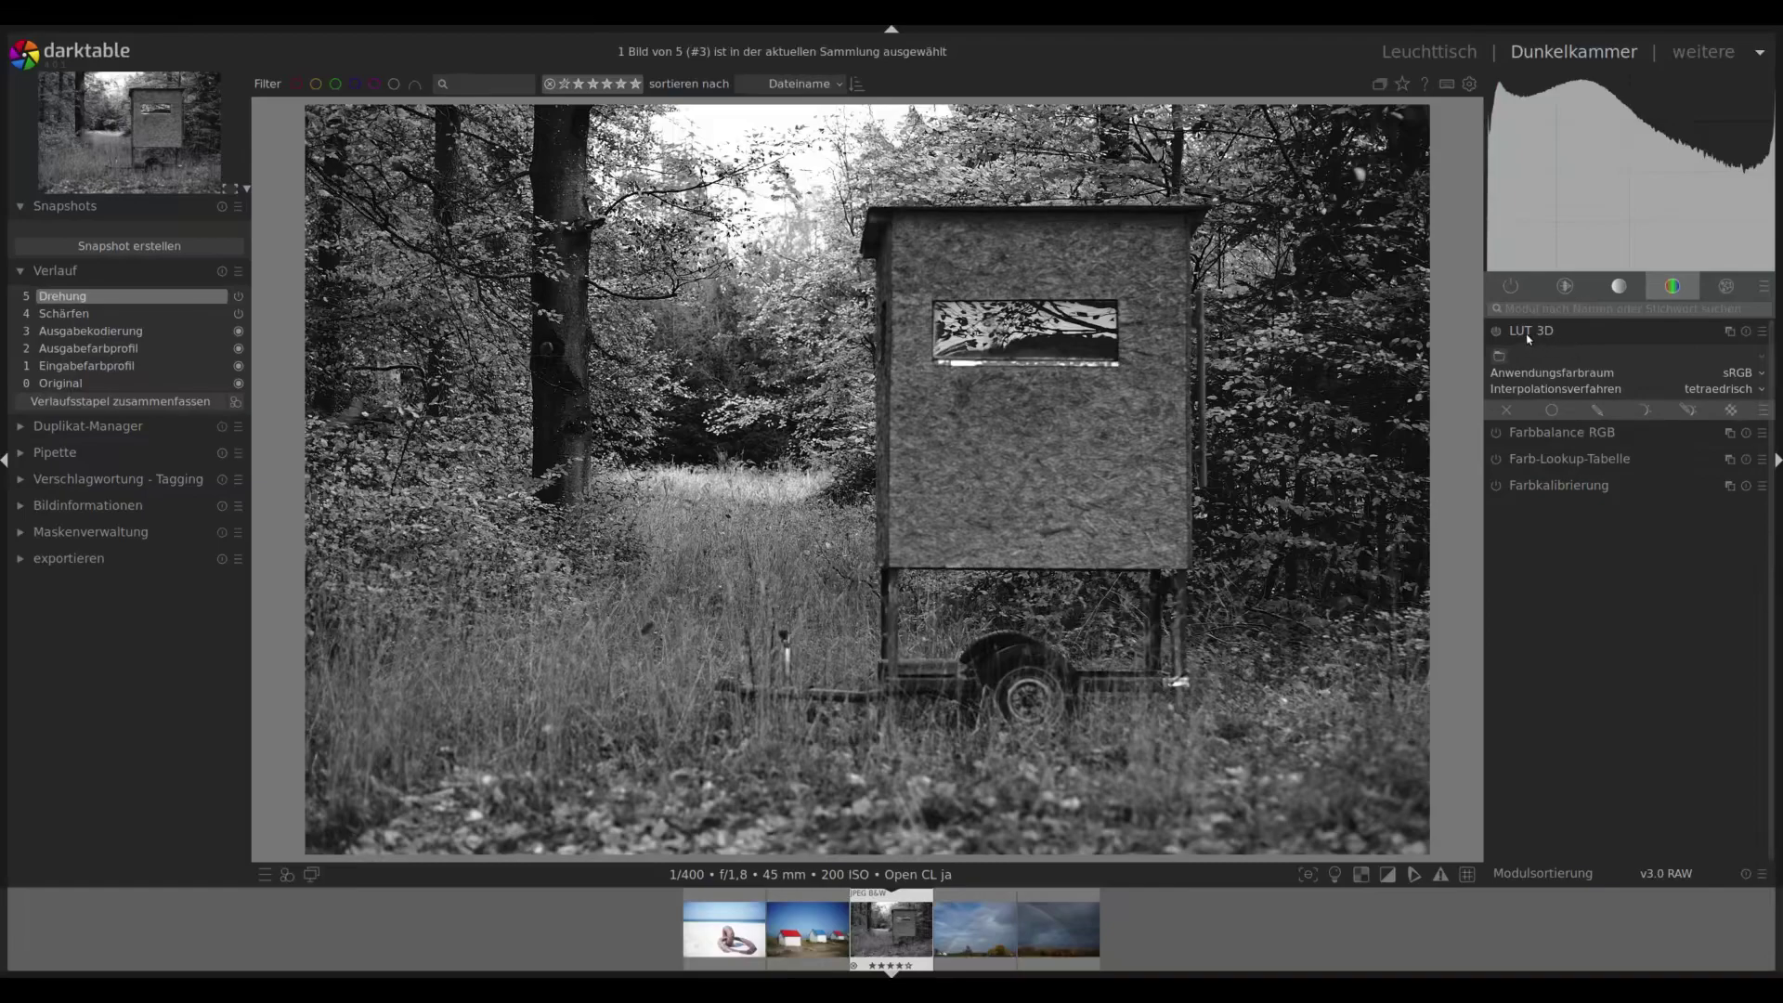
Find the LUT 3D module with a 'lut' module search and switch it on.
{"action": "left_click", "coordinate": [1586, 310]}
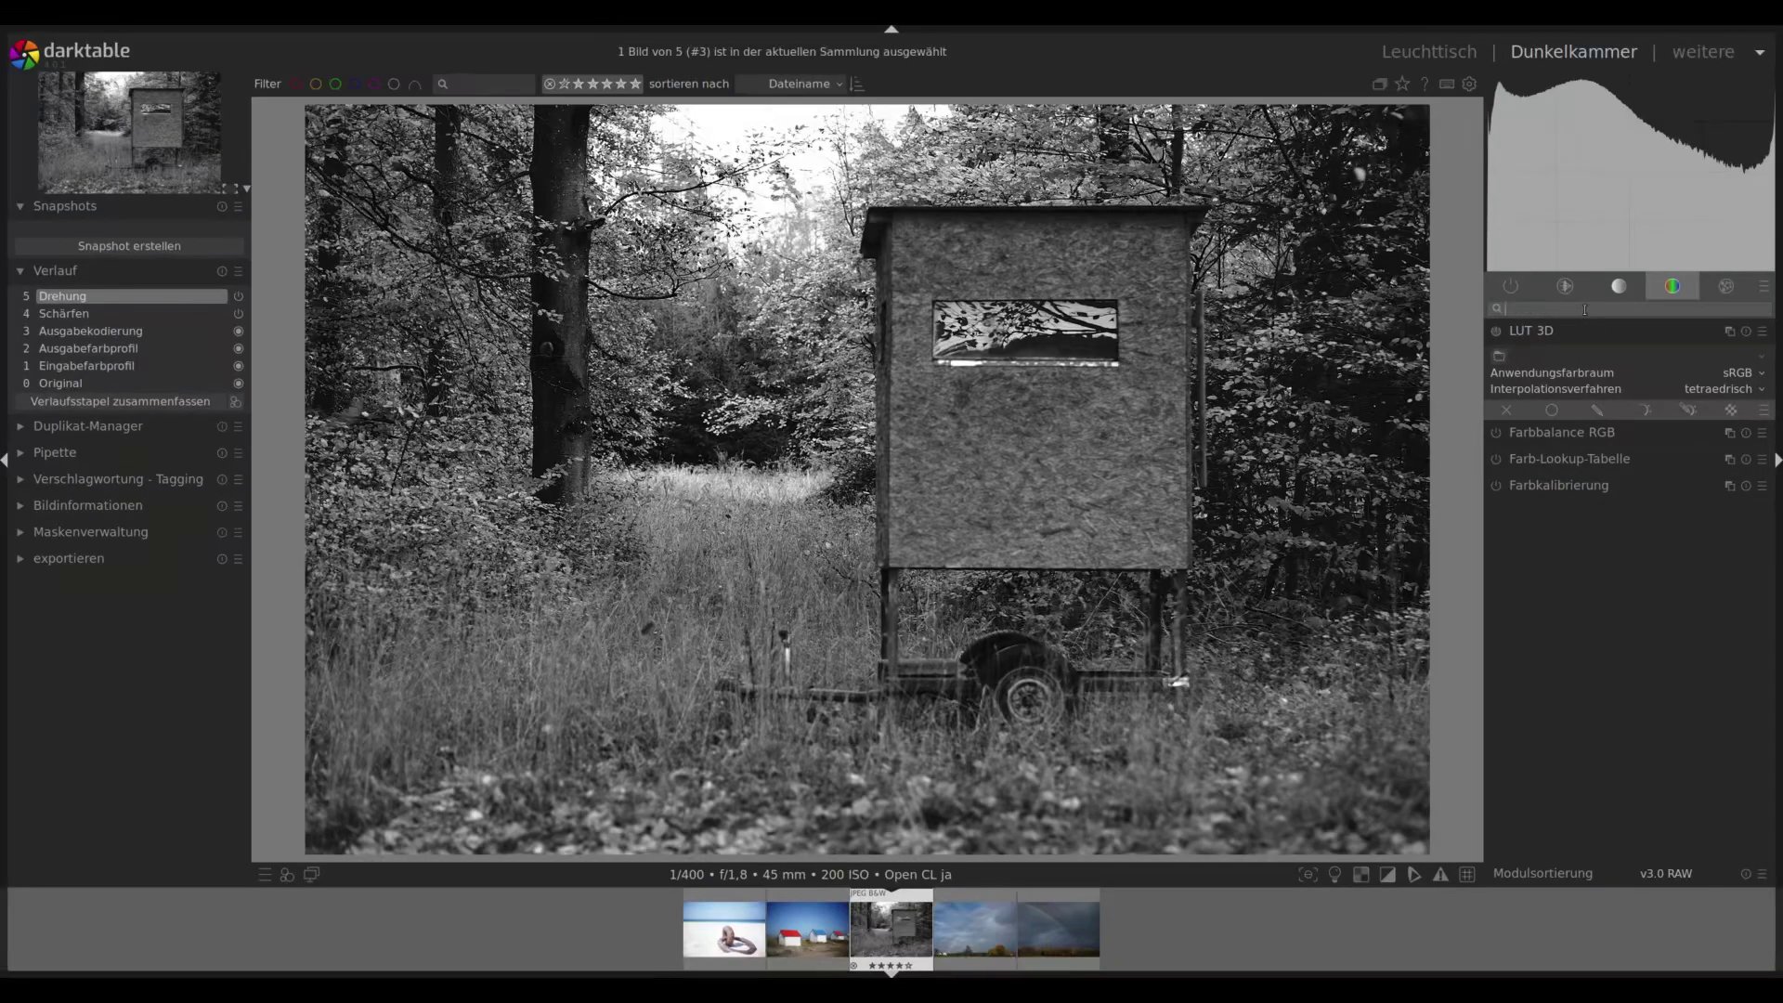
{"action": "type", "text": "3d"}
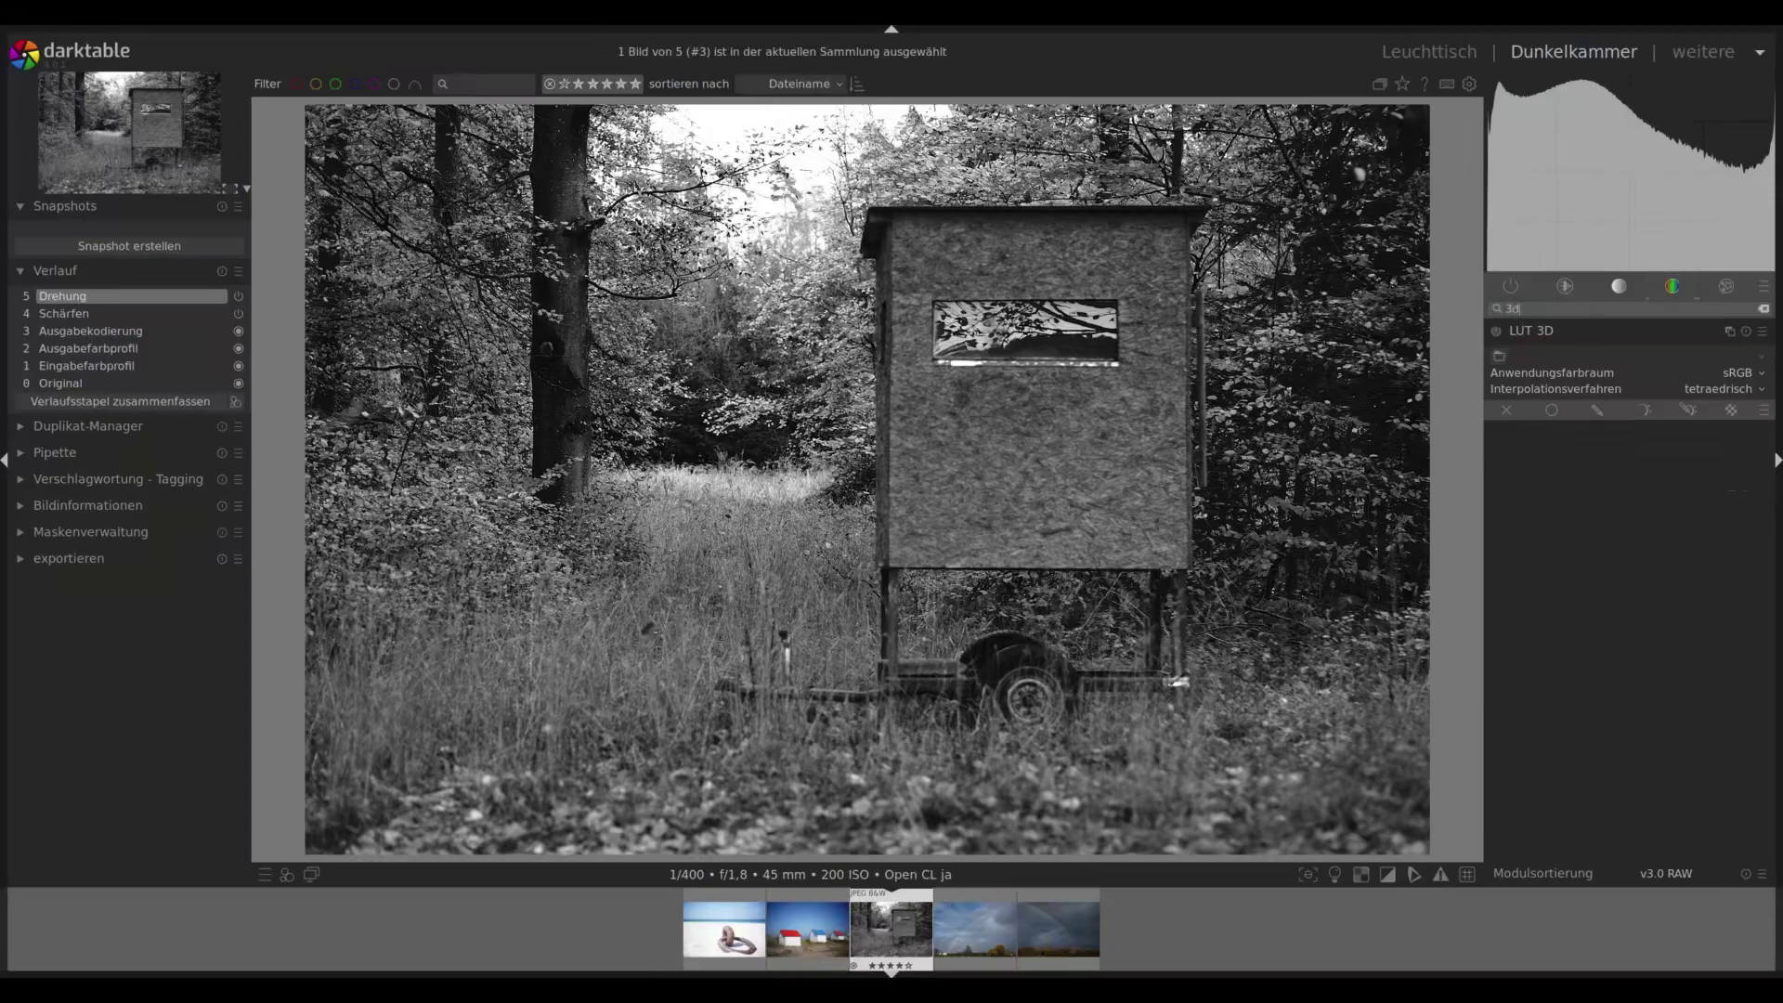
{"action": "key", "text": "BackSpace"}
{"action": "key", "text": "BackSpace"}
{"action": "type", "text": "lut"}
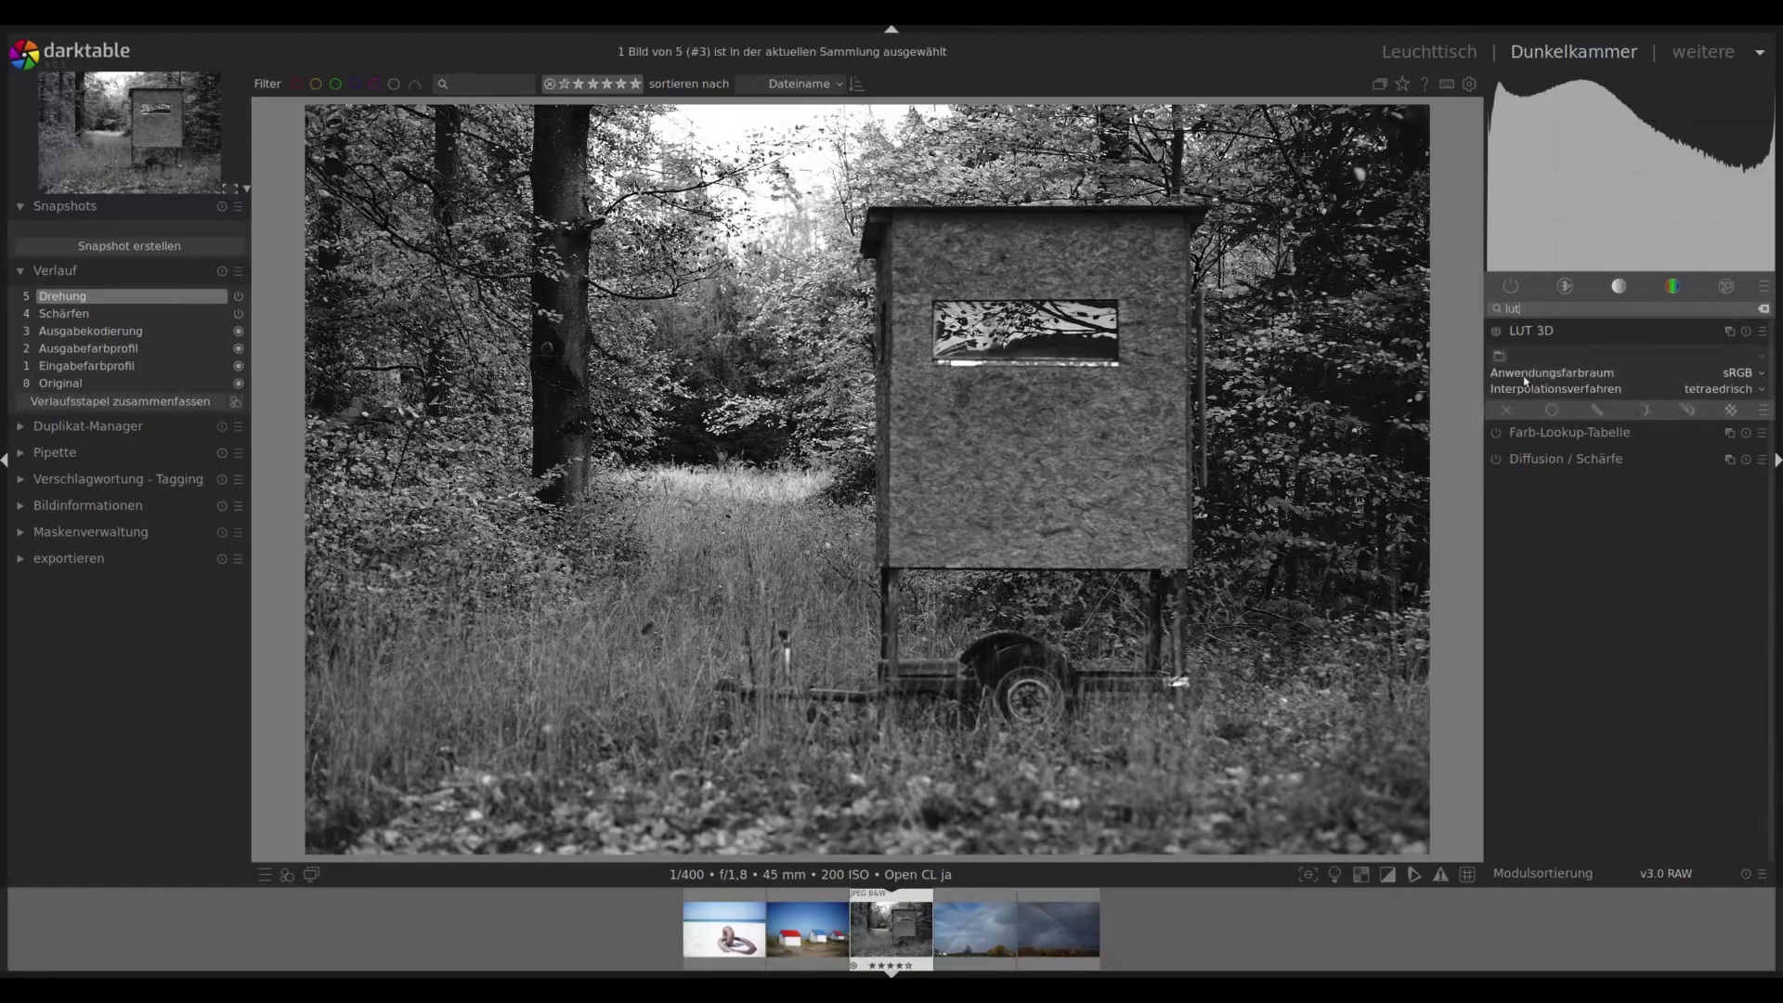
{"action": "left_click", "coordinate": [1496, 332]}
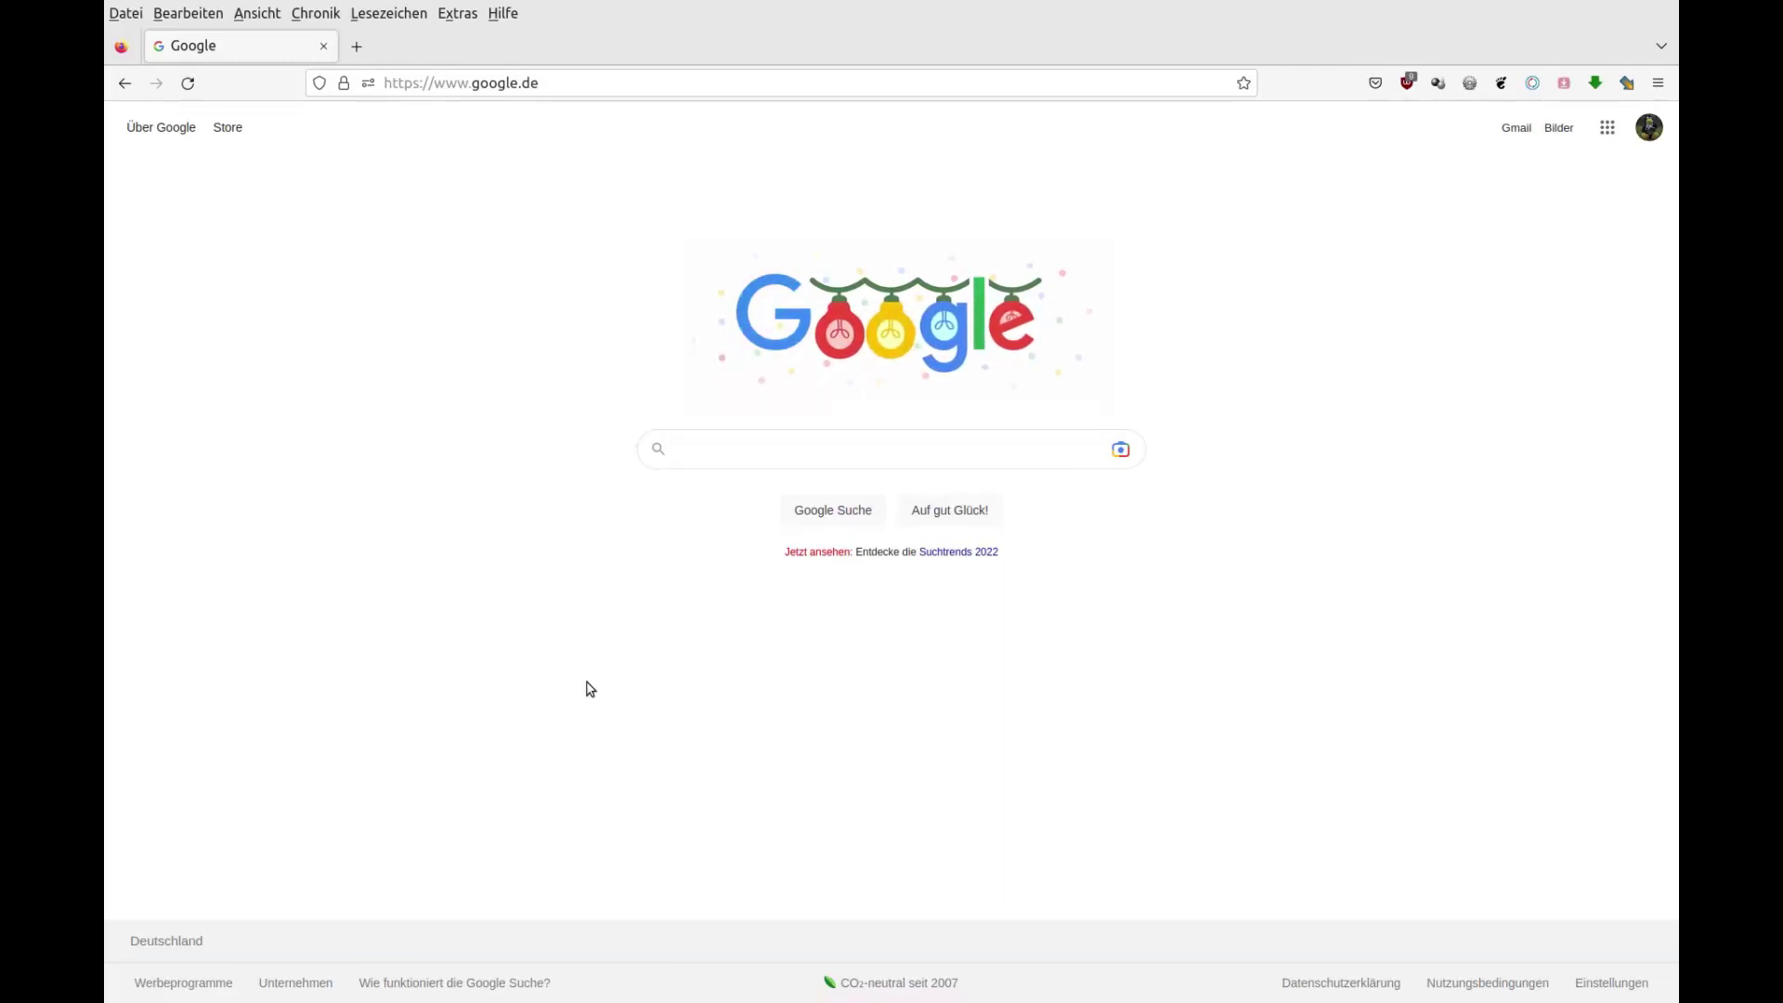
Search Google for 'luts', then refine it to 'luts darktable' and skim the results.
{"action": "type", "text": "l"}
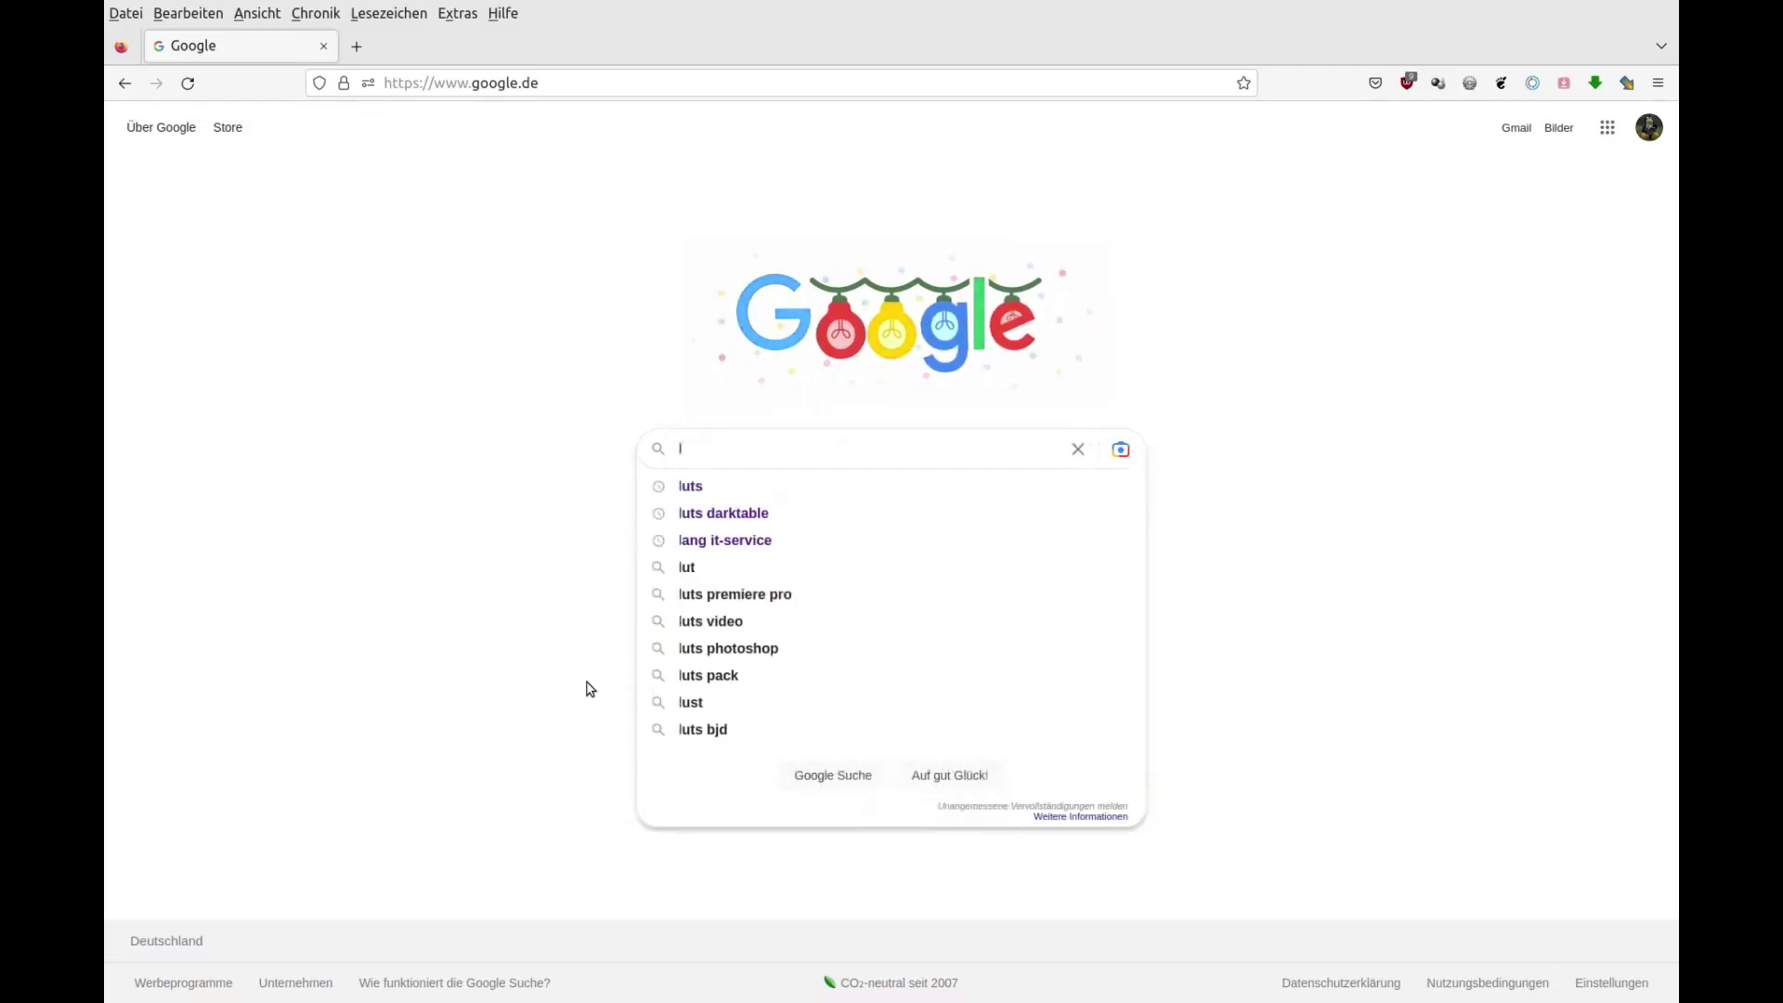
{"action": "type", "text": "uts"}
{"action": "key", "text": "Return"}
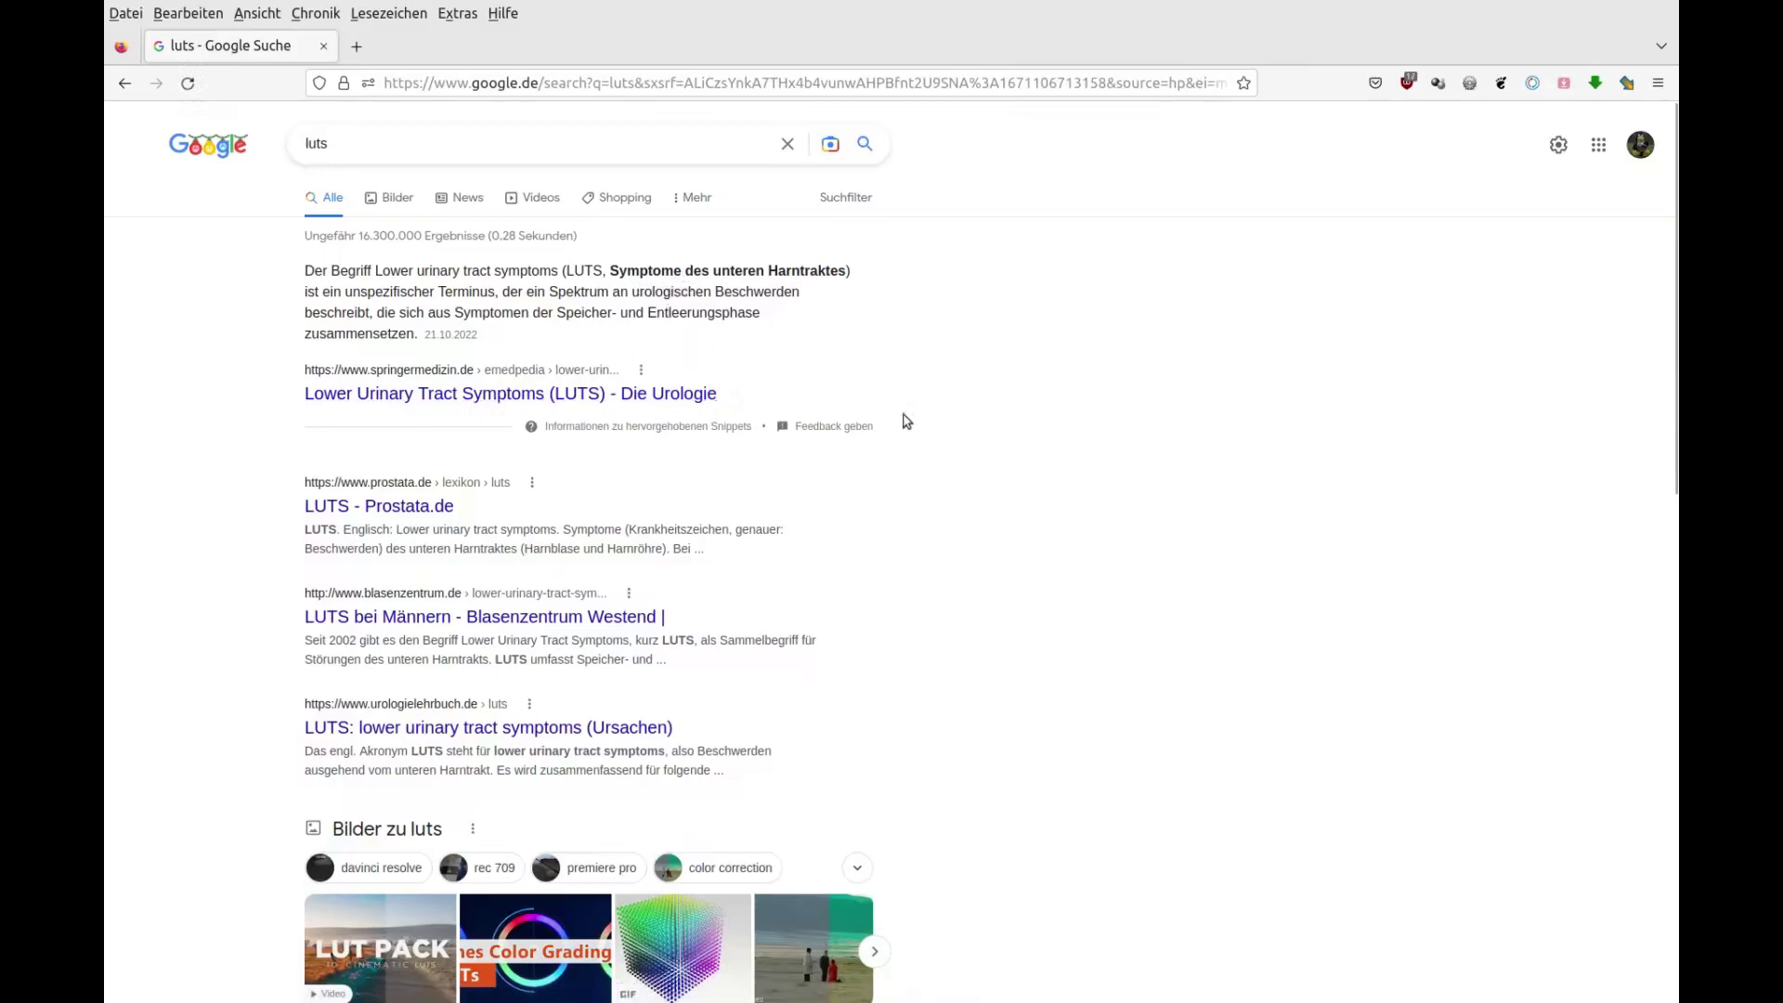
{"action": "left_click", "coordinate": [645, 153]}
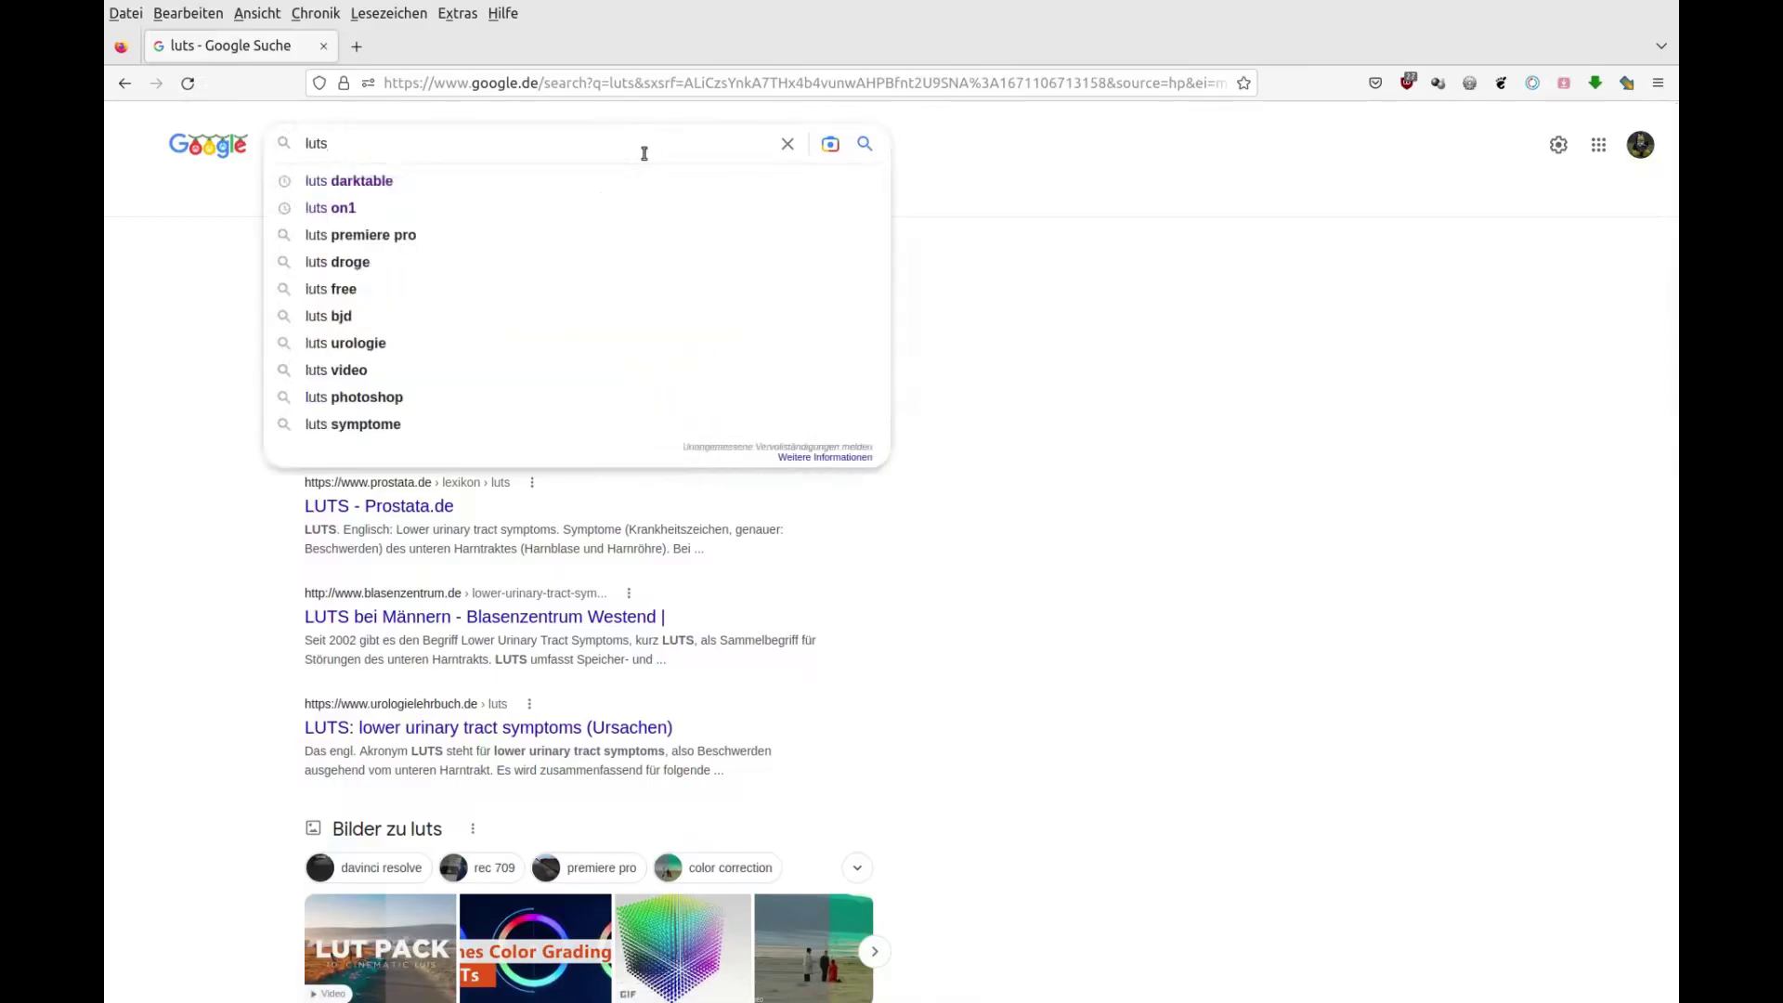
{"action": "type", "text": " darktable"}
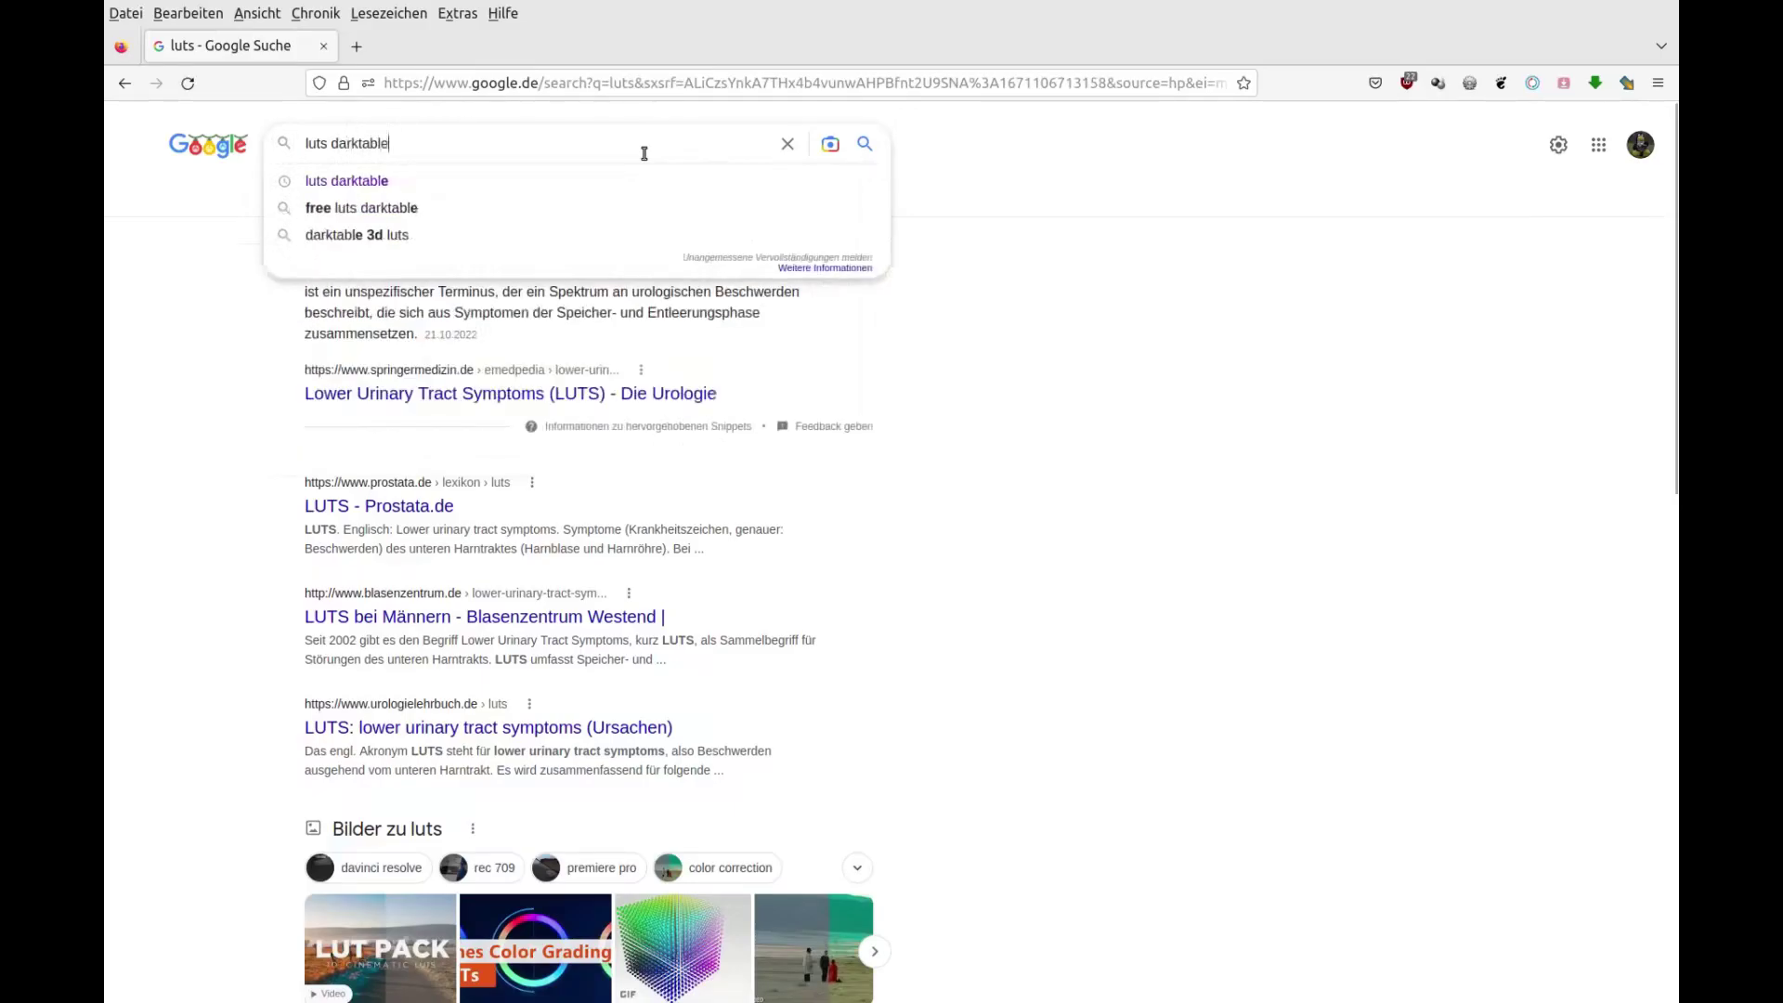
{"action": "key", "text": "Return"}
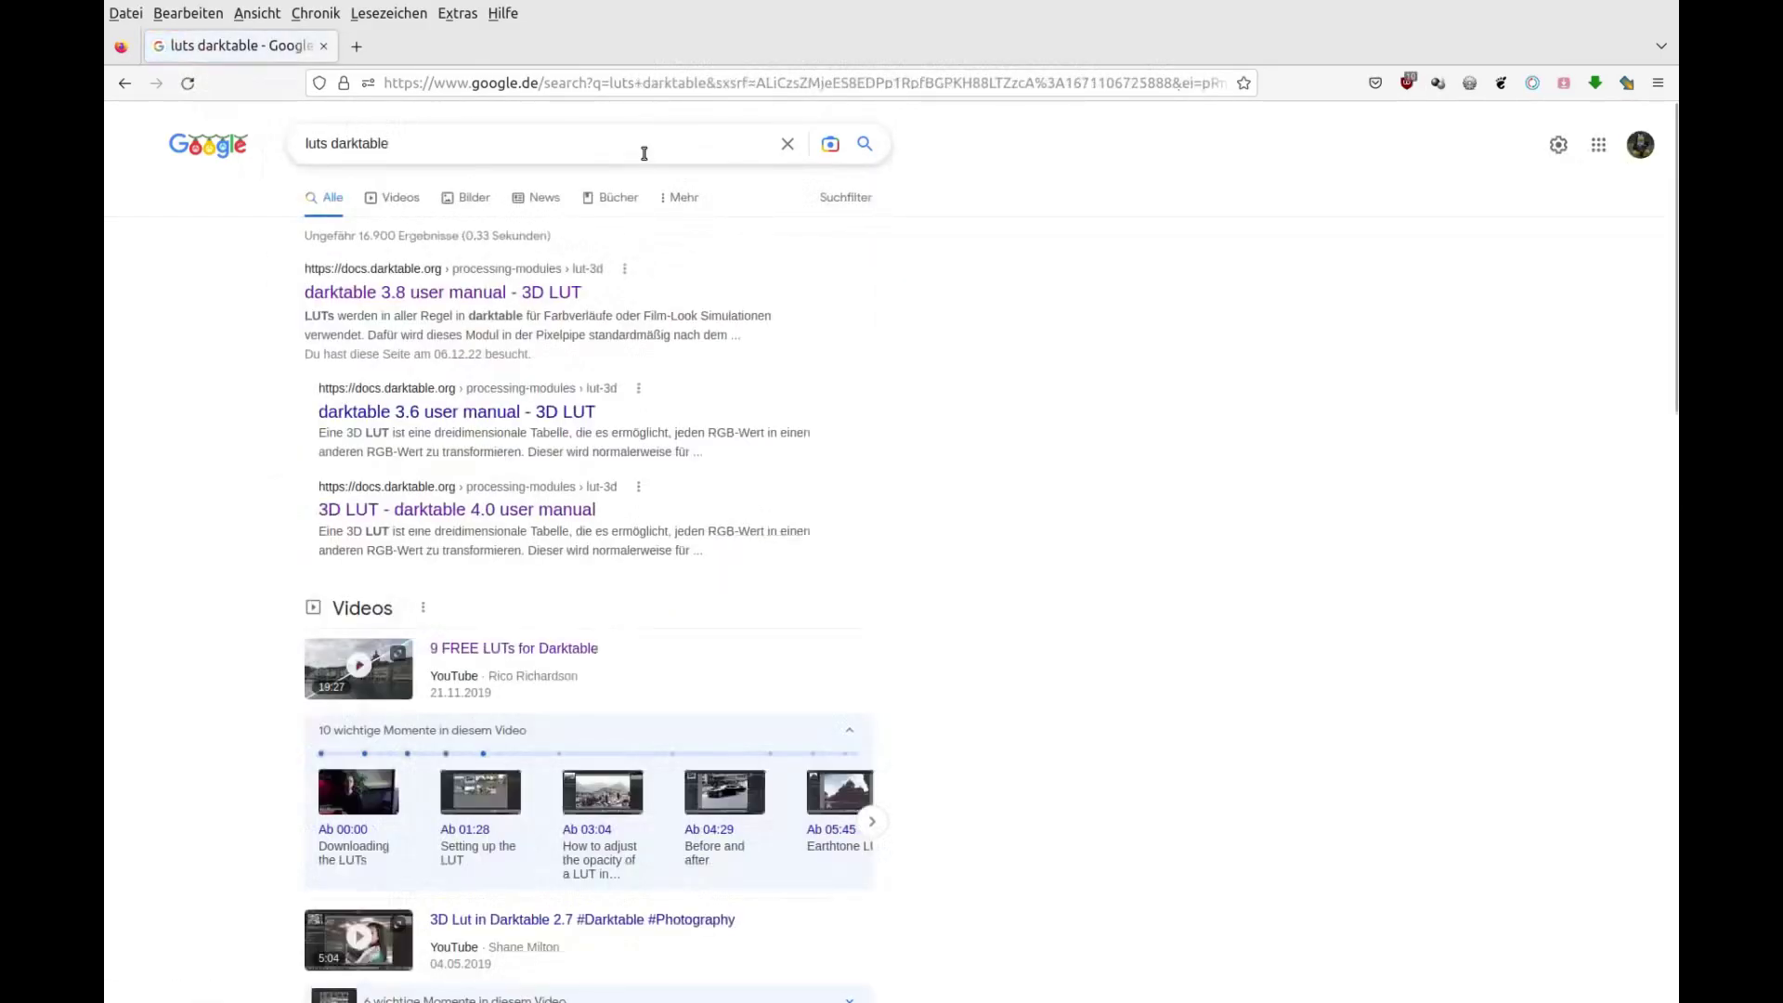
{"action": "scroll", "coordinate": [968, 550], "scroll_direction": "down", "scroll_amount": 5}
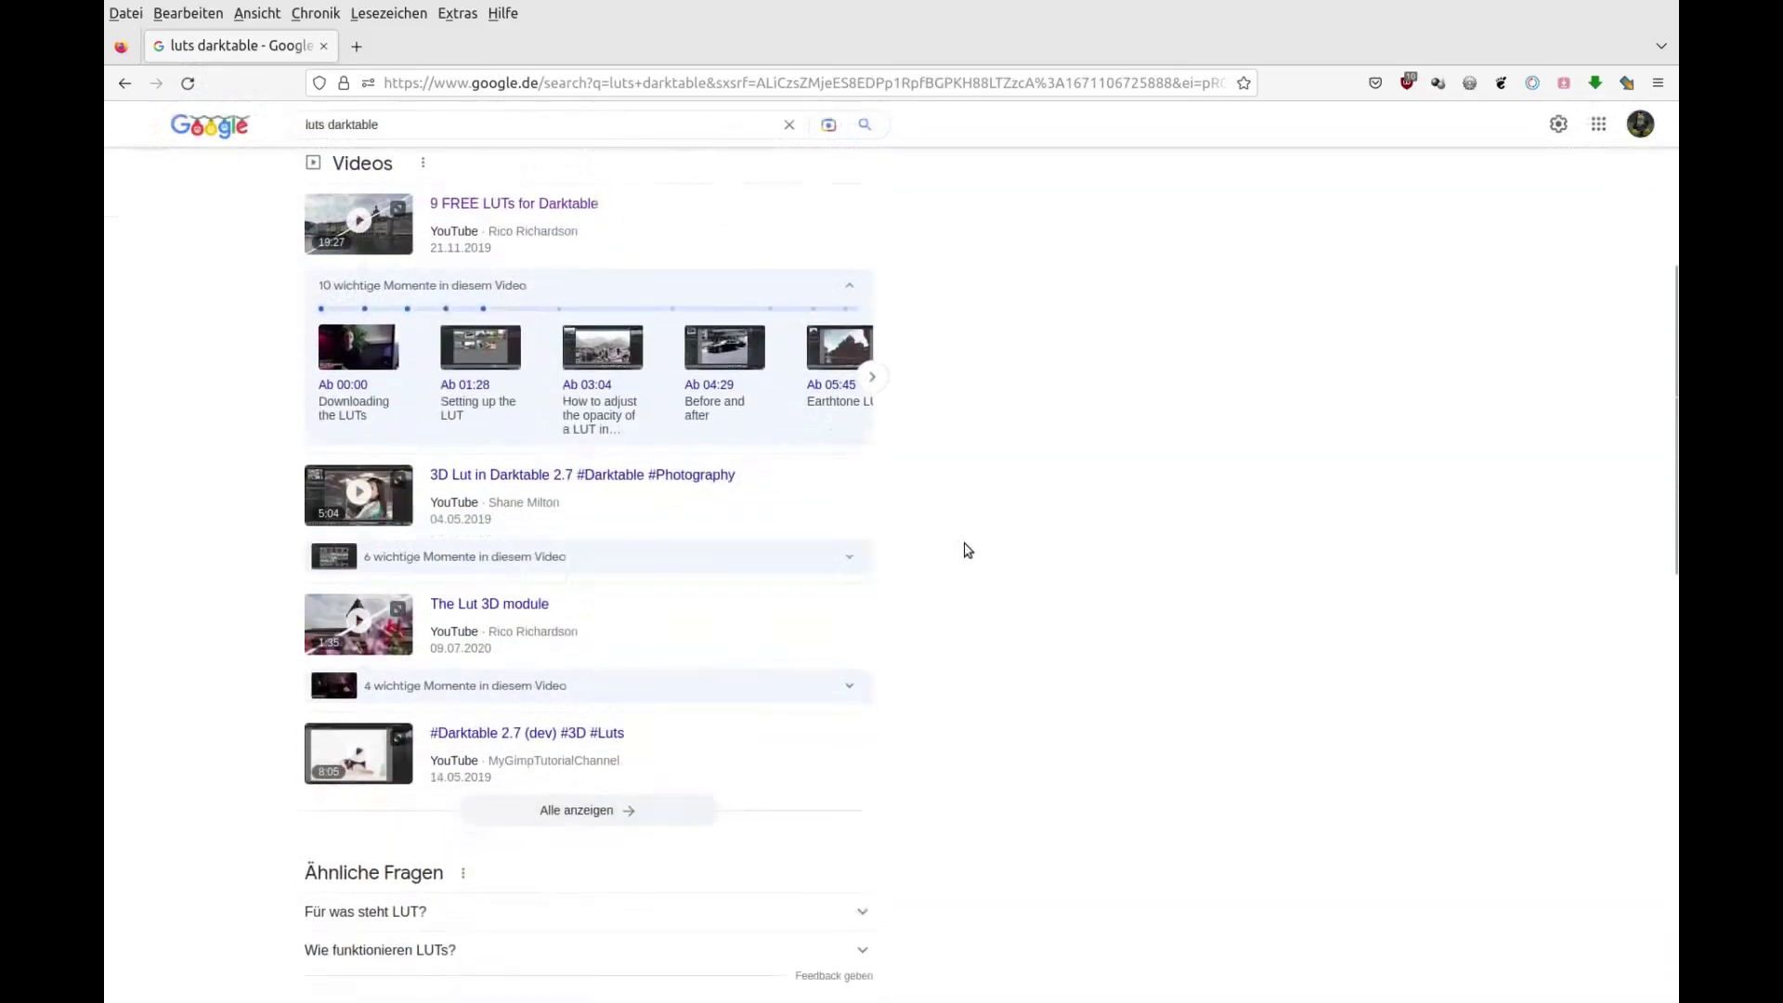
{"action": "scroll", "coordinate": [968, 550], "scroll_direction": "down", "scroll_amount": 3}
{"action": "scroll", "coordinate": [968, 550], "scroll_direction": "up", "scroll_amount": 5}
{"action": "scroll", "coordinate": [968, 550], "scroll_direction": "up", "scroll_amount": 3}
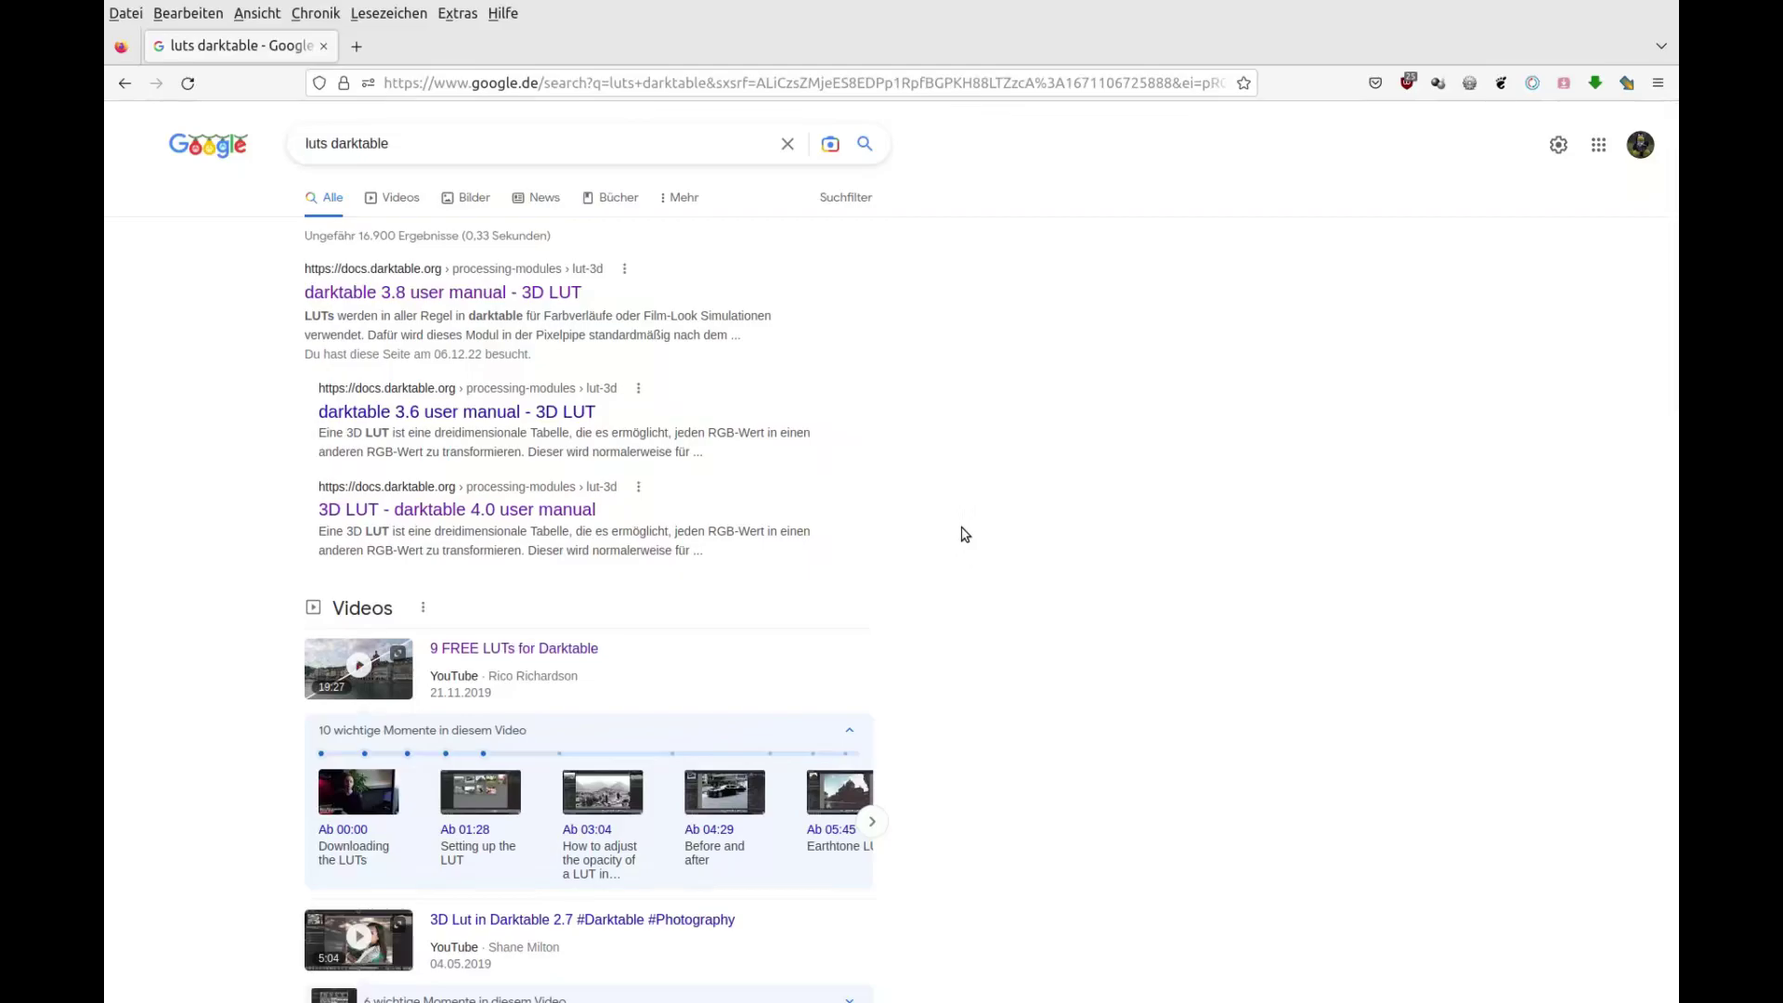
Replace the query with an 'on1 luts' Google search.
{"action": "left_click", "coordinate": [668, 155]}
{"action": "left_click", "coordinate": [787, 144]}
{"action": "type", "text": "on"}
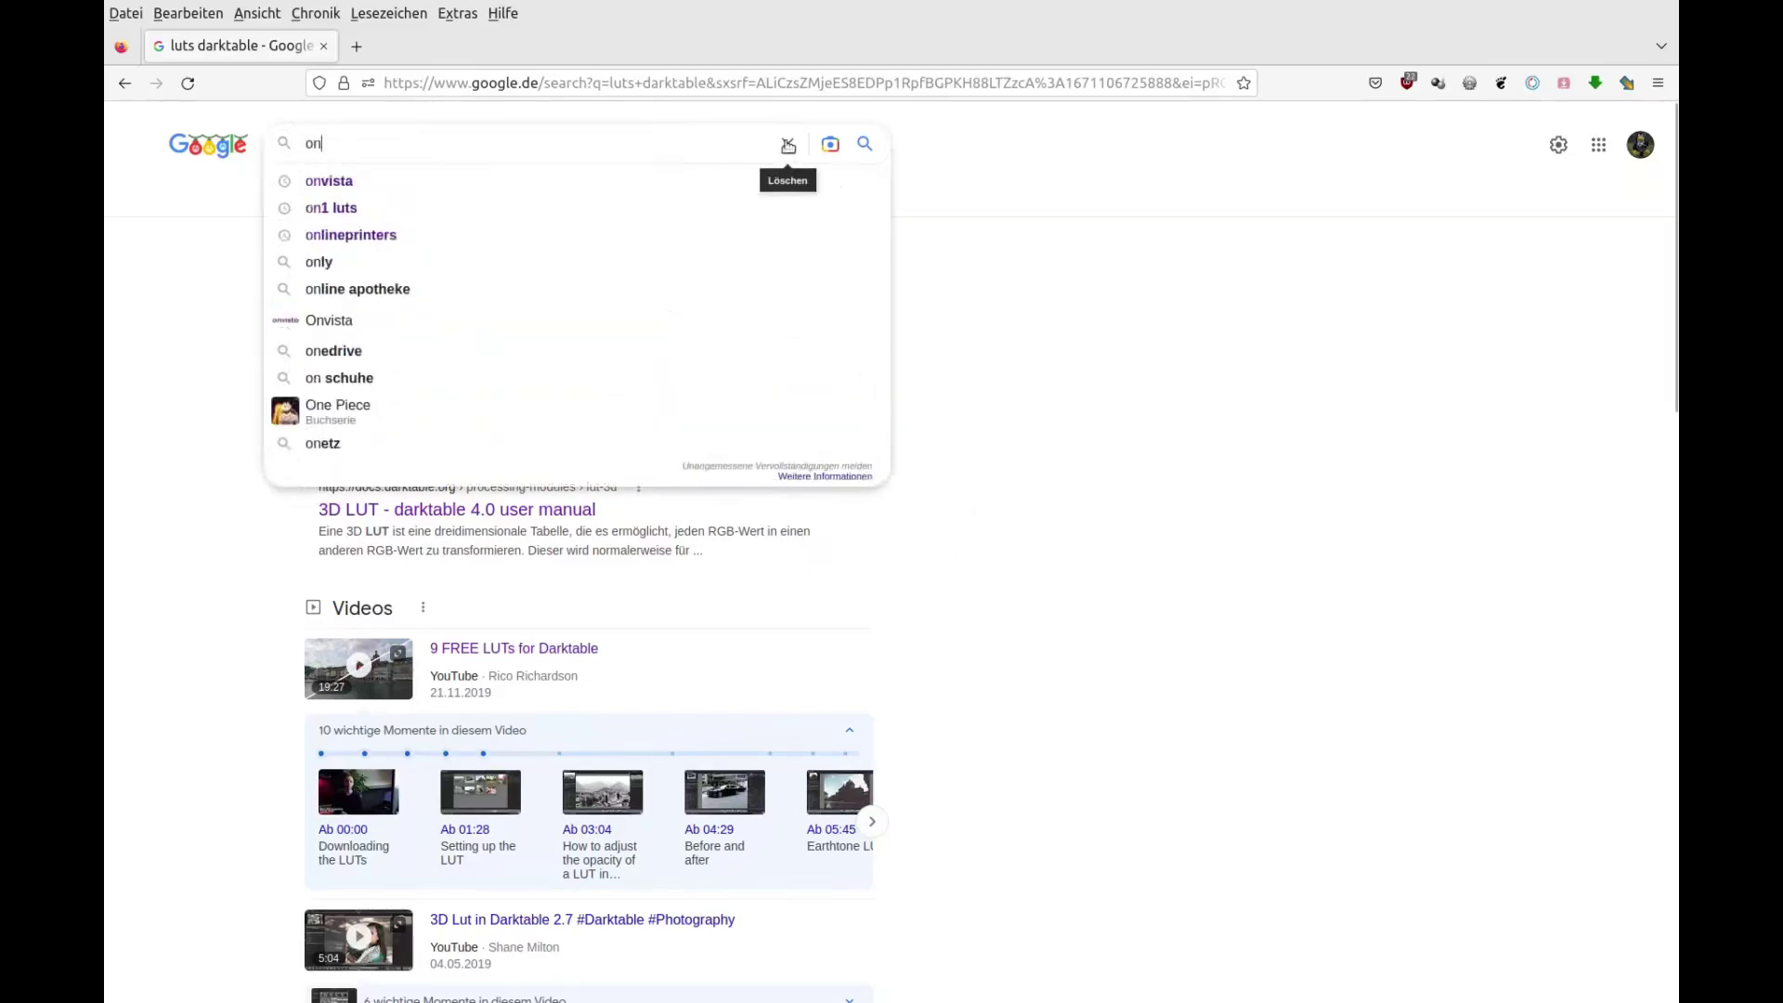
{"action": "type", "text": "1"}
{"action": "key", "text": "Down"}
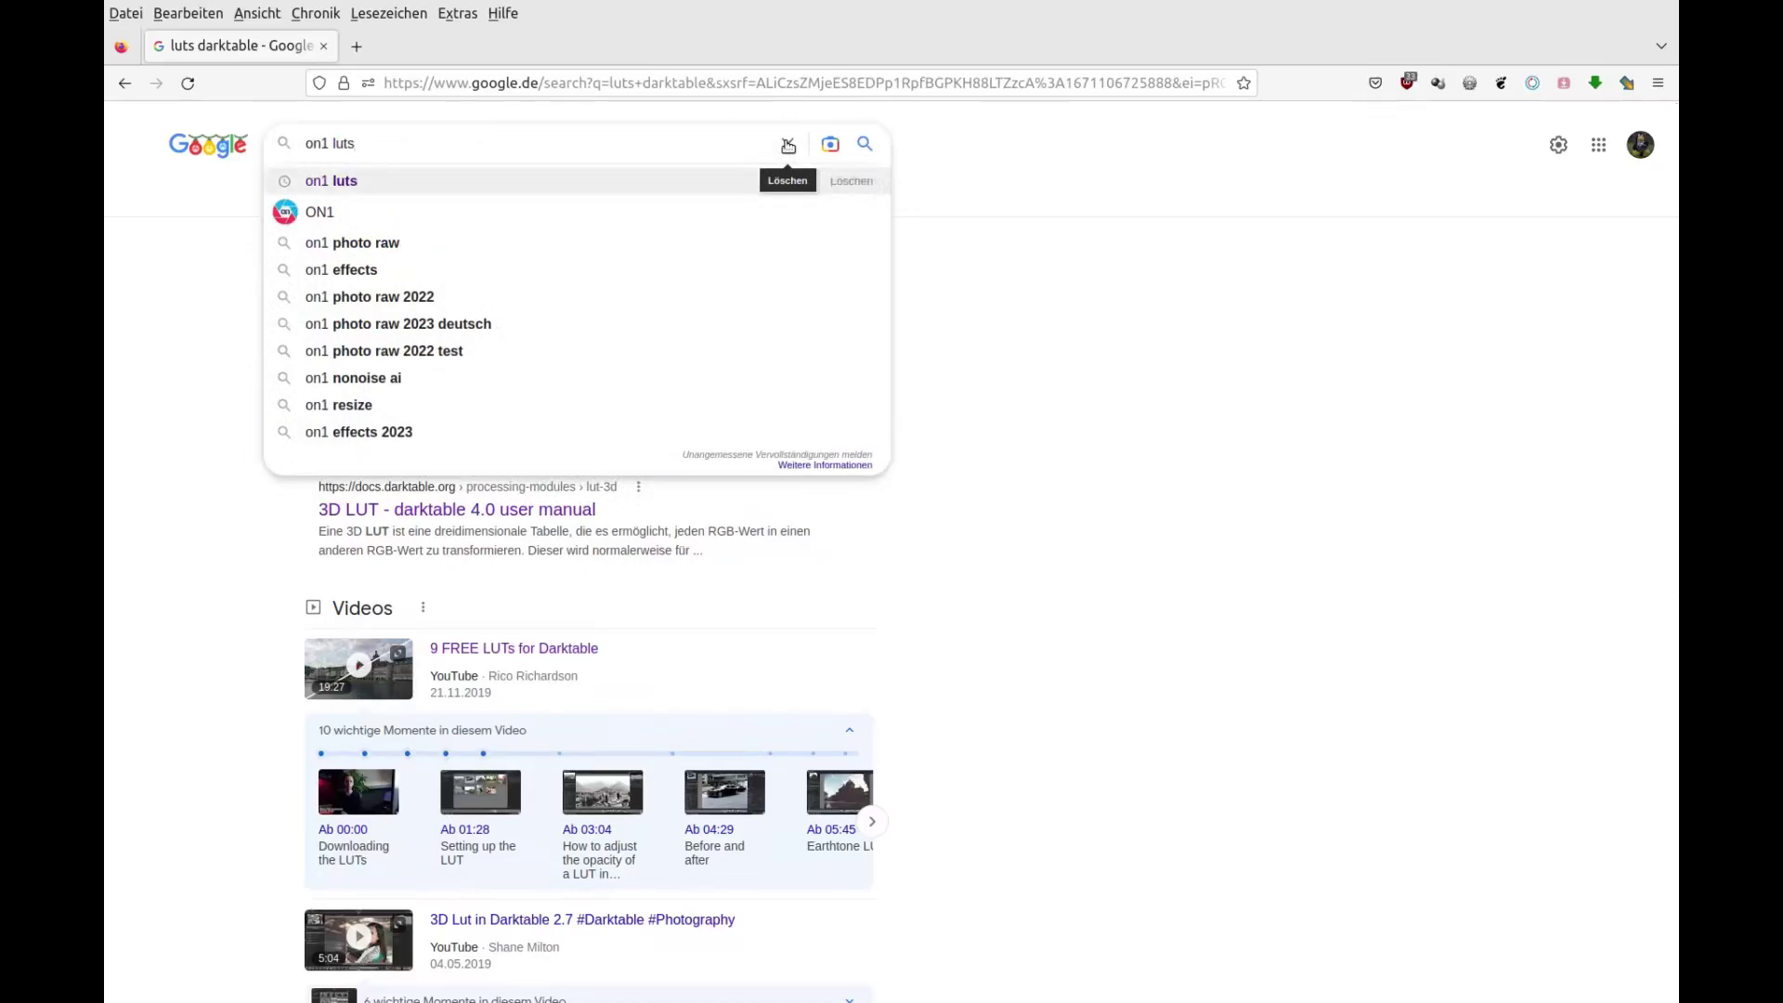
{"action": "key", "text": "Return"}
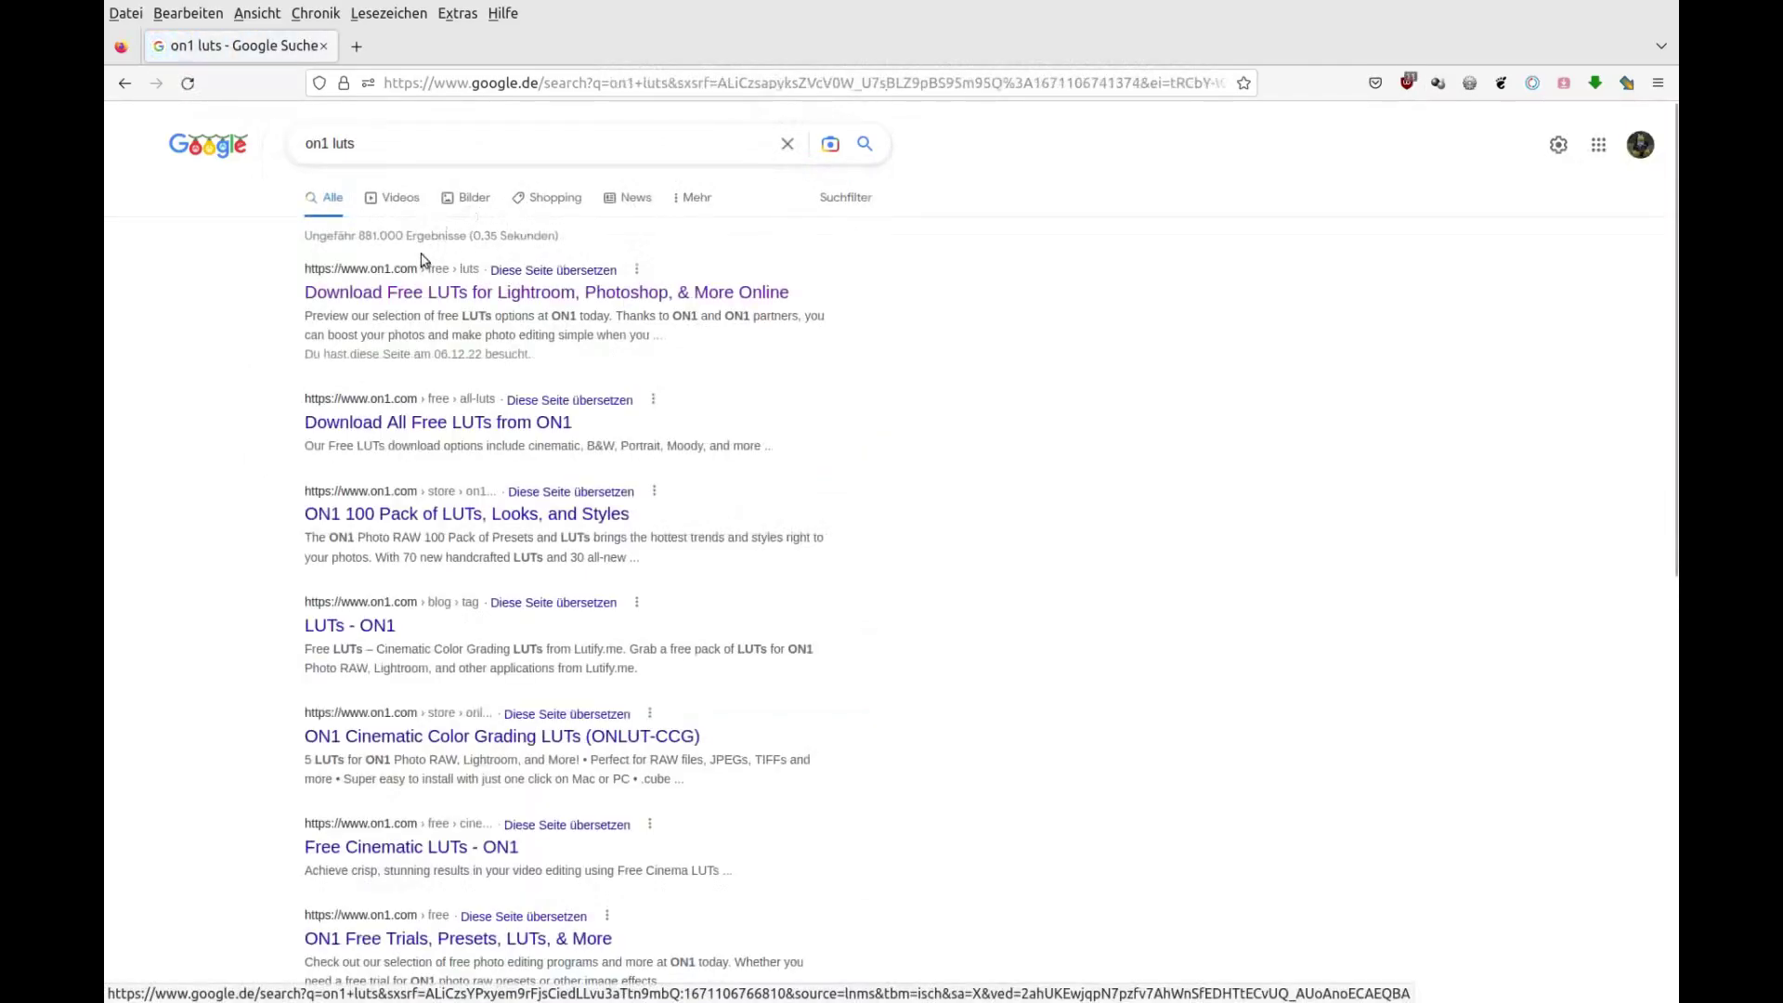
Go from the top ON1 result to ON1's Free Presets & LUTs page.
{"action": "left_click", "coordinate": [395, 292]}
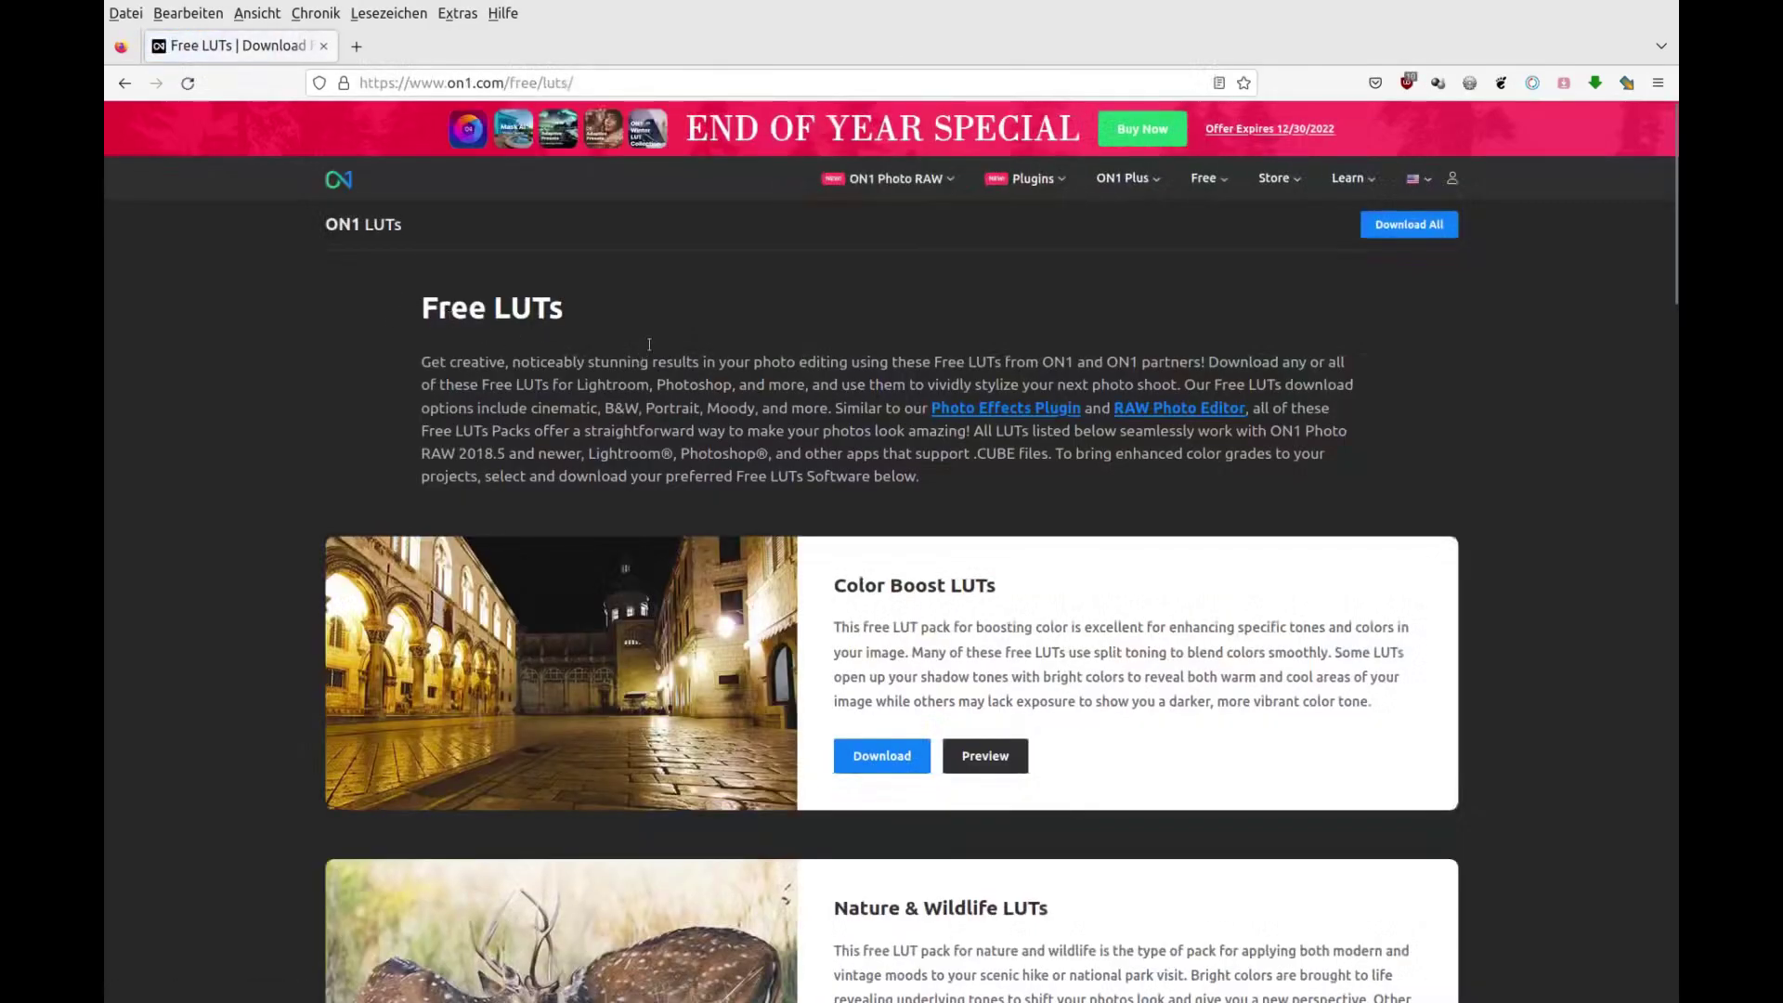
{"action": "left_click", "coordinate": [339, 181]}
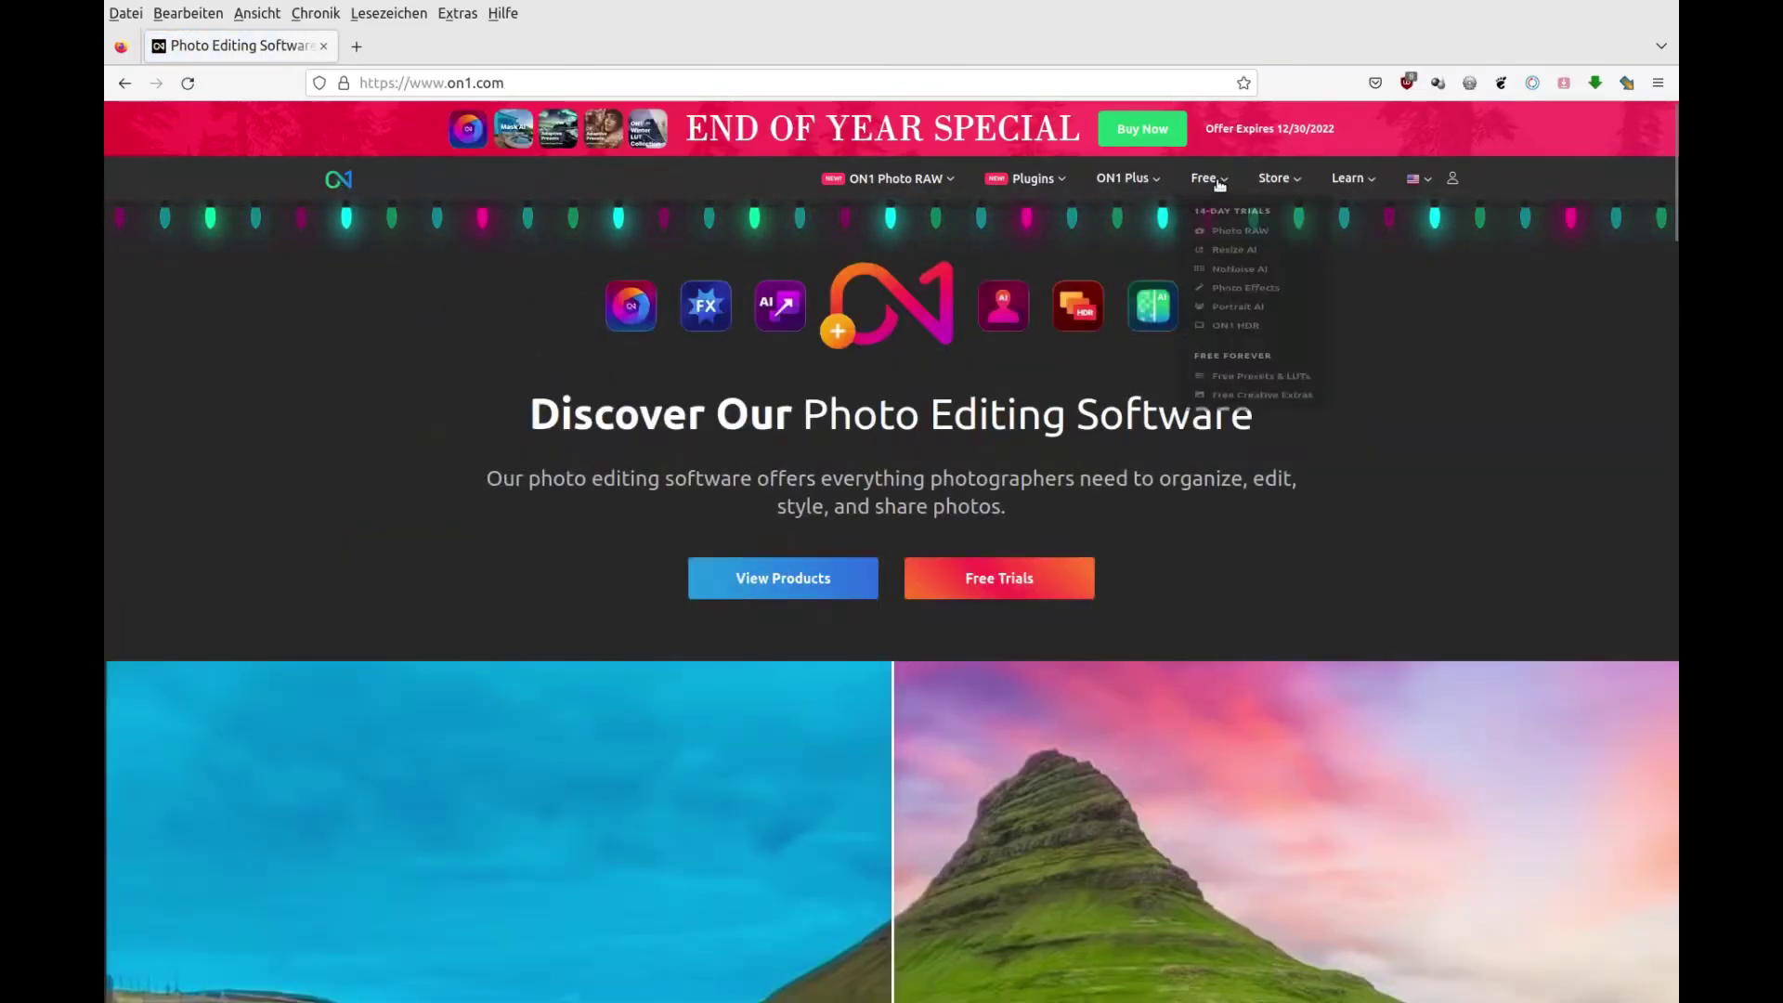
{"action": "mouse_move", "coordinate": [1206, 178]}
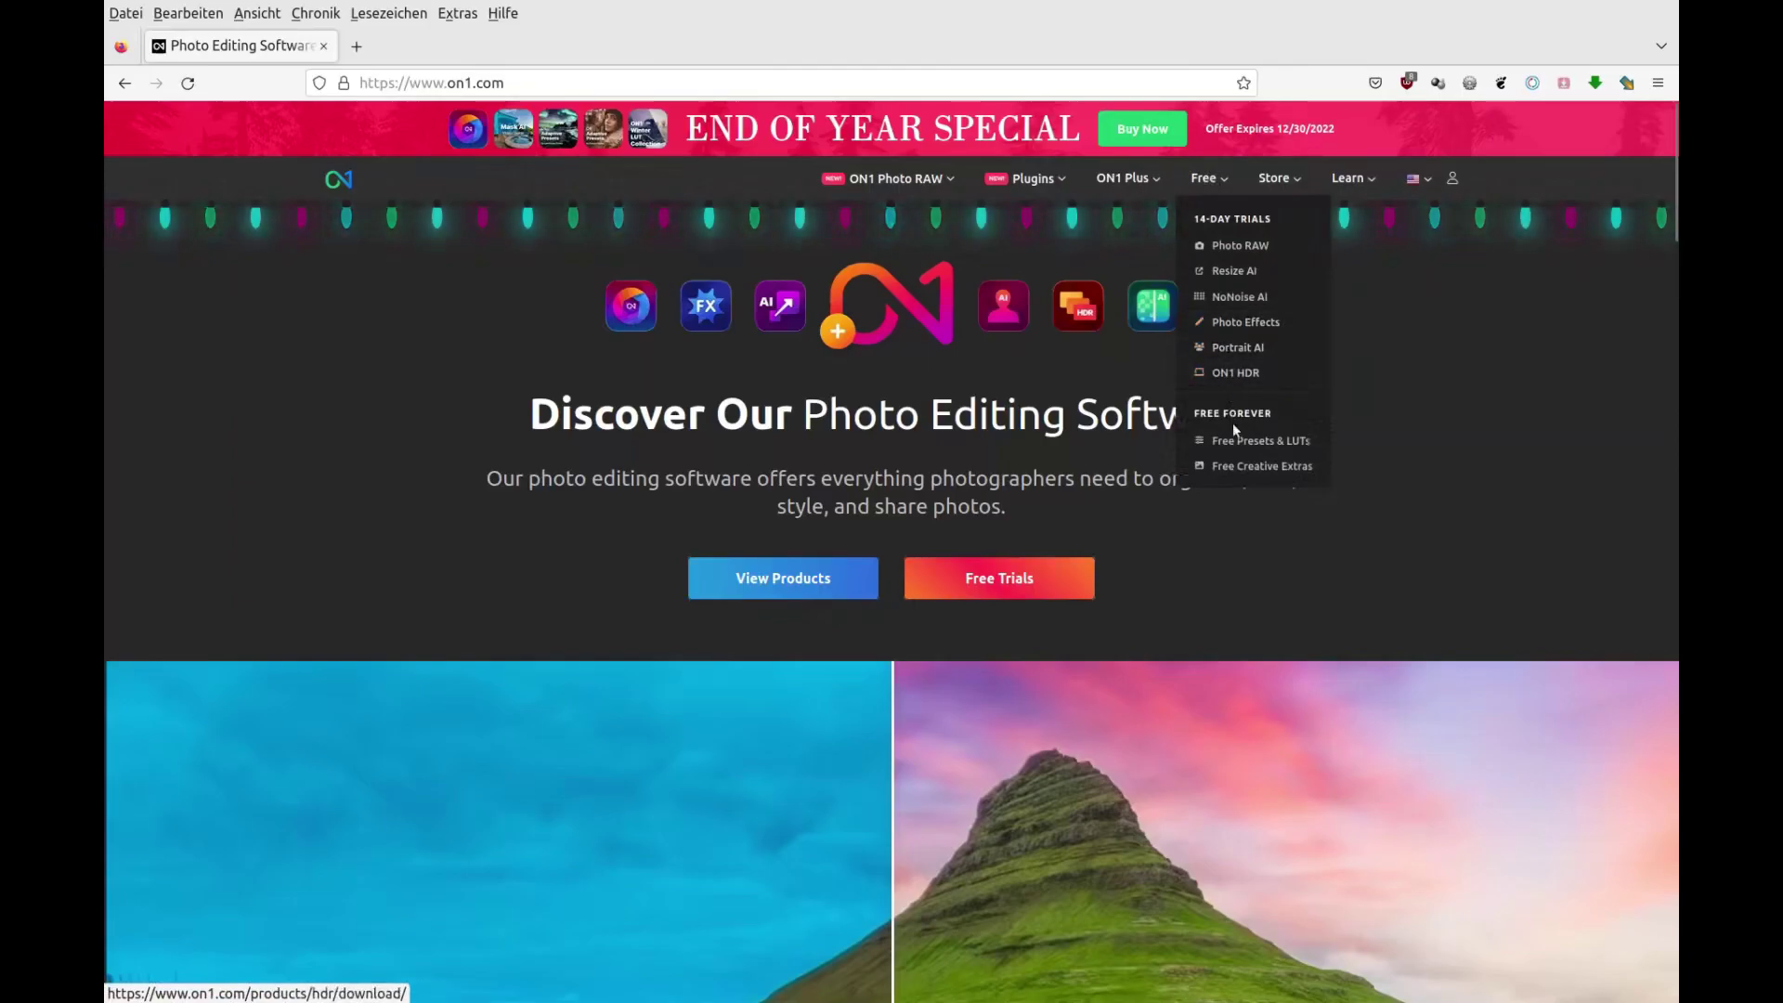
{"action": "left_click", "coordinate": [1235, 443]}
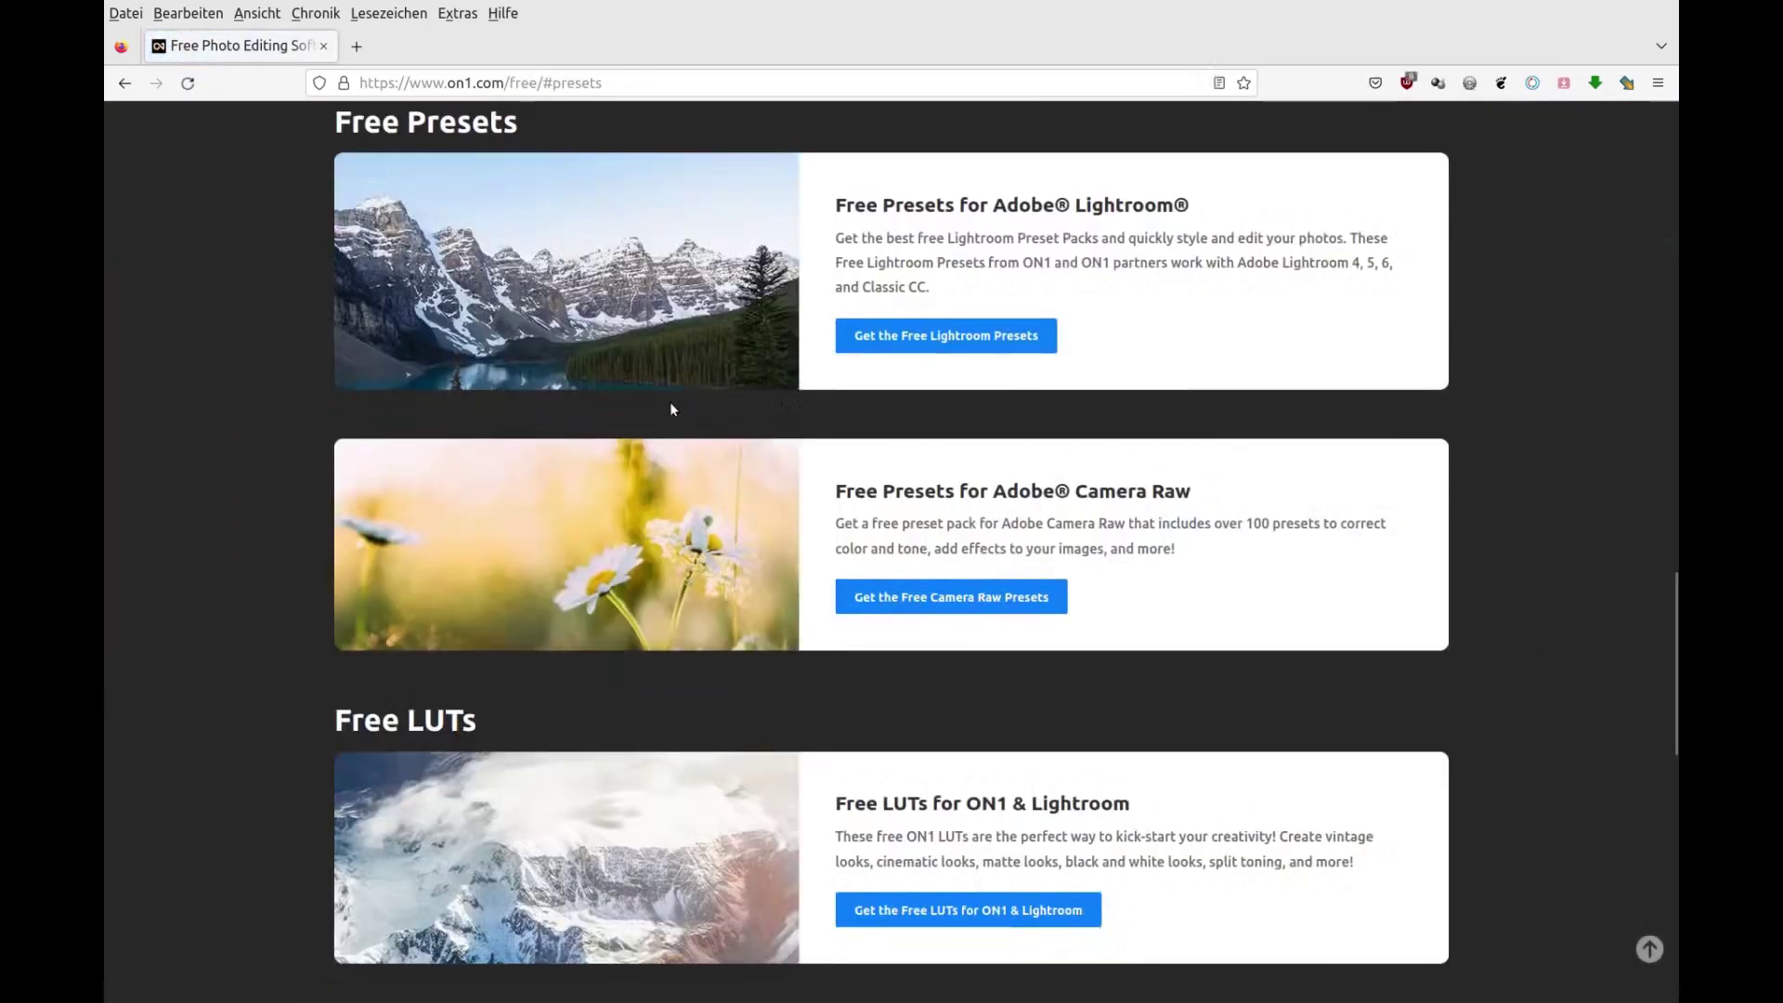
{"action": "scroll", "coordinate": [674, 409], "scroll_direction": "down", "scroll_amount": 5}
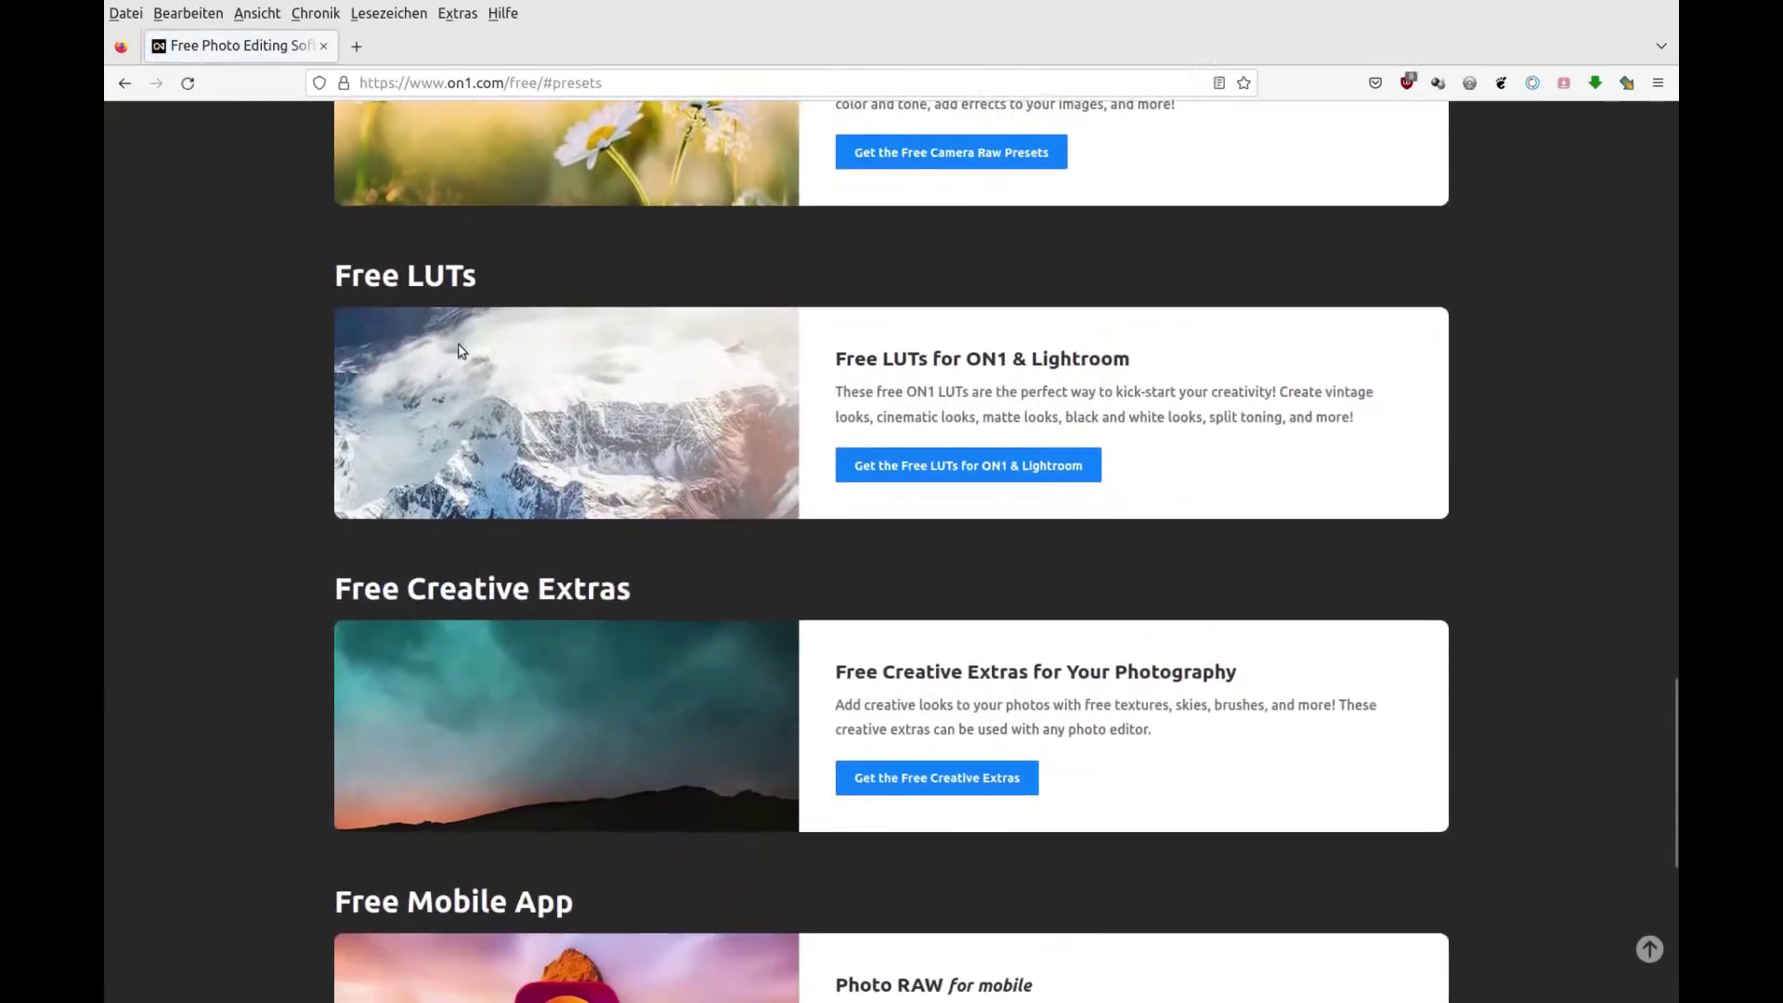
Open the free LUTs for ON1 & Lightroom and browse packs like Nature & Wildlife and Black & White.
{"action": "left_click", "coordinate": [980, 475]}
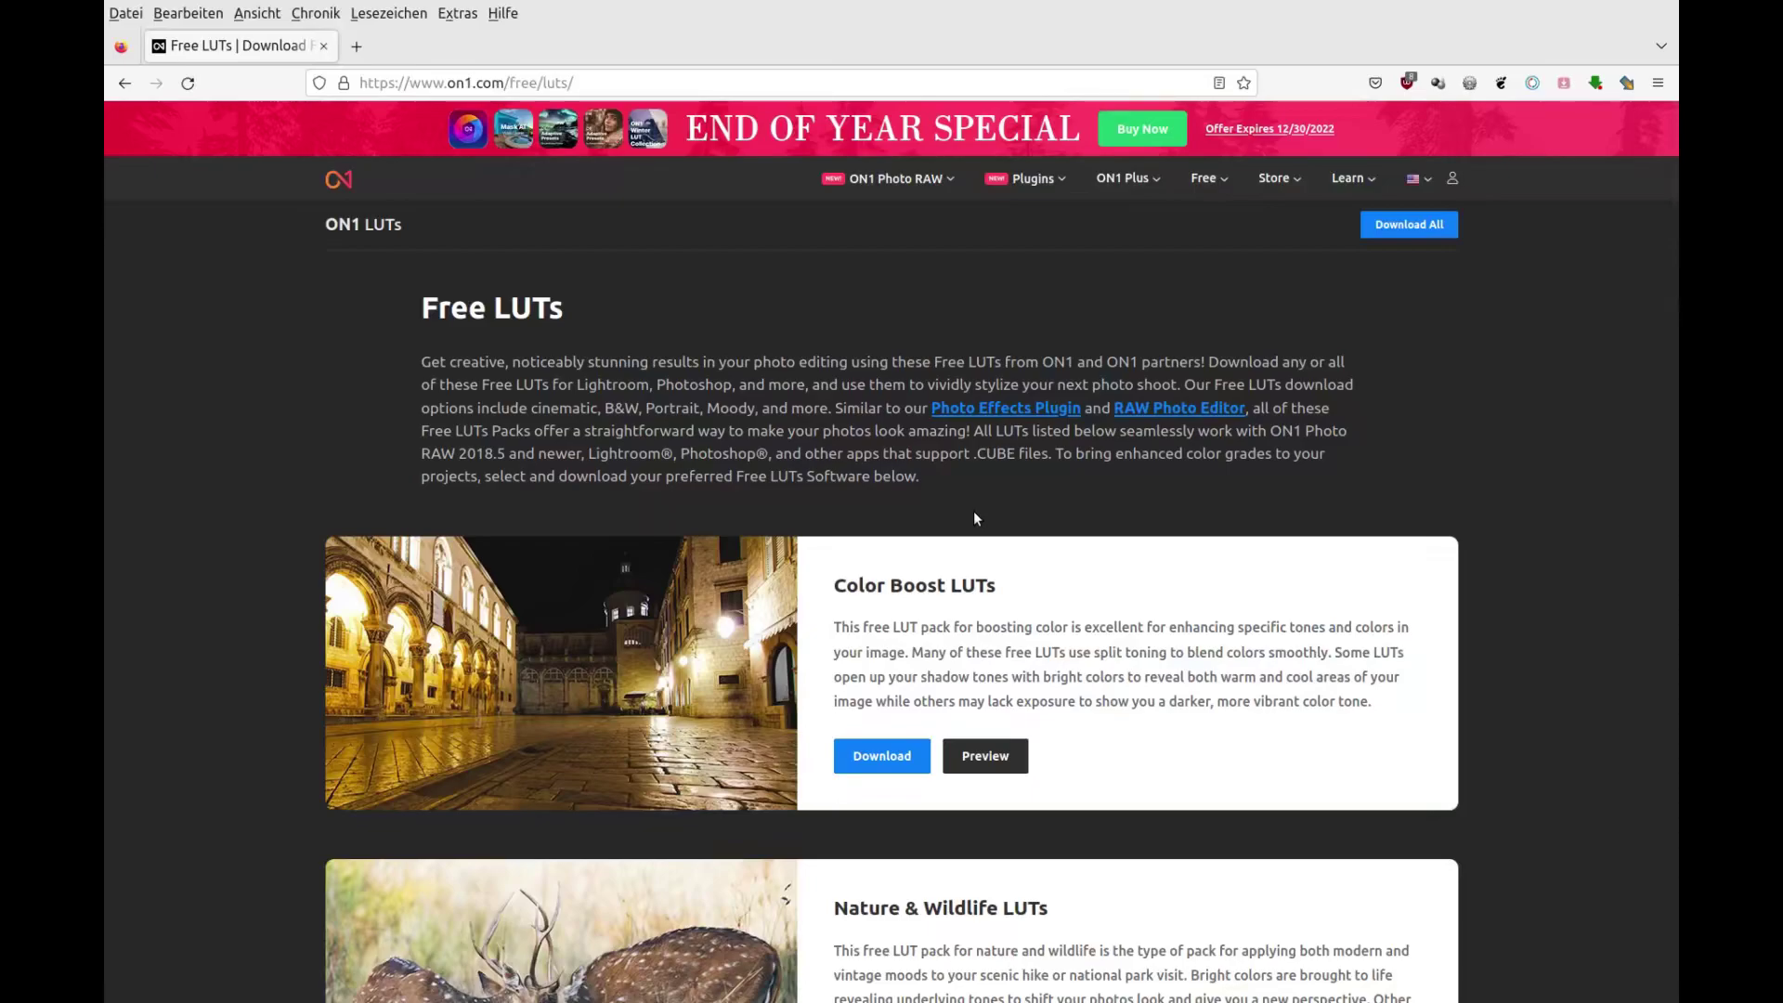
{"action": "scroll", "coordinate": [973, 513], "scroll_direction": "down", "scroll_amount": 5}
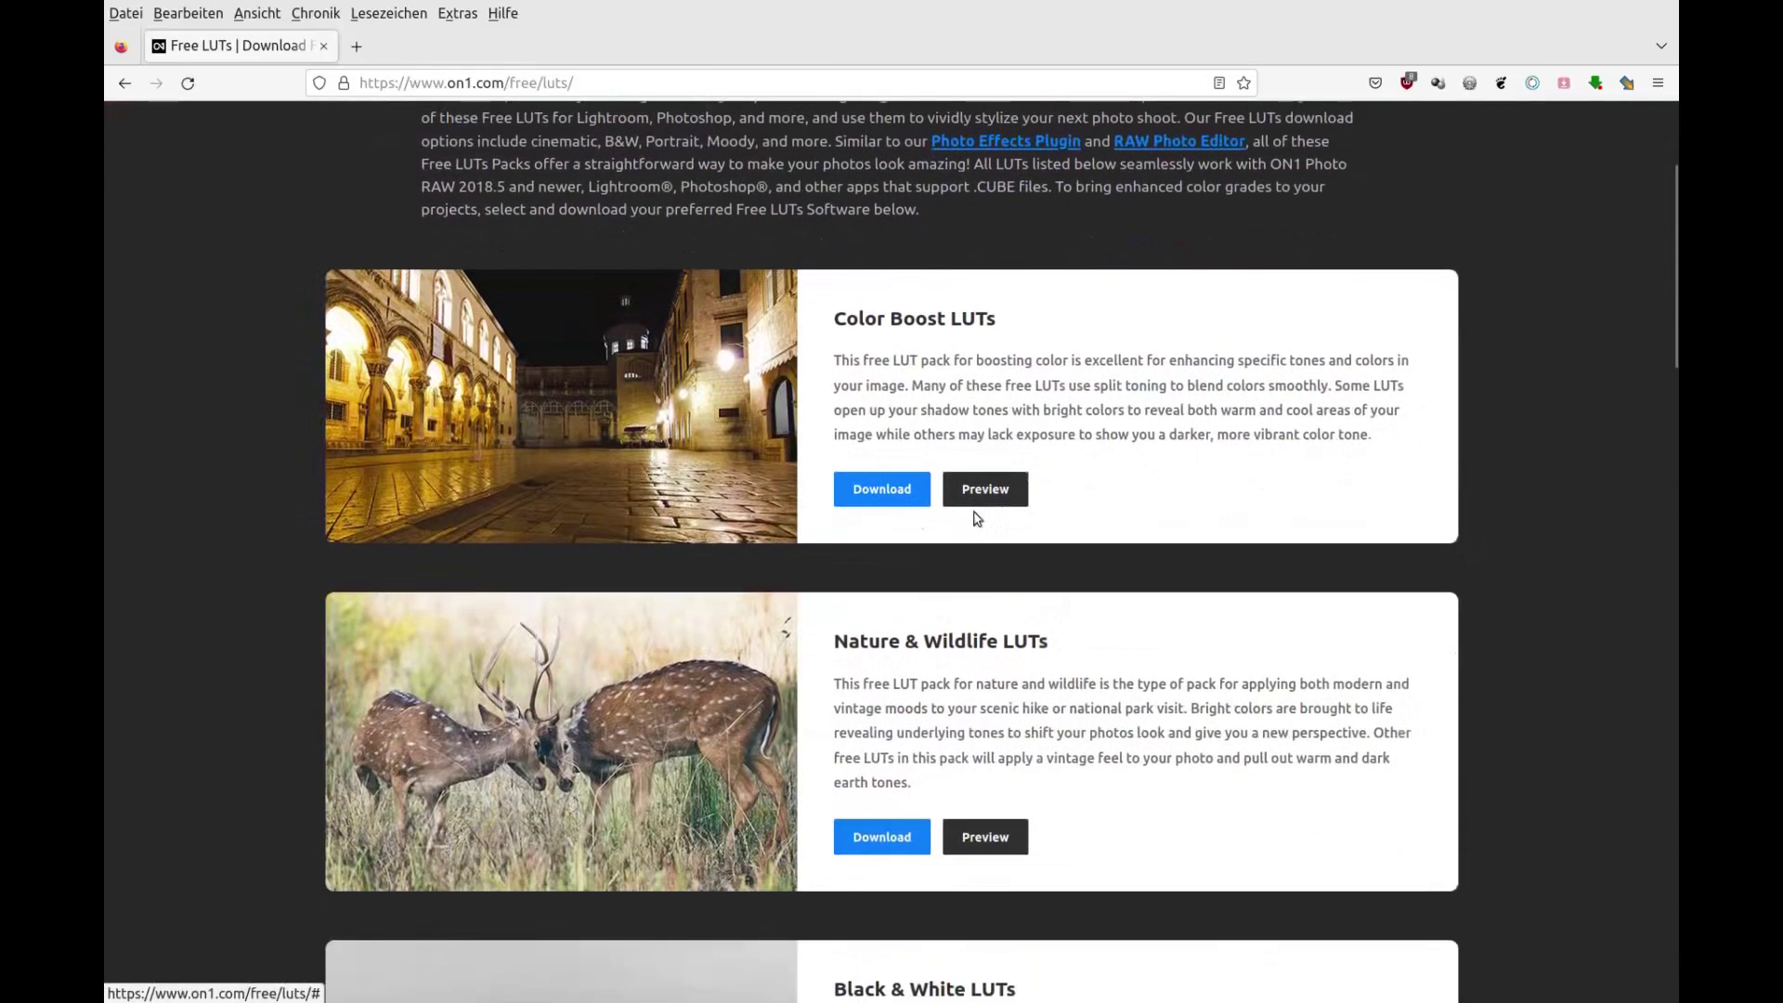
{"action": "scroll", "coordinate": [992, 527], "scroll_direction": "down", "scroll_amount": 5}
{"action": "scroll", "coordinate": [992, 526], "scroll_direction": "down", "scroll_amount": 8}
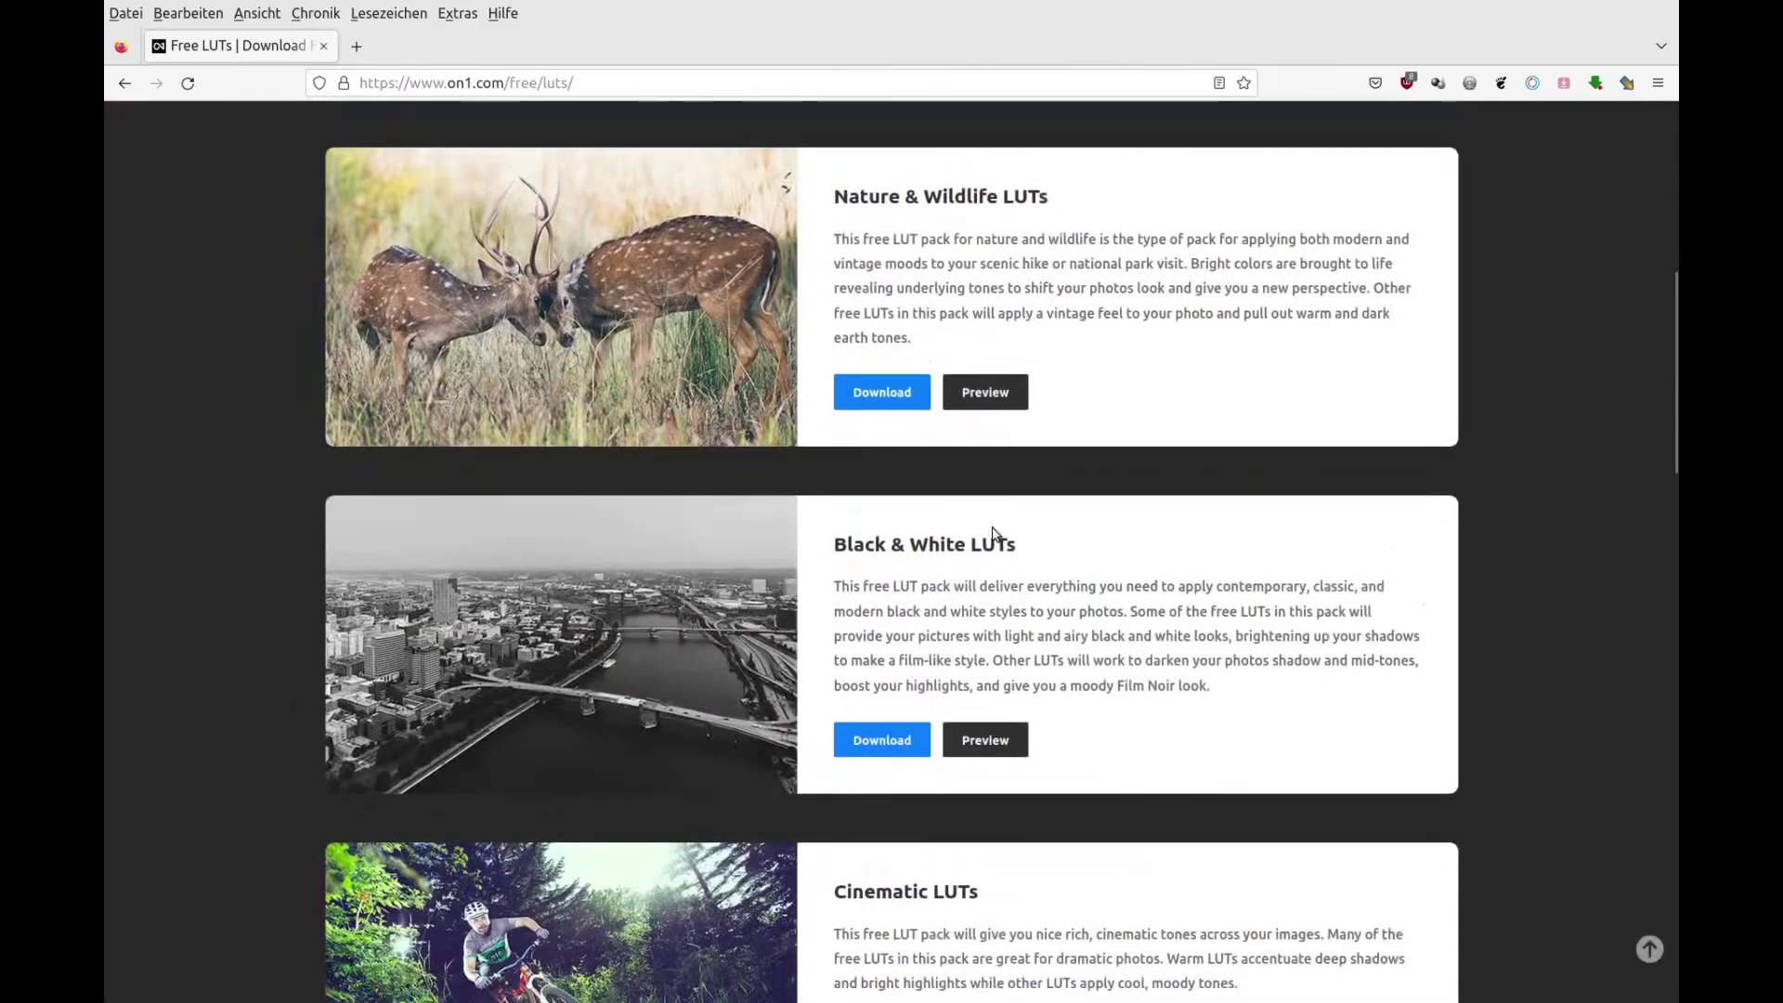
{"action": "scroll", "coordinate": [994, 530], "scroll_direction": "down", "scroll_amount": 6}
{"action": "scroll", "coordinate": [994, 531], "scroll_direction": "up", "scroll_amount": 10}
{"action": "scroll", "coordinate": [994, 530], "scroll_direction": "up", "scroll_amount": 2}
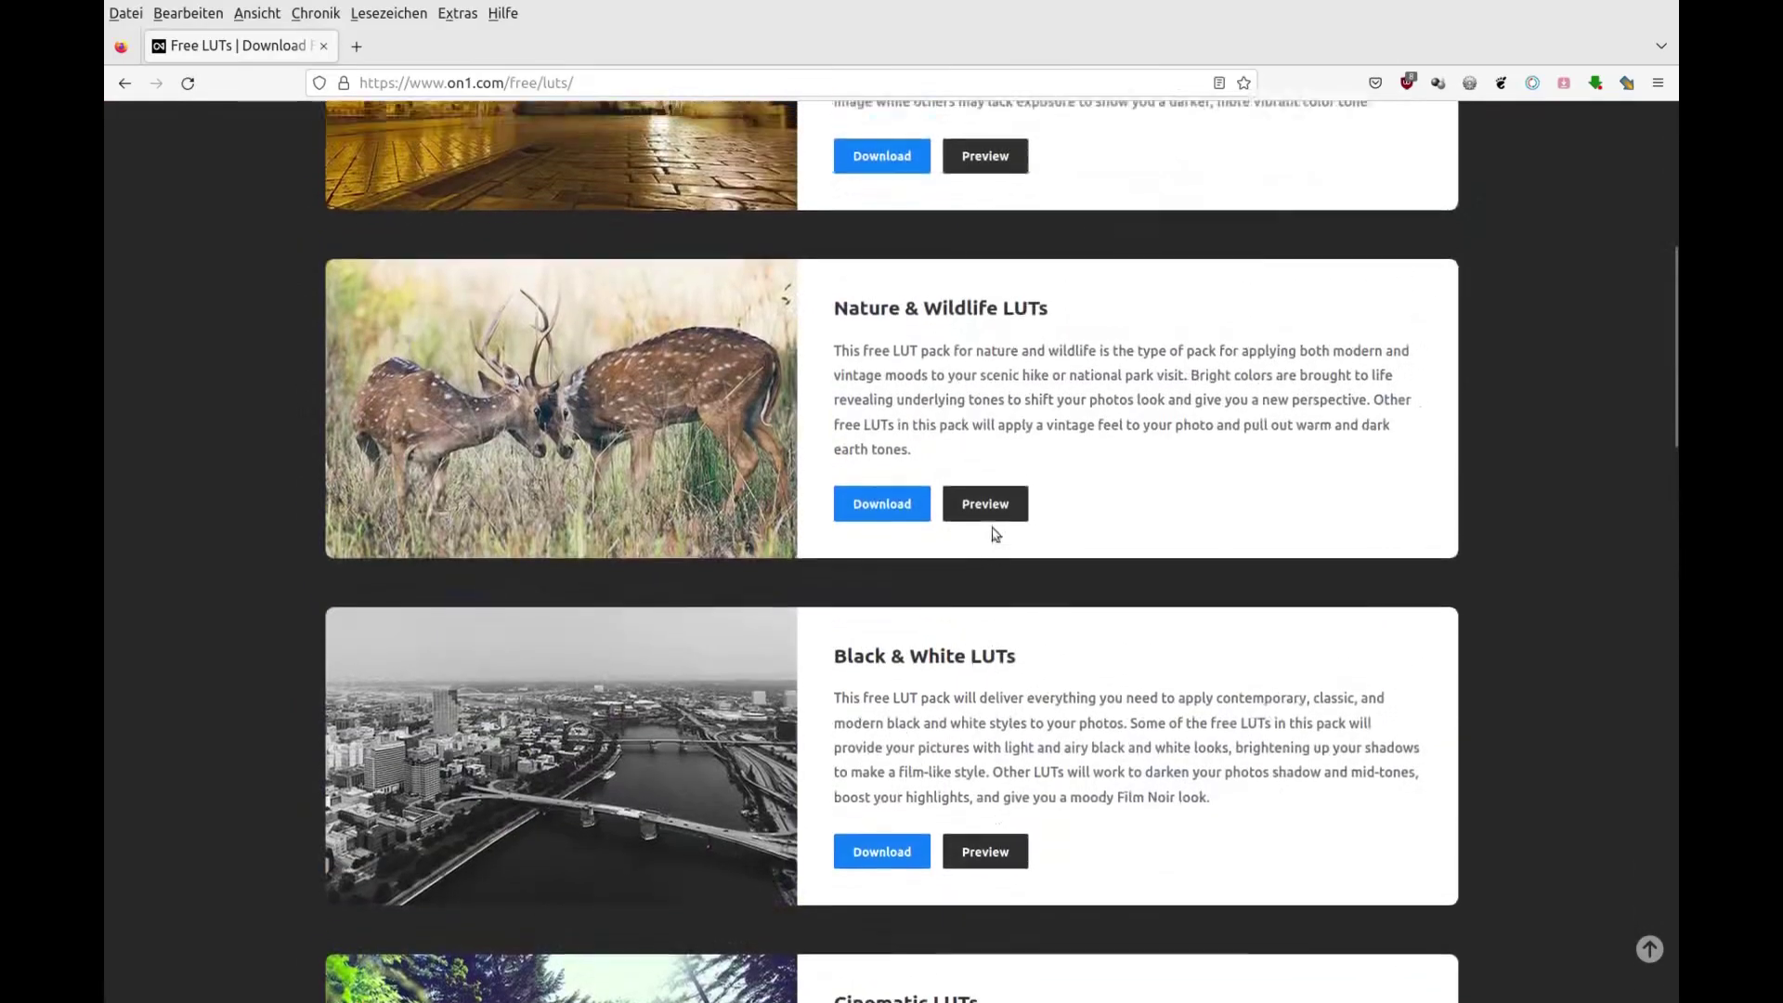
{"action": "scroll", "coordinate": [990, 525], "scroll_direction": "up", "scroll_amount": 10}
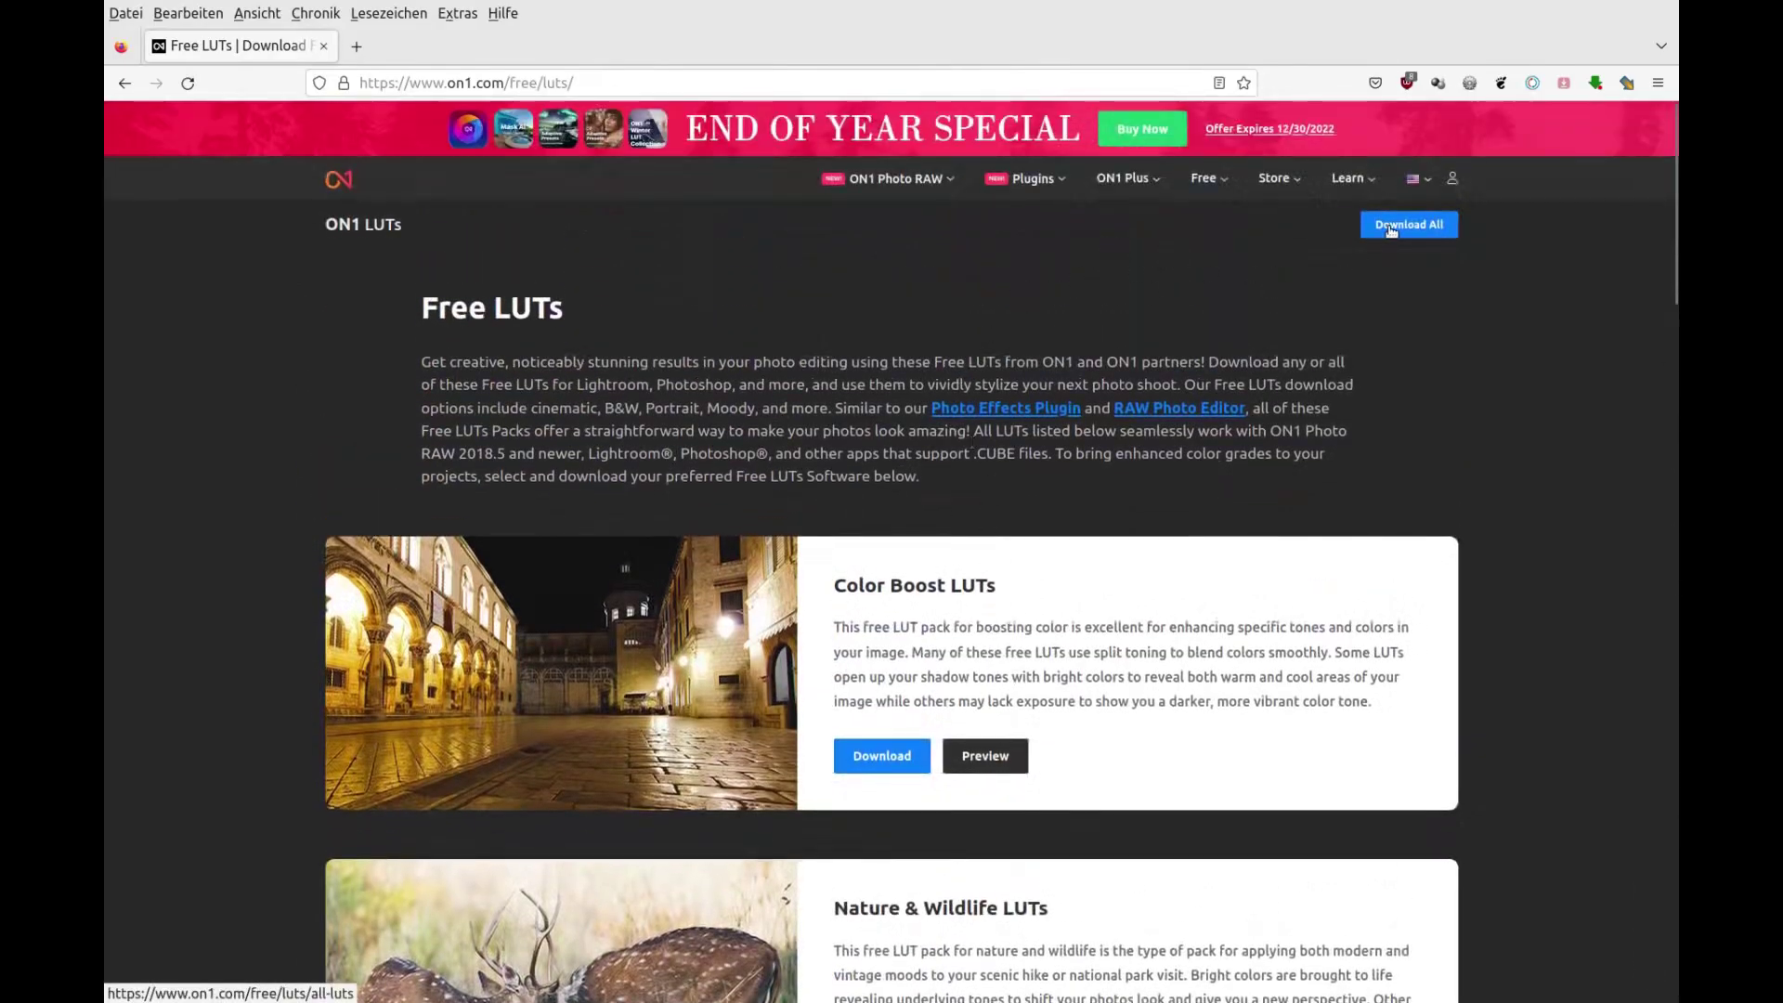
In the Download All Free LUTs form, answer 'Maybe later' to trying ON1 Photo RAW 2023.
{"action": "left_click", "coordinate": [1398, 225]}
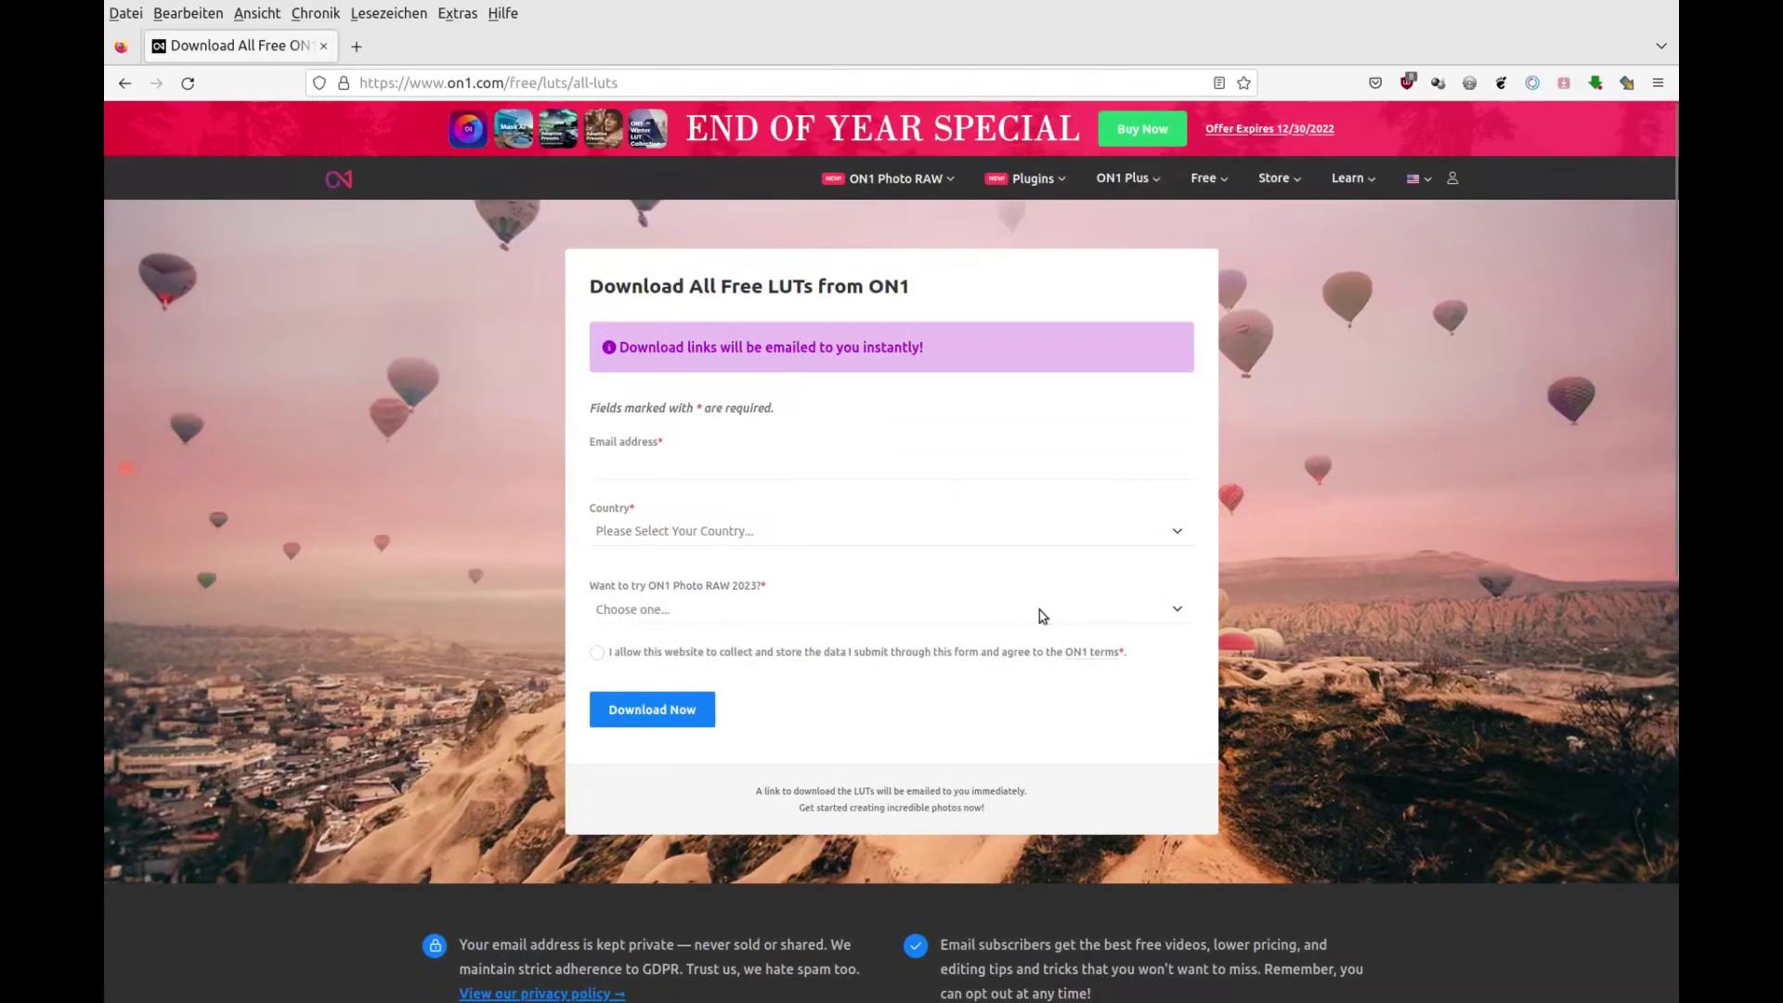
{"action": "left_click", "coordinate": [1176, 609]}
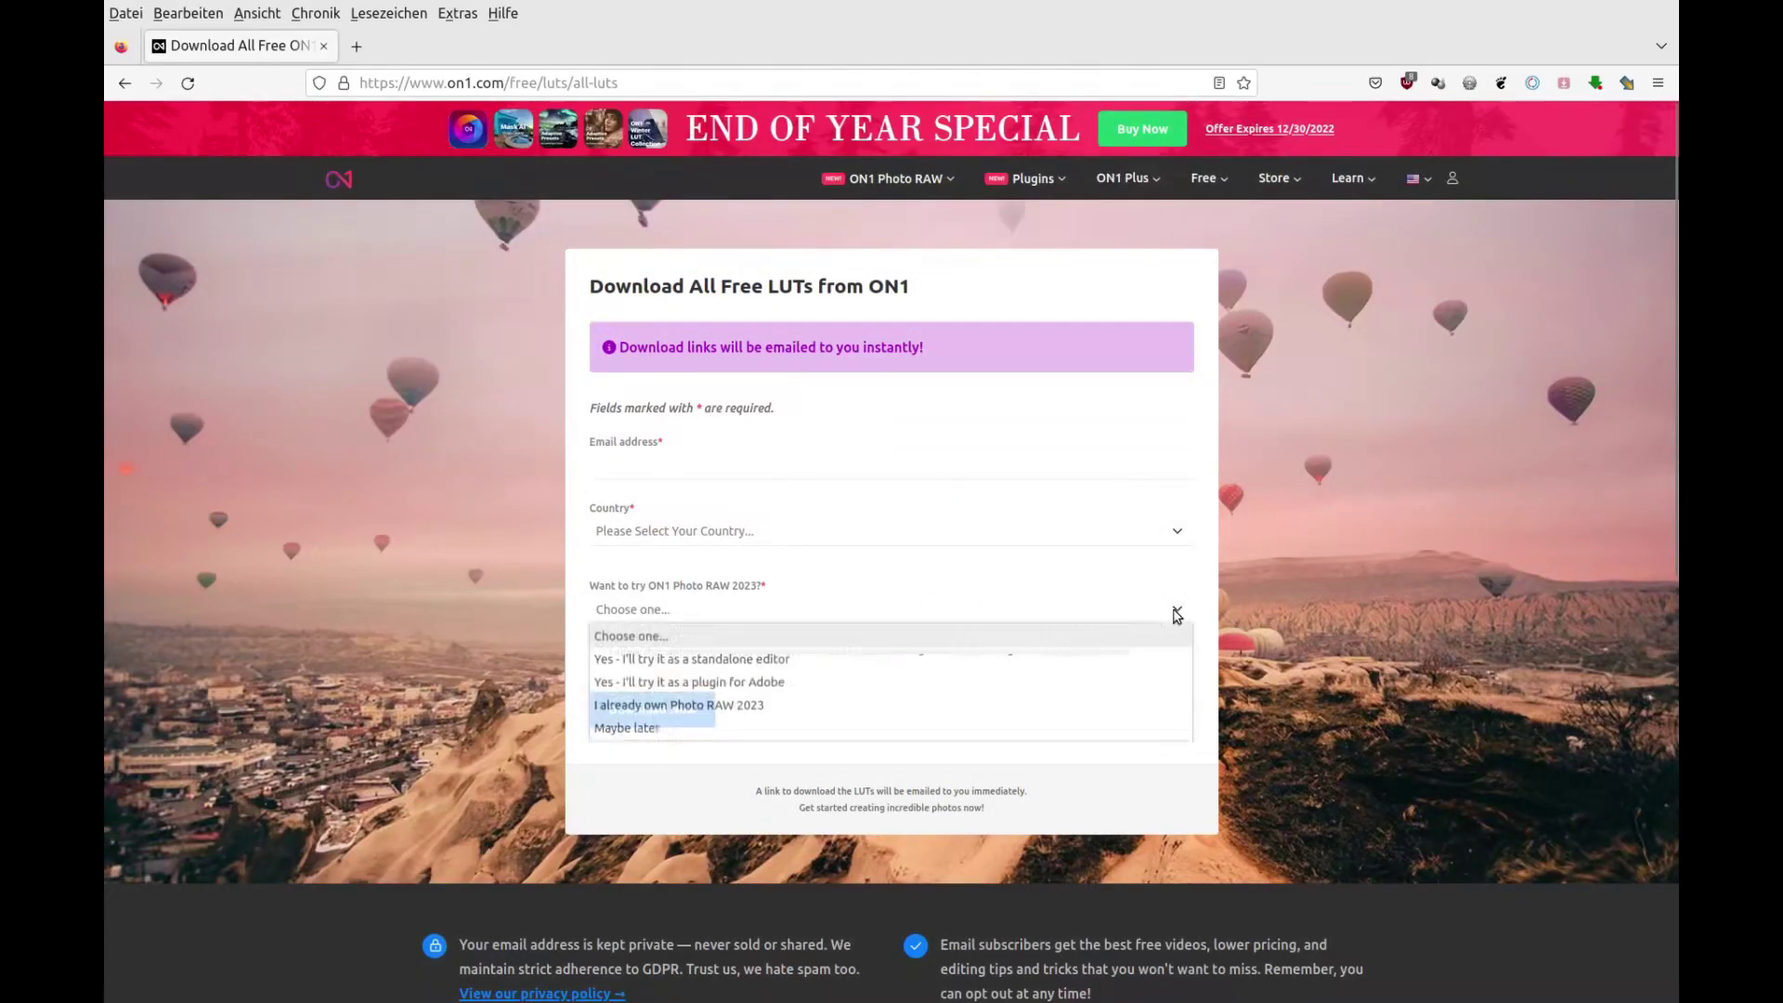
{"action": "left_click", "coordinate": [730, 732]}
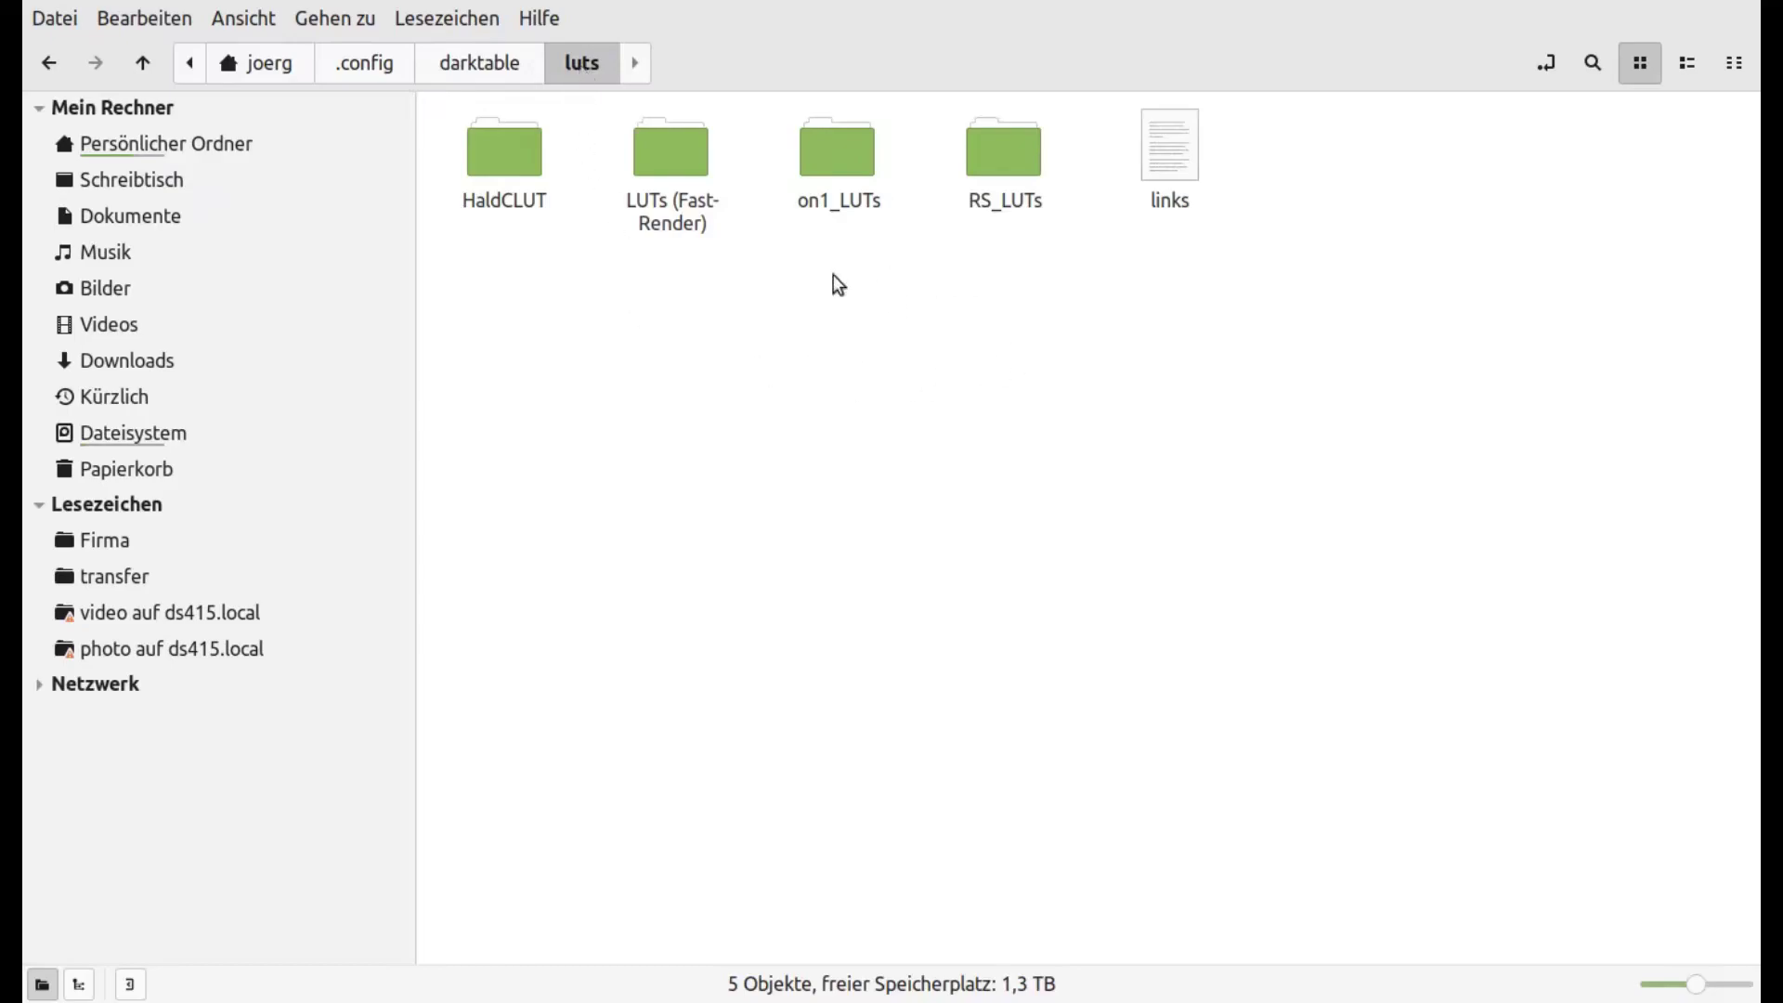
Browse into on1_LUTs > ON1 Black & White LUTs and bring up BW1.cube's context menu.
{"action": "double_click", "coordinate": [845, 167]}
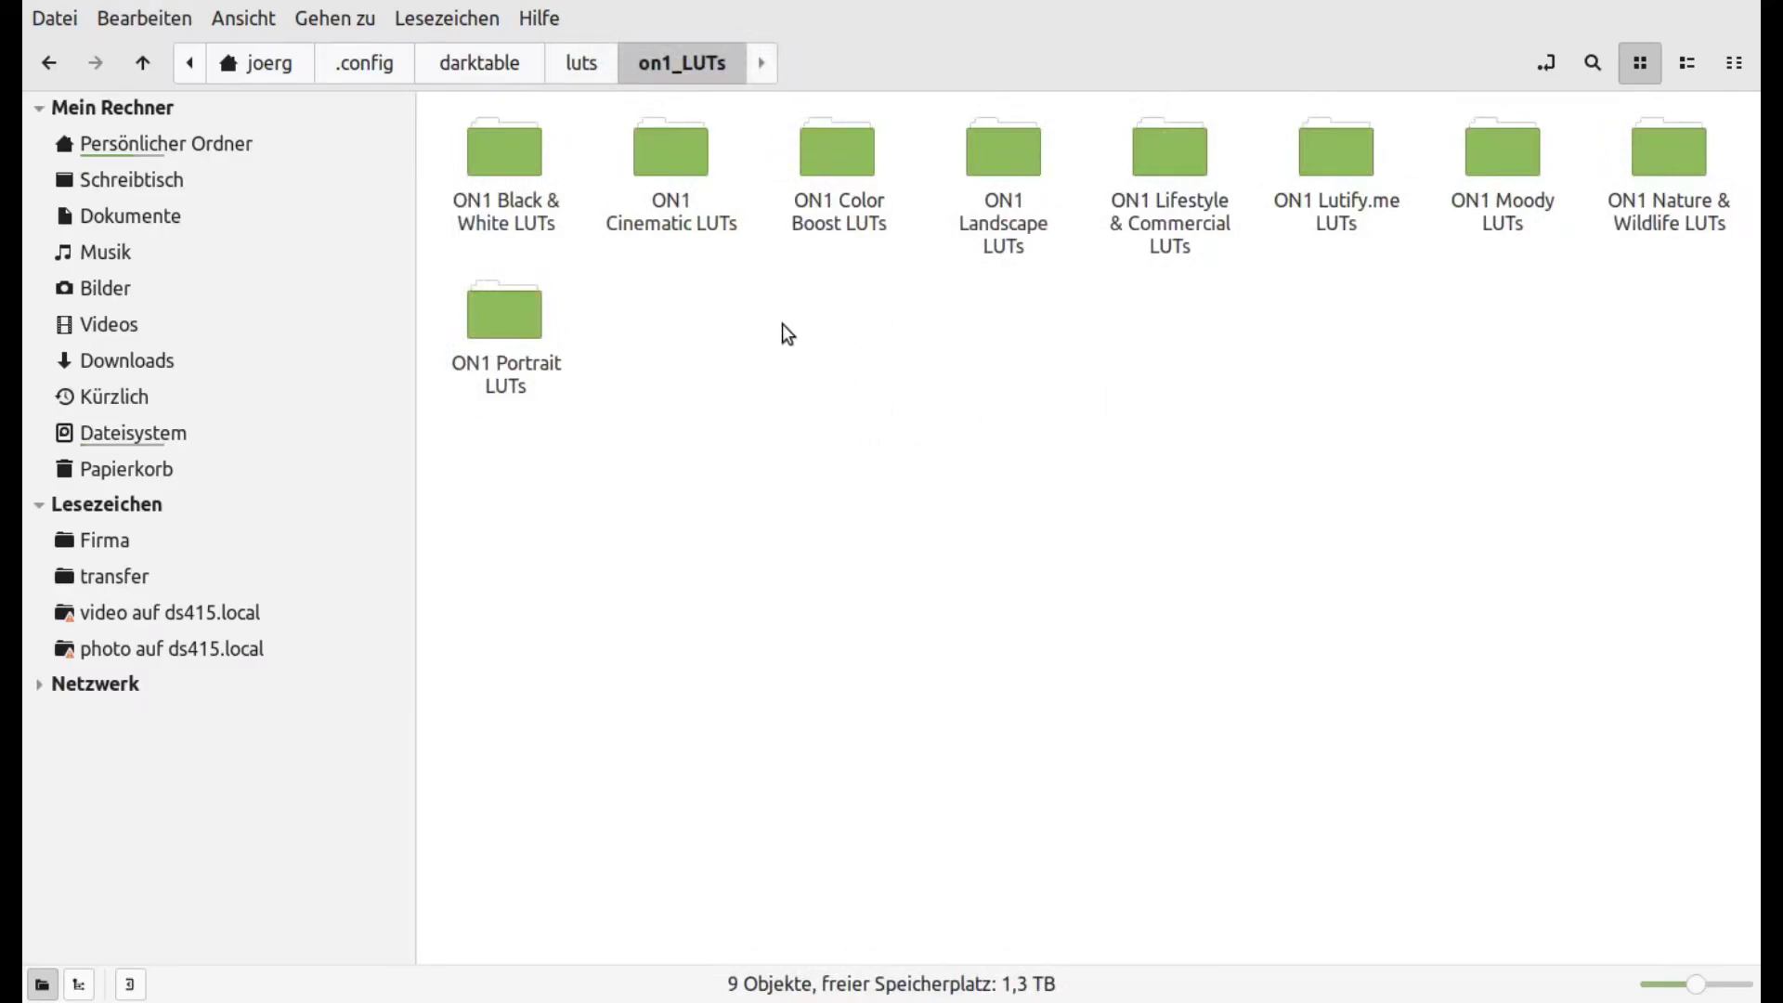
{"action": "double_click", "coordinate": [513, 154]}
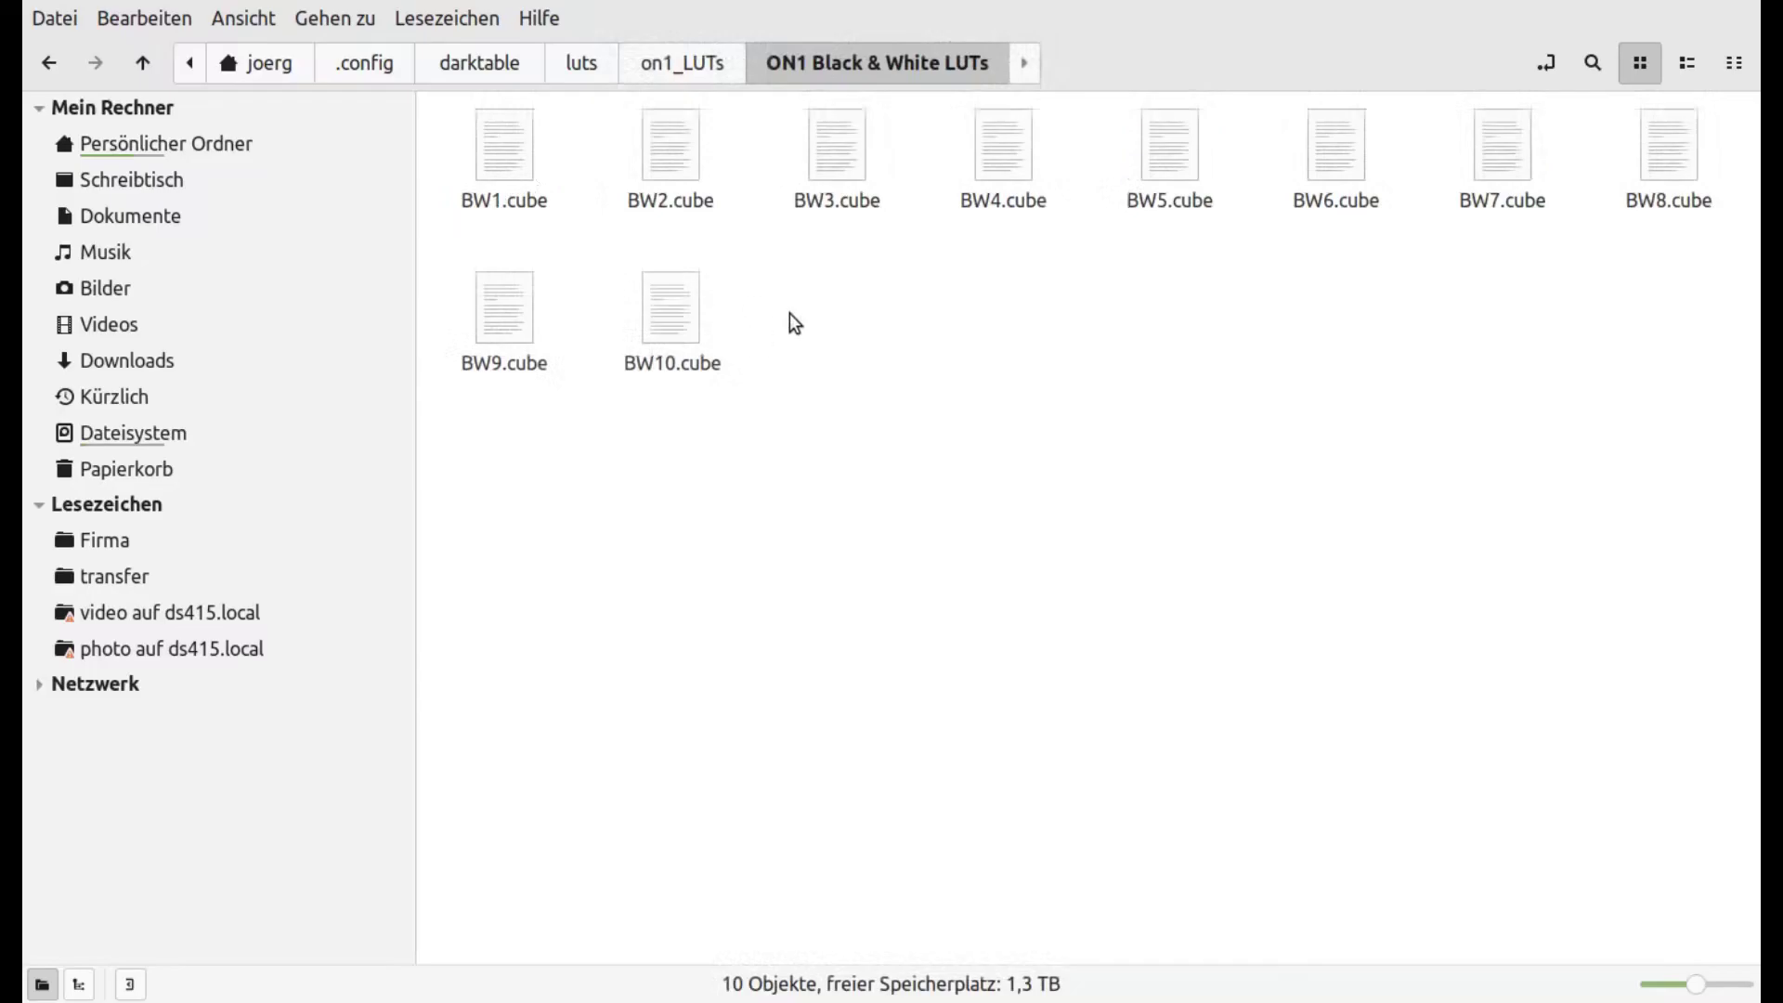
{"action": "right_click", "coordinate": [504, 141]}
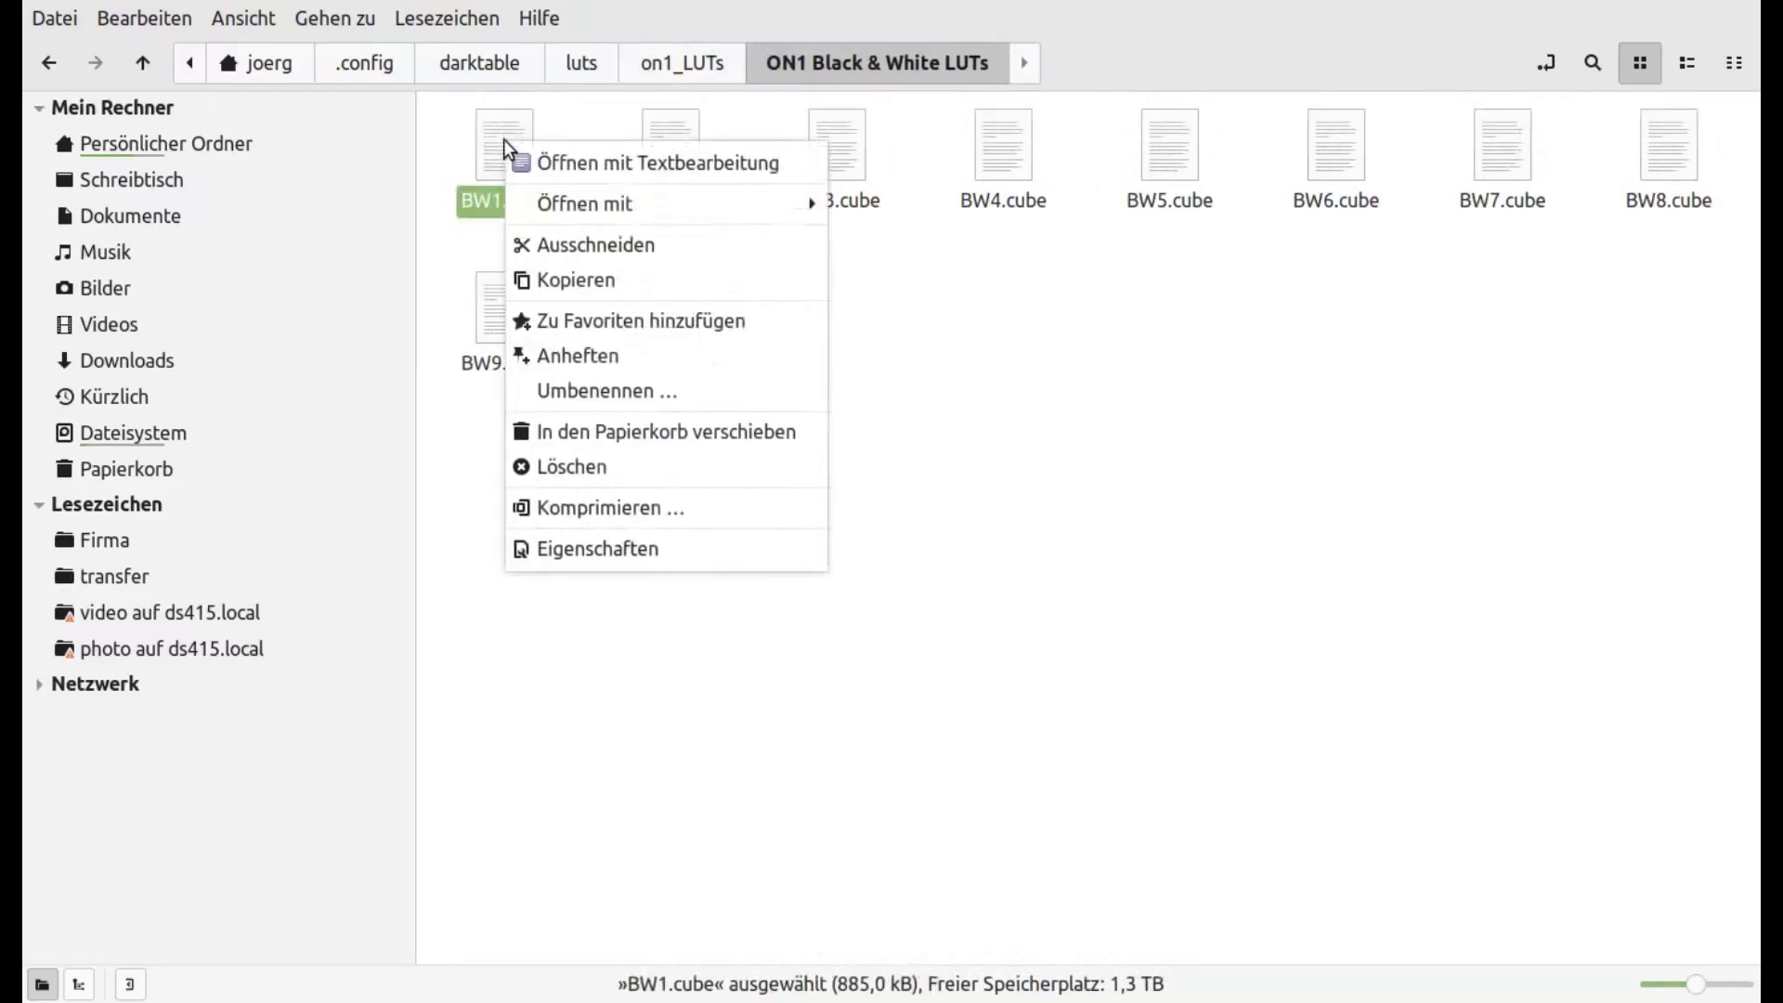
View BW1.cube's 32-point LUT data in the Xed text editor, then close it.
{"action": "left_click", "coordinate": [603, 165]}
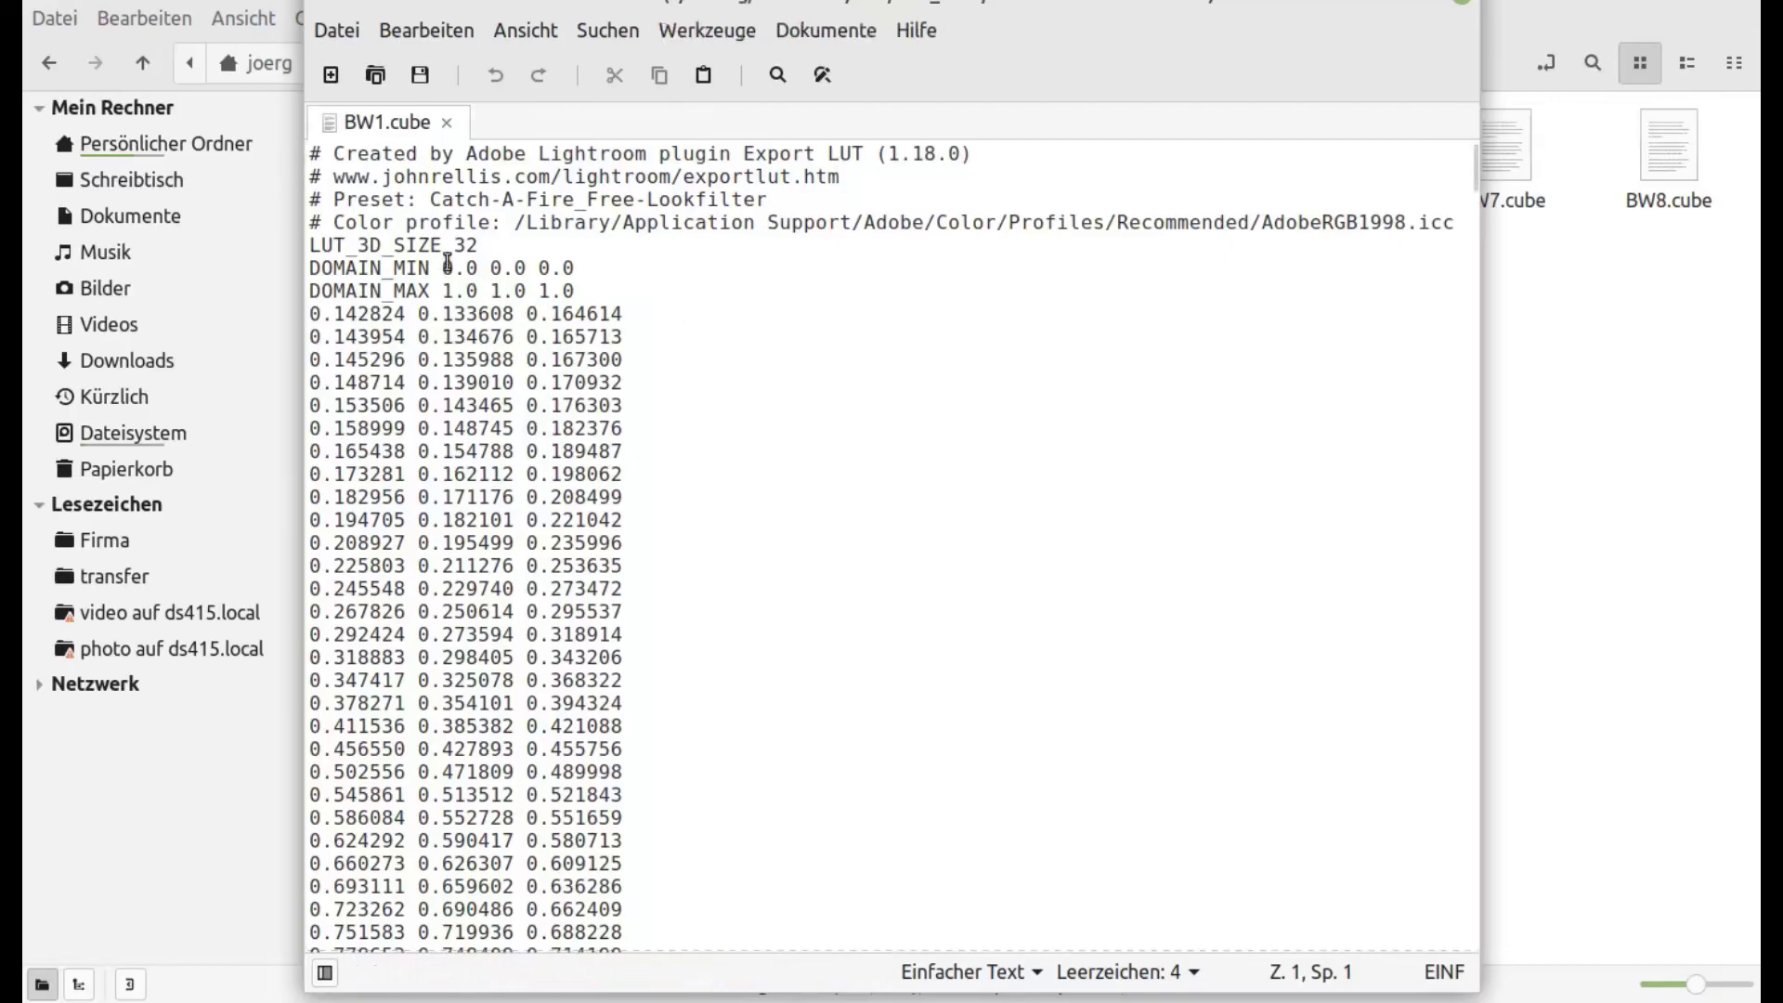
{"action": "scroll", "coordinate": [447, 258], "scroll_direction": "down", "scroll_amount": 5}
{"action": "scroll", "coordinate": [448, 258], "scroll_direction": "down", "scroll_amount": 3}
{"action": "scroll", "coordinate": [448, 258], "scroll_direction": "down", "scroll_amount": 7}
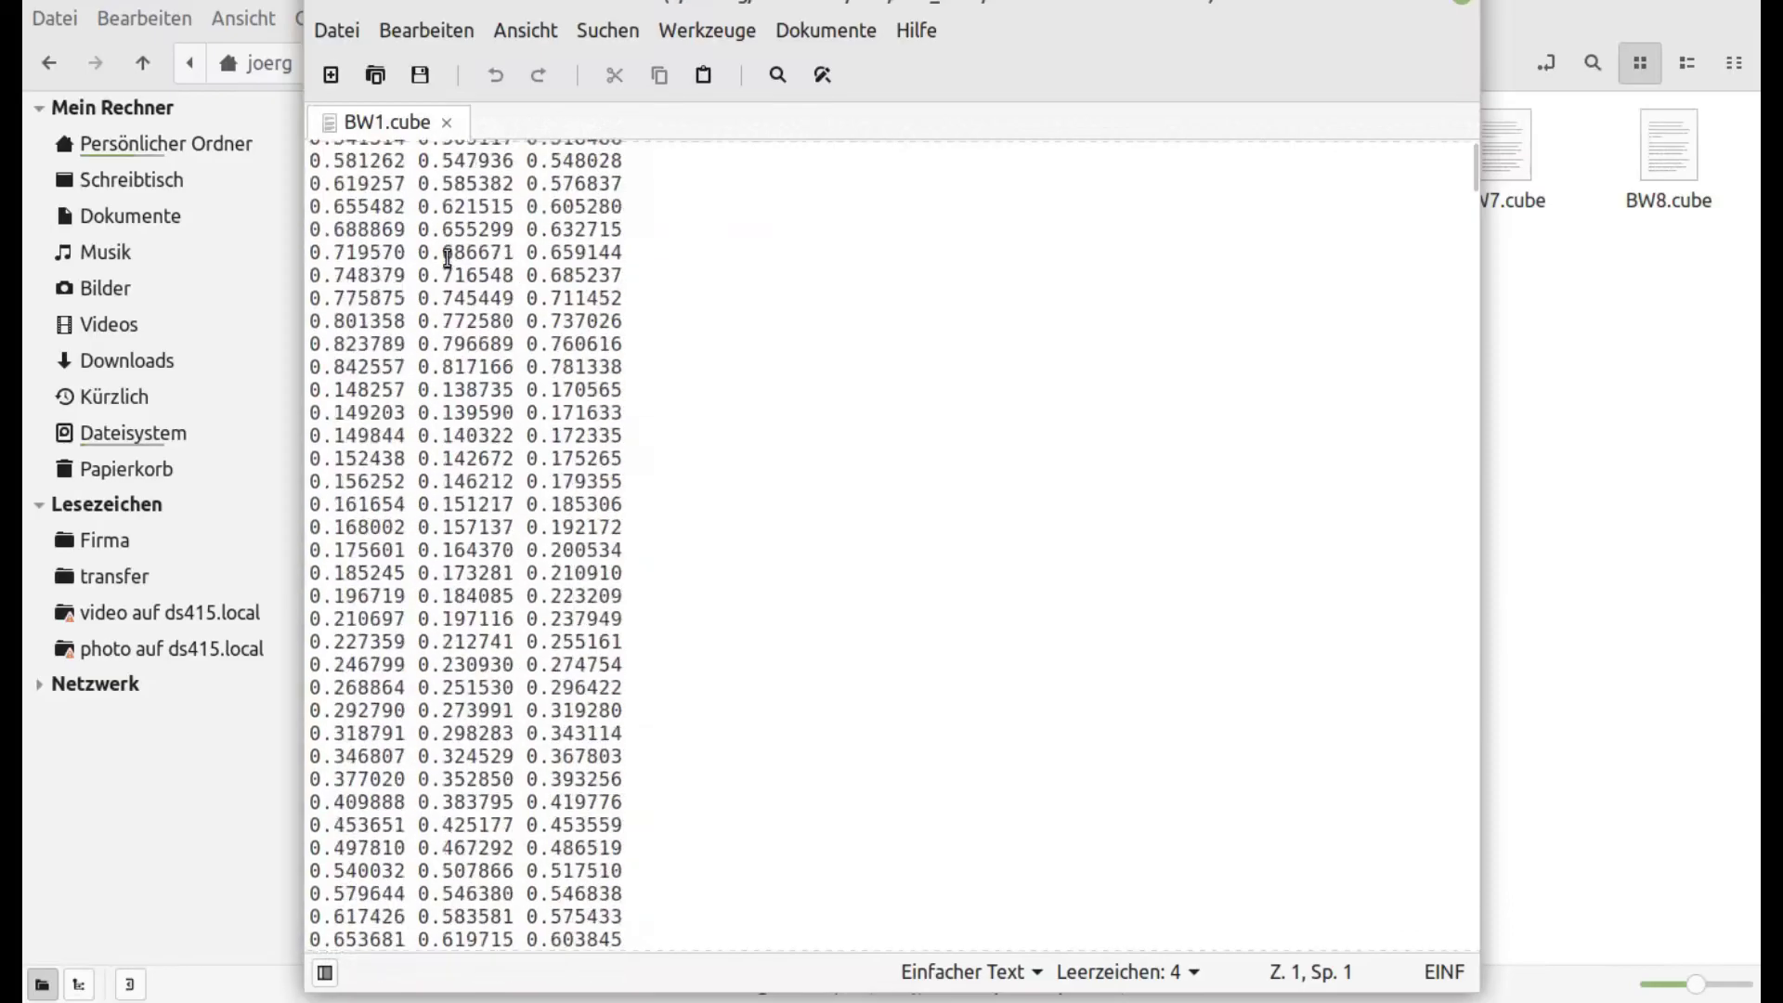
{"action": "scroll", "coordinate": [448, 258], "scroll_direction": "down", "scroll_amount": 2}
{"action": "mouse_move", "coordinate": [1471, 188]}
{"action": "left_mouse_down"}
{"action": "mouse_move", "coordinate": [1453, 945]}
{"action": "mouse_move", "coordinate": [1509, 162]}
{"action": "left_mouse_up"}
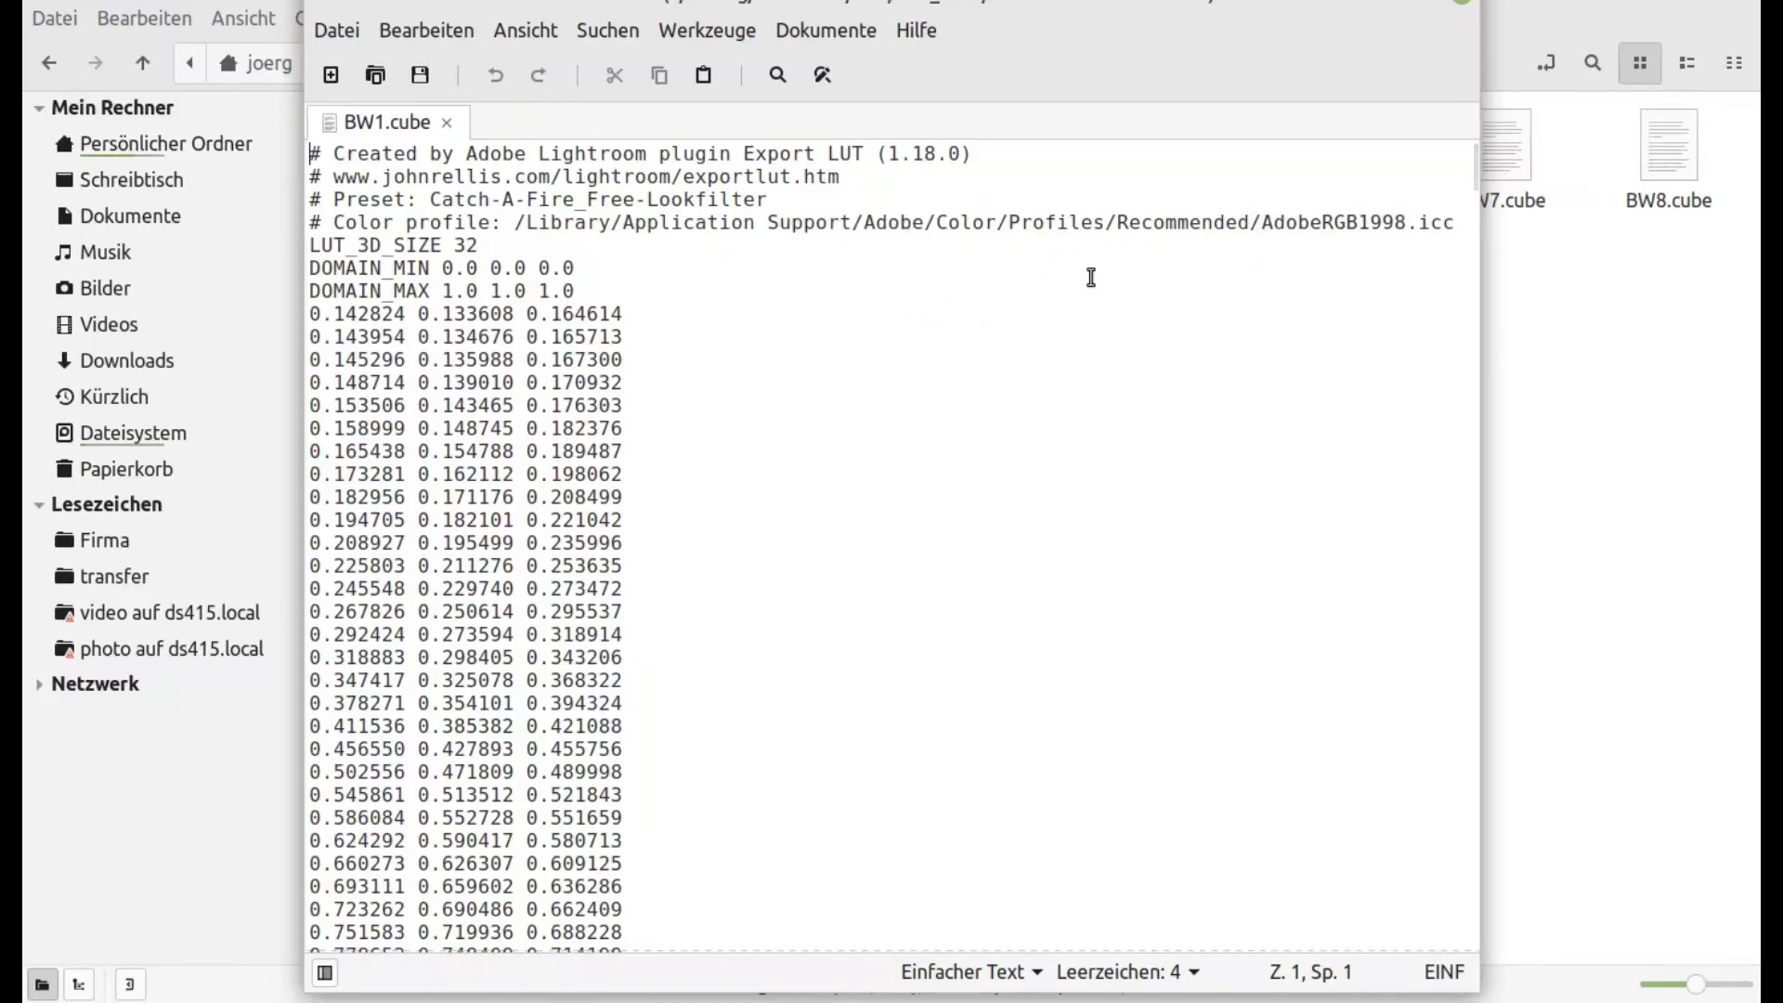
{"action": "key", "text": "ctrl+q"}
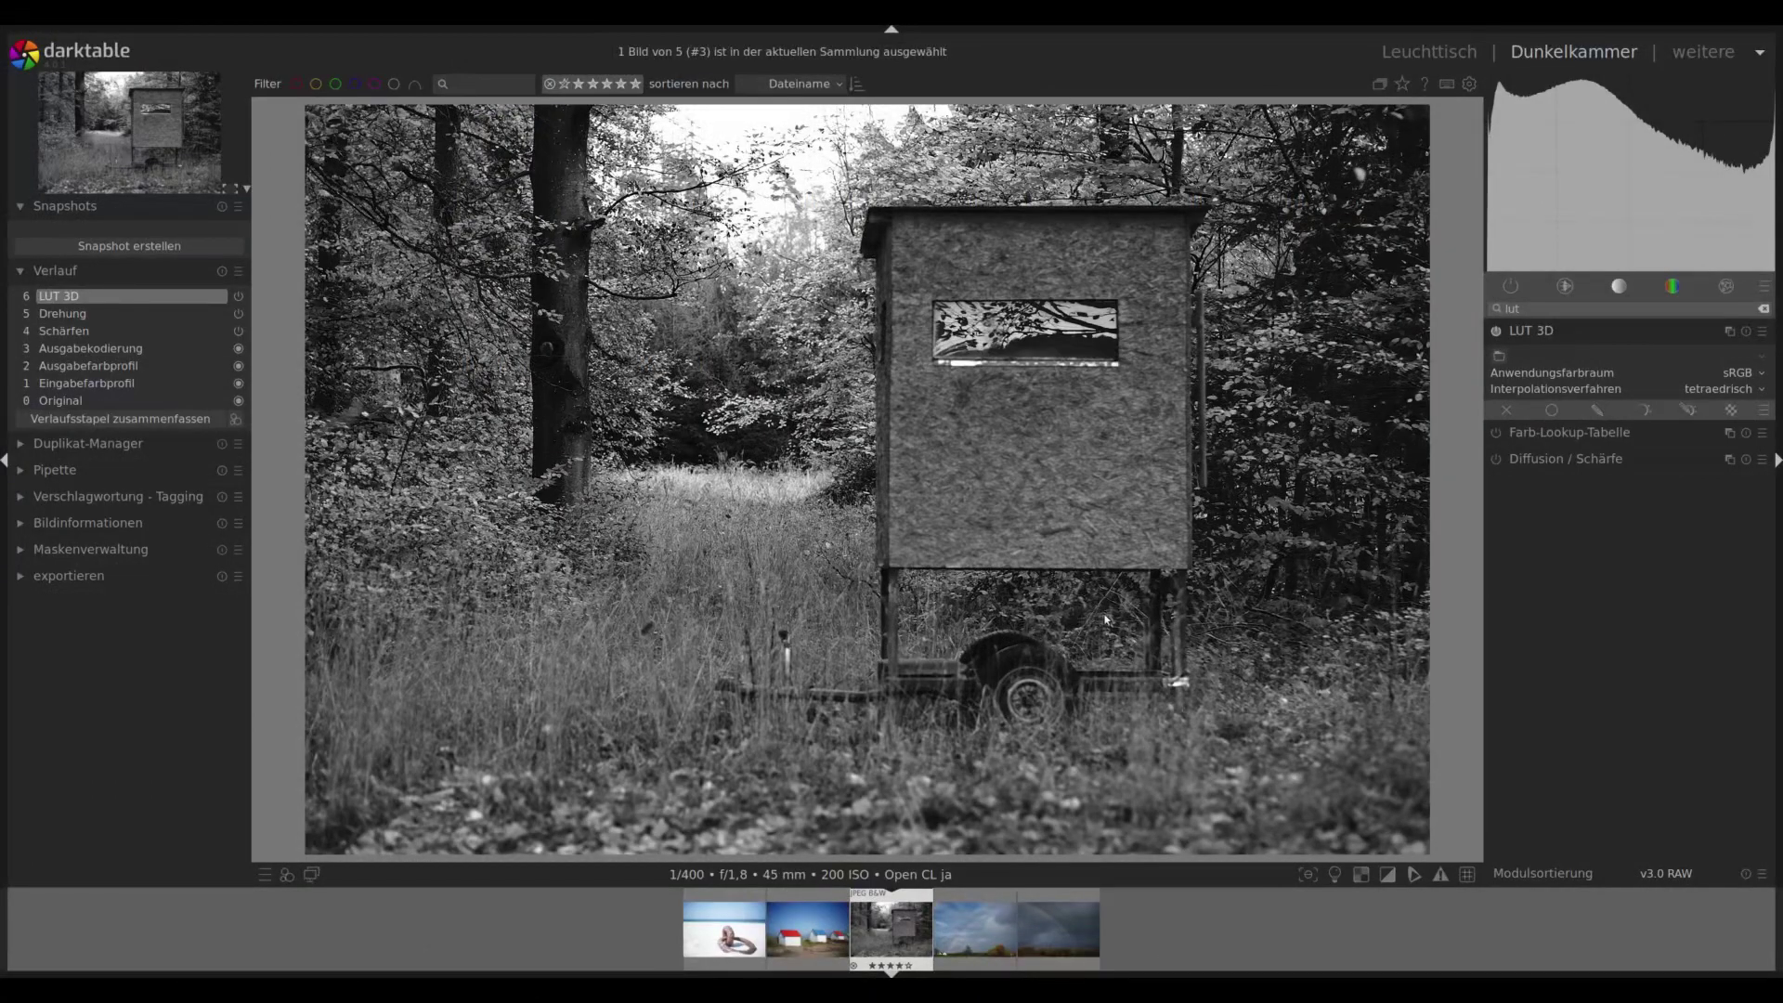
Set the processing preferences' 3D-LUT folder to .config/darktable/luts.
{"action": "left_click", "coordinate": [1470, 84]}
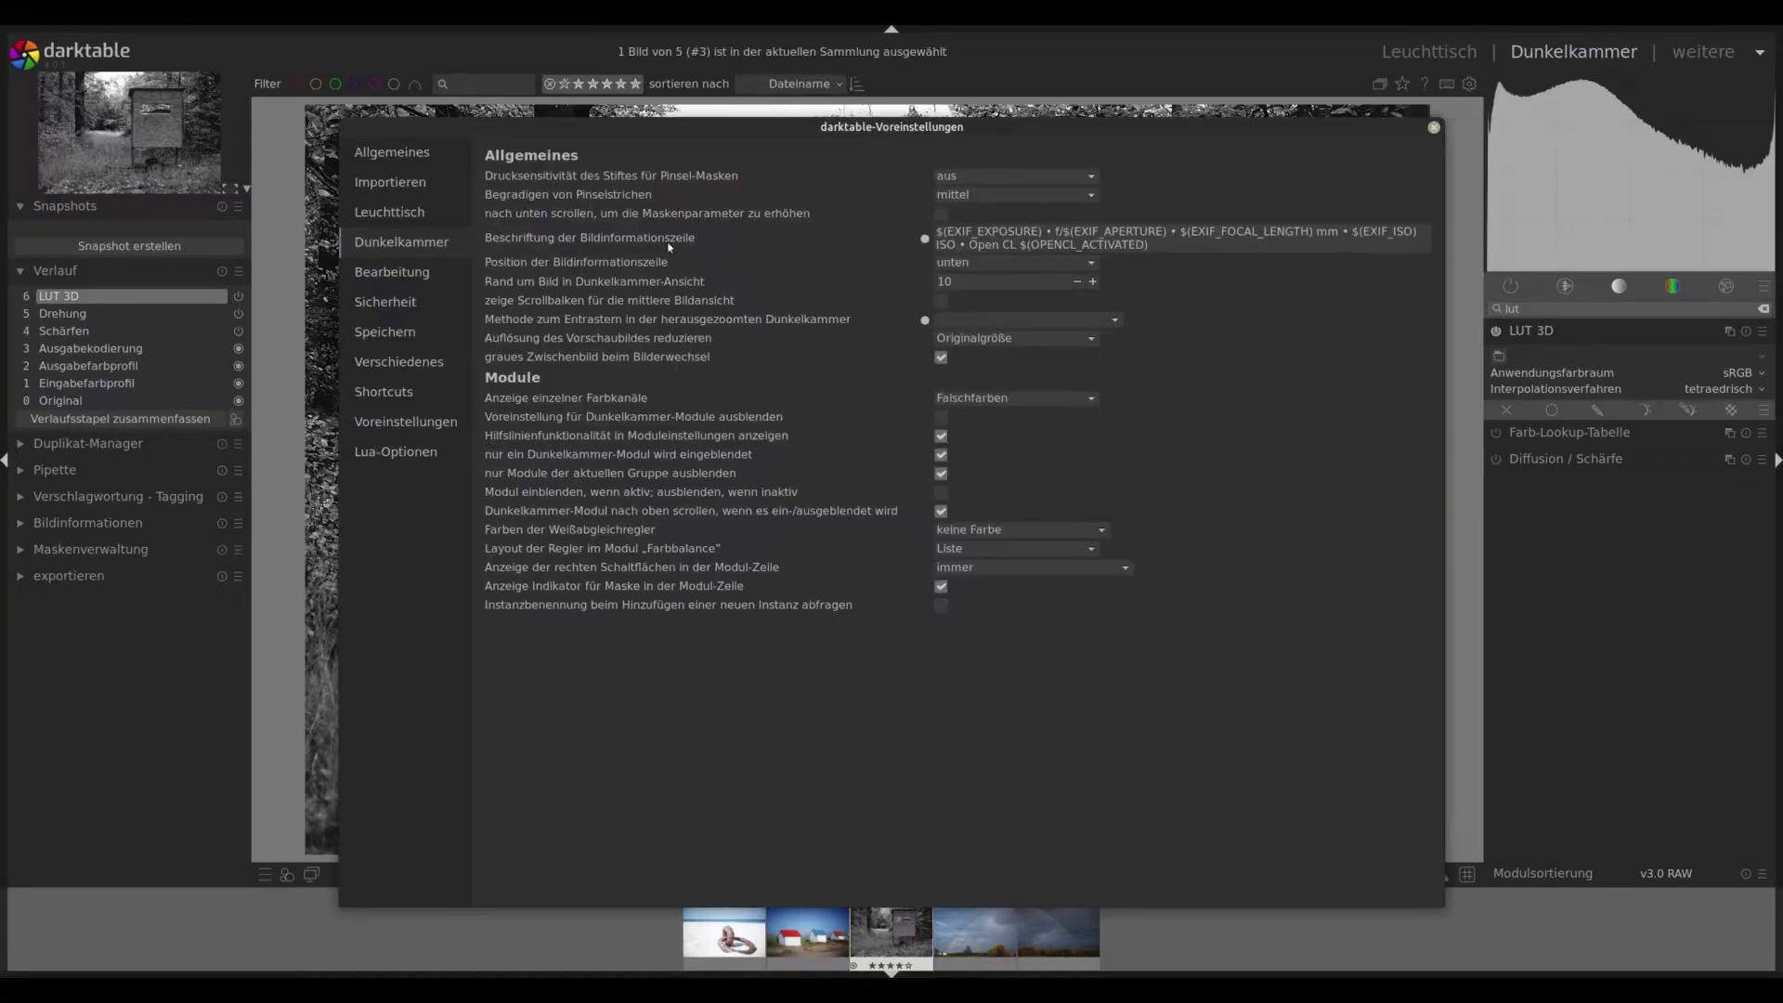
{"action": "left_click", "coordinate": [382, 279]}
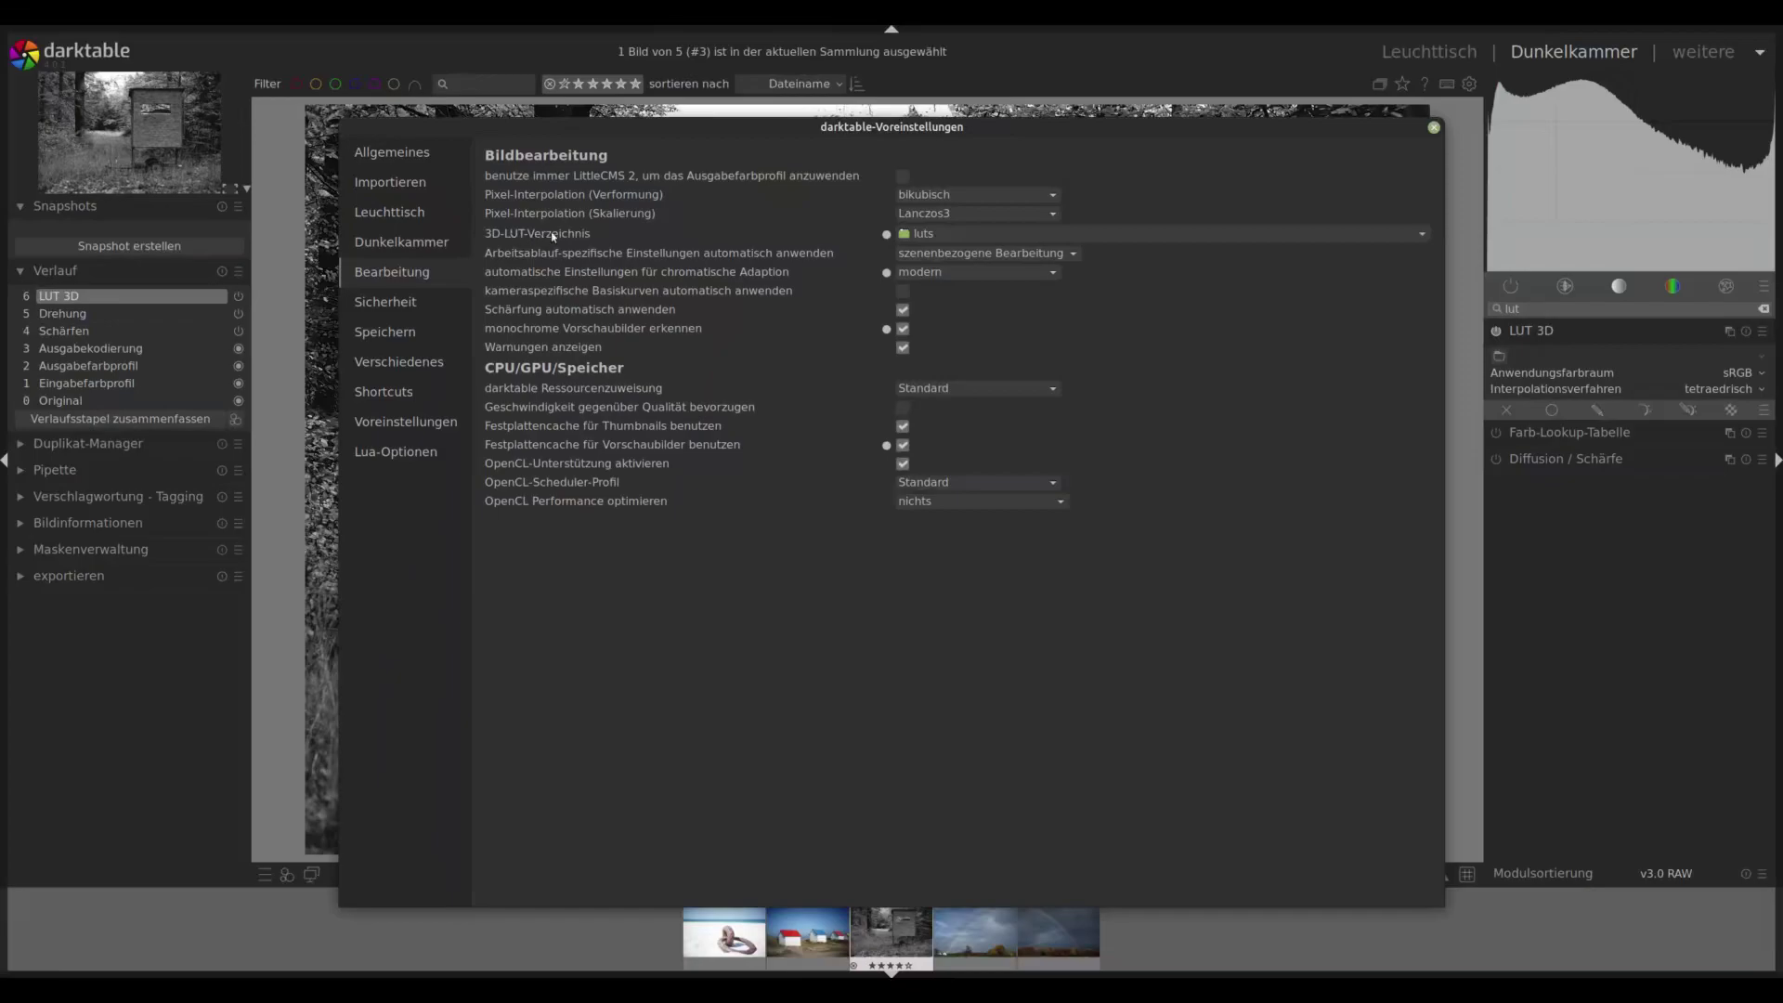
{"action": "left_click", "coordinate": [948, 240]}
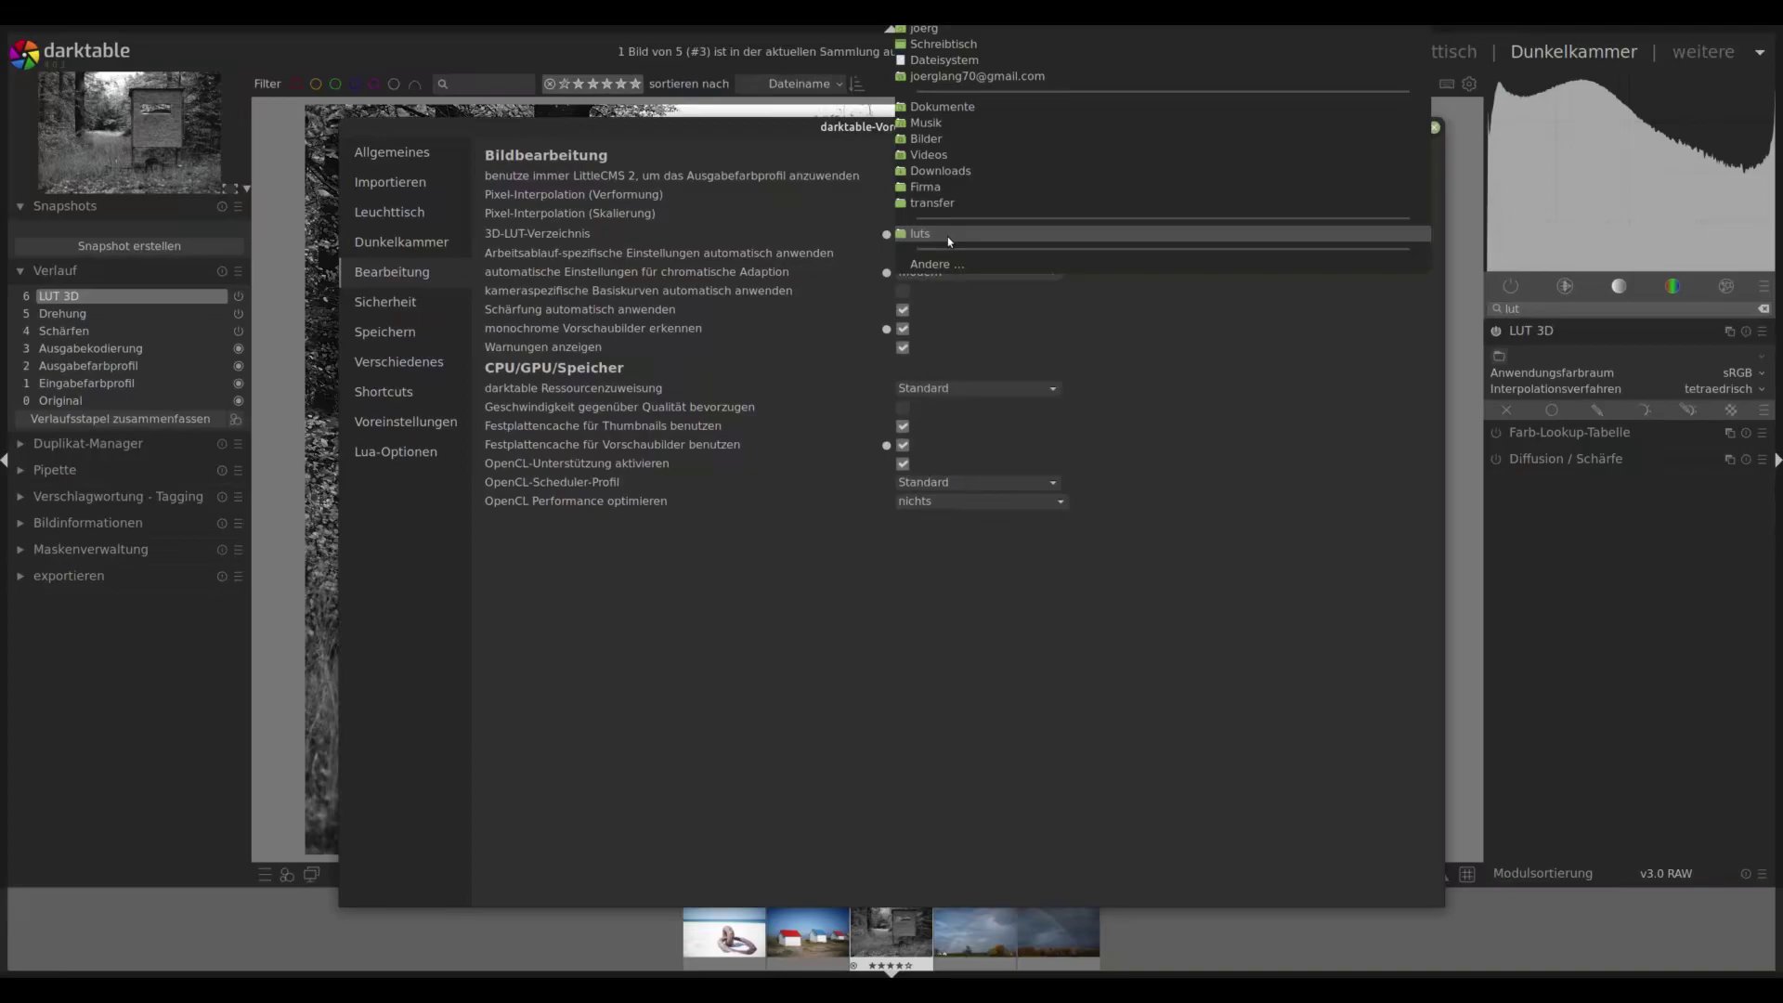
{"action": "left_click", "coordinate": [938, 264]}
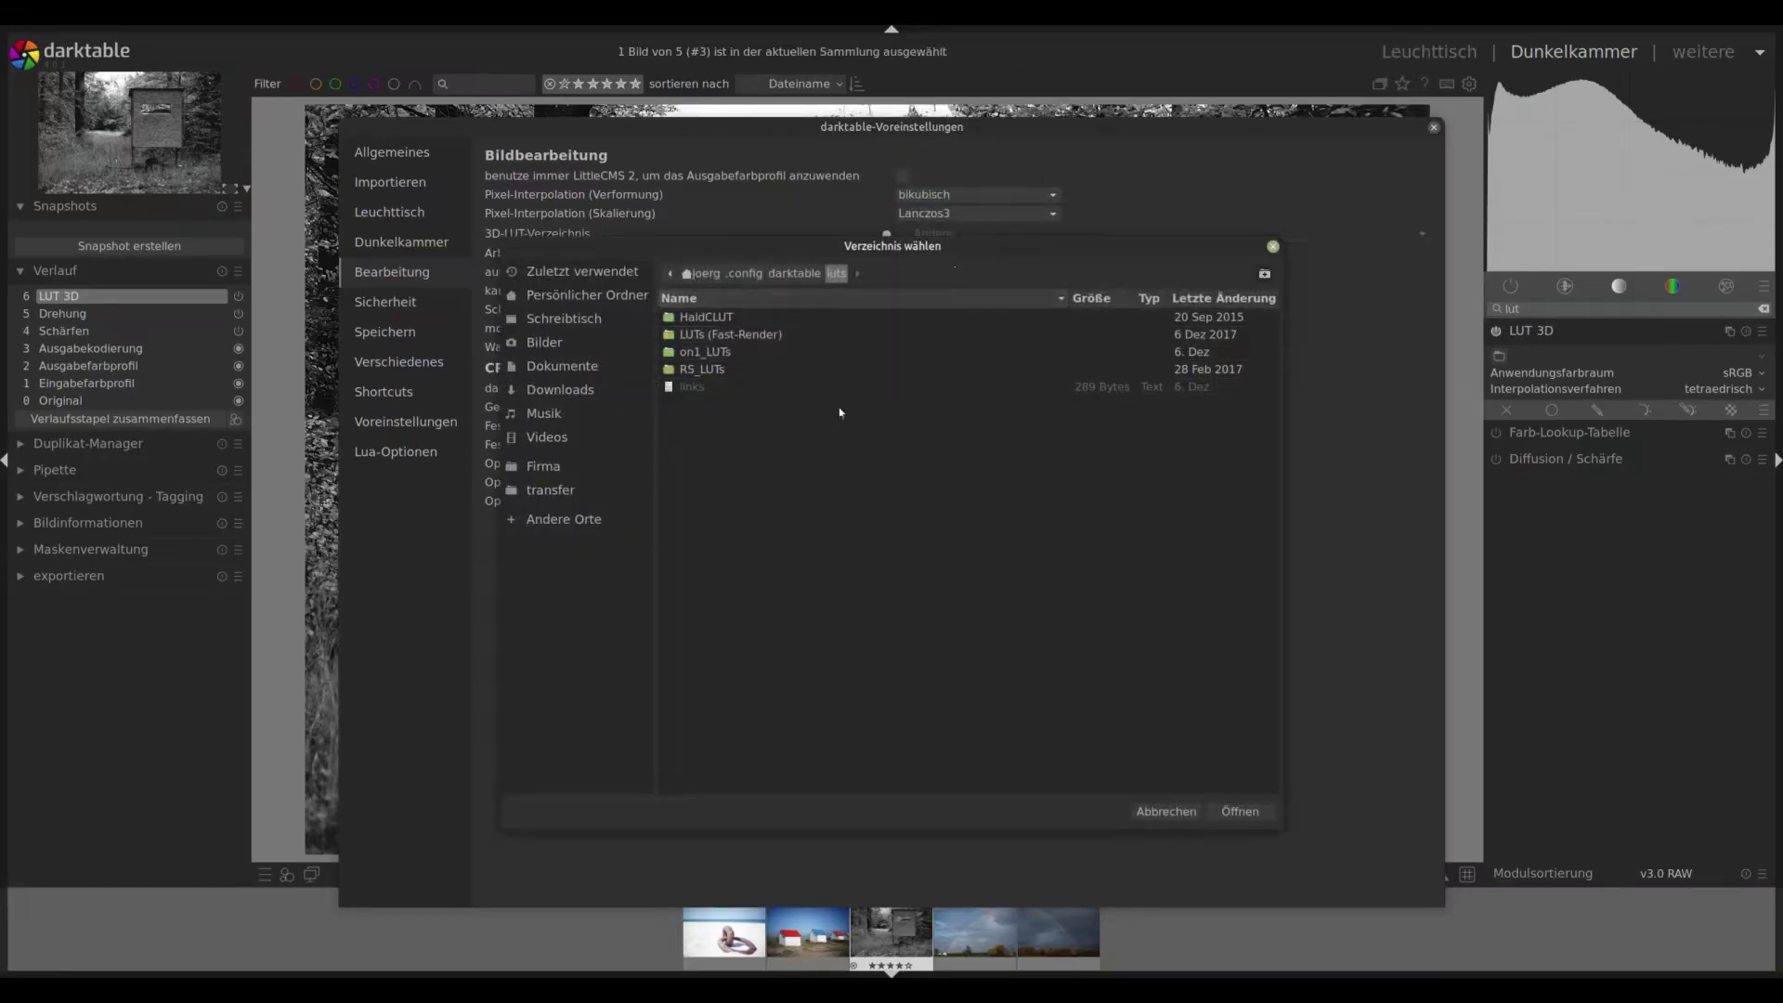
{"action": "left_click", "coordinate": [705, 275]}
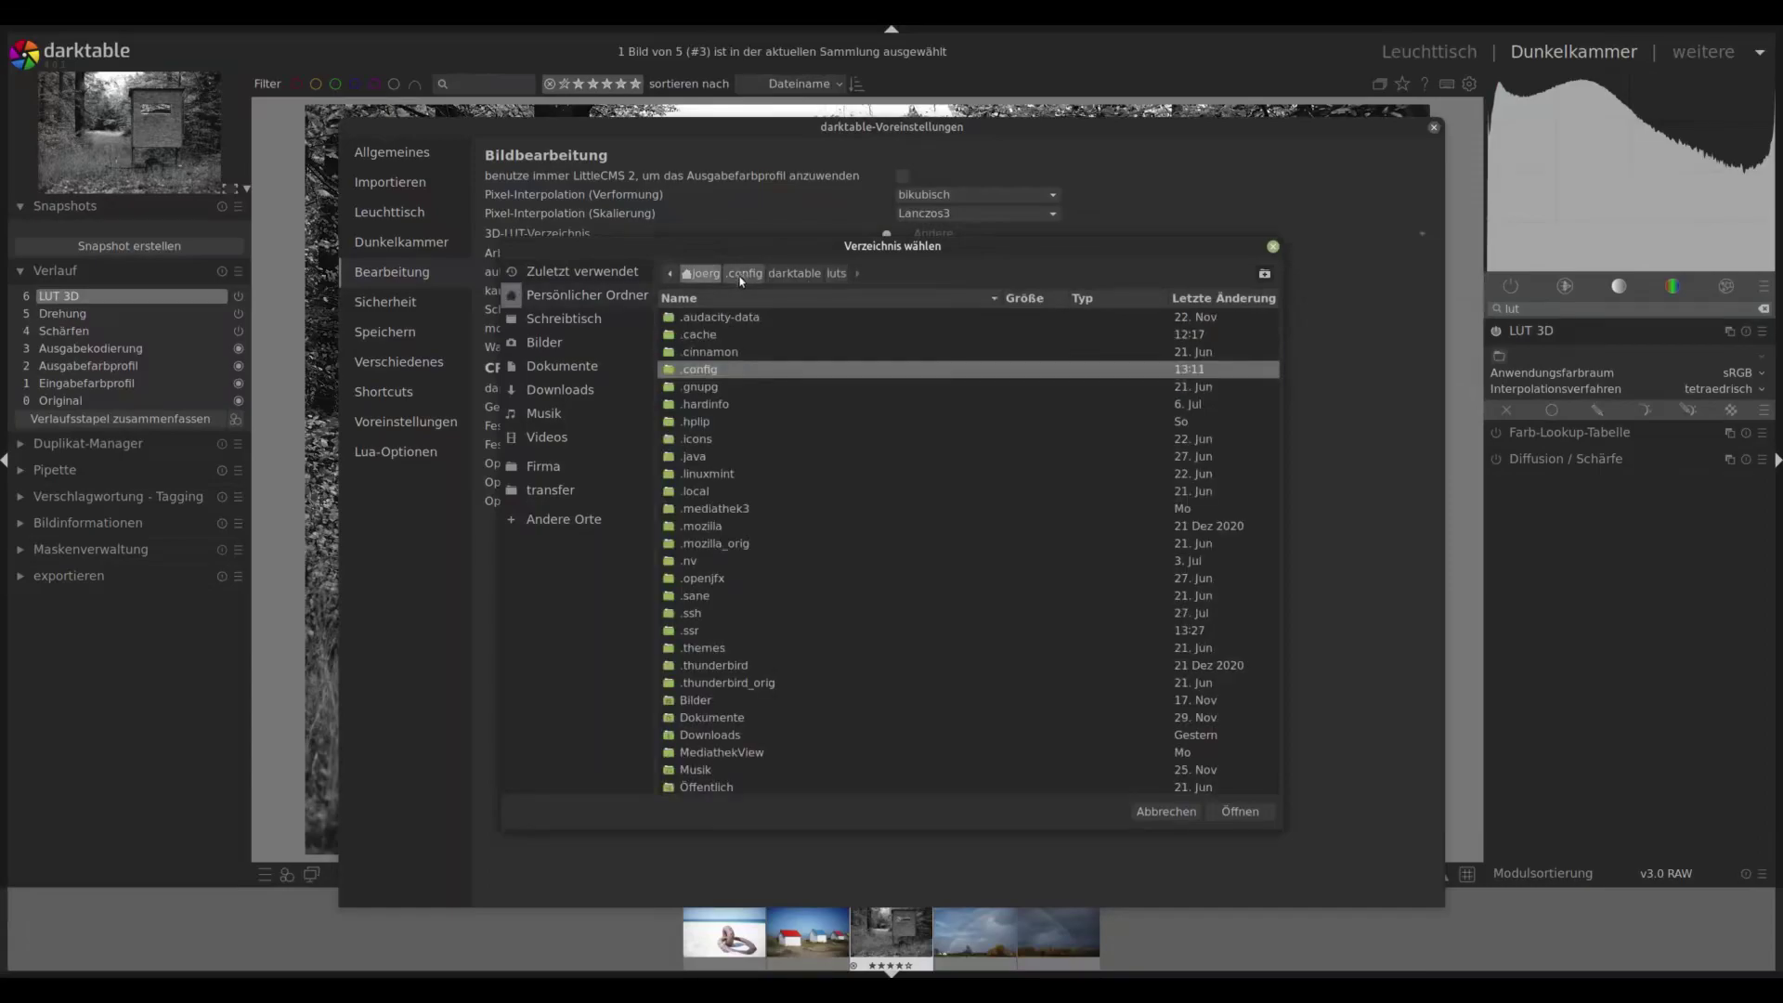
{"action": "left_click", "coordinate": [743, 273]}
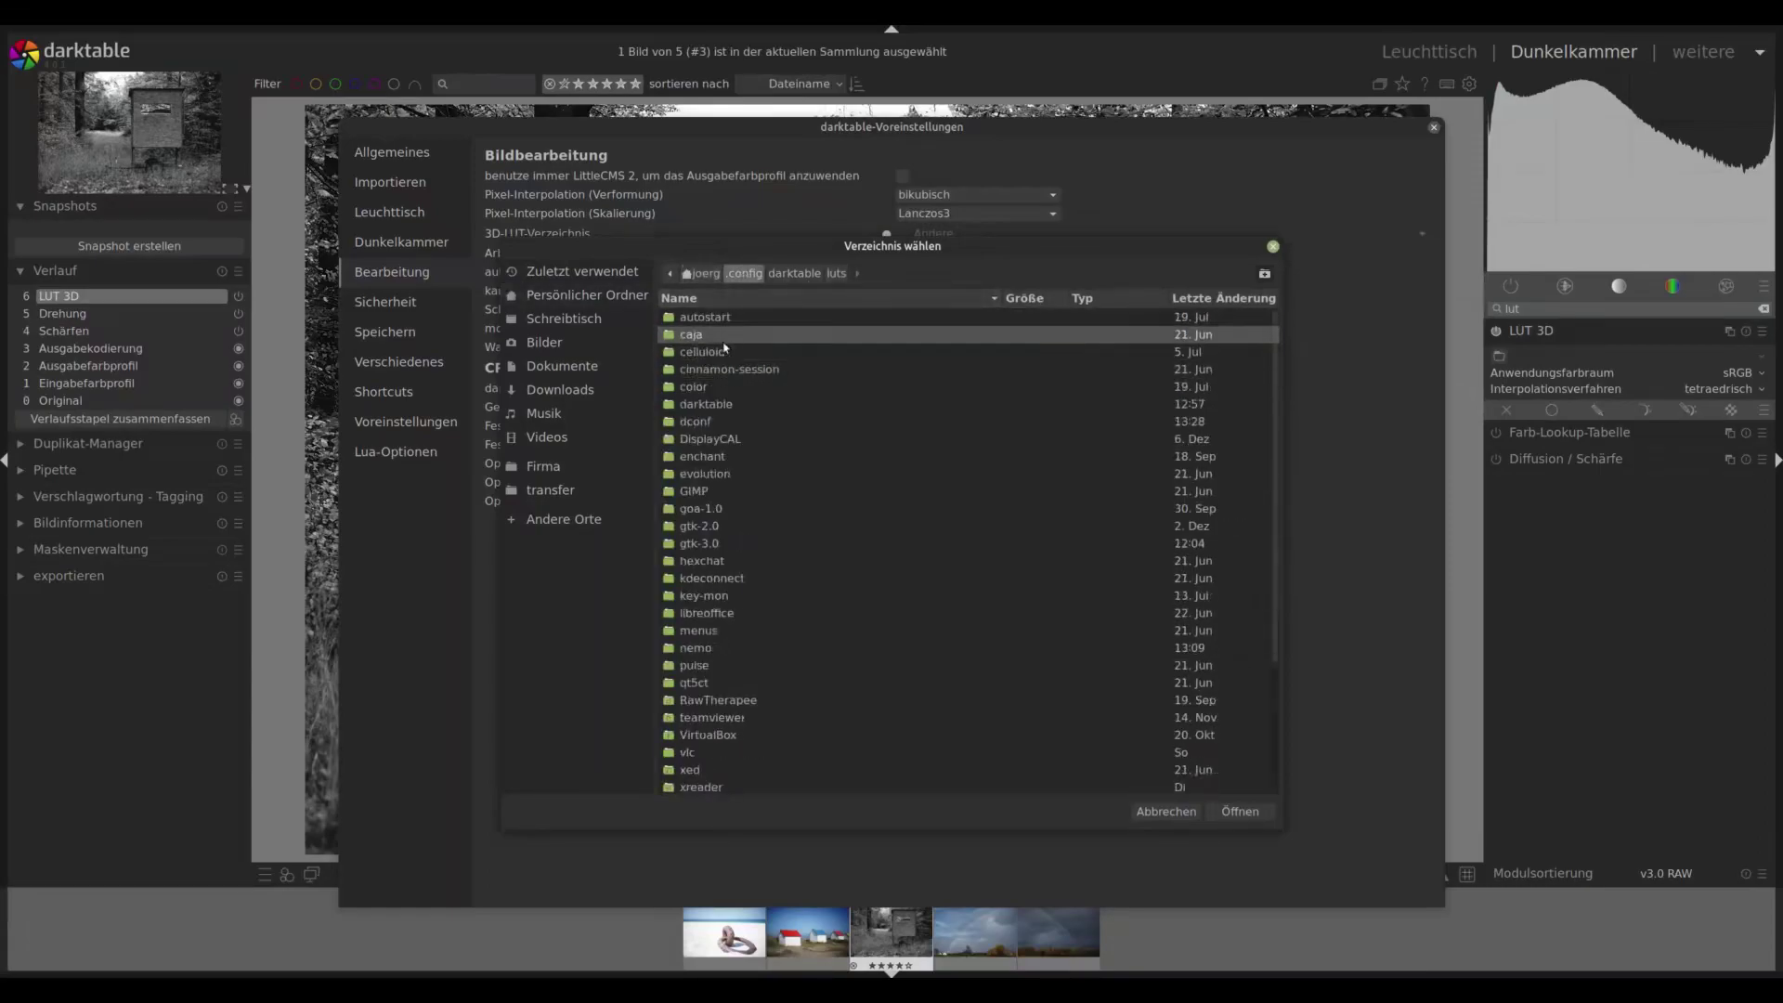
{"action": "double_click", "coordinate": [711, 405]}
{"action": "left_click", "coordinate": [690, 334]}
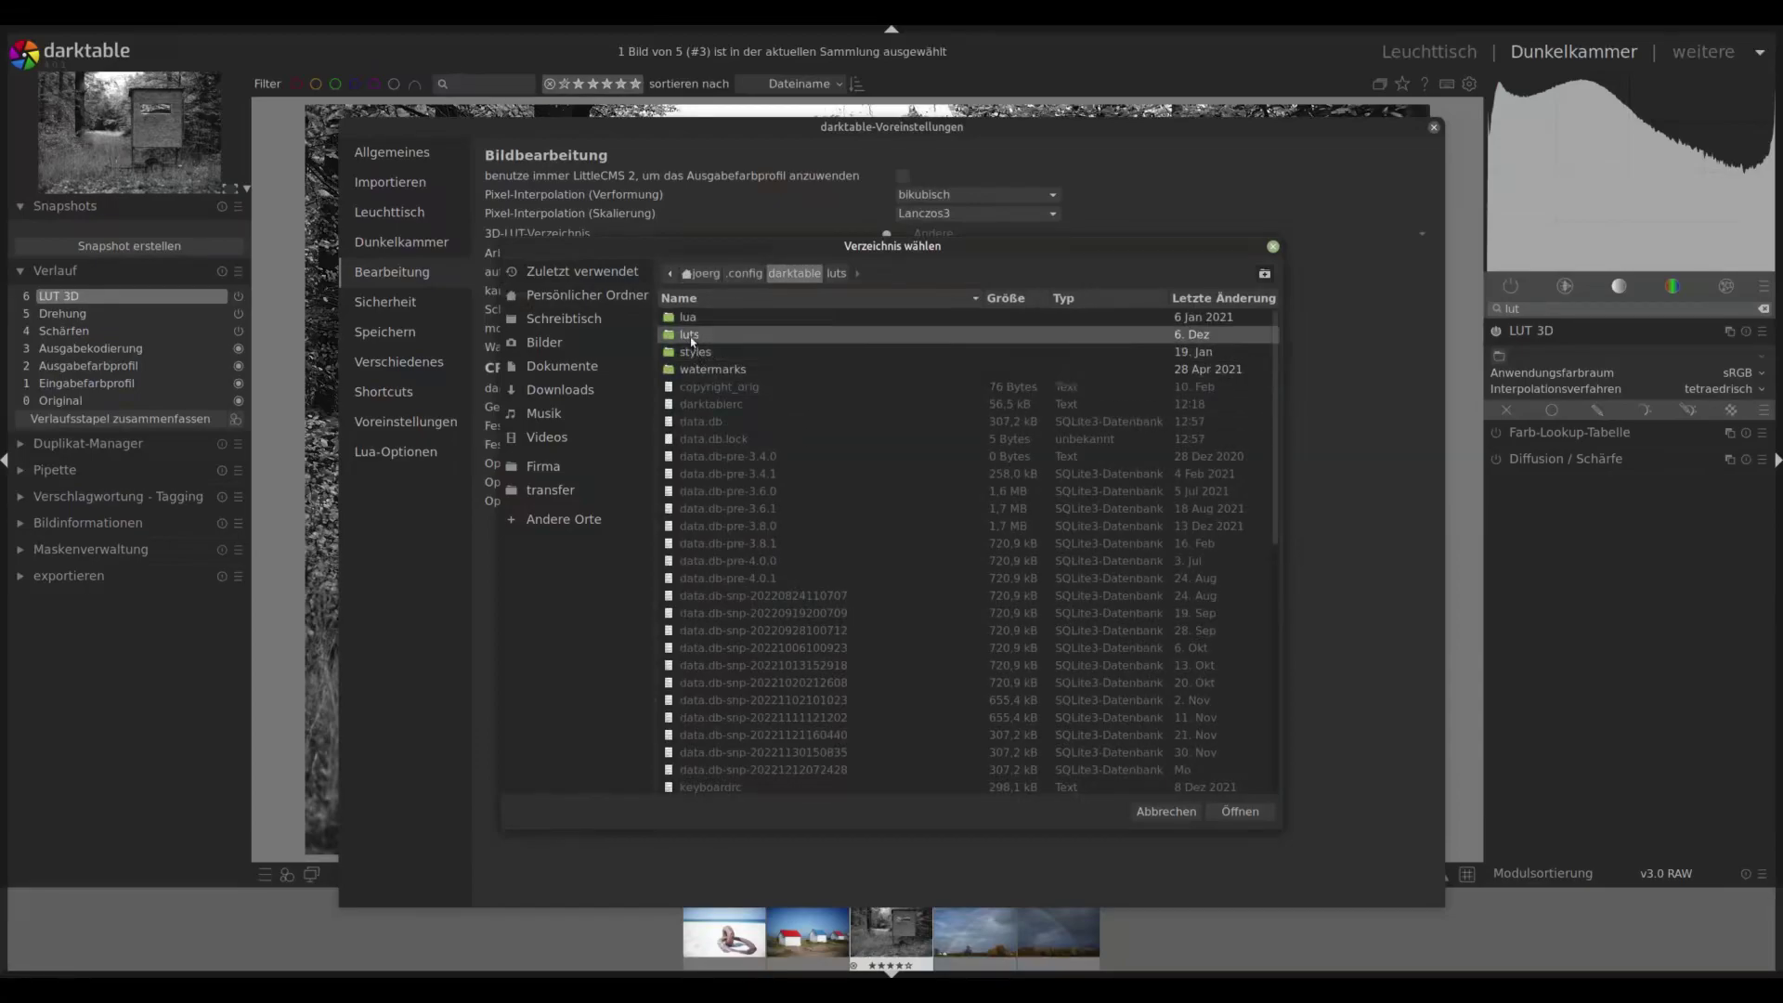
{"action": "left_click", "coordinate": [1240, 812]}
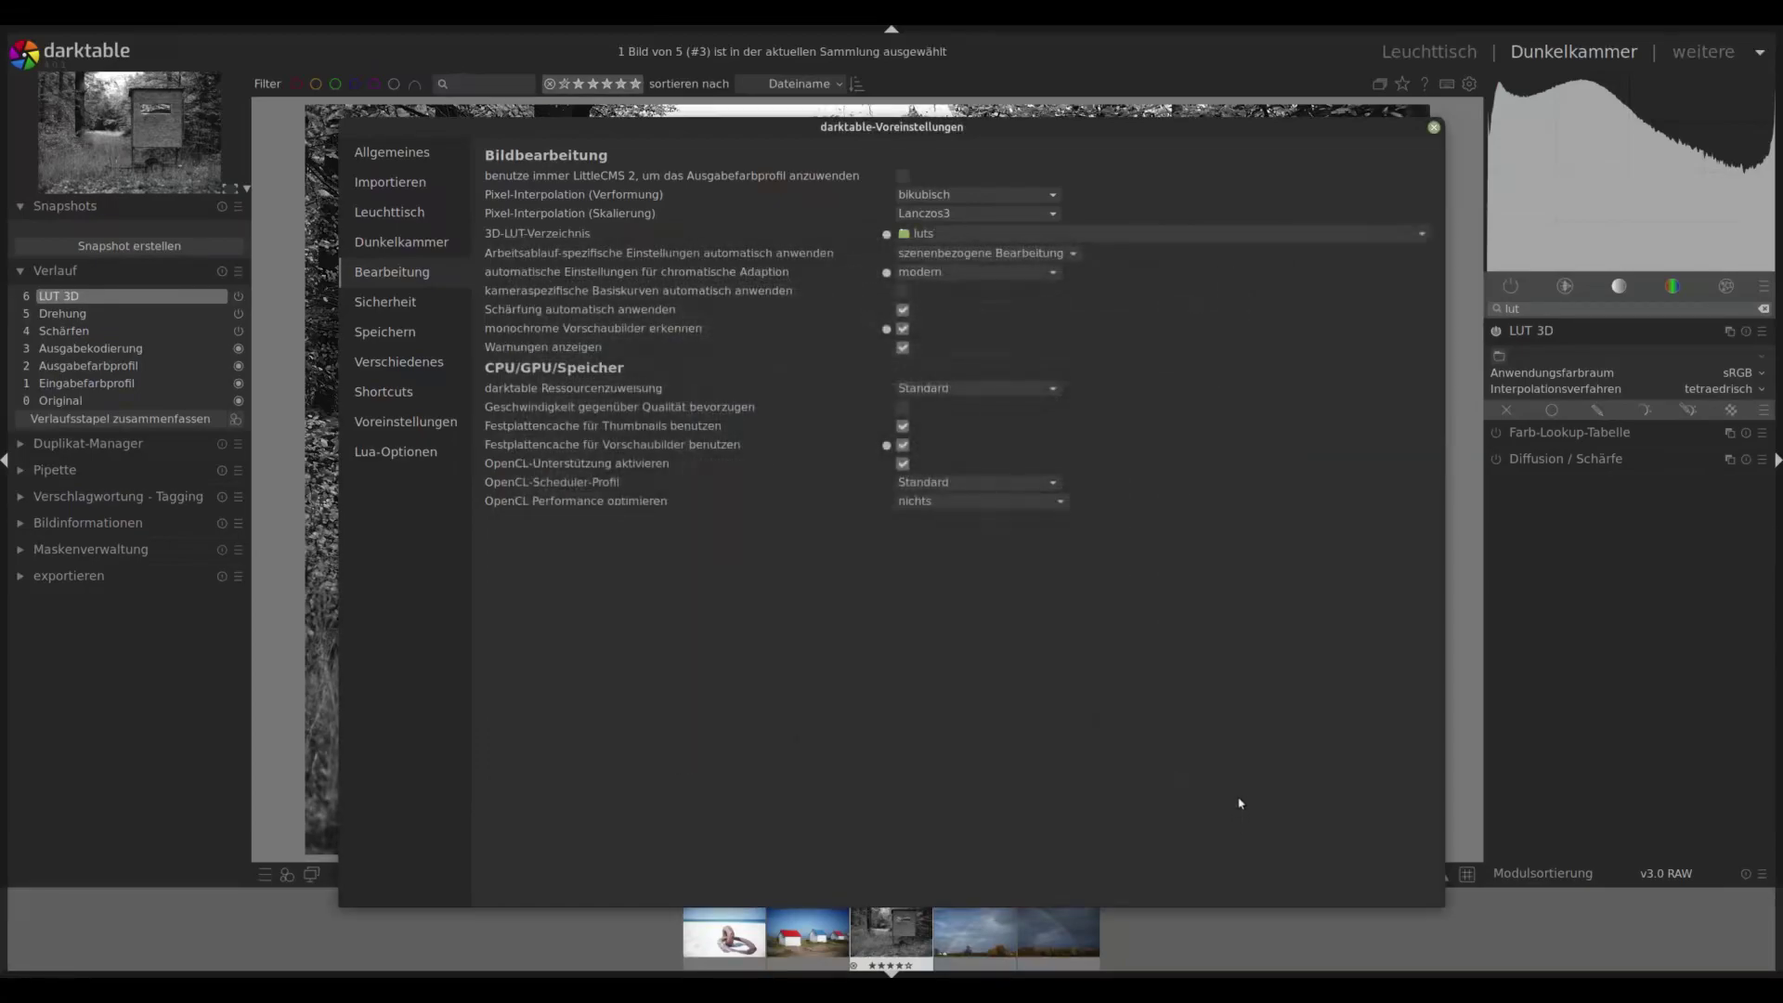
{"action": "left_click", "coordinate": [1433, 129]}
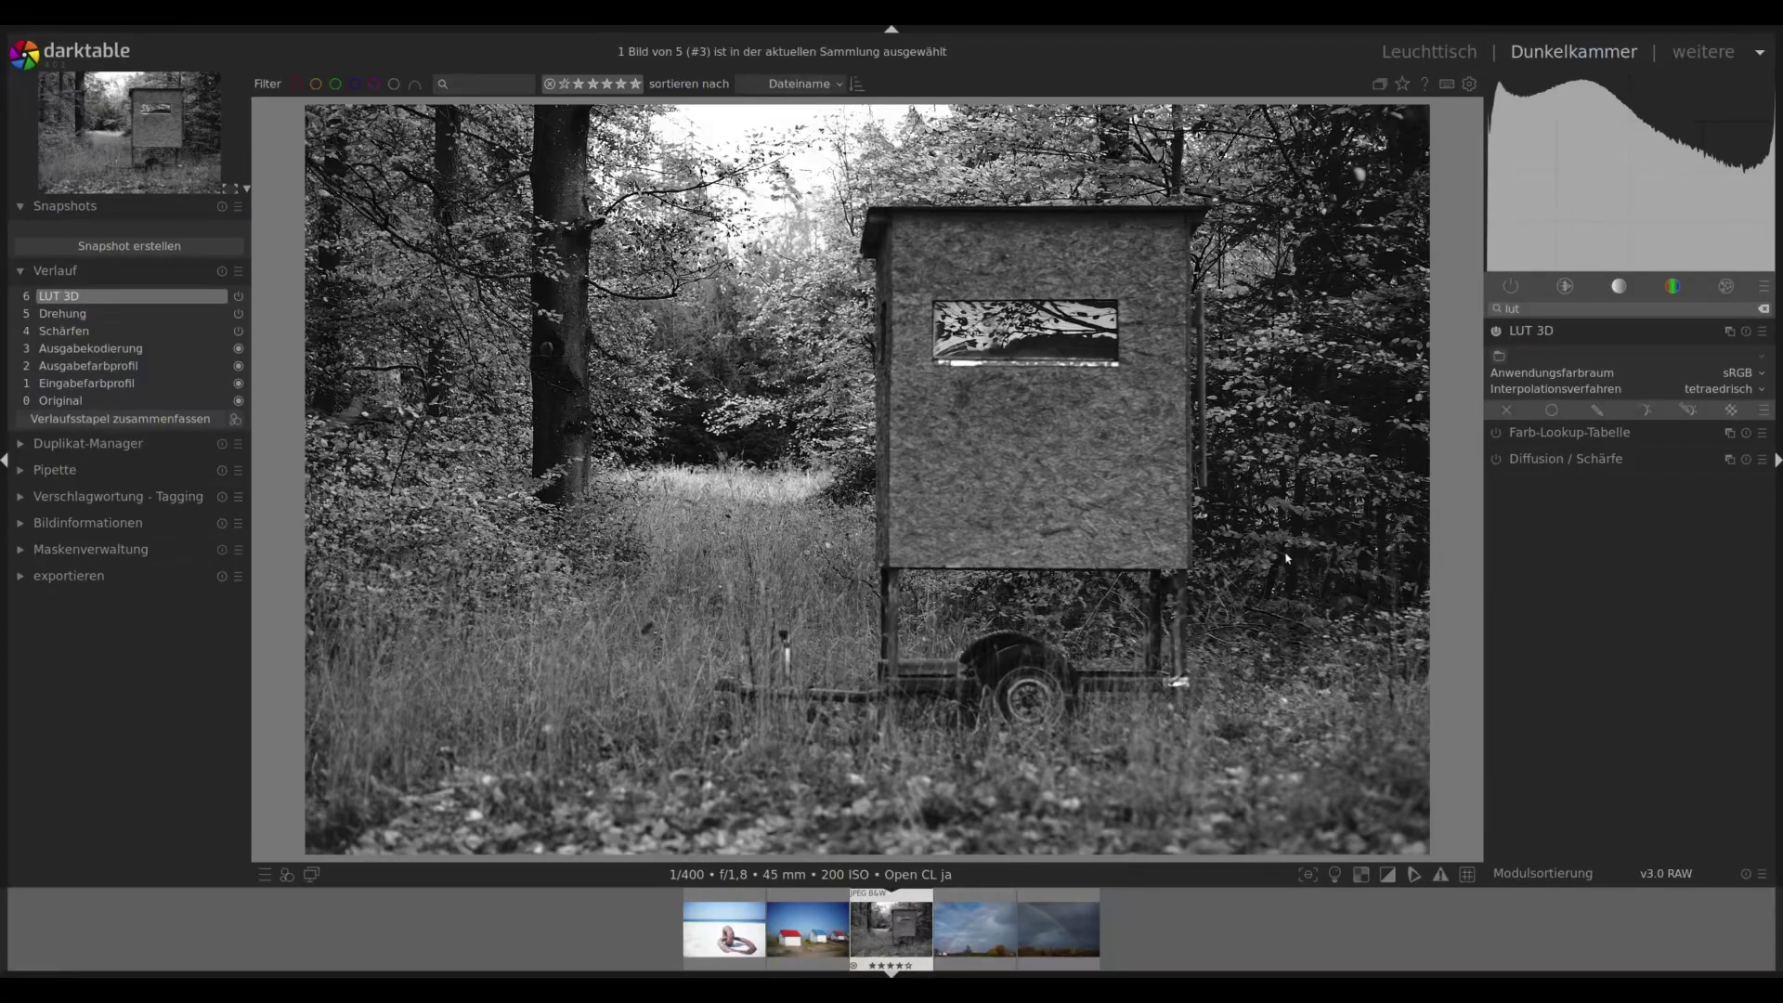
Bring up LUT 3D's file chooser showing HaldCLUT, on1_LUTs, RS_LUTs and other LUT folders.
{"action": "left_click", "coordinate": [1500, 356]}
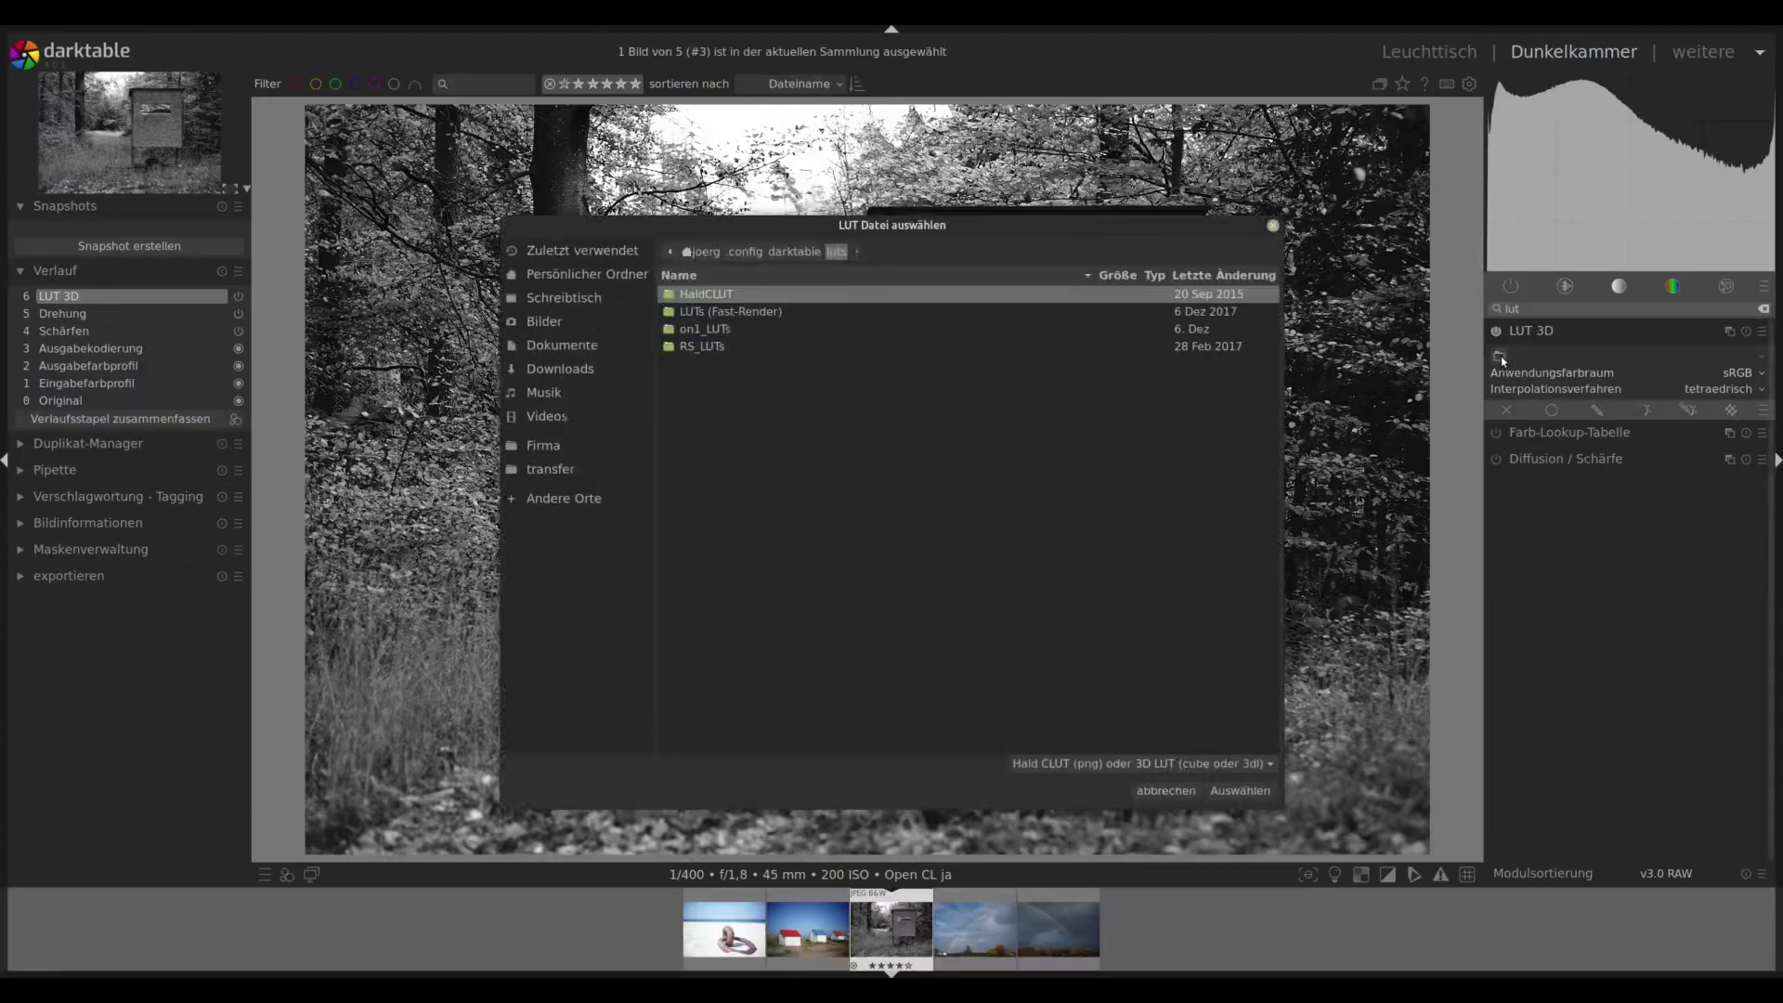
{"action": "left_click", "coordinate": [1273, 224]}
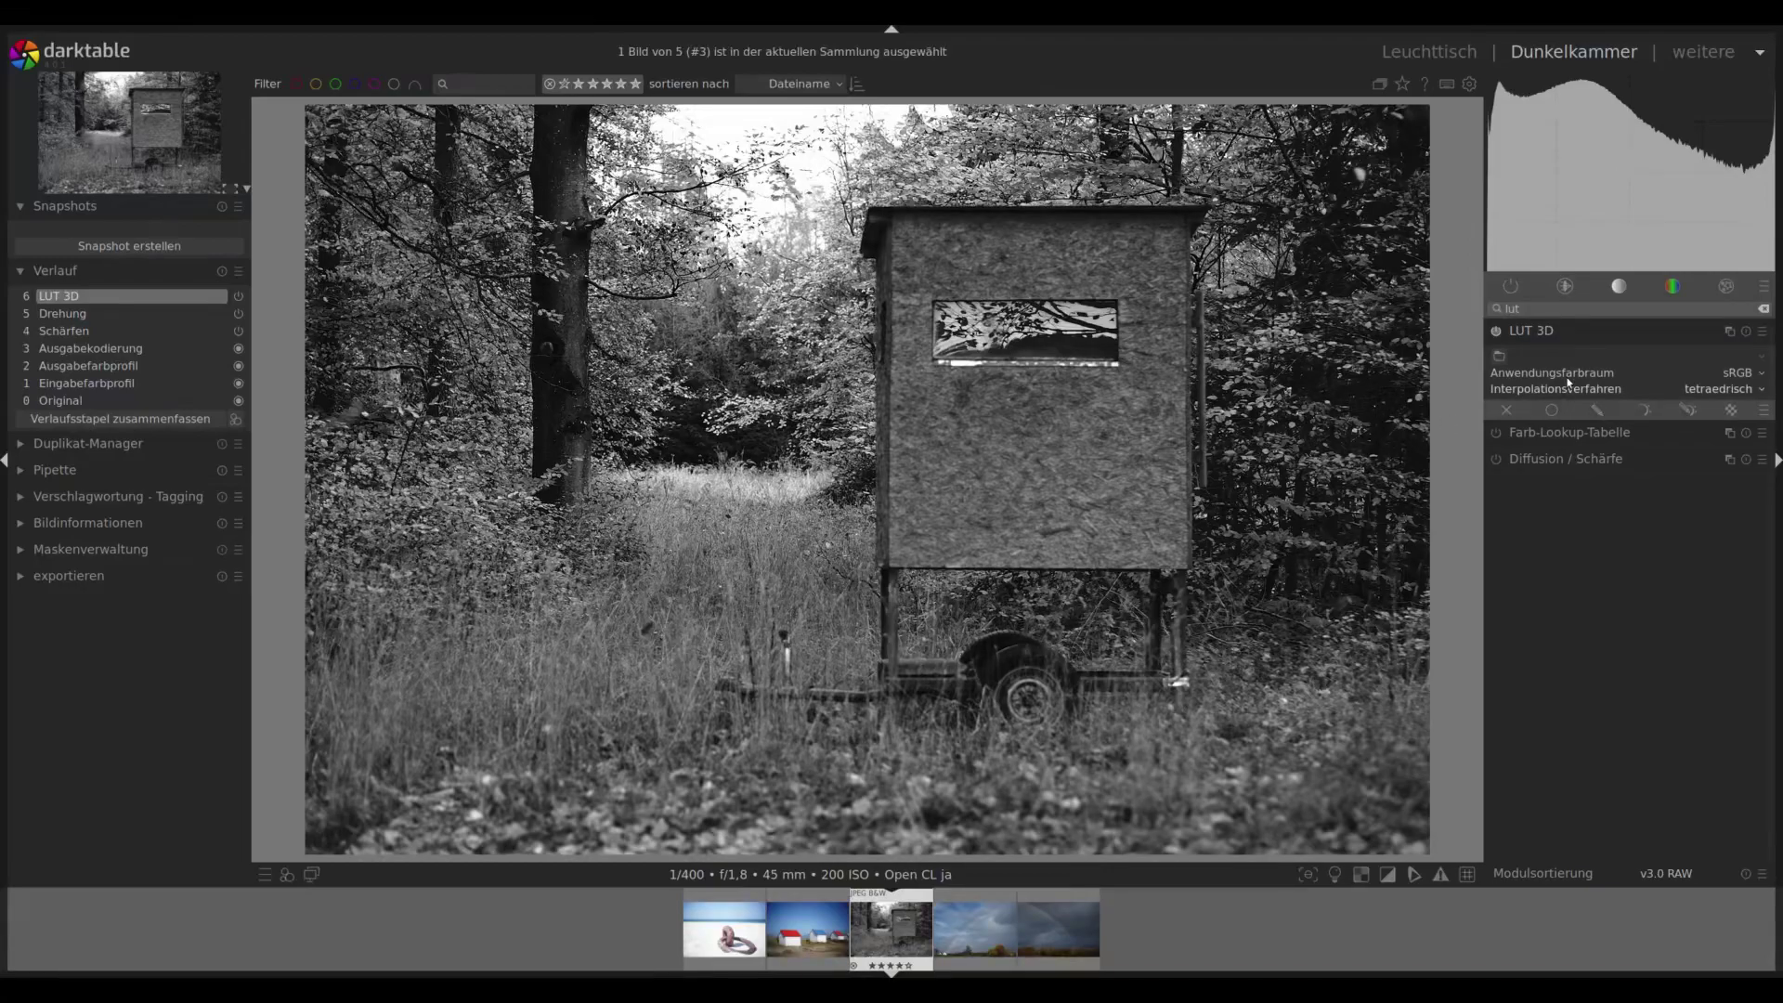
{"action": "left_click", "coordinate": [1500, 358]}
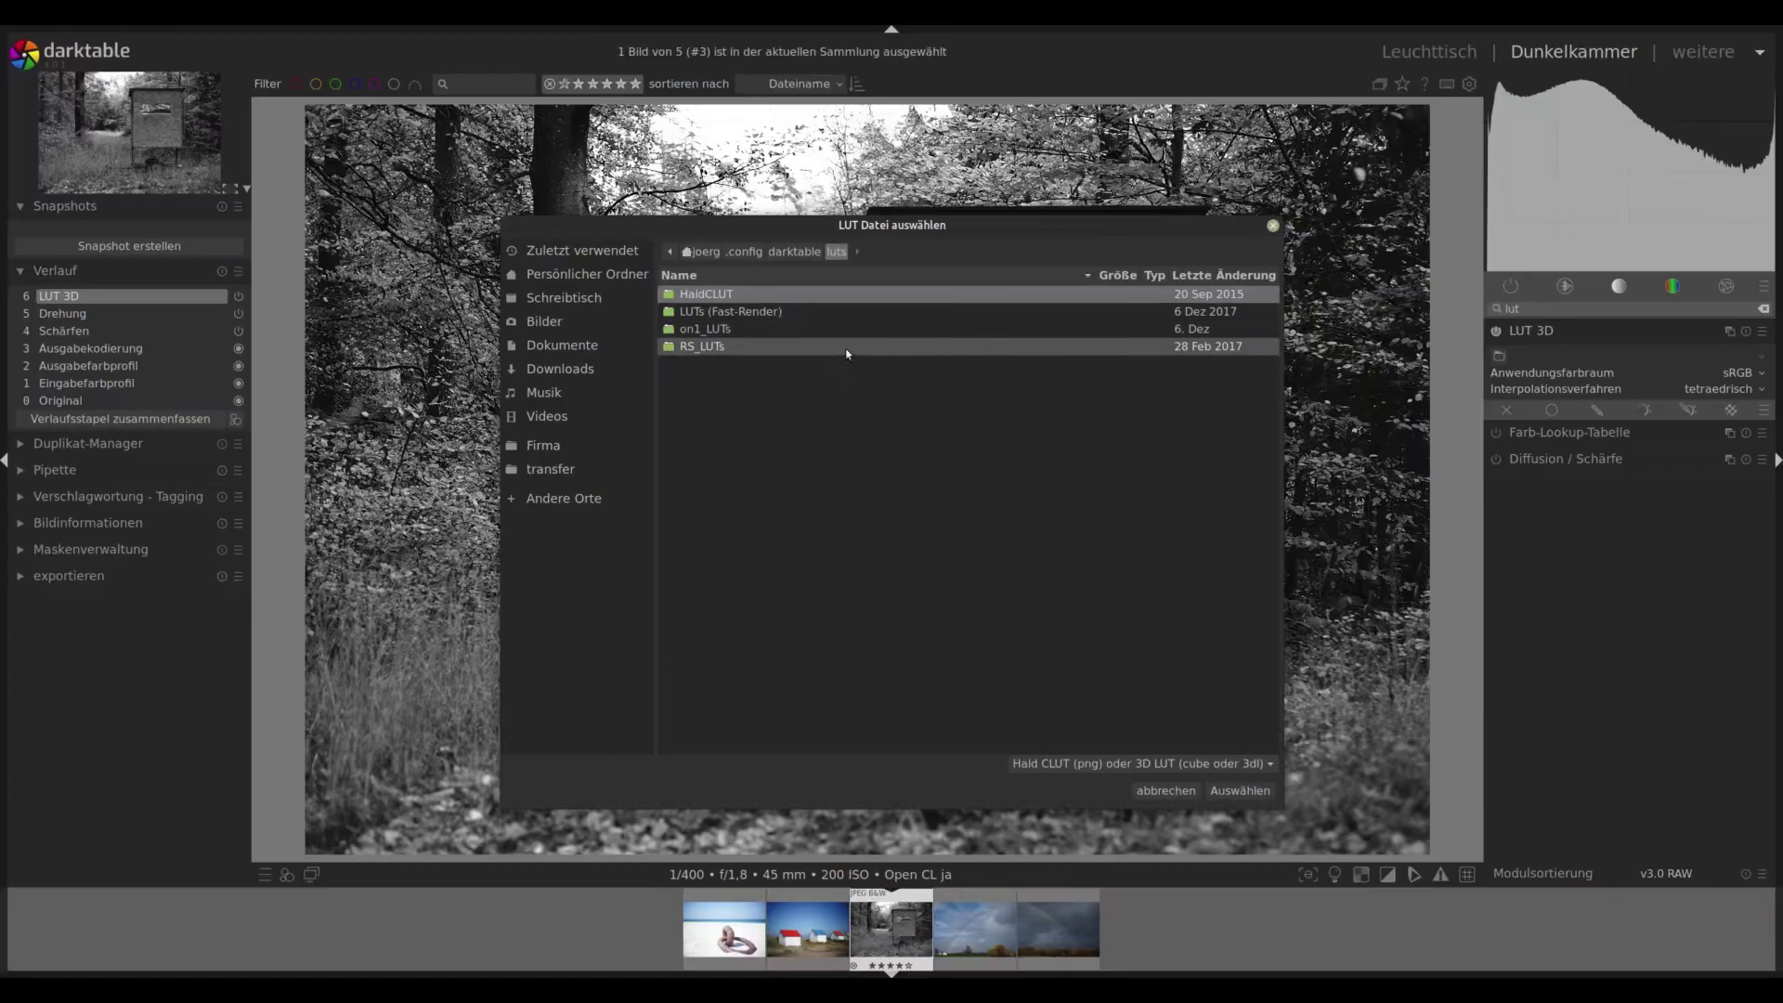
Load on1_LUTs/ON1 Black & White LUTs/BW1.cube into LUT 3D for the forest photo.
{"action": "double_click", "coordinate": [705, 330]}
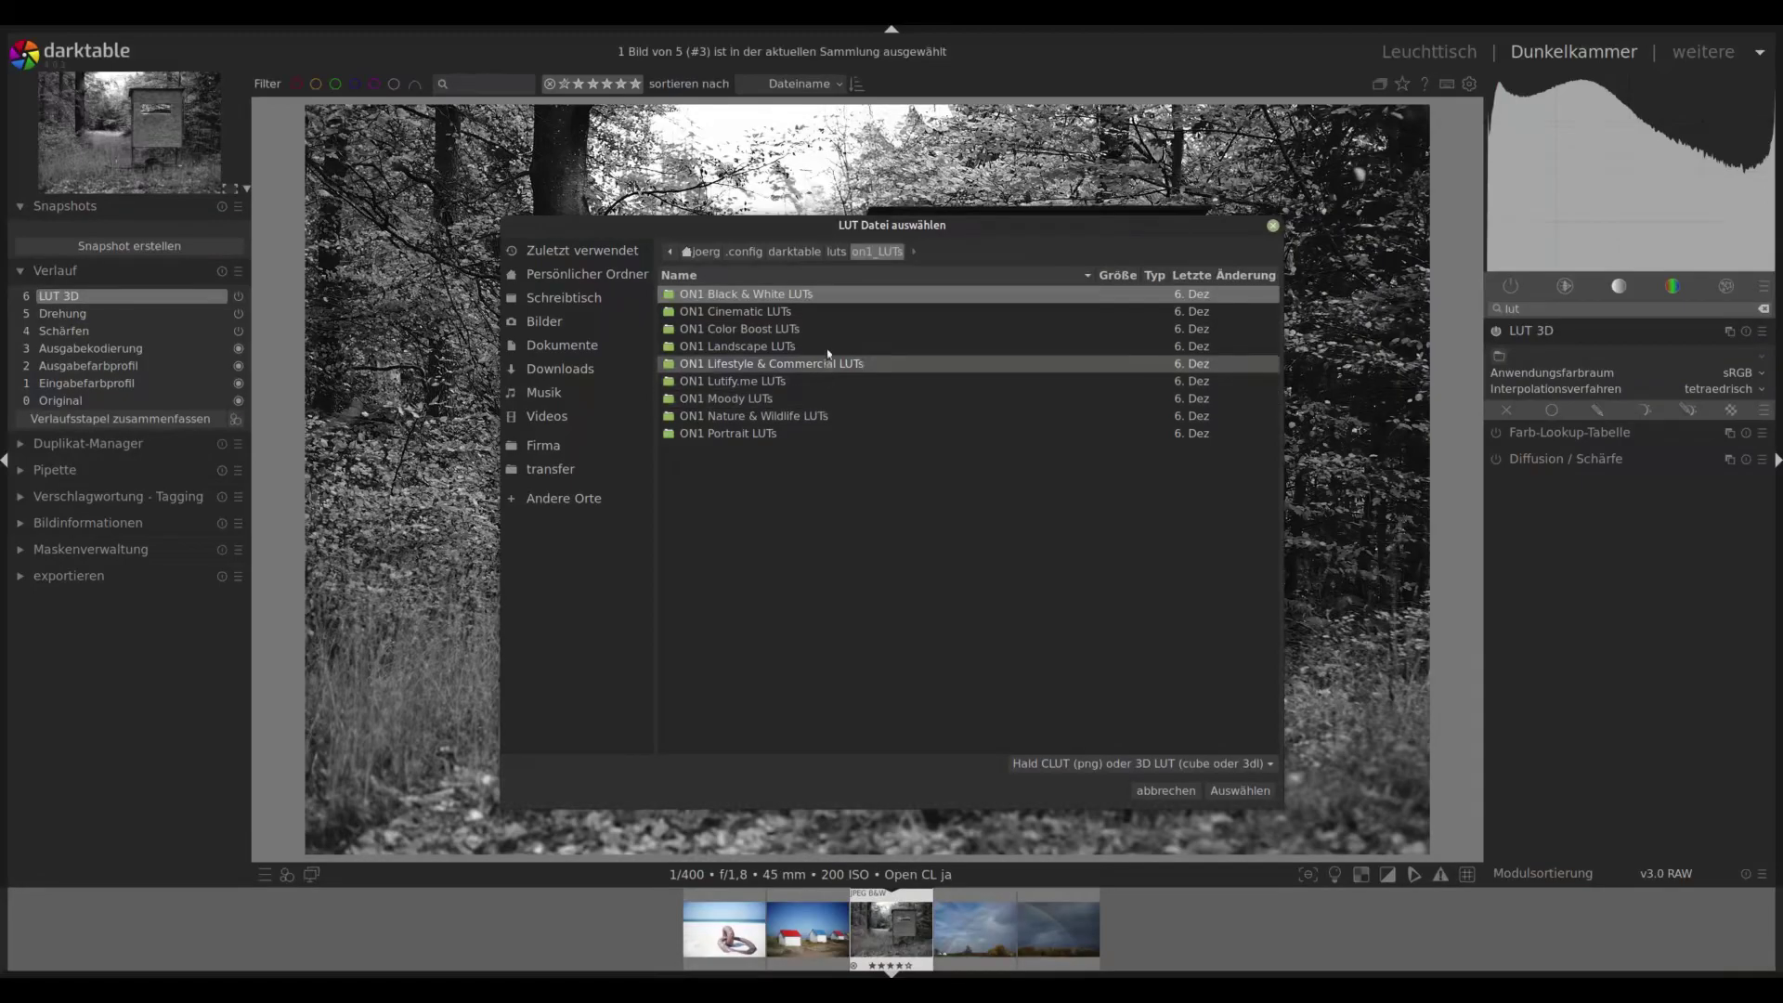
{"action": "double_click", "coordinate": [775, 295]}
{"action": "left_click", "coordinate": [713, 296]}
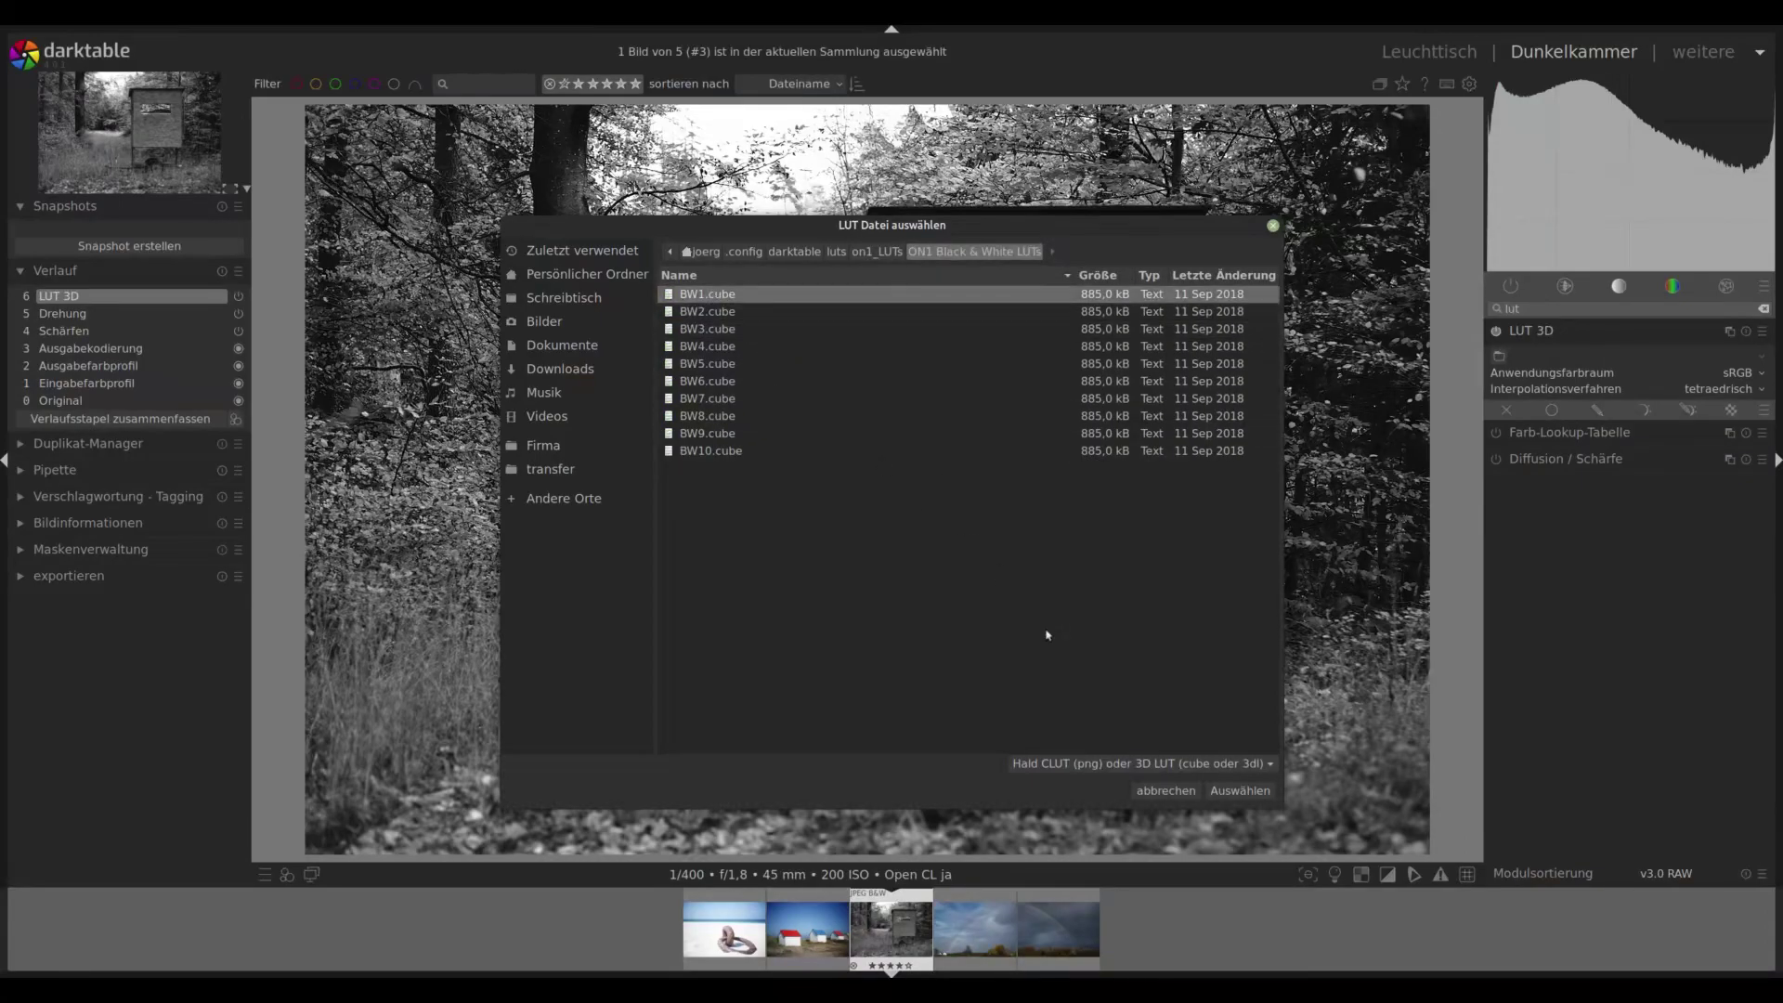
{"action": "left_click", "coordinate": [1239, 790]}
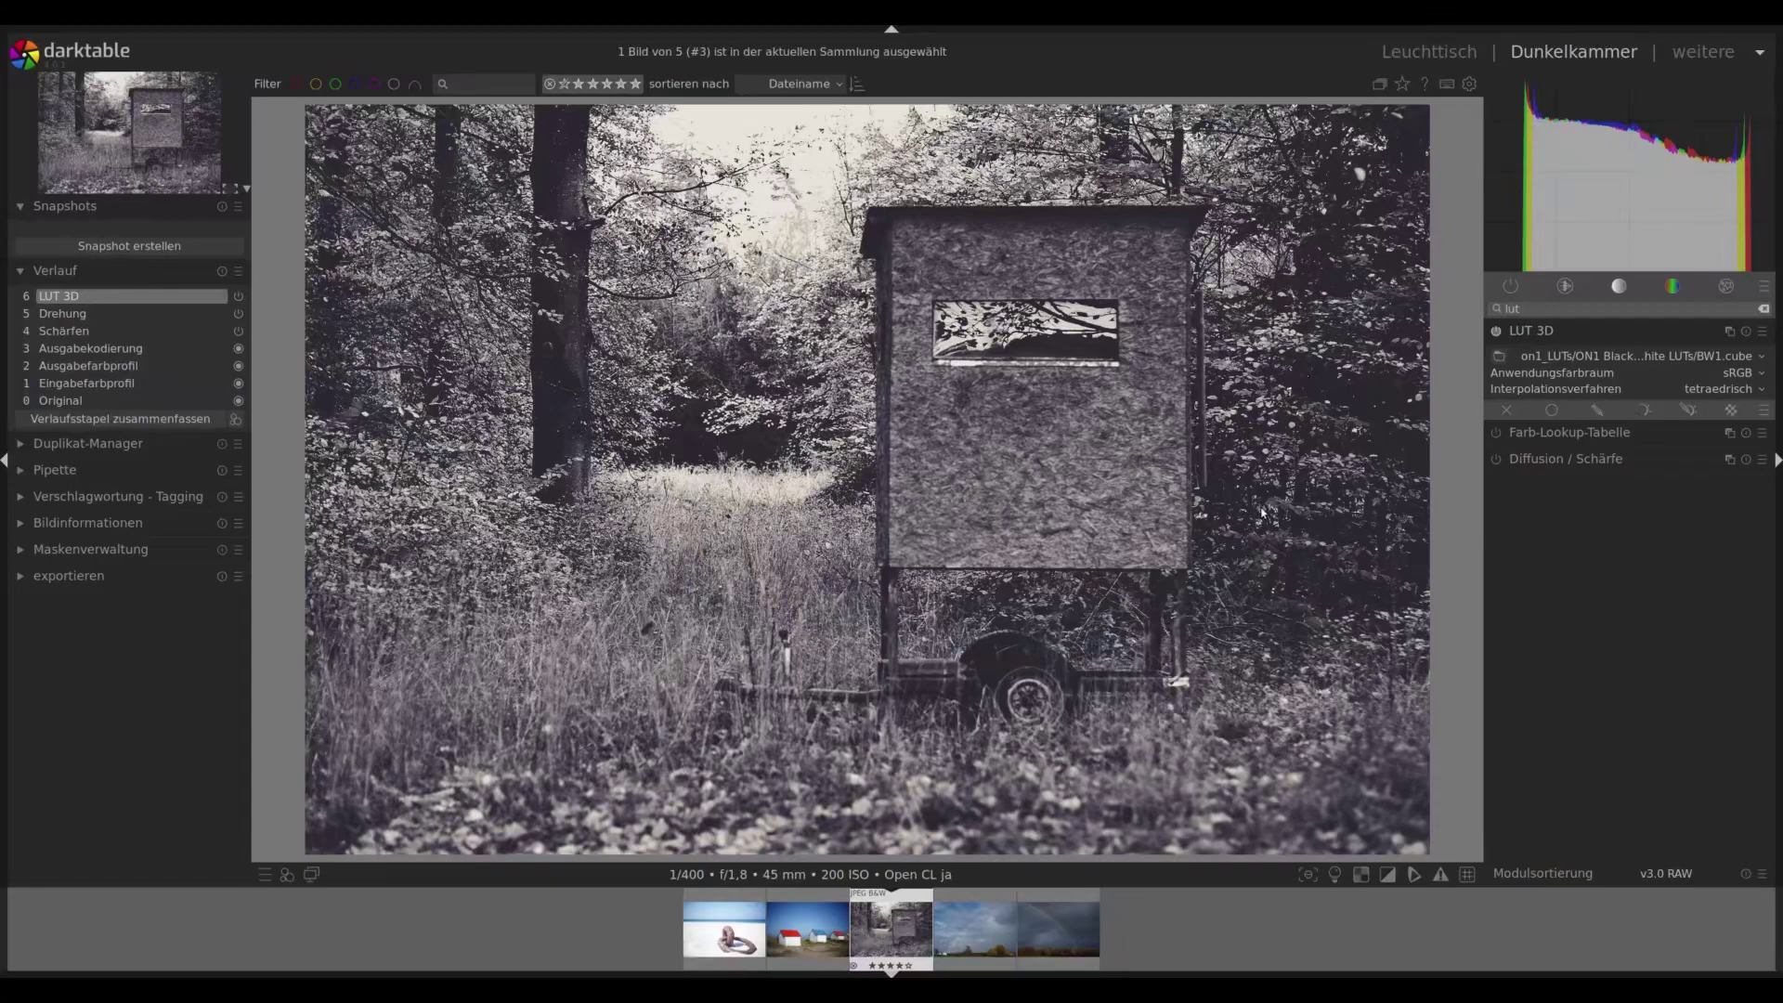
Compare the BW2, BW4 and BW6 black-and-white LUTs, then settle on BW3.cube.
{"action": "left_click", "coordinate": [1558, 363]}
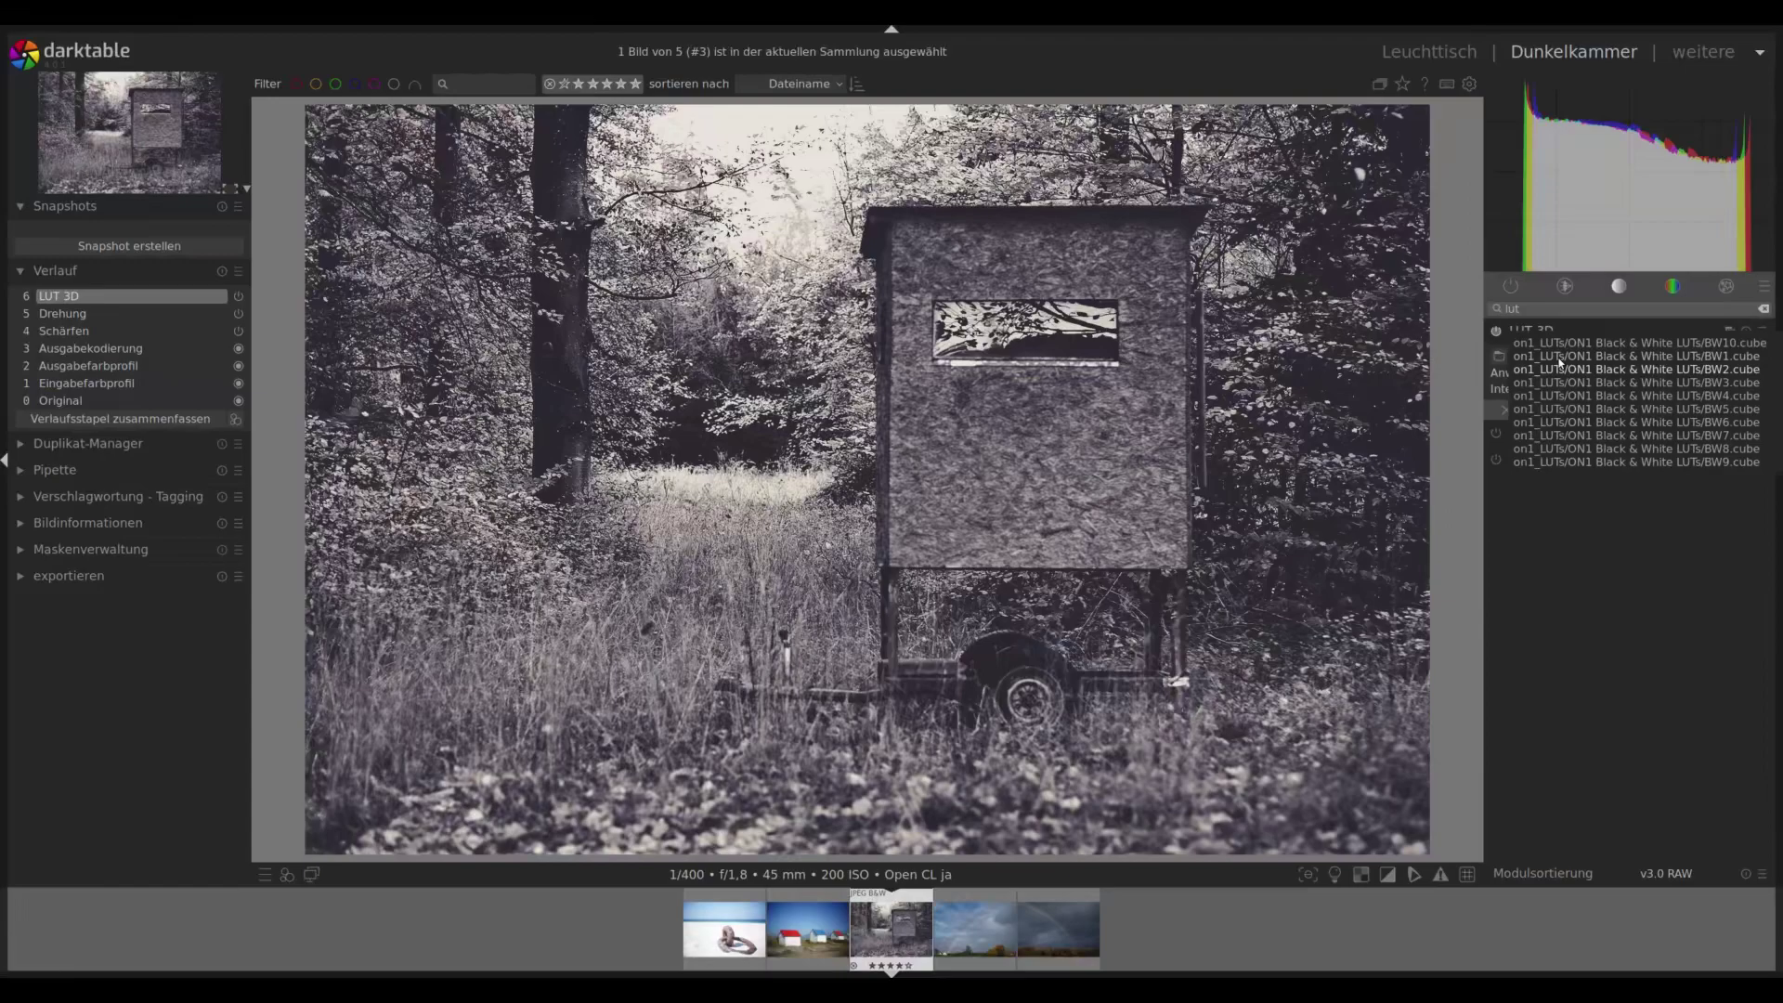
{"action": "left_click", "coordinate": [1560, 356]}
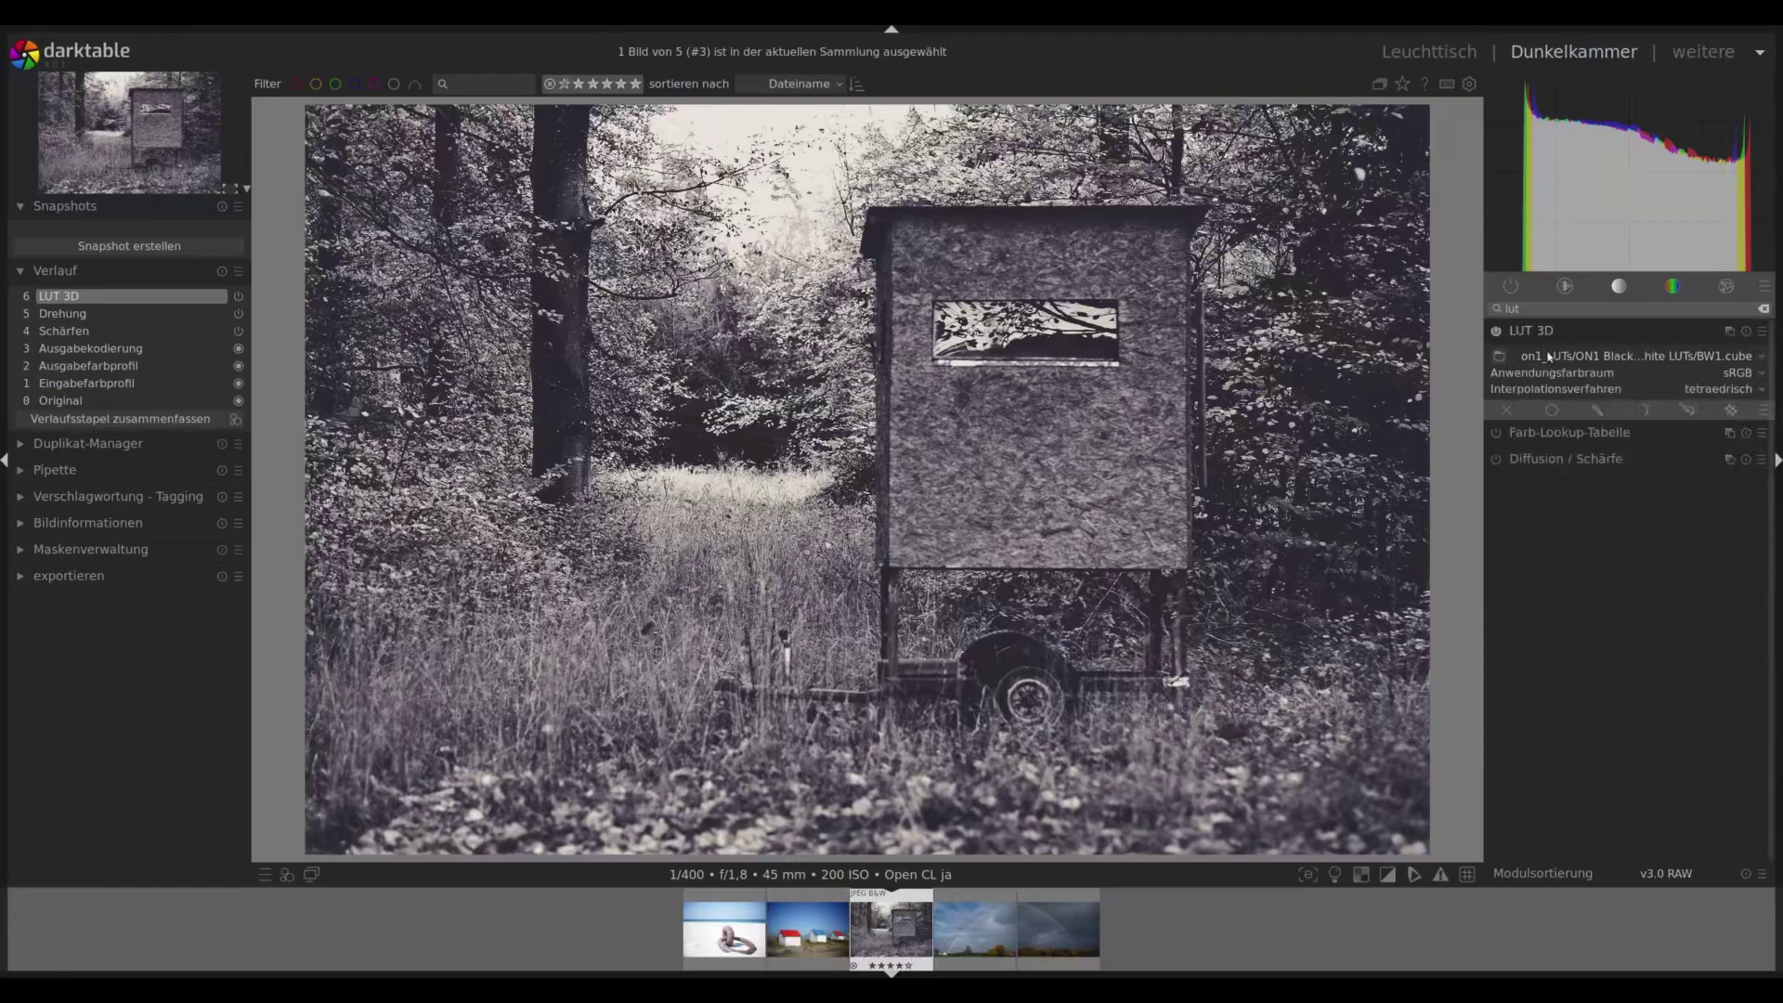
{"action": "left_click", "coordinate": [1628, 358]}
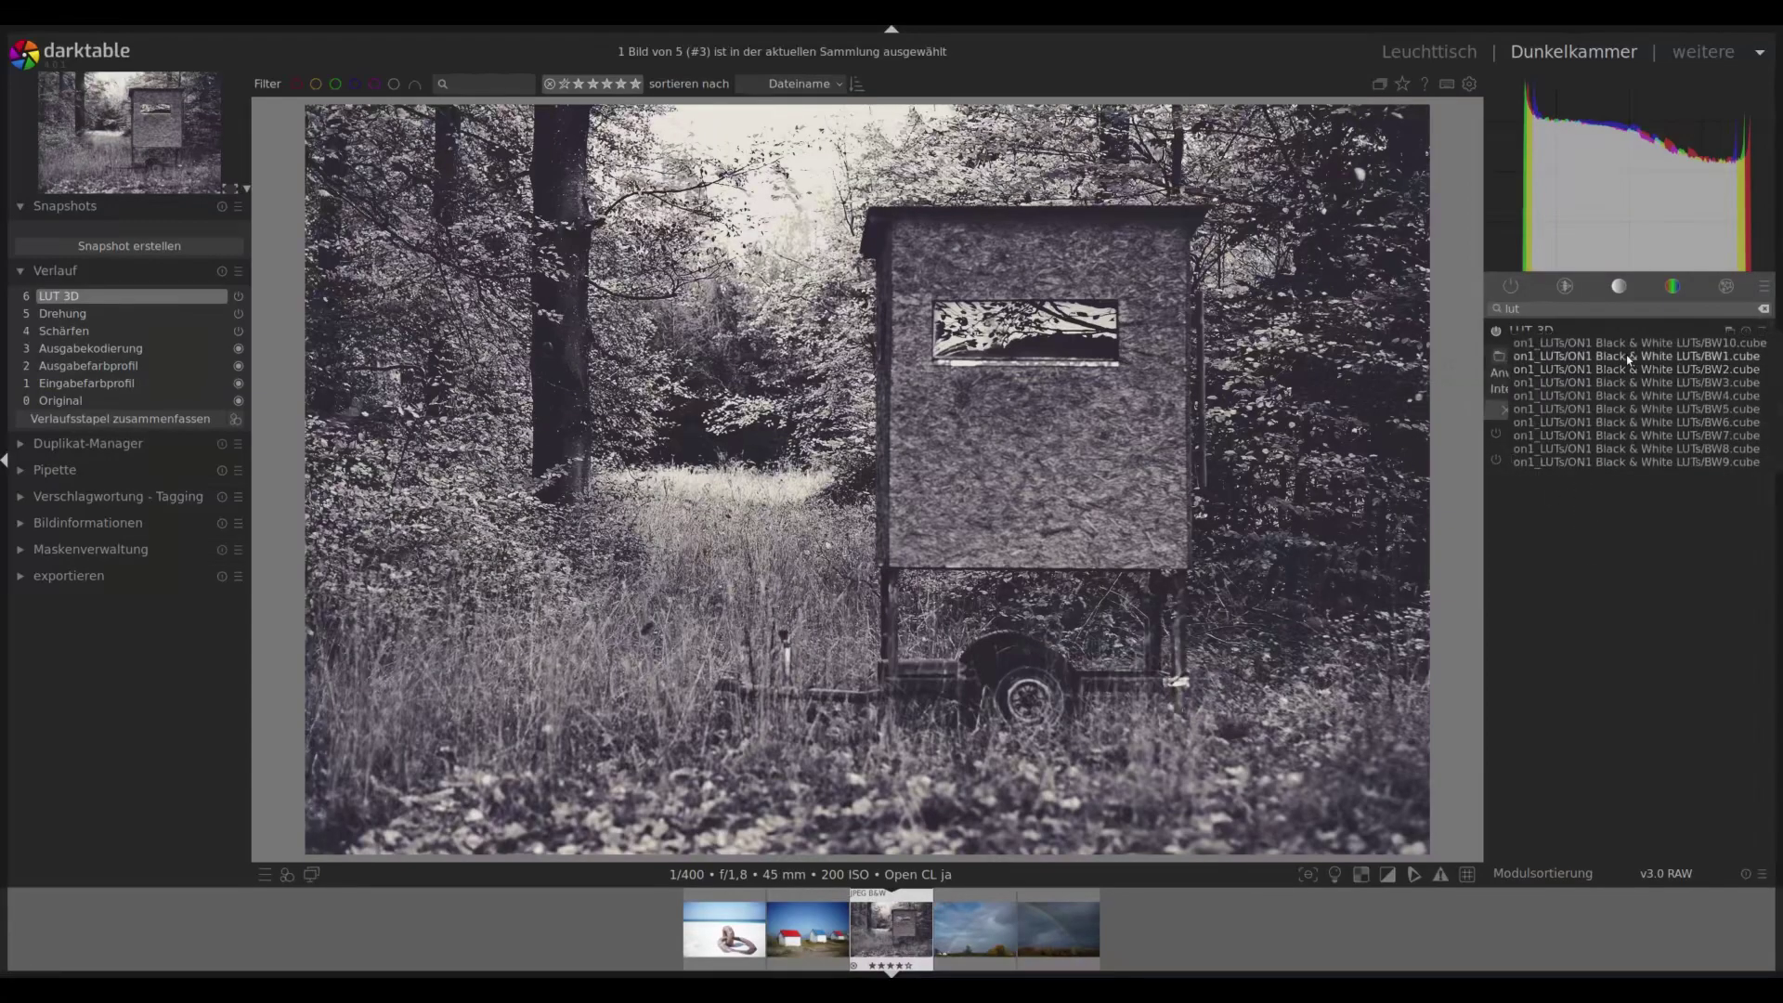
{"action": "left_click", "coordinate": [1624, 368]}
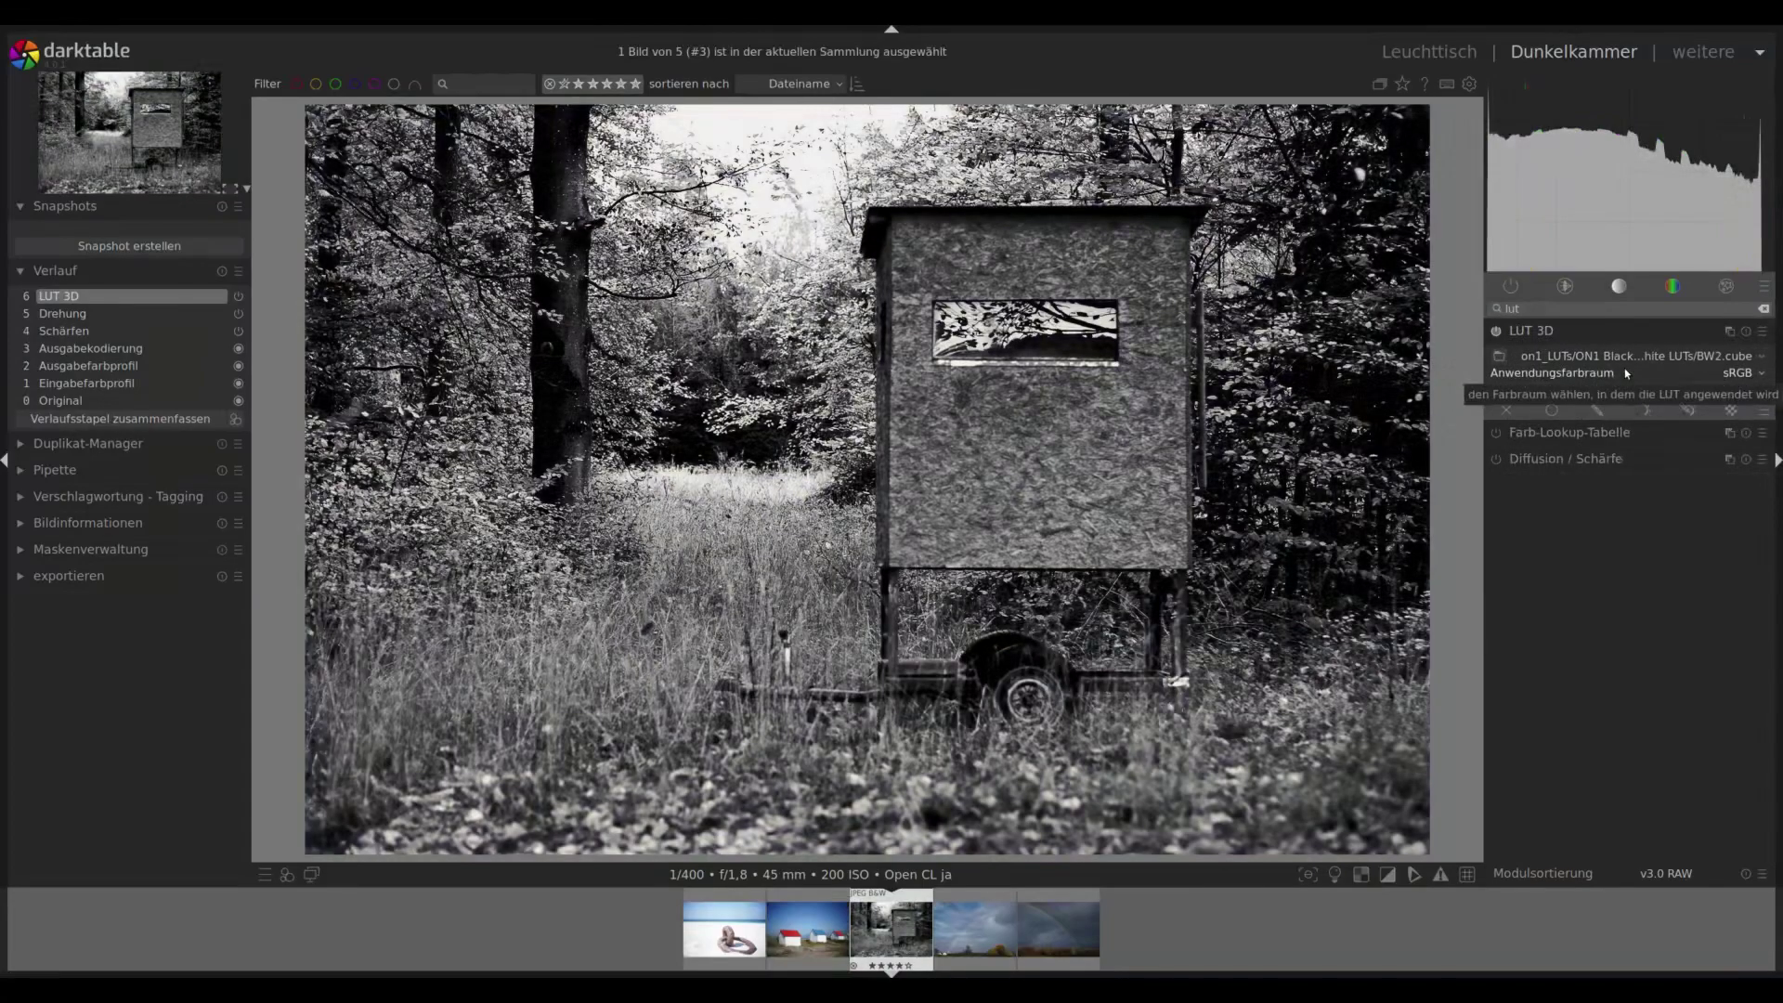
{"action": "left_click", "coordinate": [1599, 362]}
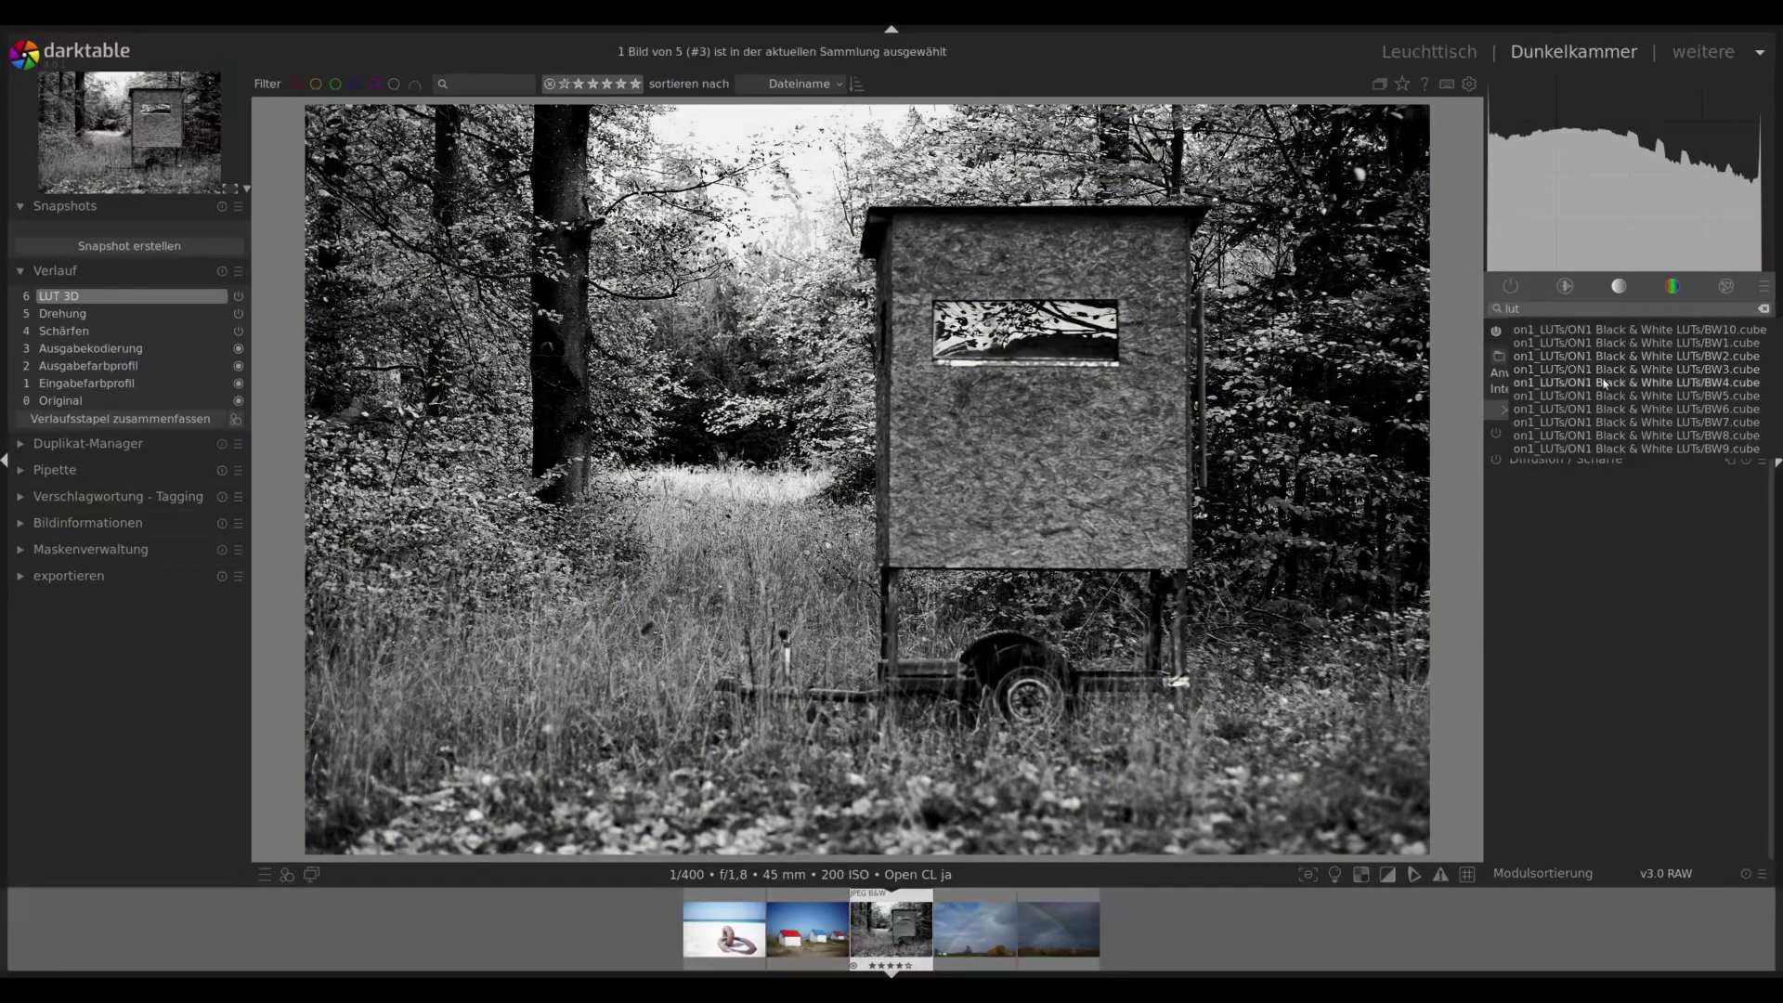
{"action": "left_click", "coordinate": [1604, 383]}
{"action": "left_click", "coordinate": [1602, 358]}
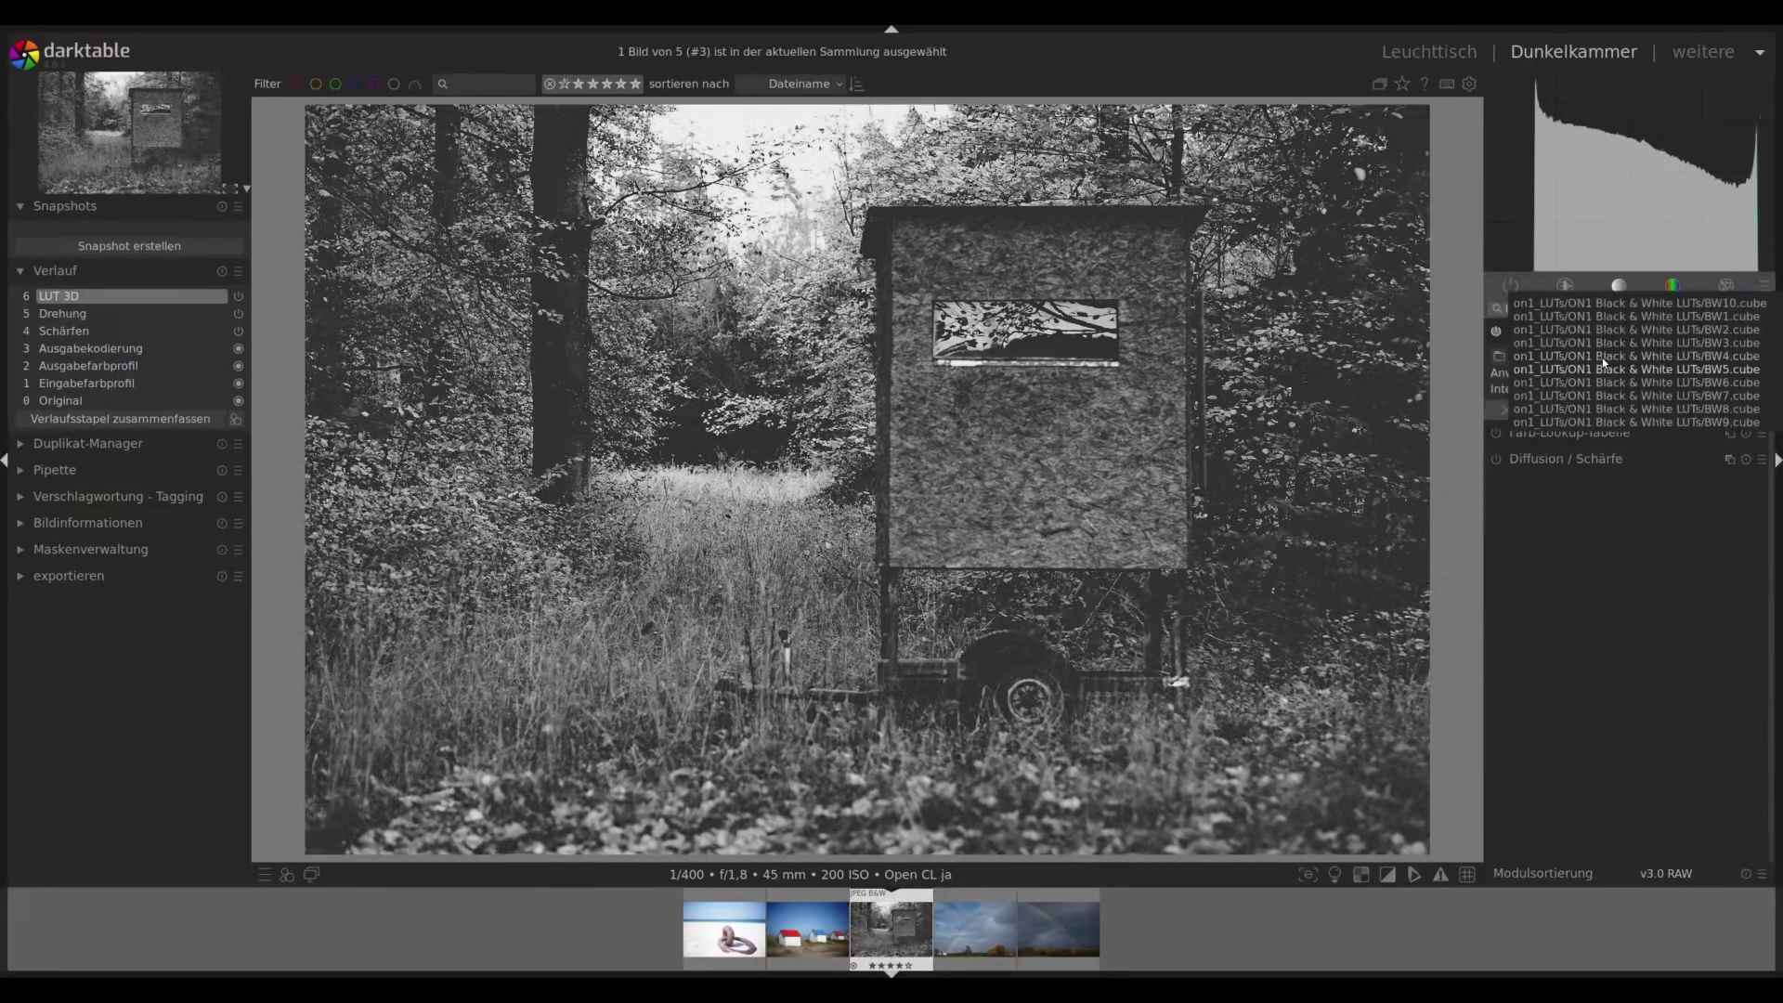
{"action": "left_click", "coordinate": [1607, 385]}
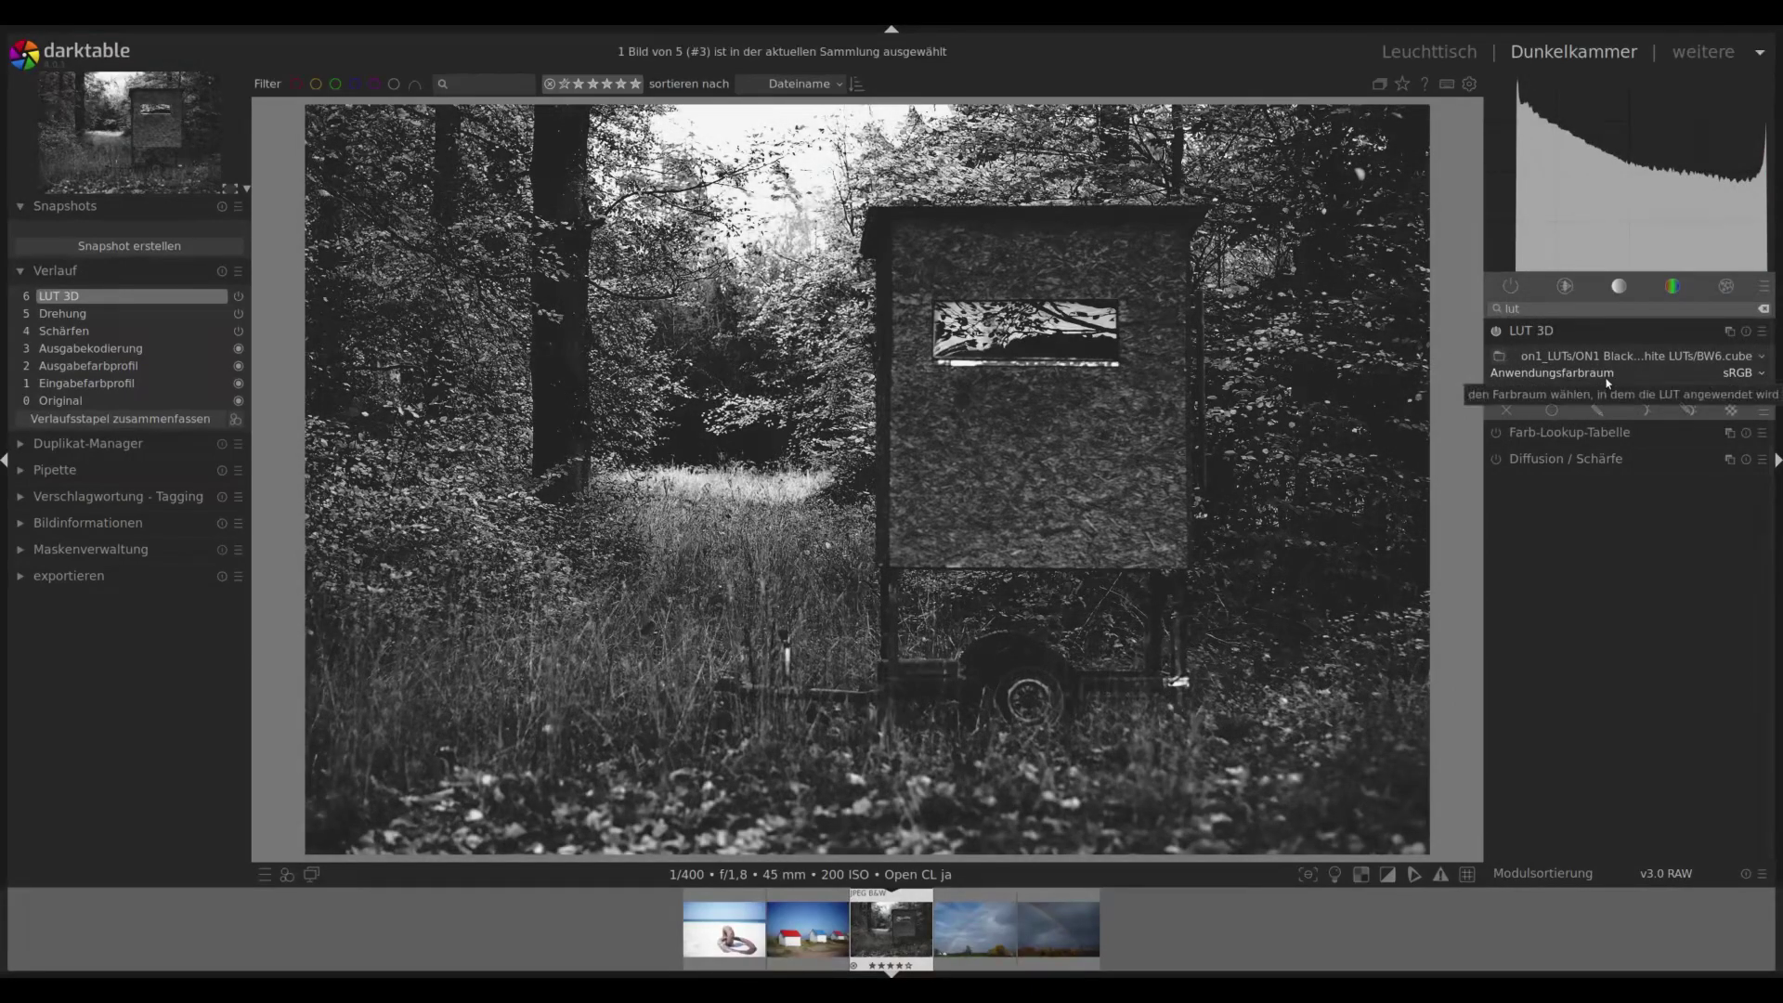
{"action": "left_click", "coordinate": [1605, 359]}
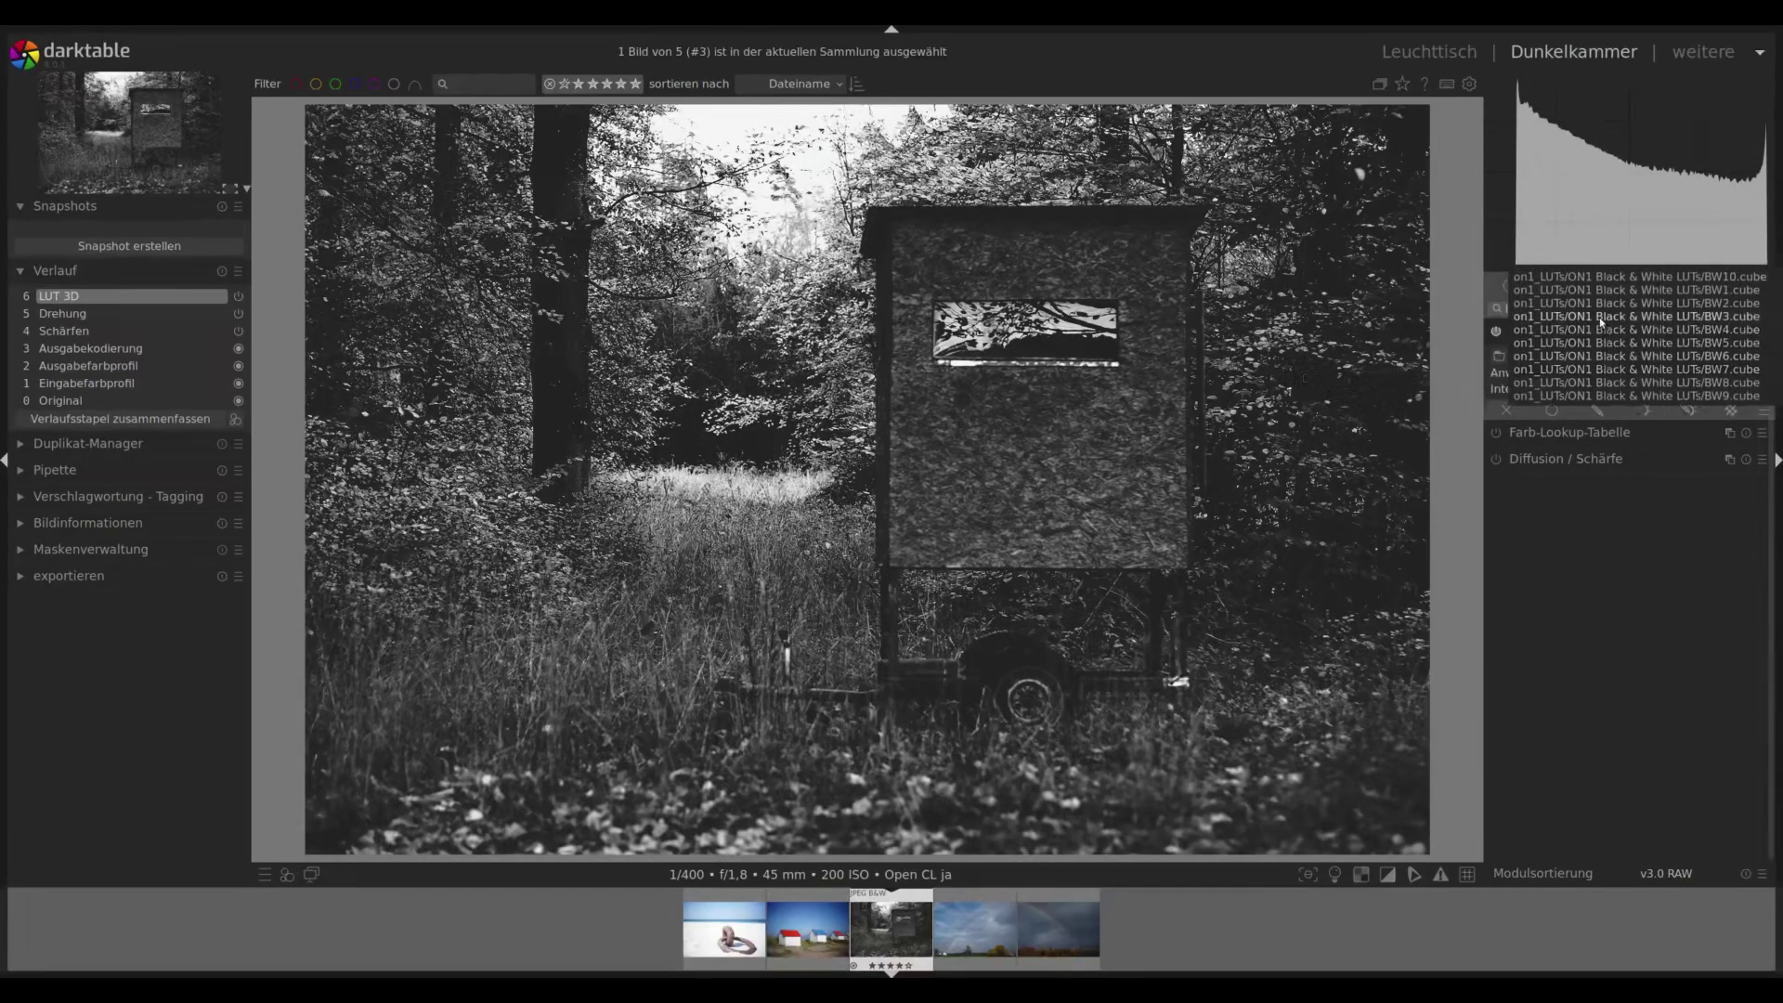
{"action": "left_click", "coordinate": [1601, 317]}
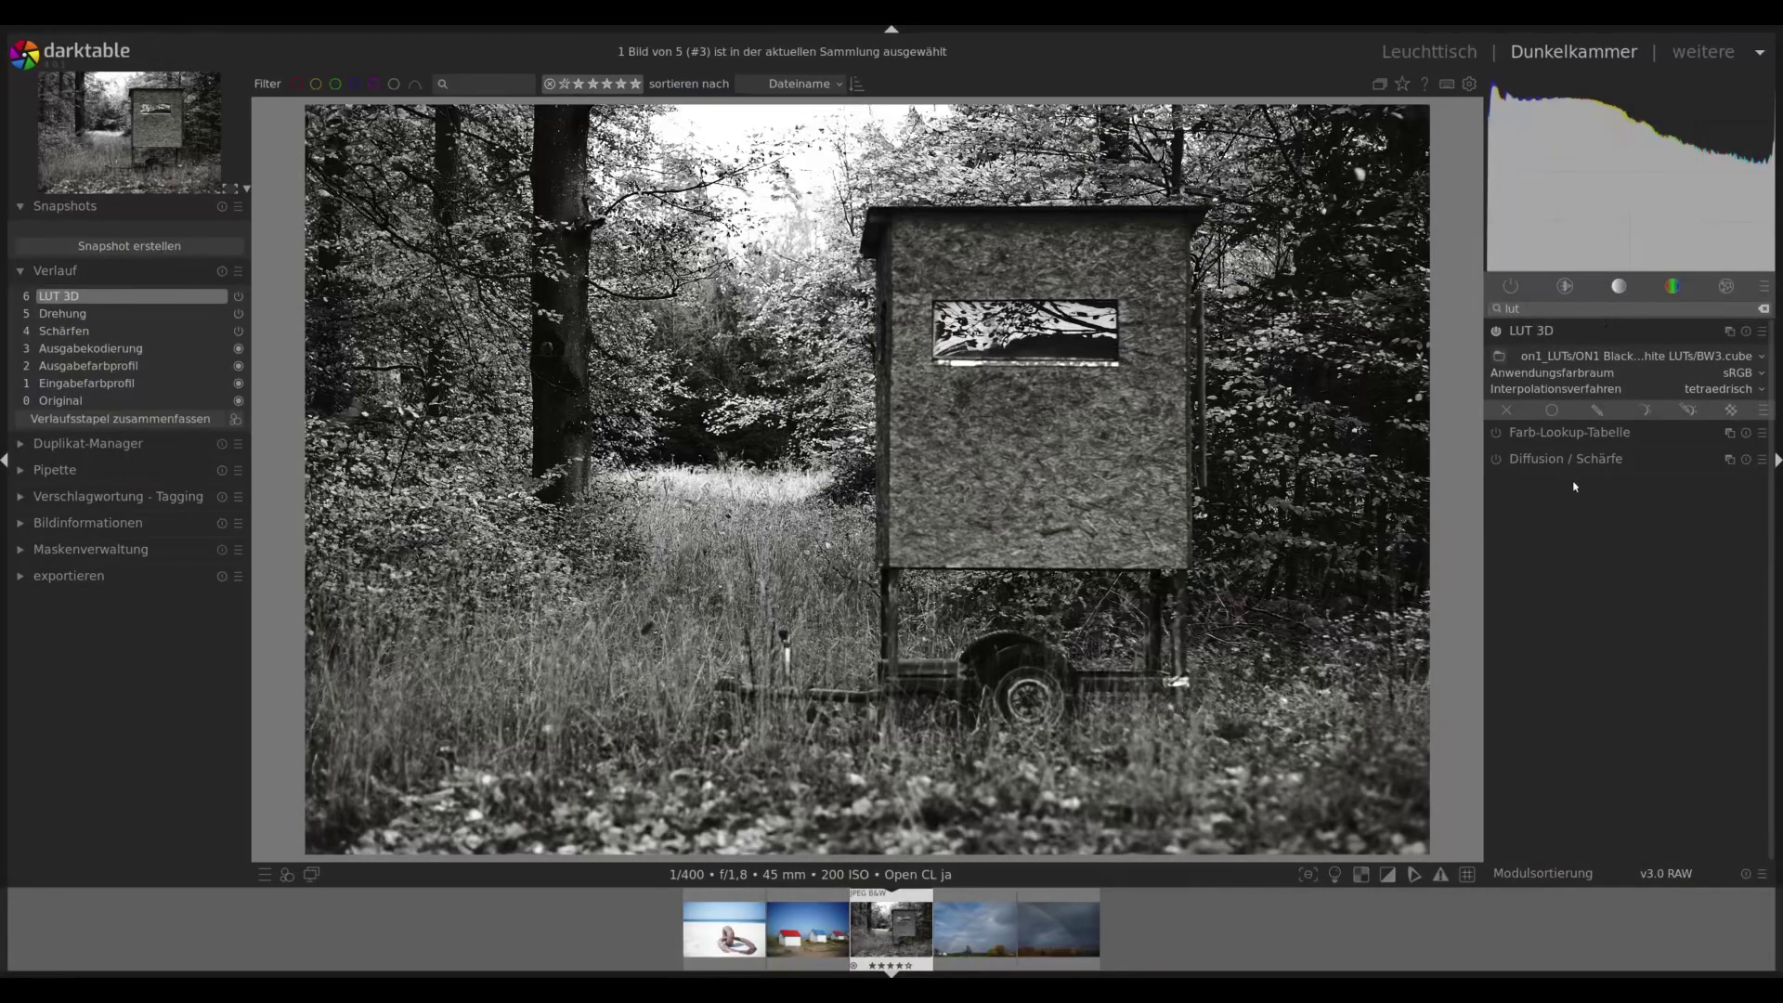
Turn on uniform blending for the BW3 LUT and compare lower opacity, then return to 100%.
{"action": "left_click", "coordinate": [1552, 410]}
{"action": "left_click_drag", "start_coordinate": [1750, 485], "coordinate": [1599, 487]}
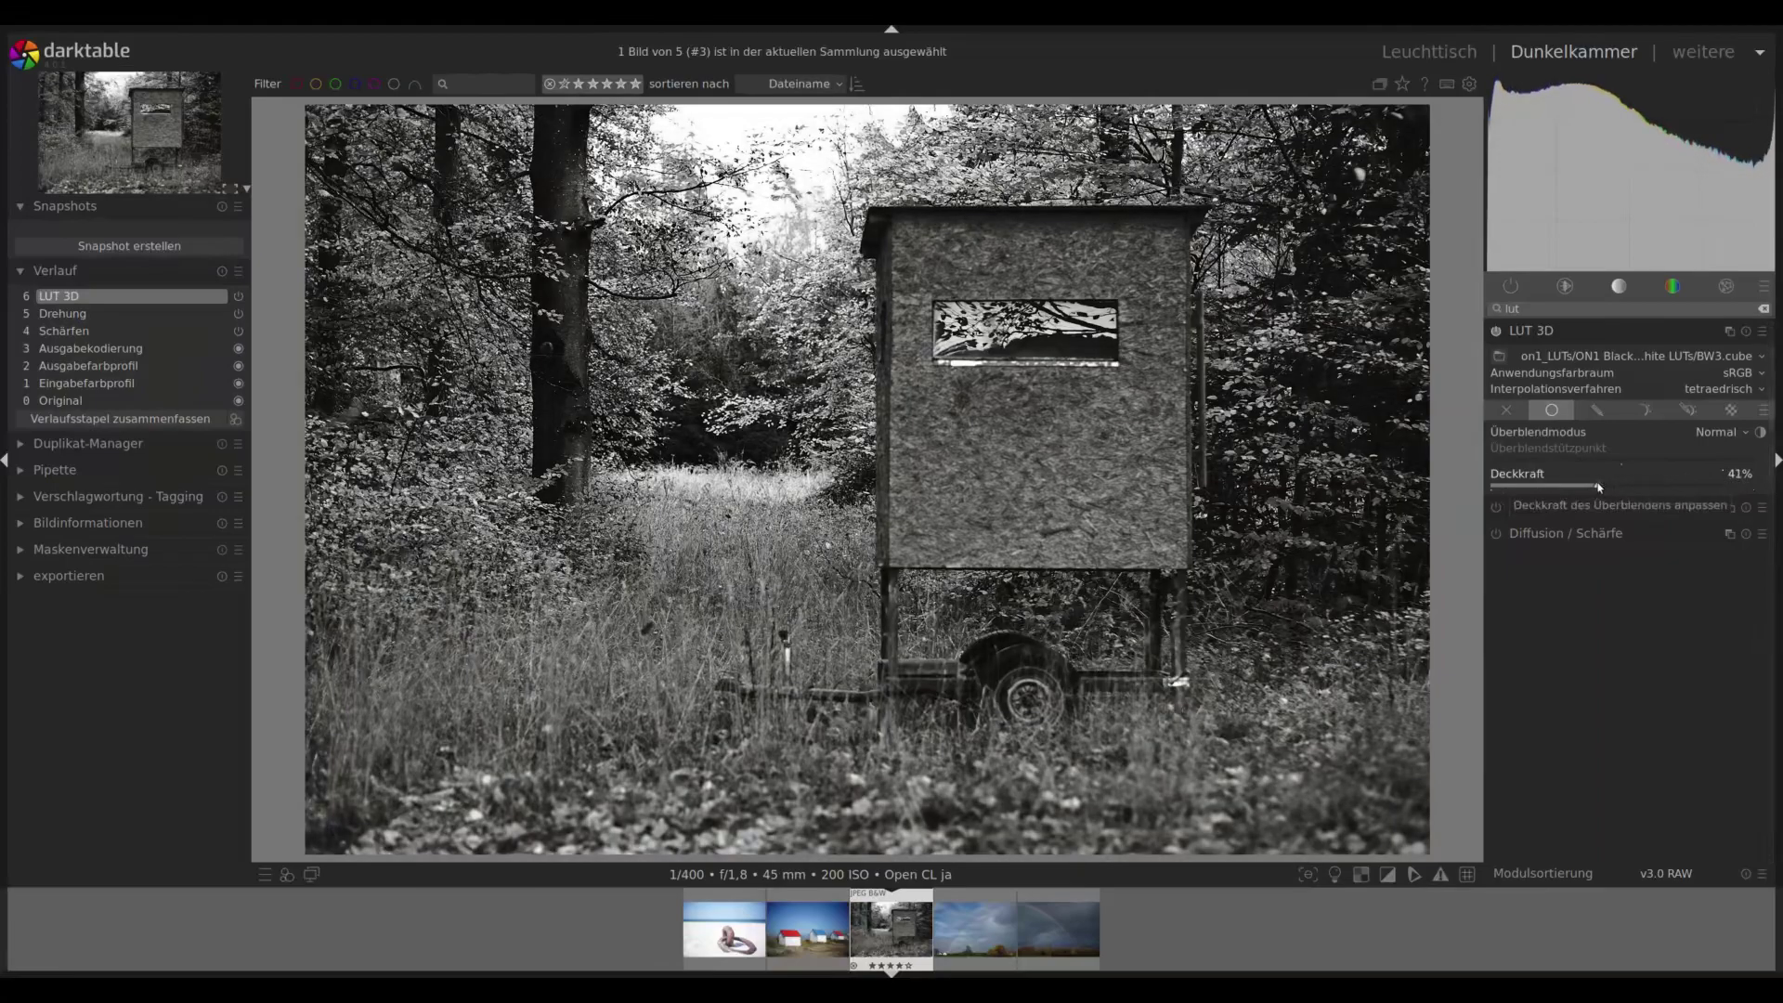
{"action": "left_click_drag", "start_coordinate": [1599, 487], "coordinate": [1745, 493]}
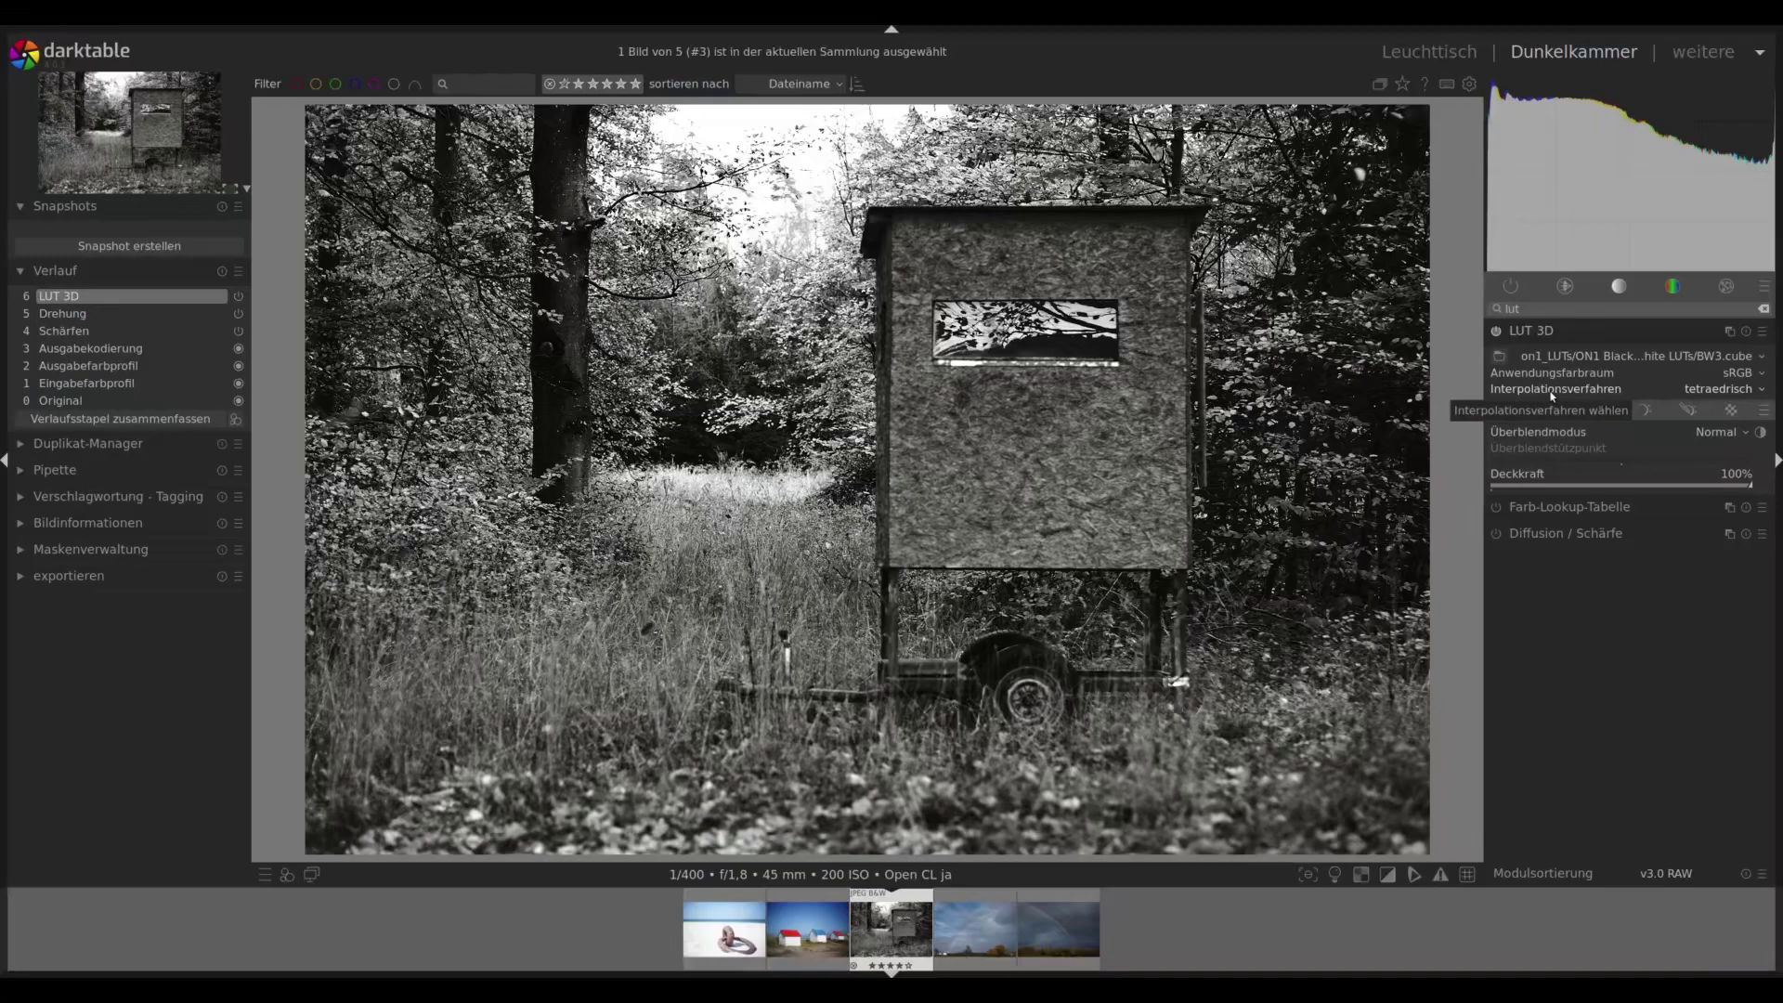
{"action": "left_click", "coordinate": [1724, 389]}
{"action": "left_click", "coordinate": [1724, 399]}
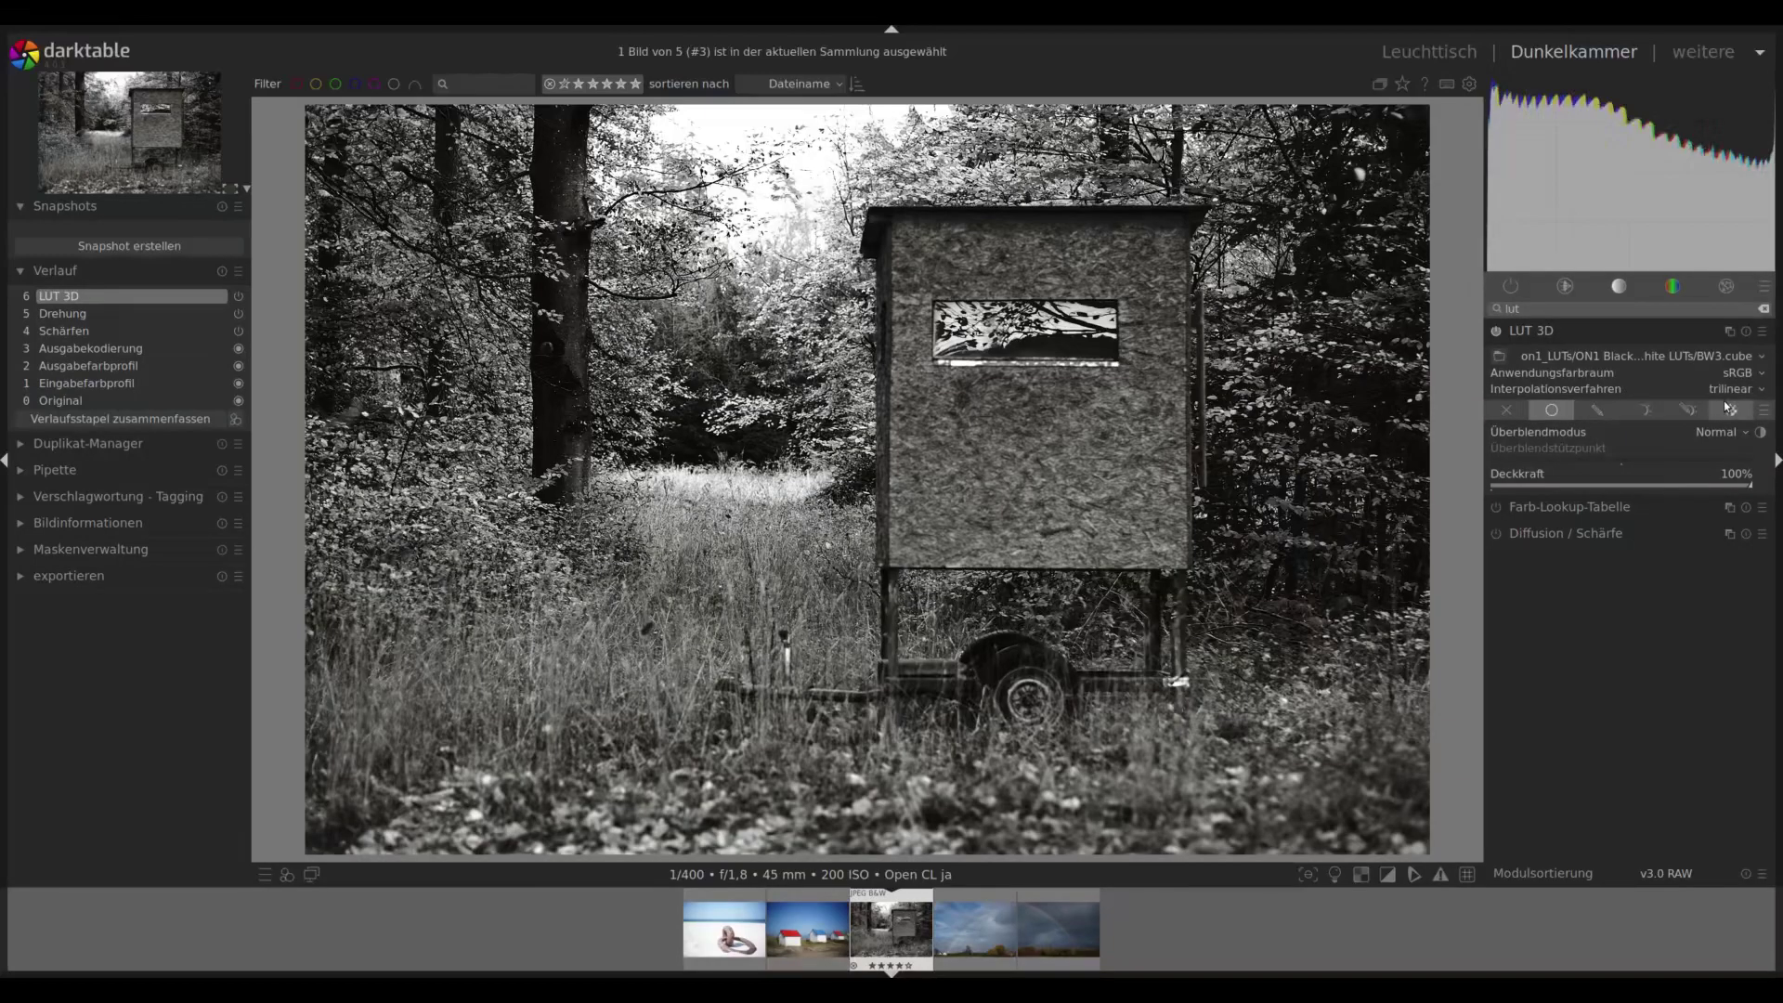
{"action": "left_click", "coordinate": [1718, 390]}
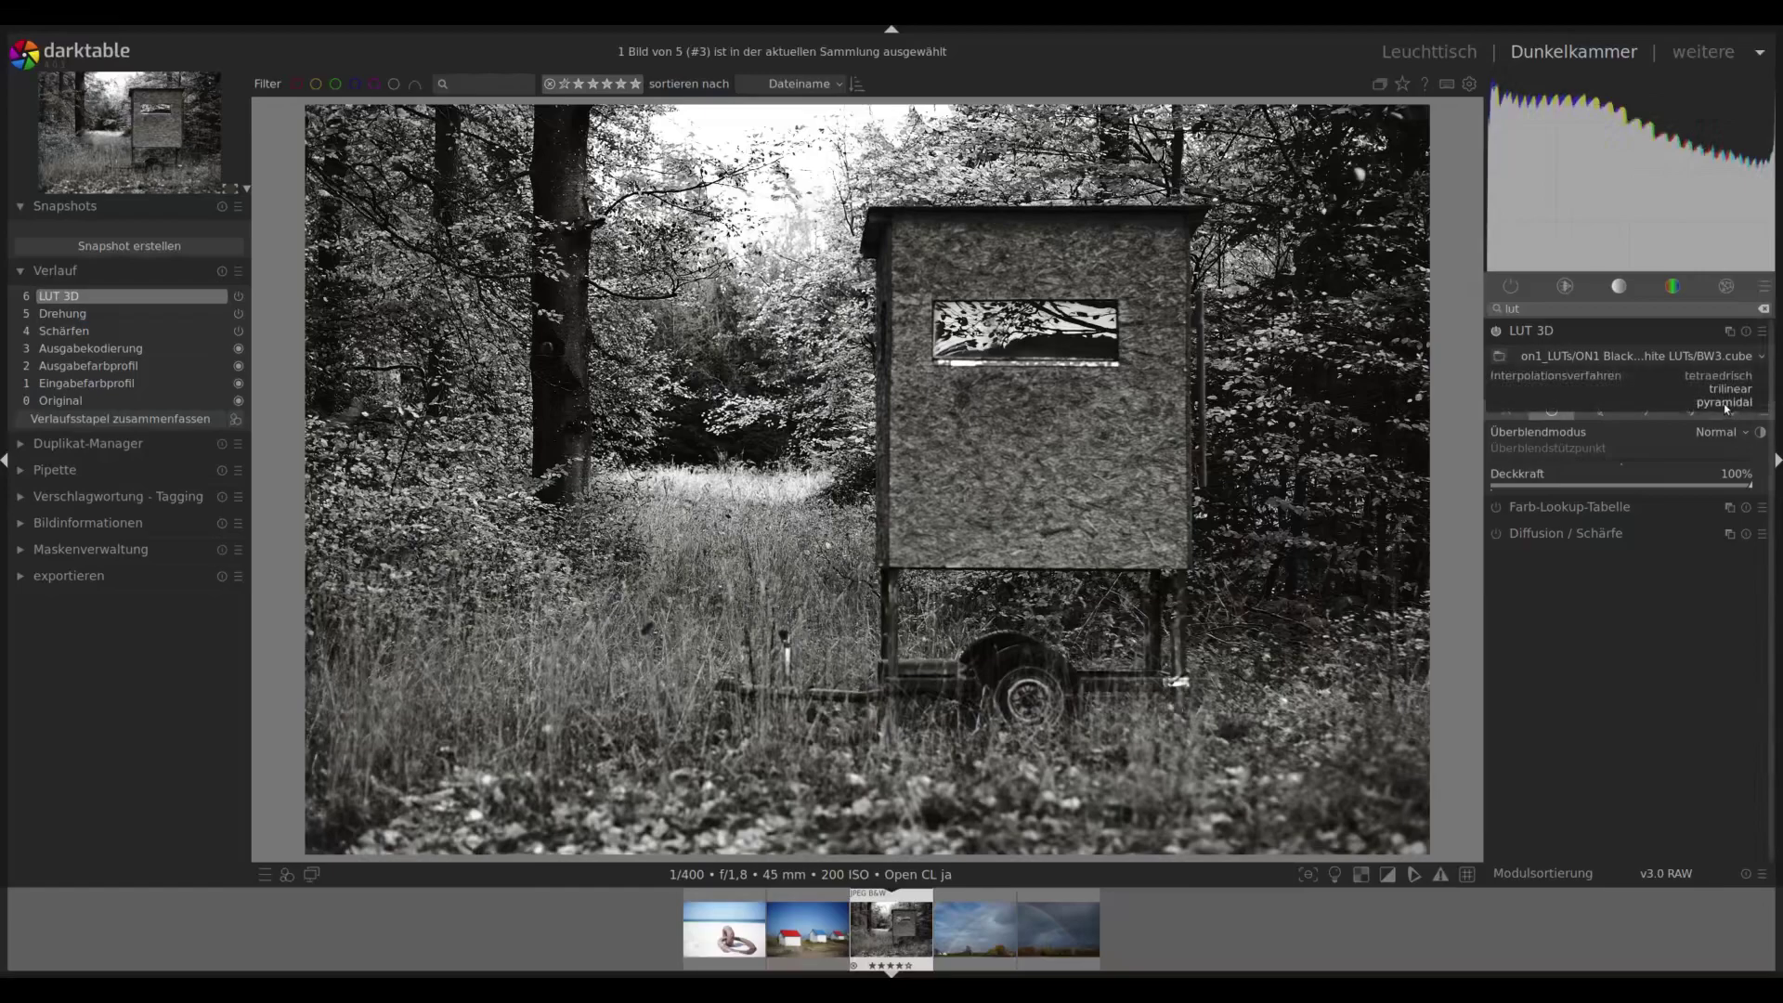
{"action": "left_click", "coordinate": [1726, 402]}
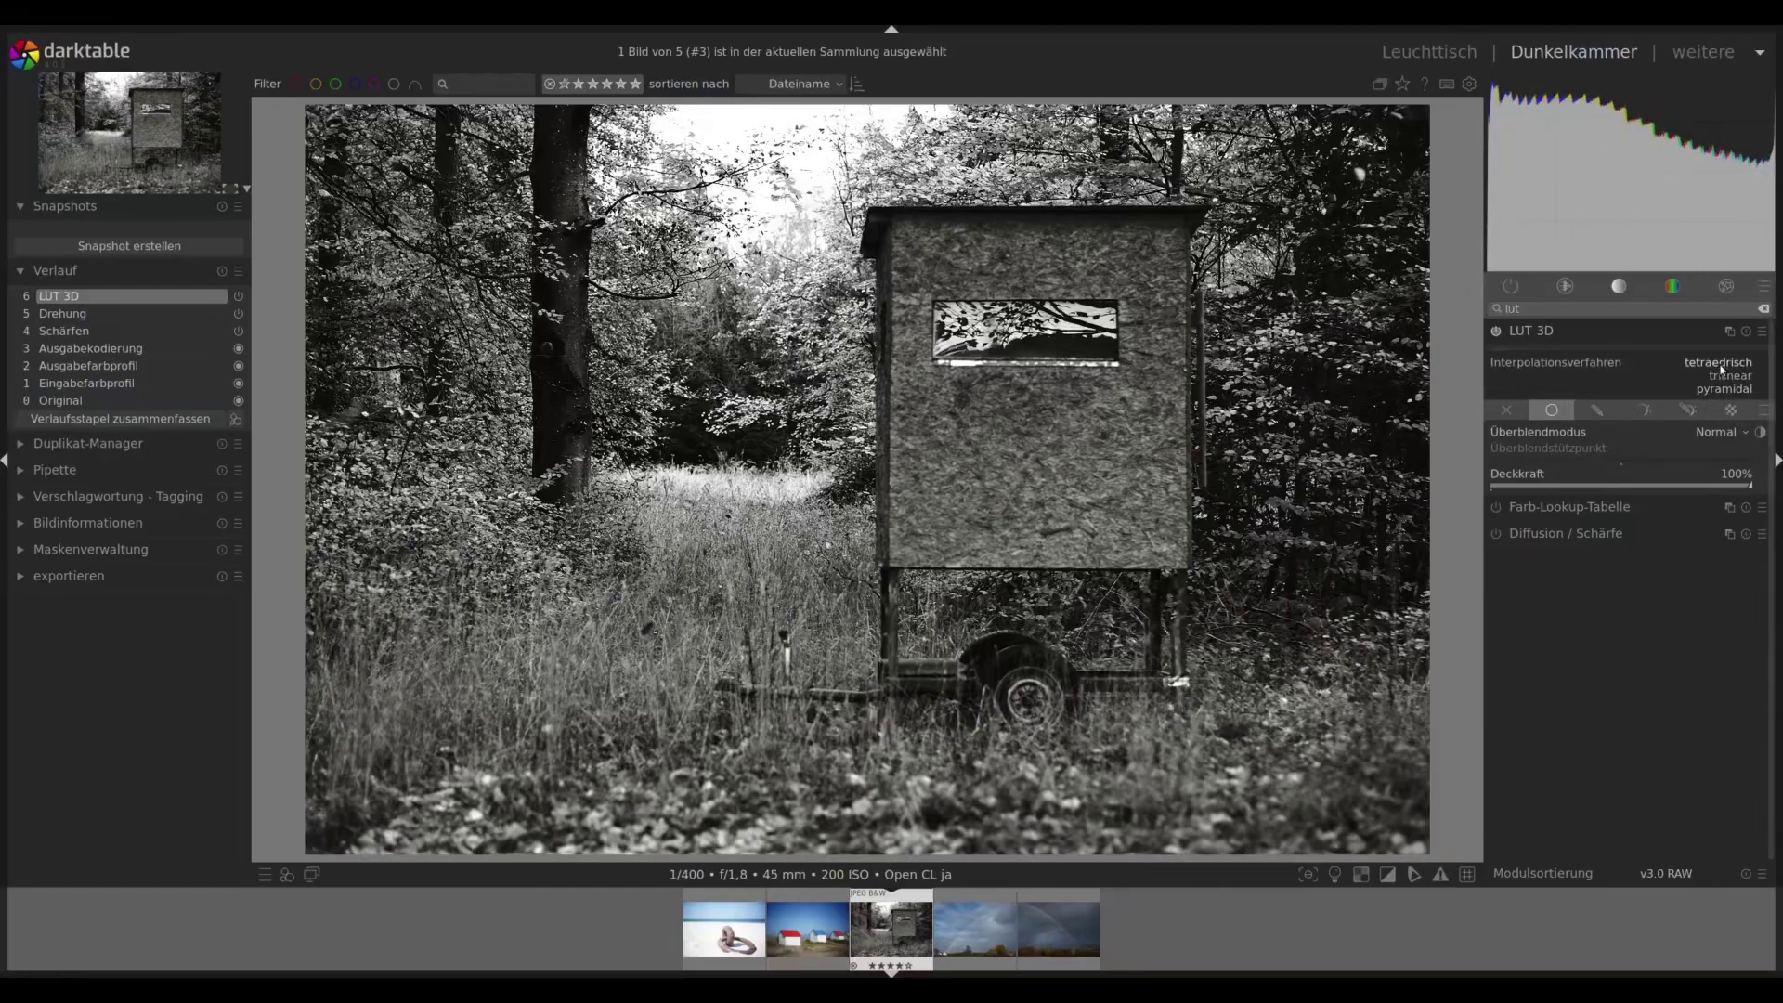
{"action": "left_click", "coordinate": [1721, 365]}
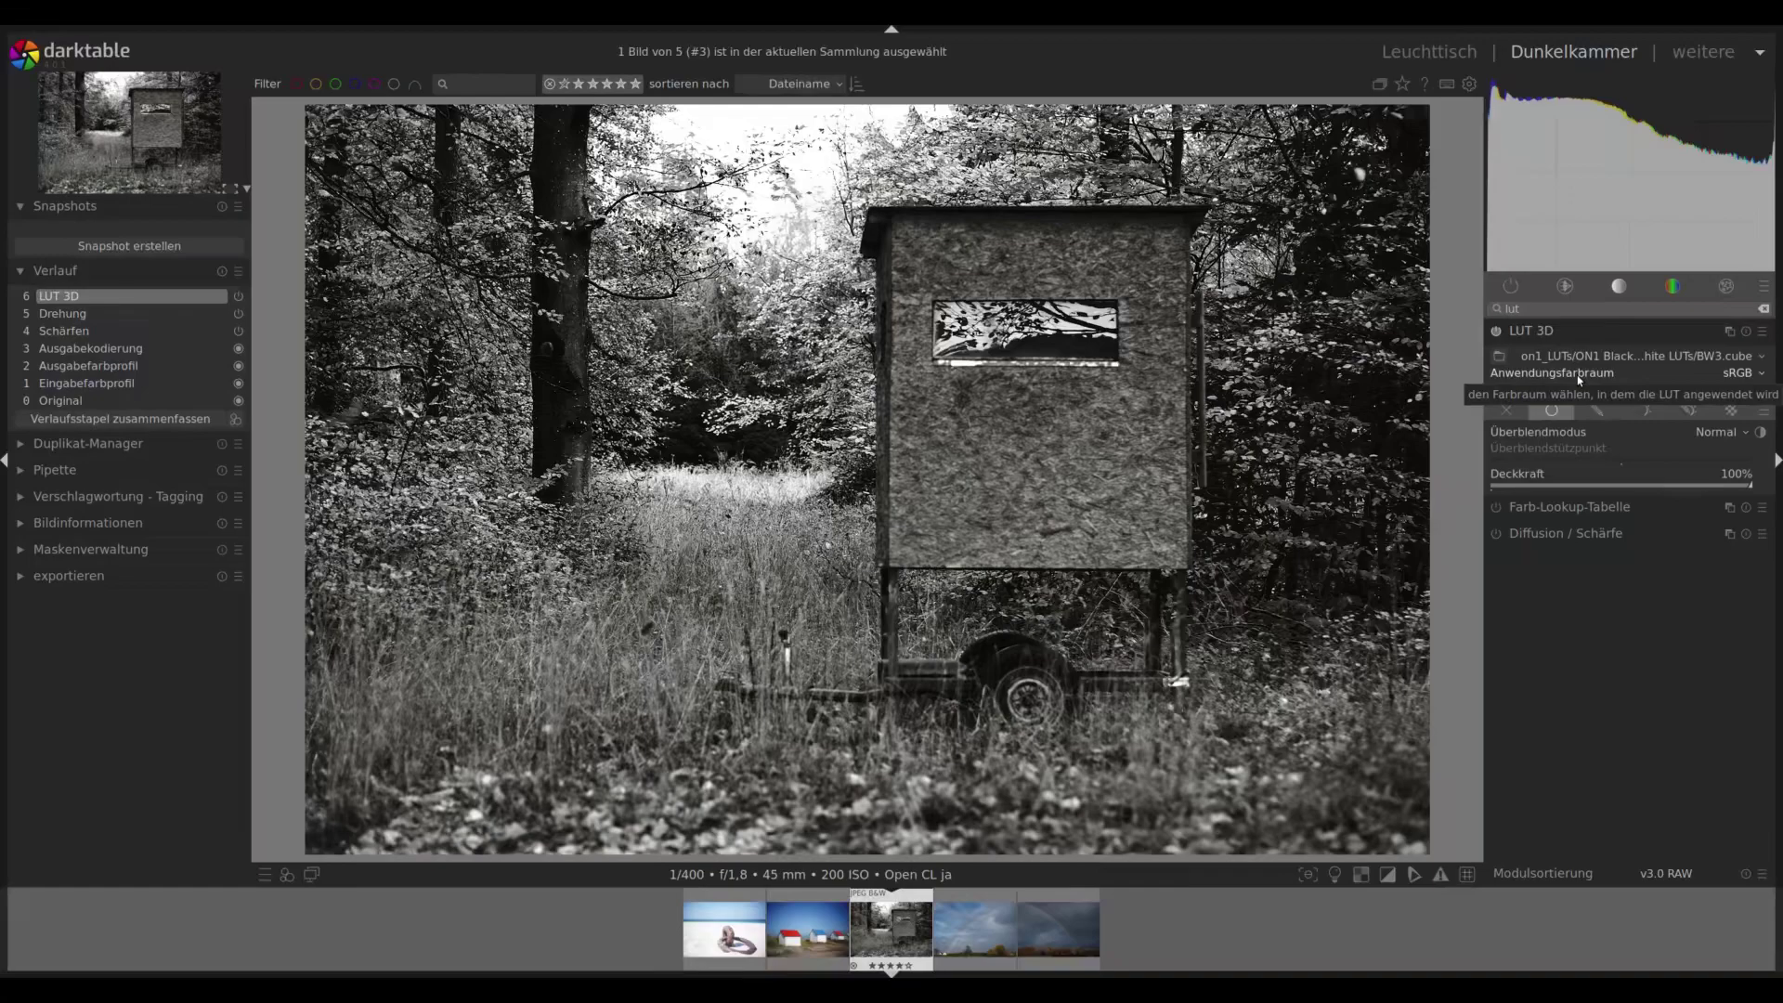
Compare sRGB and Adobe RGB as the forest hide LUT's application colour space.
{"action": "left_click", "coordinate": [1579, 380]}
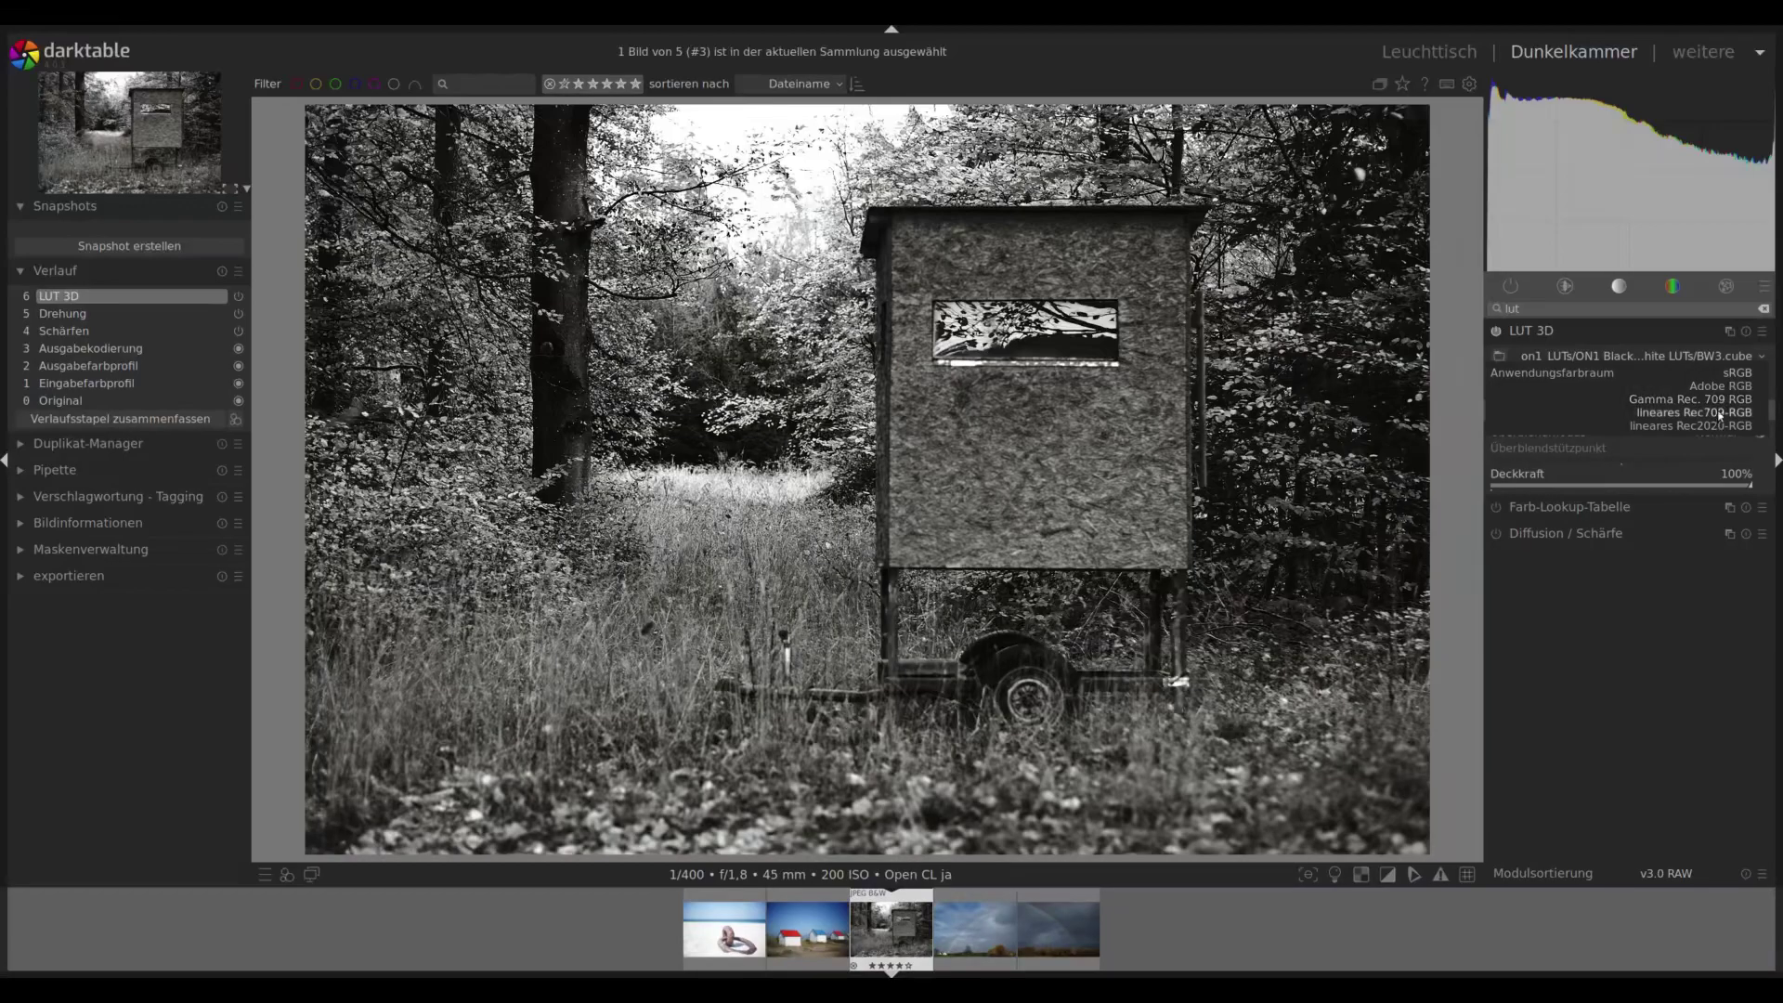
{"action": "left_click", "coordinate": [1739, 376]}
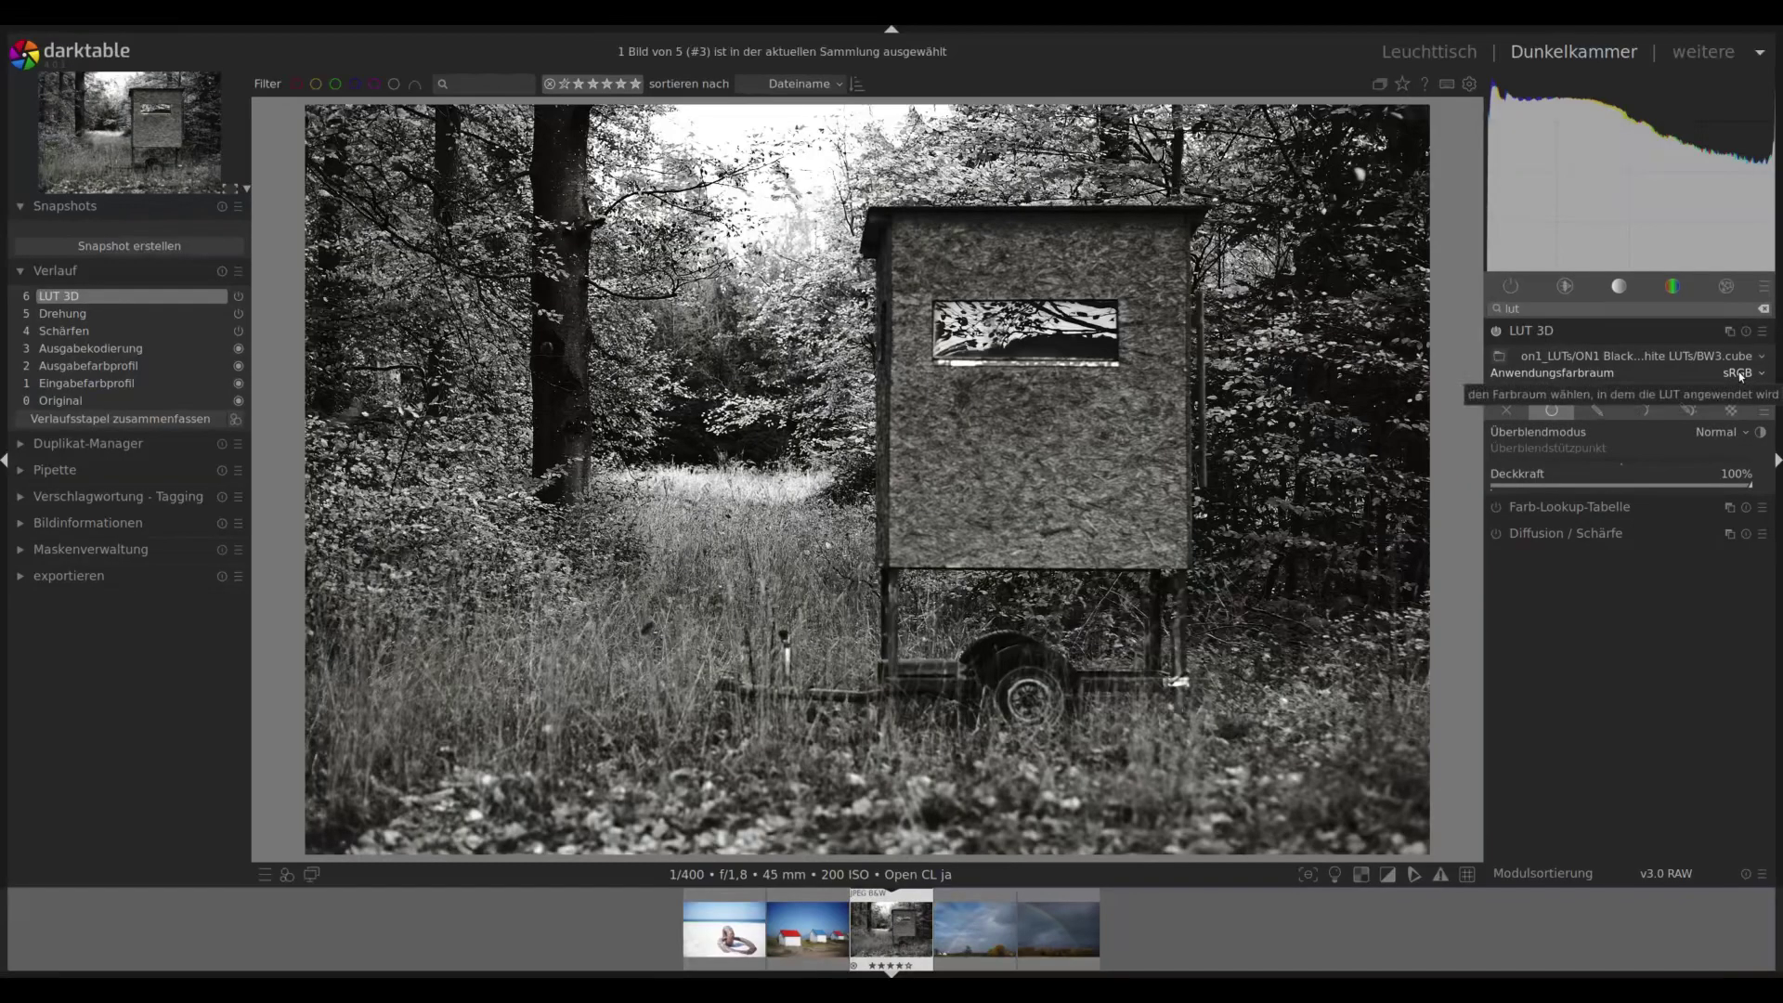
{"action": "left_click", "coordinate": [1739, 378]}
{"action": "left_click", "coordinate": [1739, 386]}
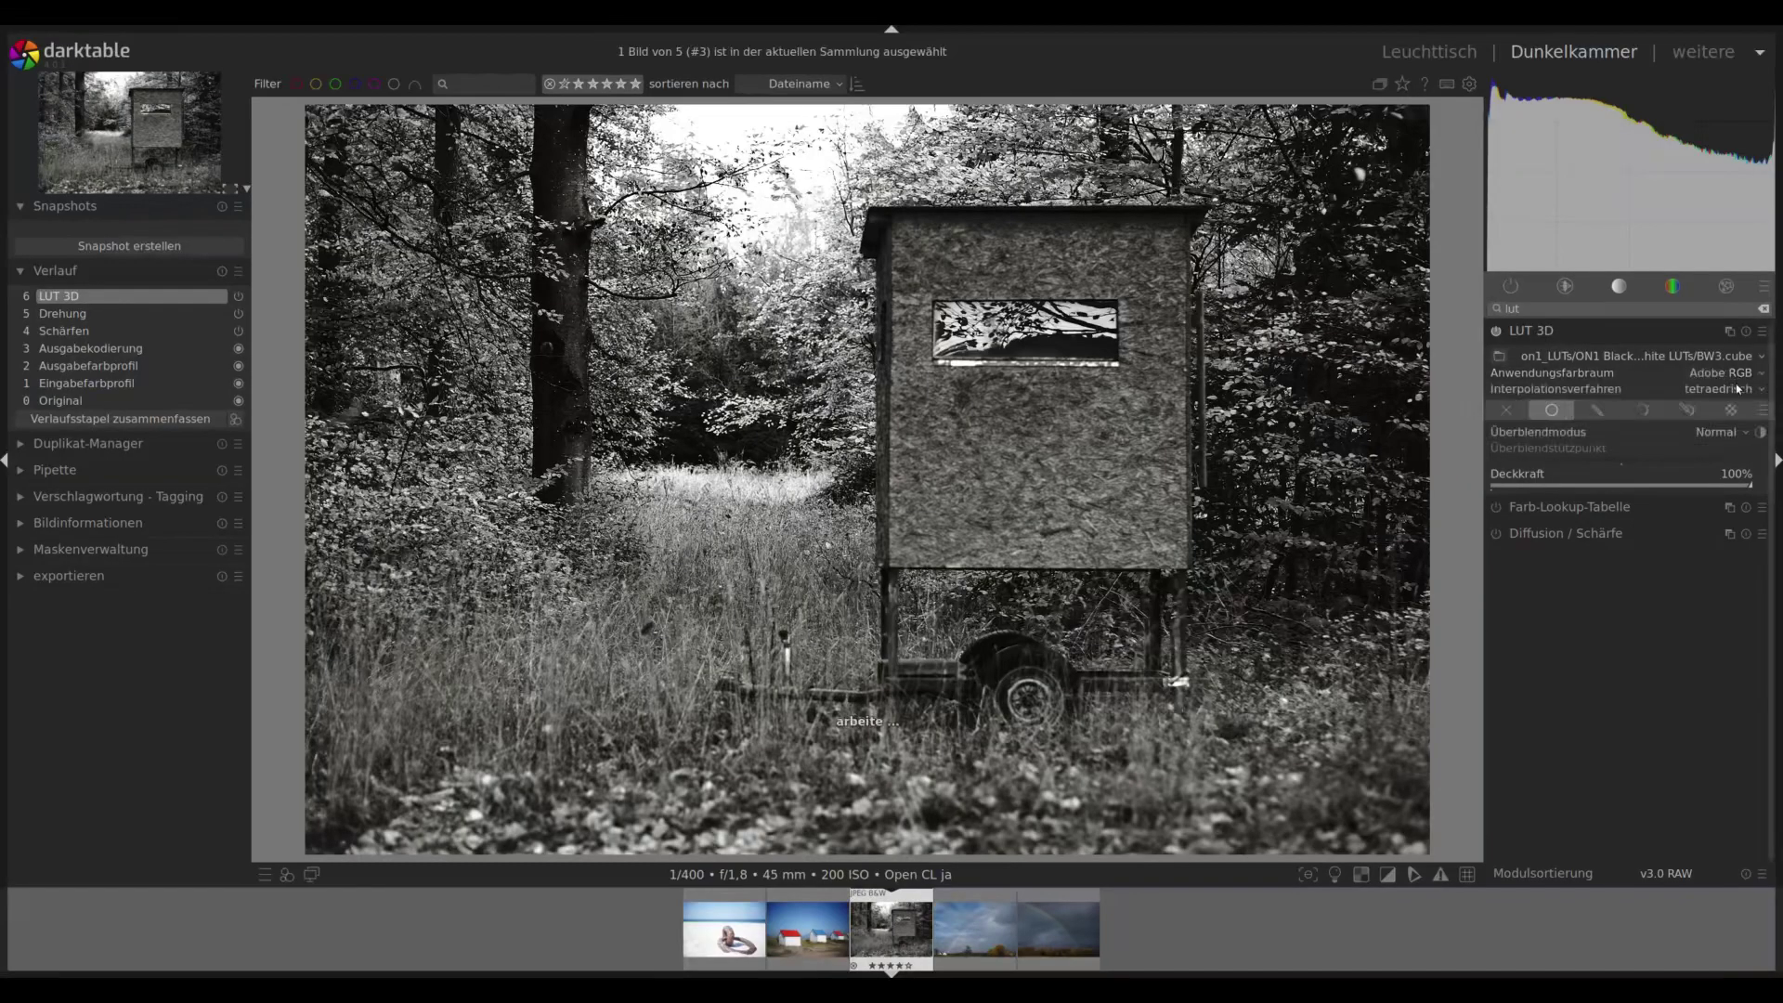
{"action": "left_click", "coordinate": [1739, 373]}
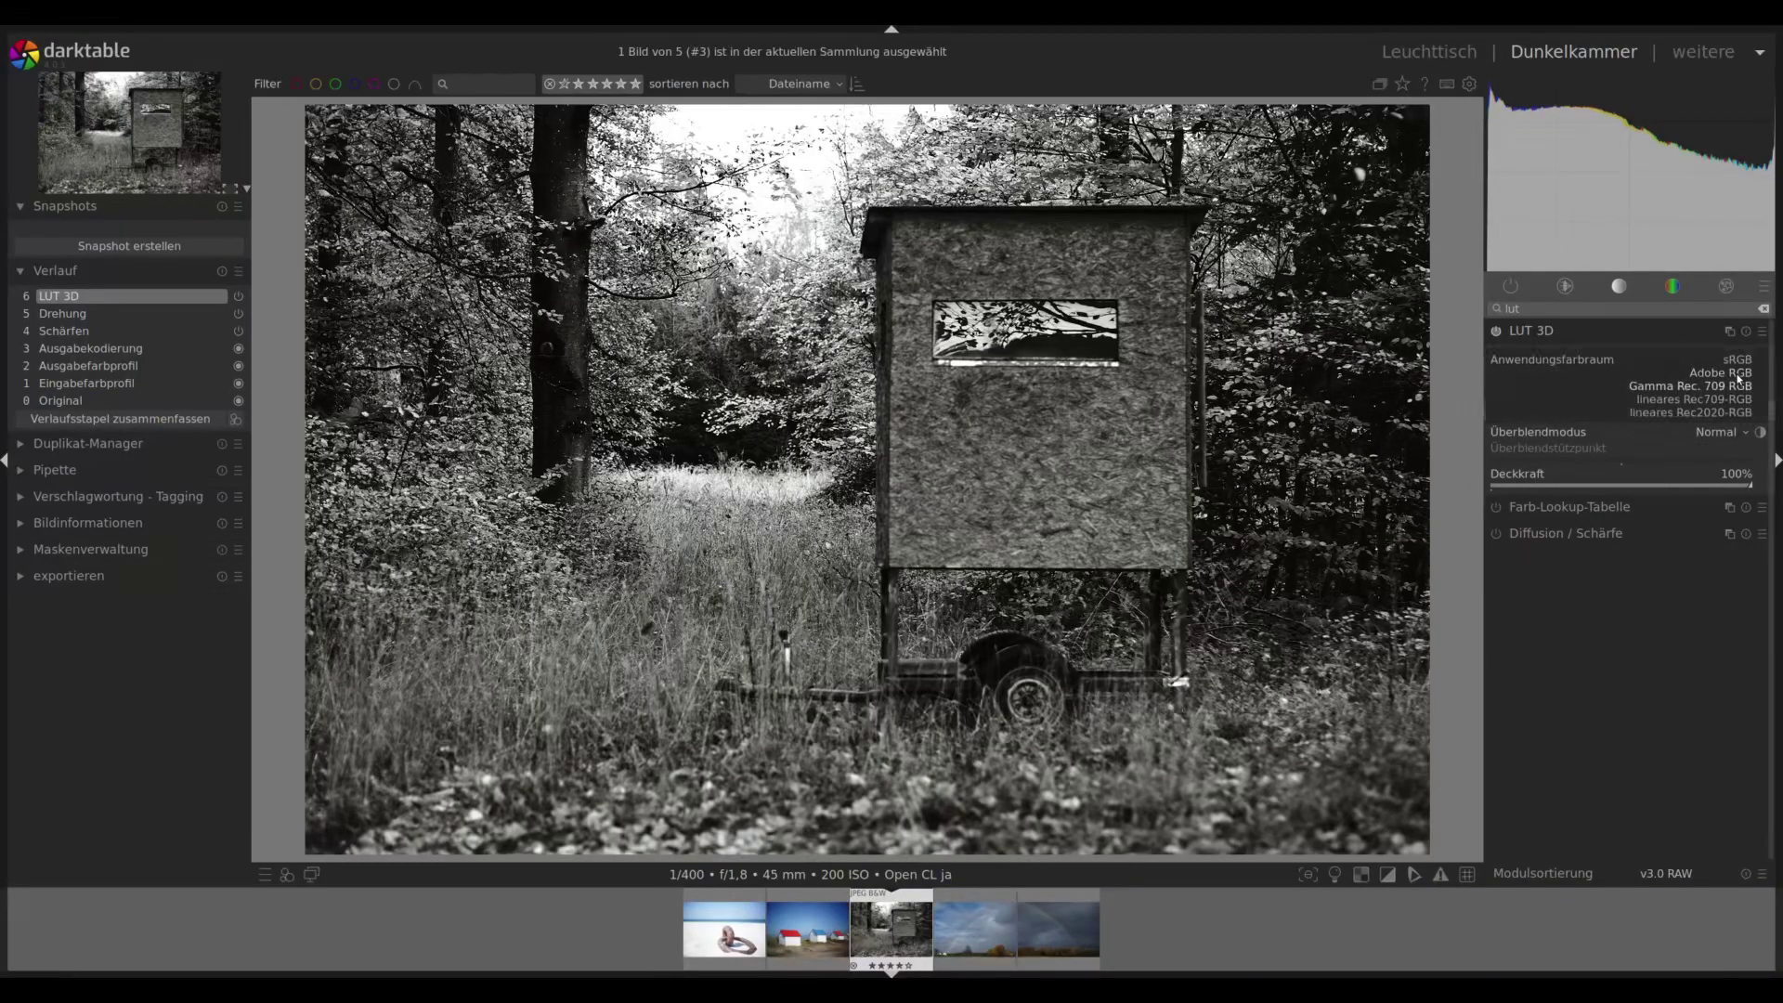
{"action": "left_click", "coordinate": [1741, 362]}
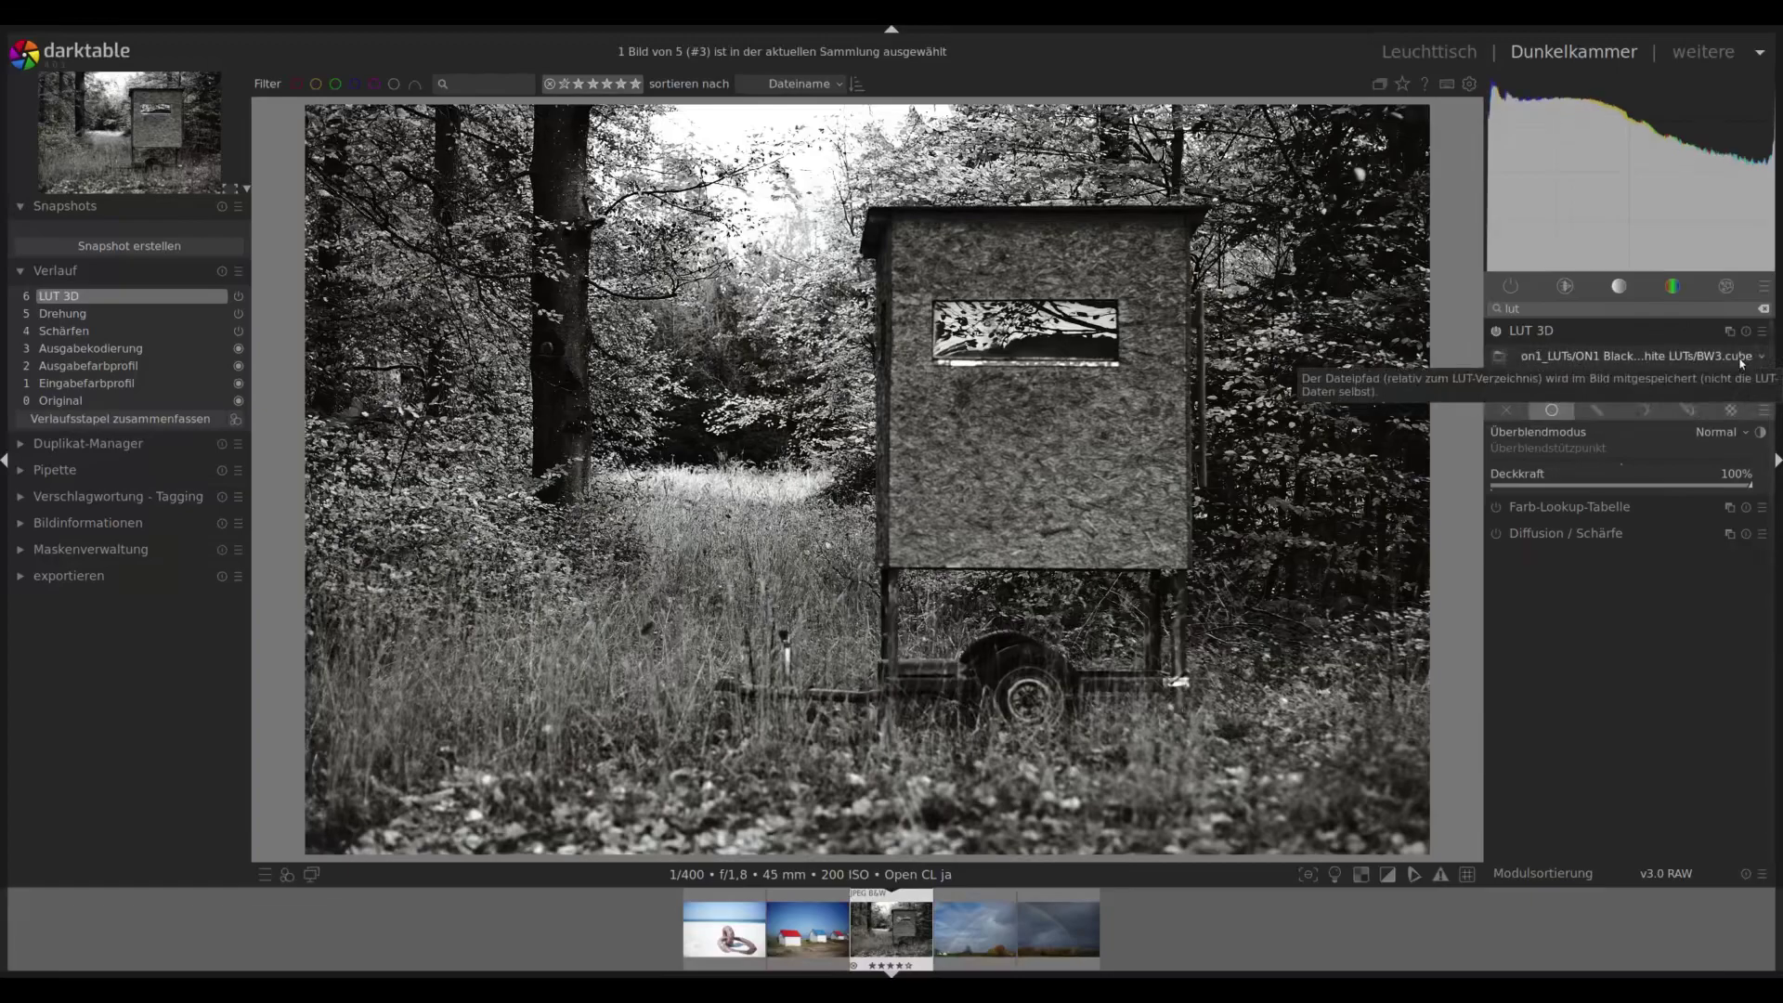
Apply the LUT in Adobe RGB and move to the rainbow landscape photo.
{"action": "left_click", "coordinate": [1736, 373]}
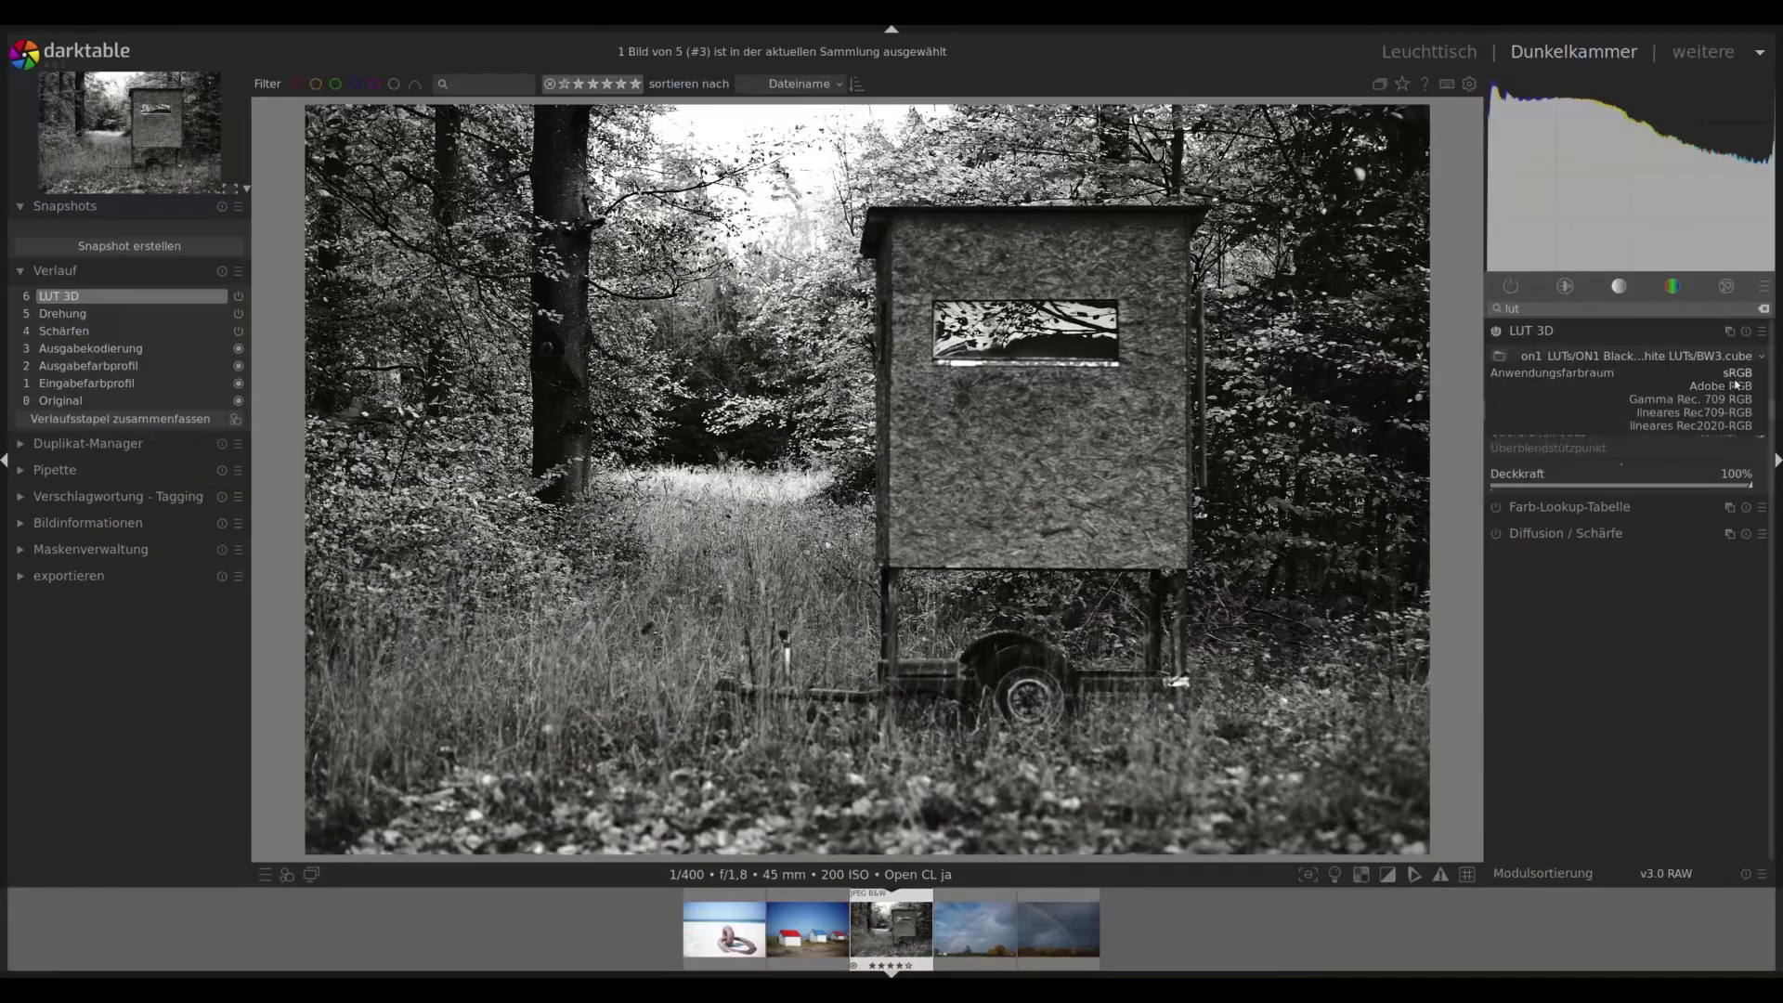
{"action": "left_click", "coordinate": [1737, 391]}
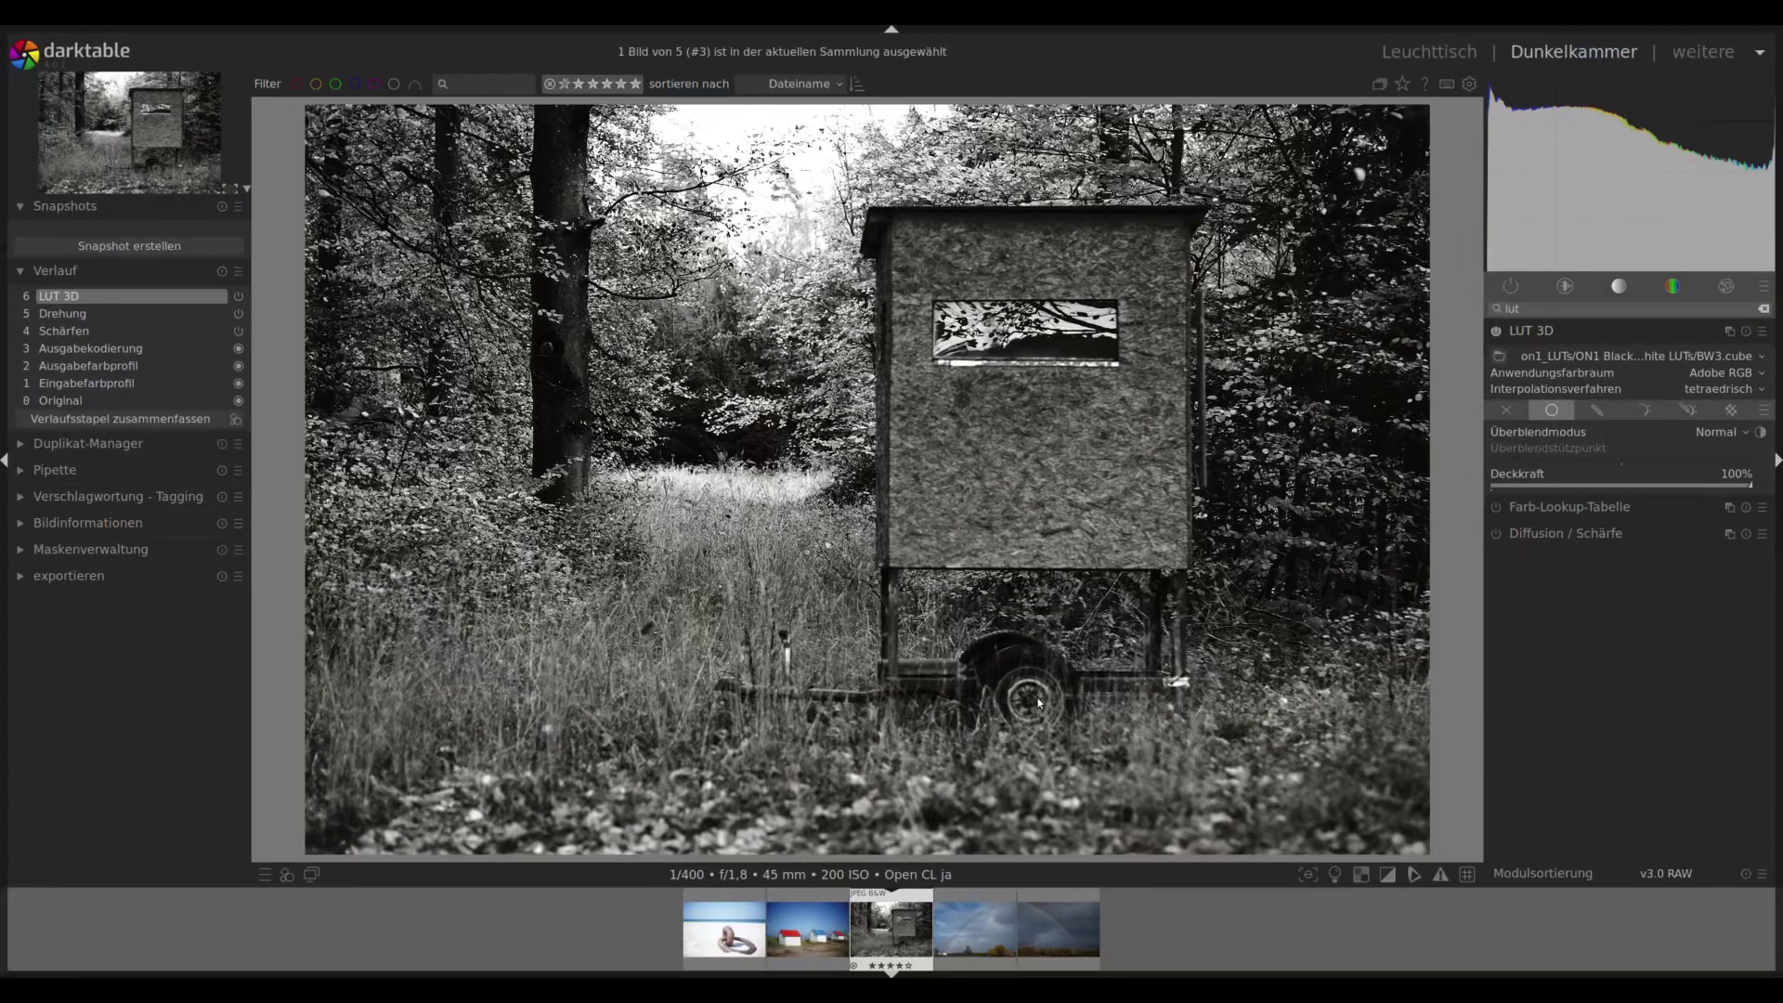
{"action": "left_click", "coordinate": [987, 941]}
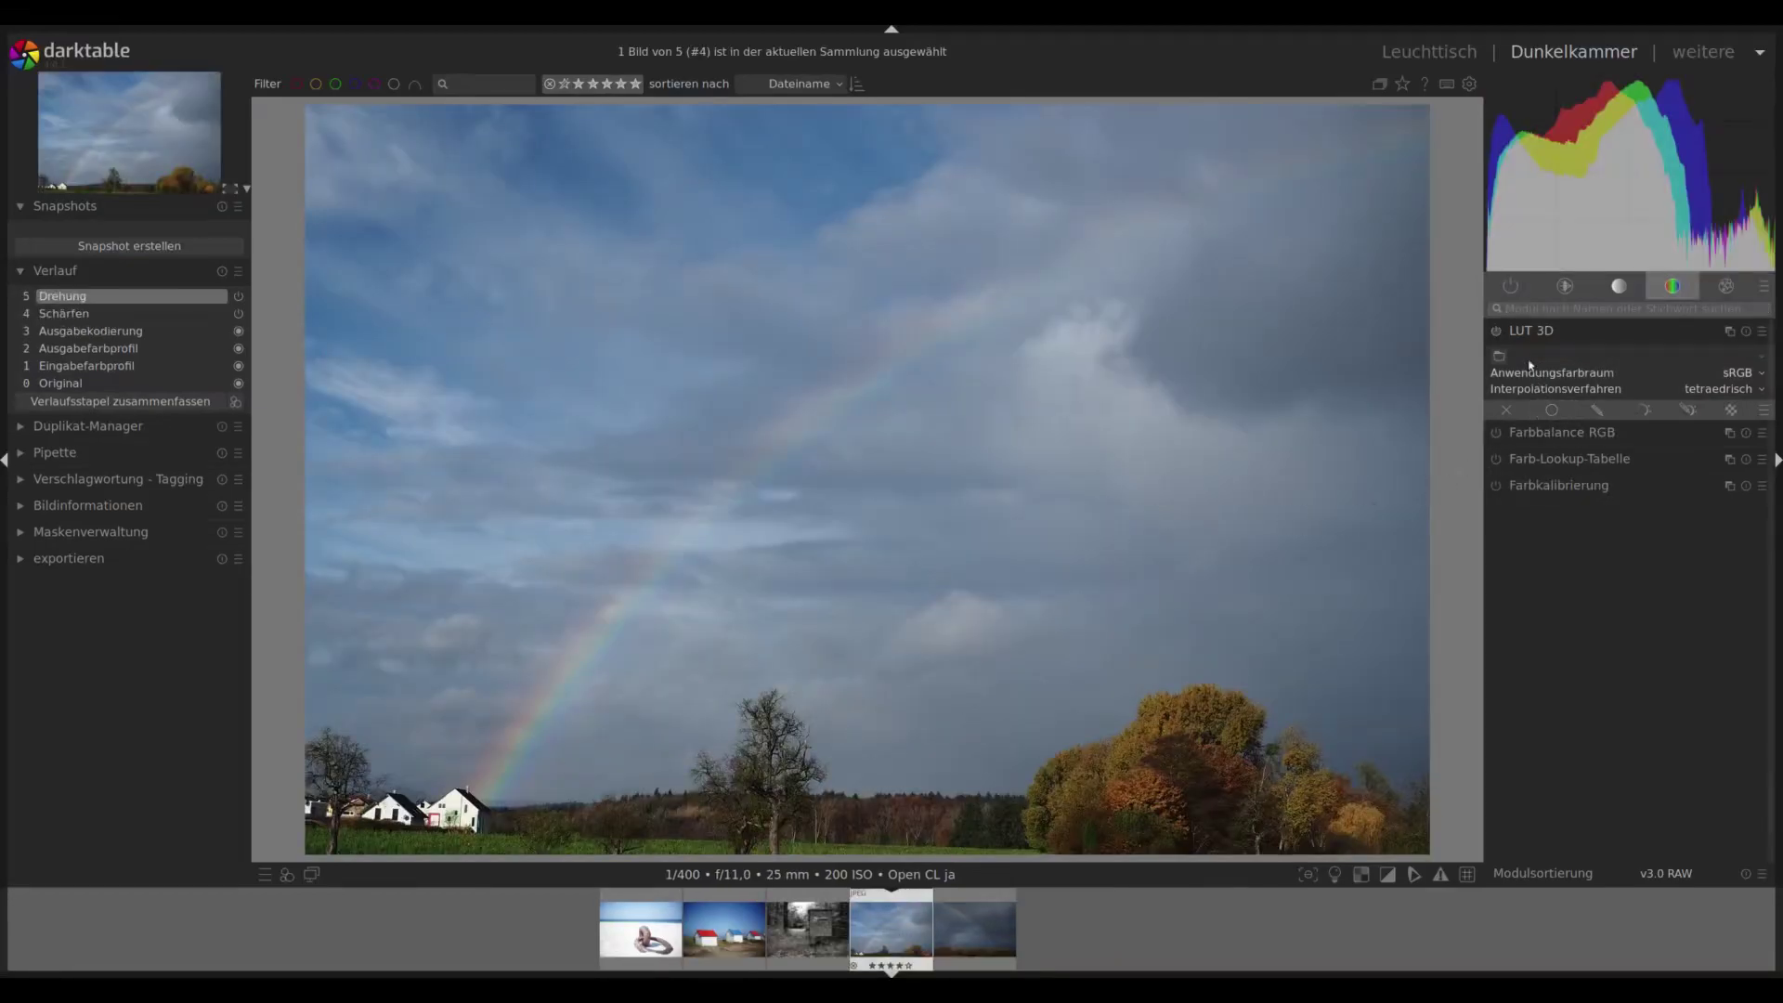
Load Cinematic-1.cube from on1_LUTs/ON1 Cinematic LUTs onto the rainbow photo.
{"action": "left_click", "coordinate": [1499, 355]}
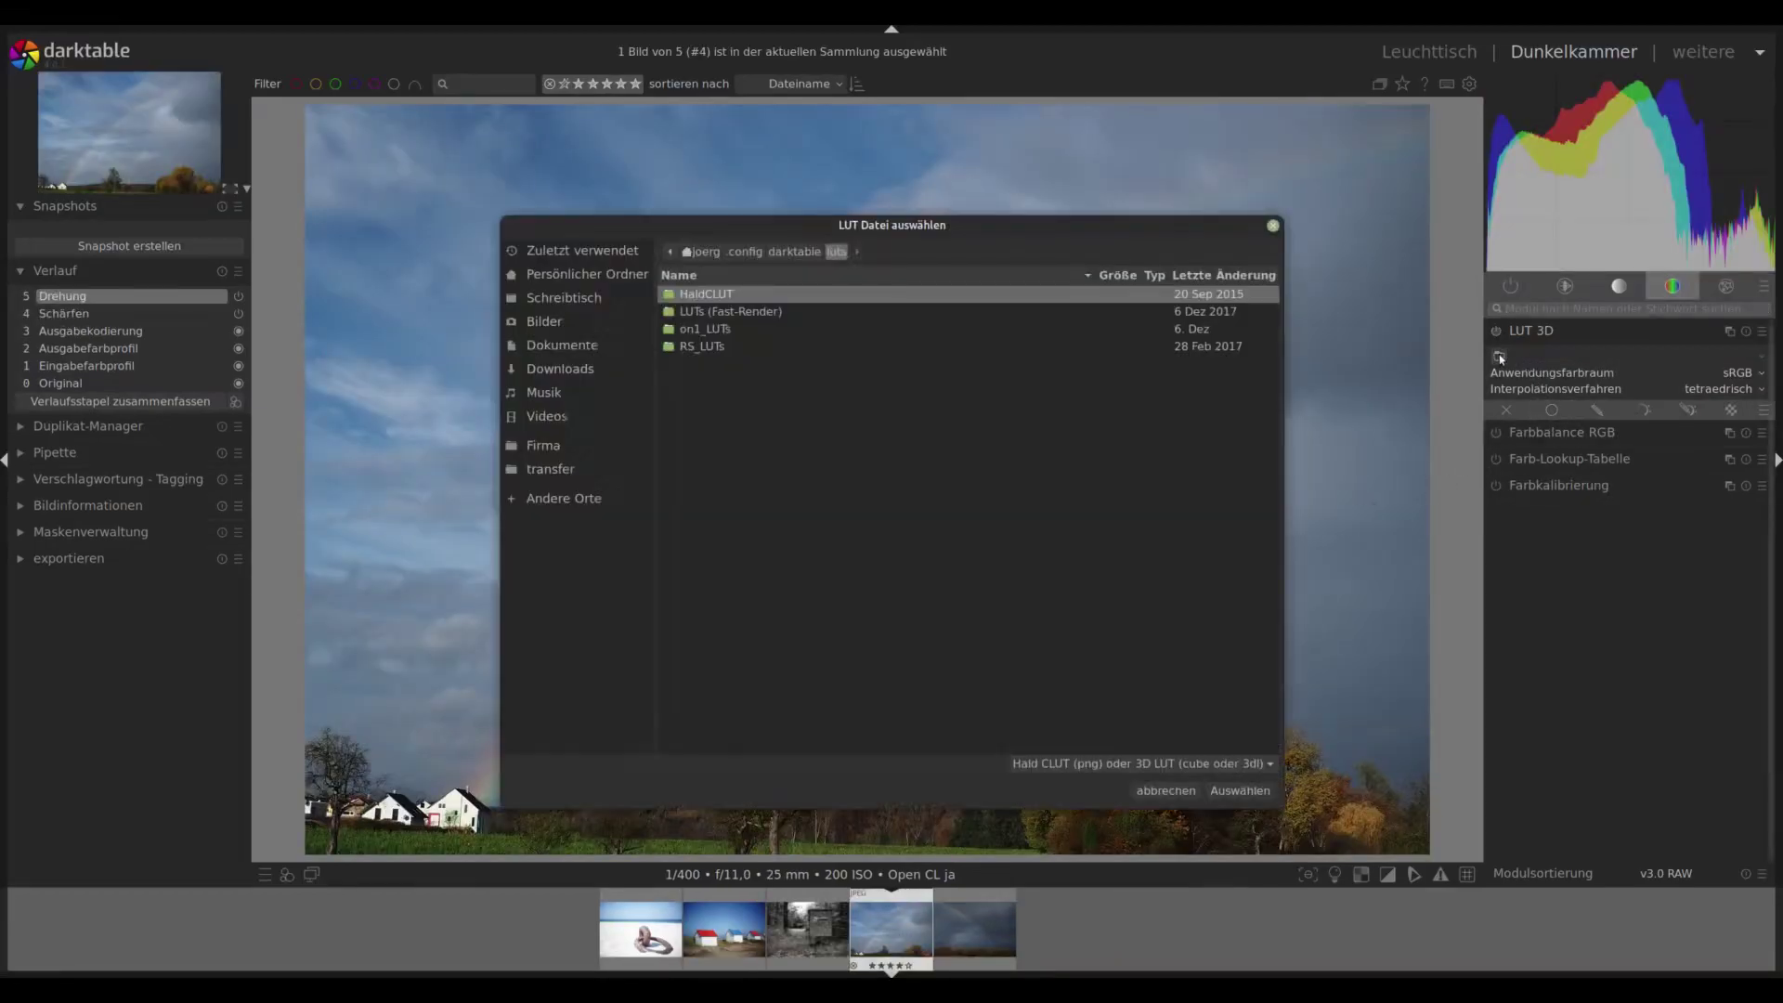
{"action": "double_click", "coordinate": [720, 329]}
{"action": "double_click", "coordinate": [777, 309]}
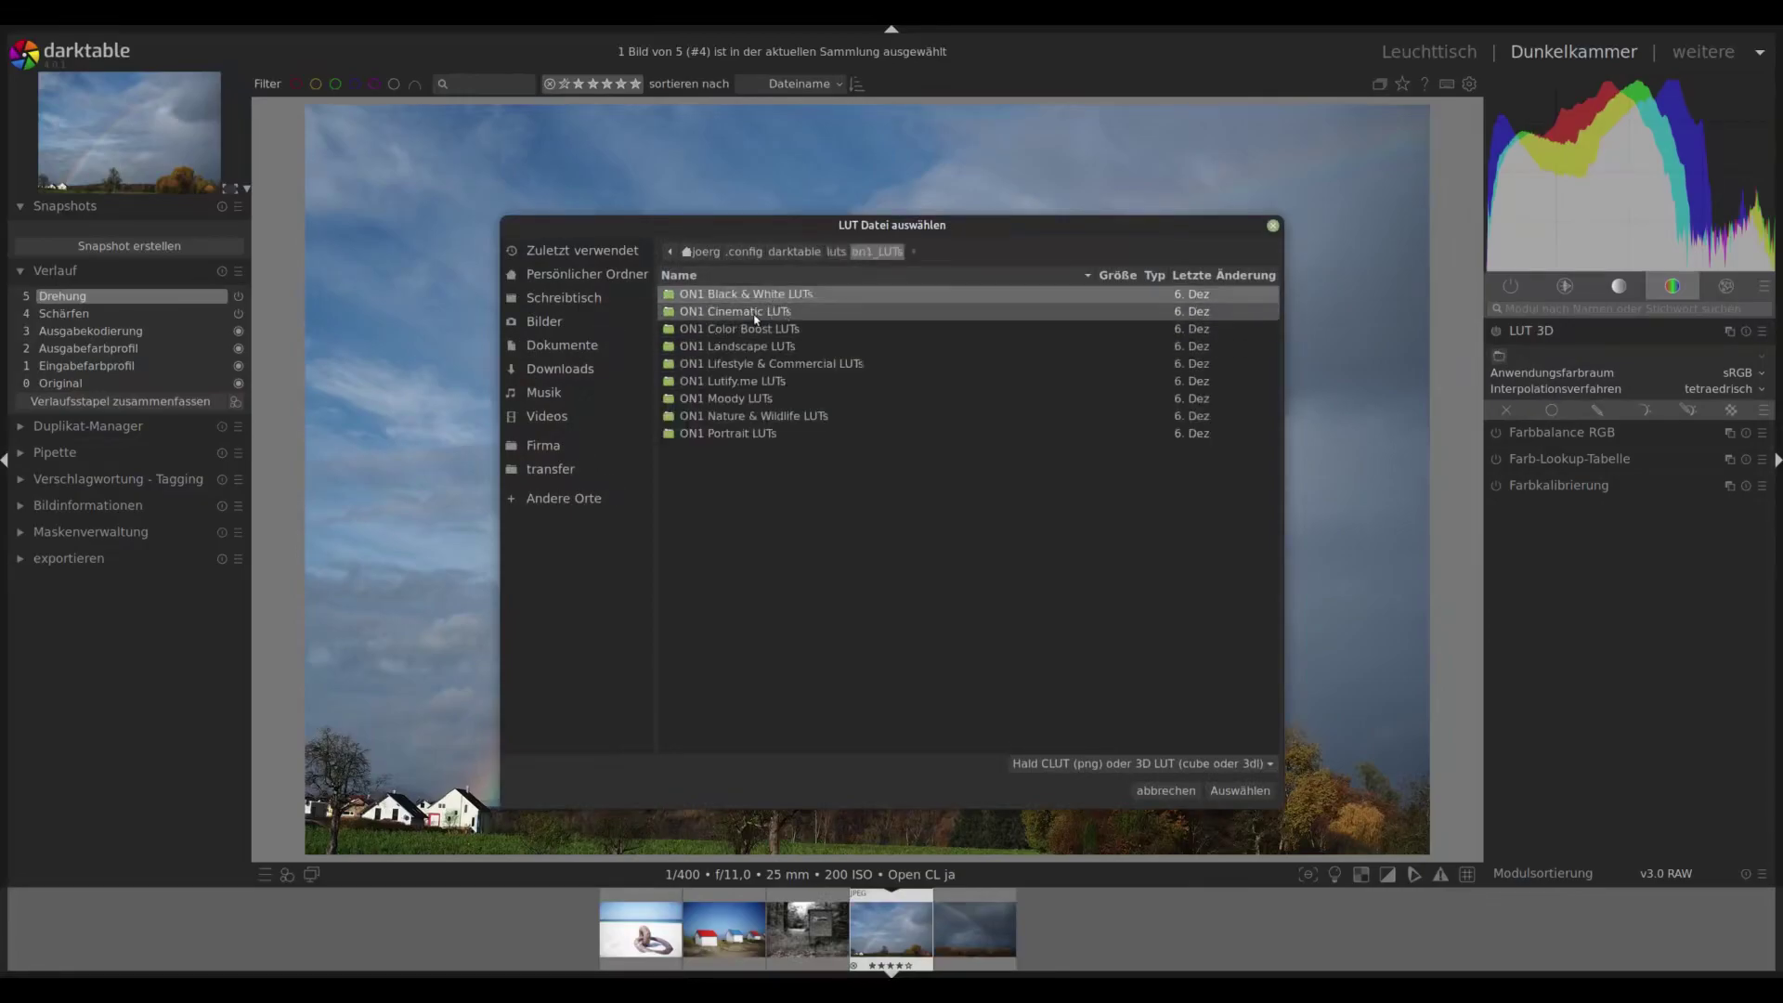
{"action": "left_click", "coordinate": [758, 296]}
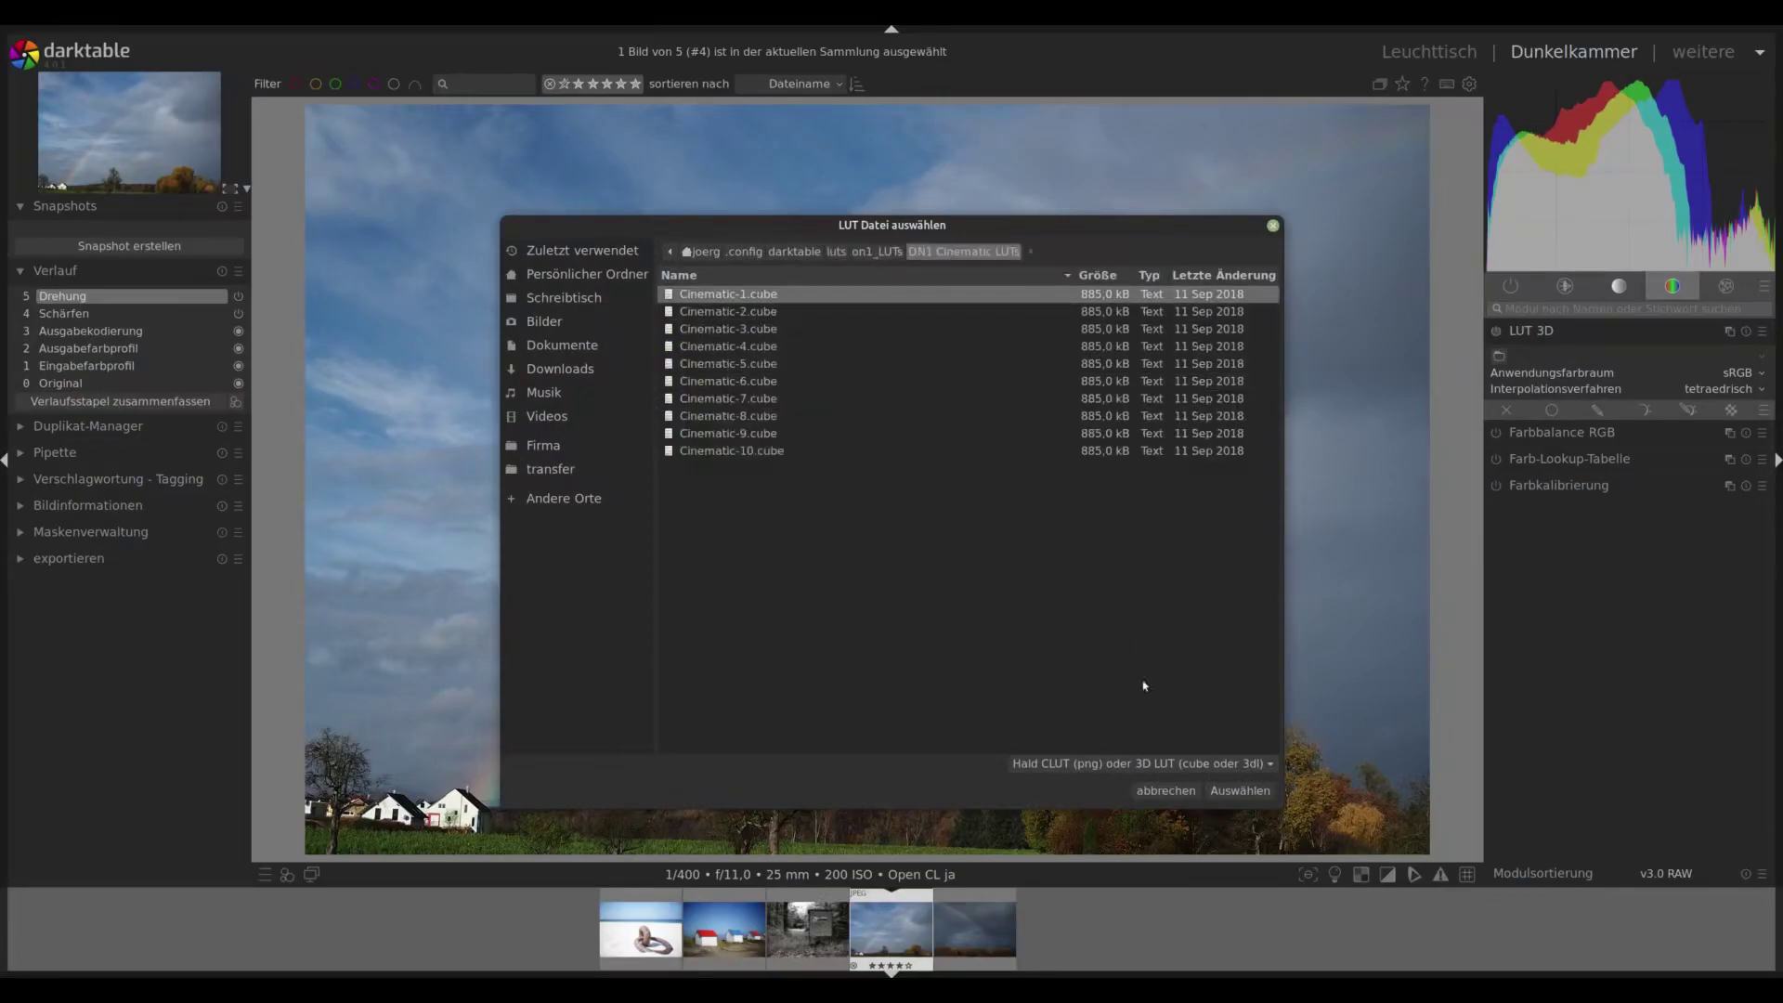
{"action": "left_click", "coordinate": [1240, 792]}
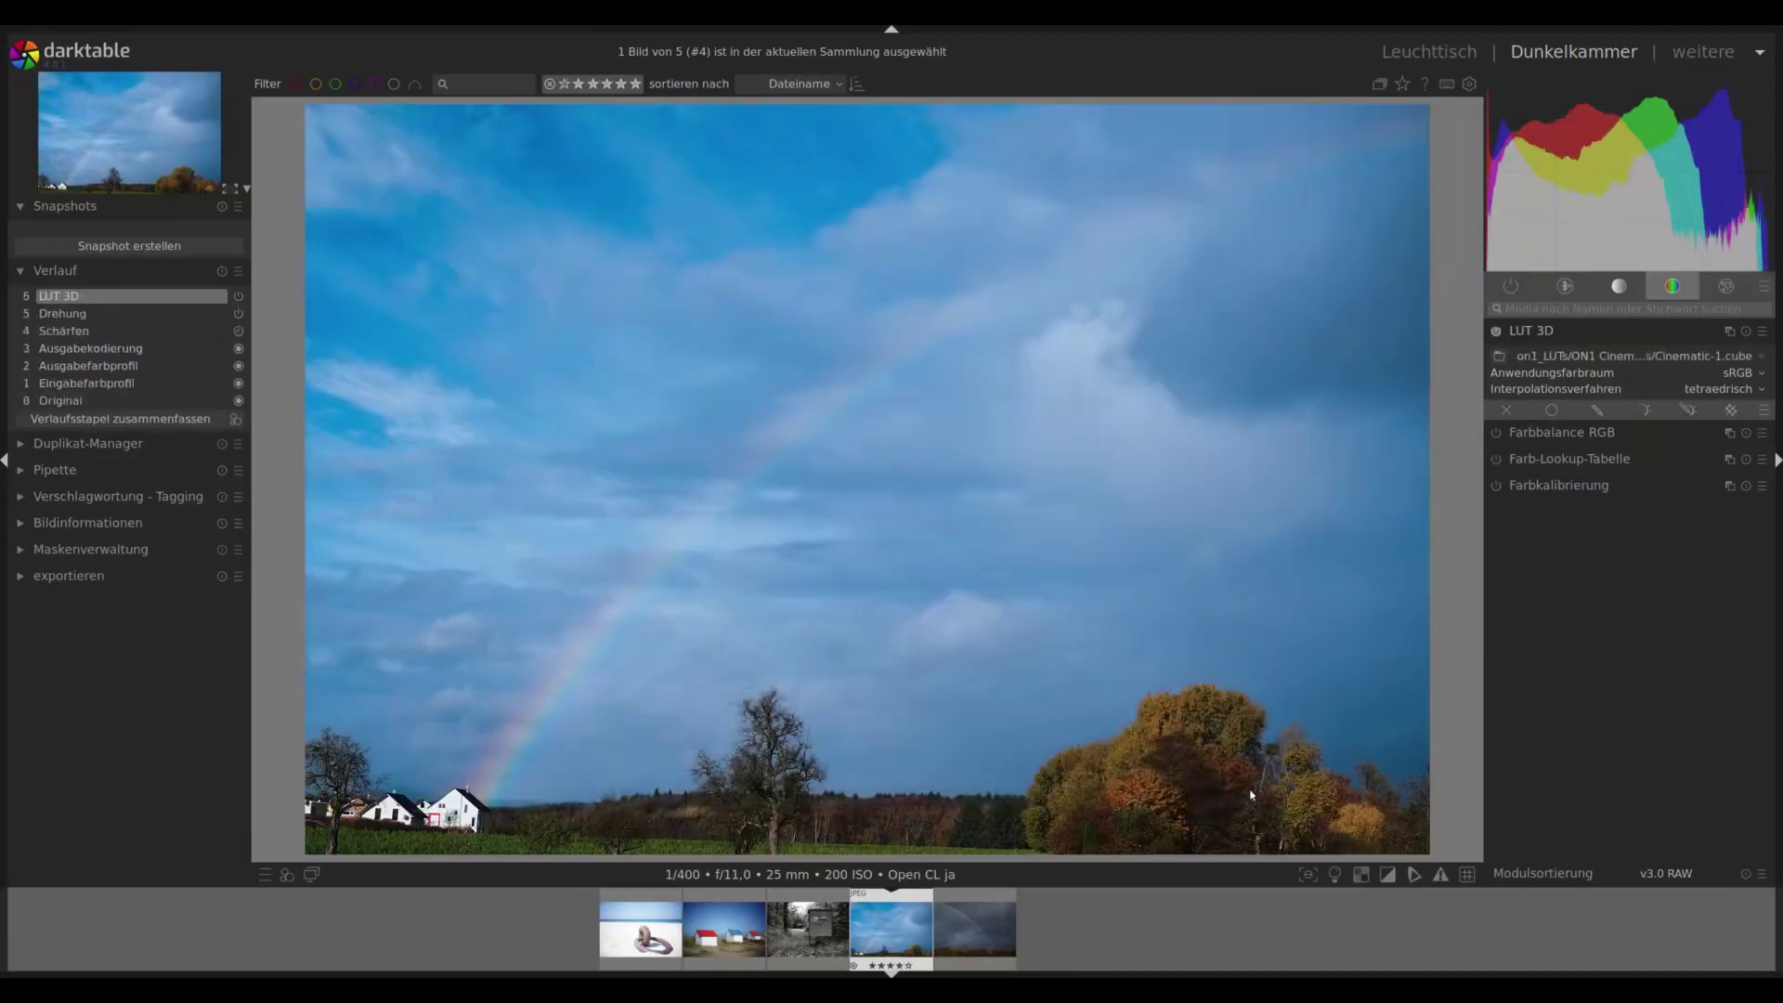
Compare the LUT on and off, then switch to Cinematic-2.cube.
{"action": "left_click", "coordinate": [1498, 331]}
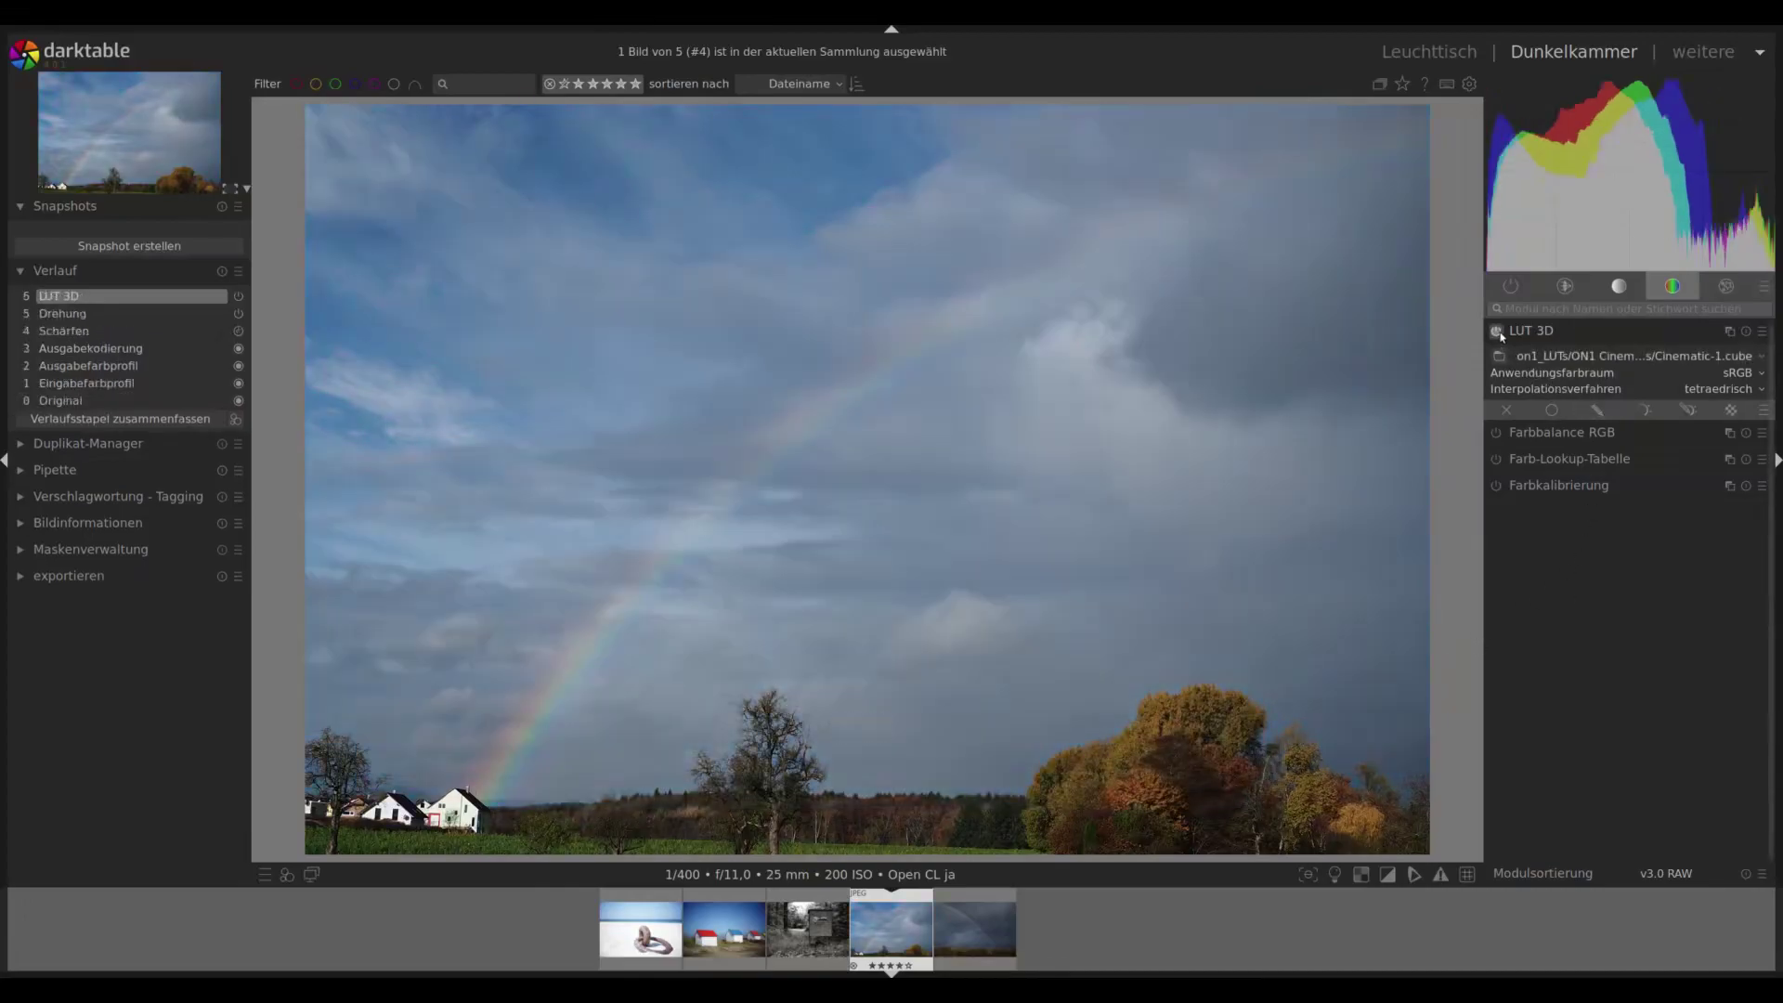
{"action": "left_click", "coordinate": [1498, 331]}
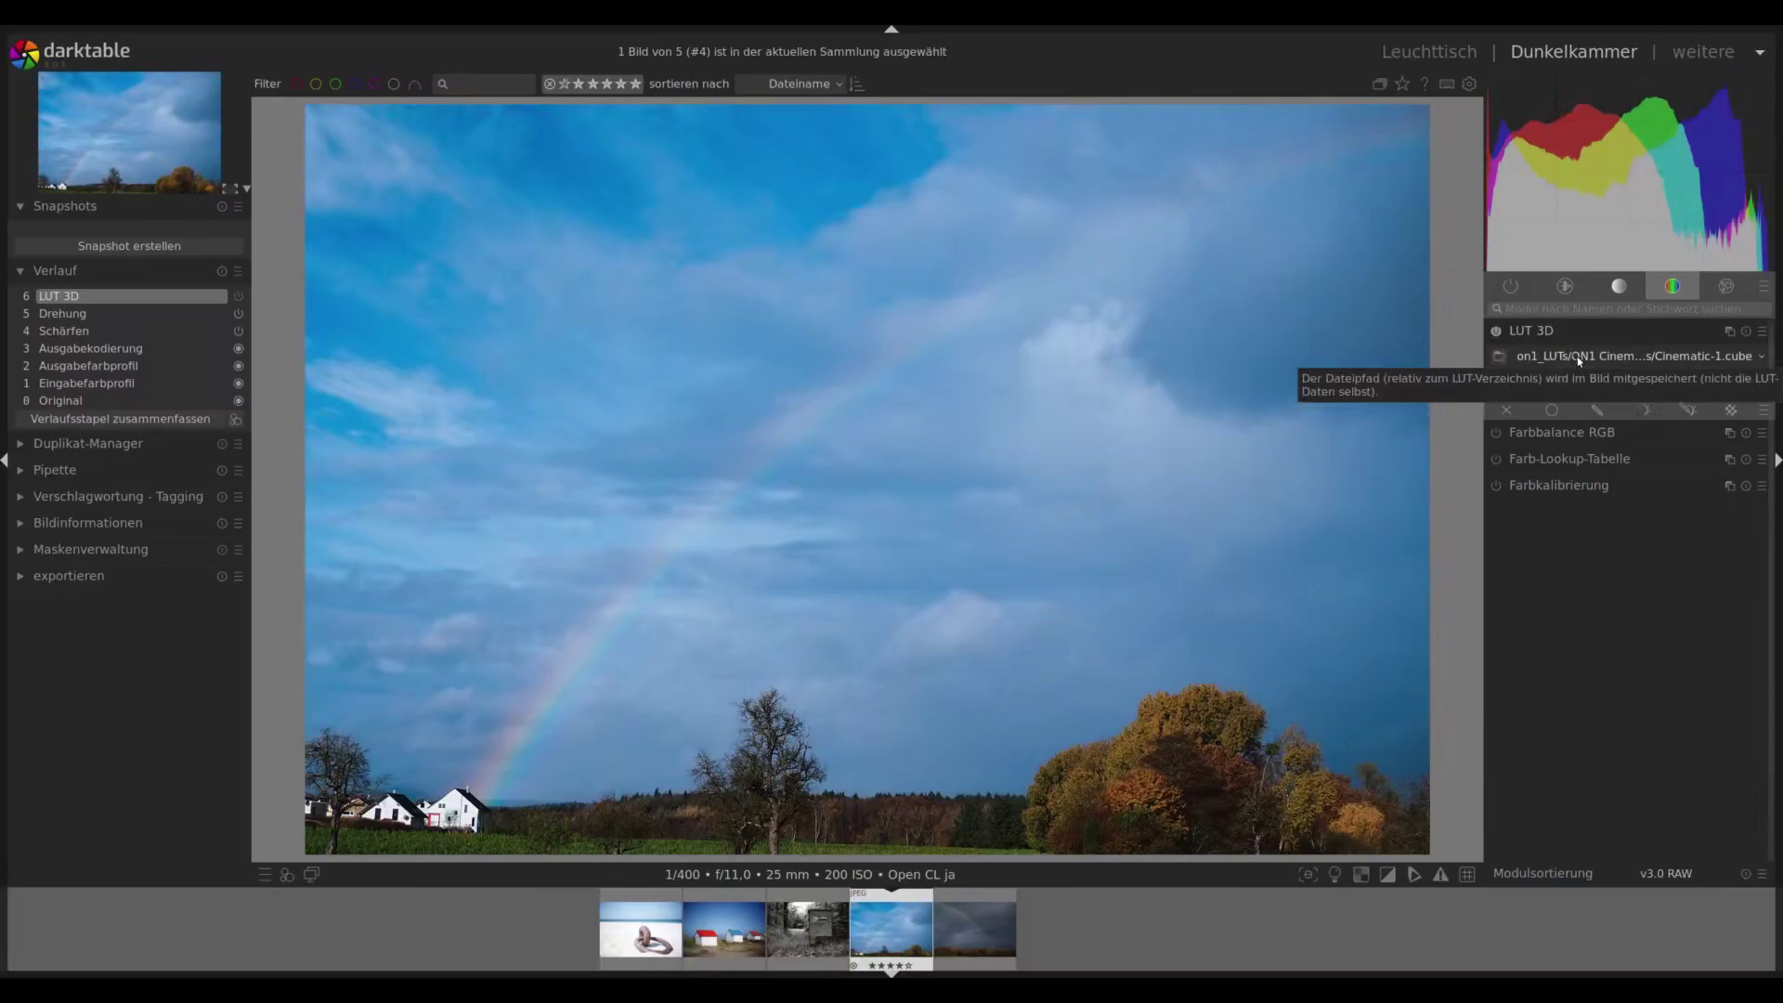
{"action": "left_click", "coordinate": [1616, 355]}
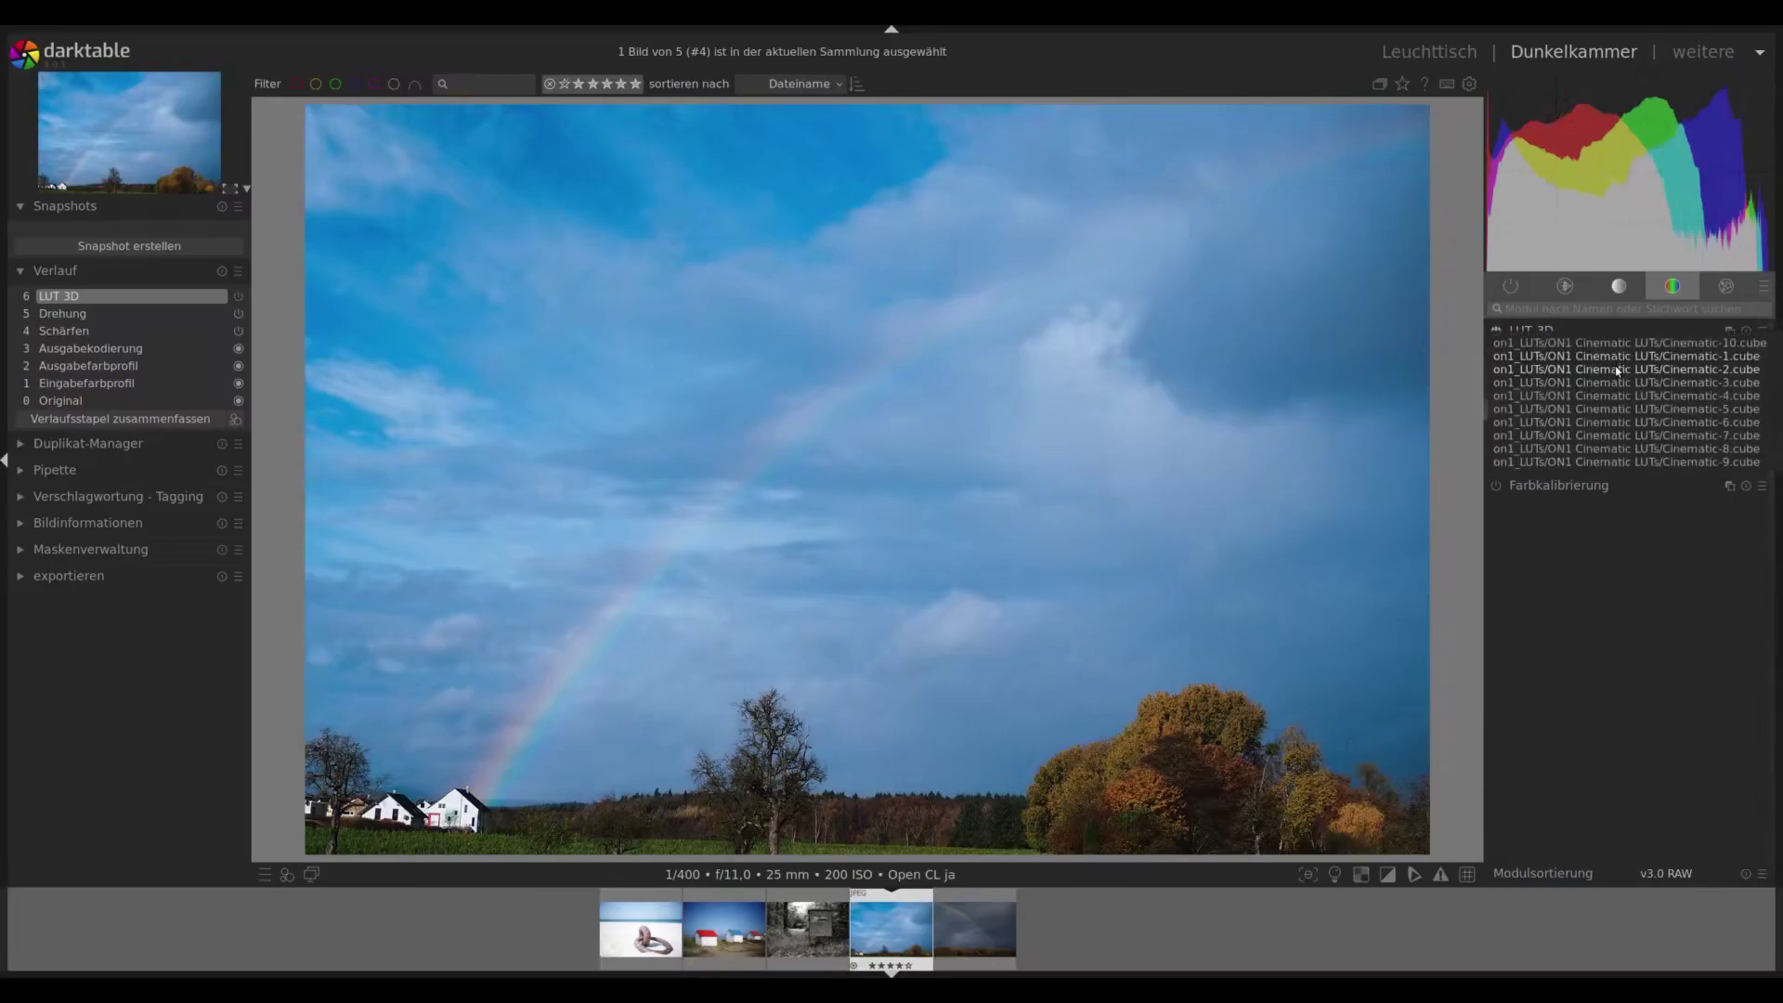
{"action": "left_click", "coordinate": [1616, 371]}
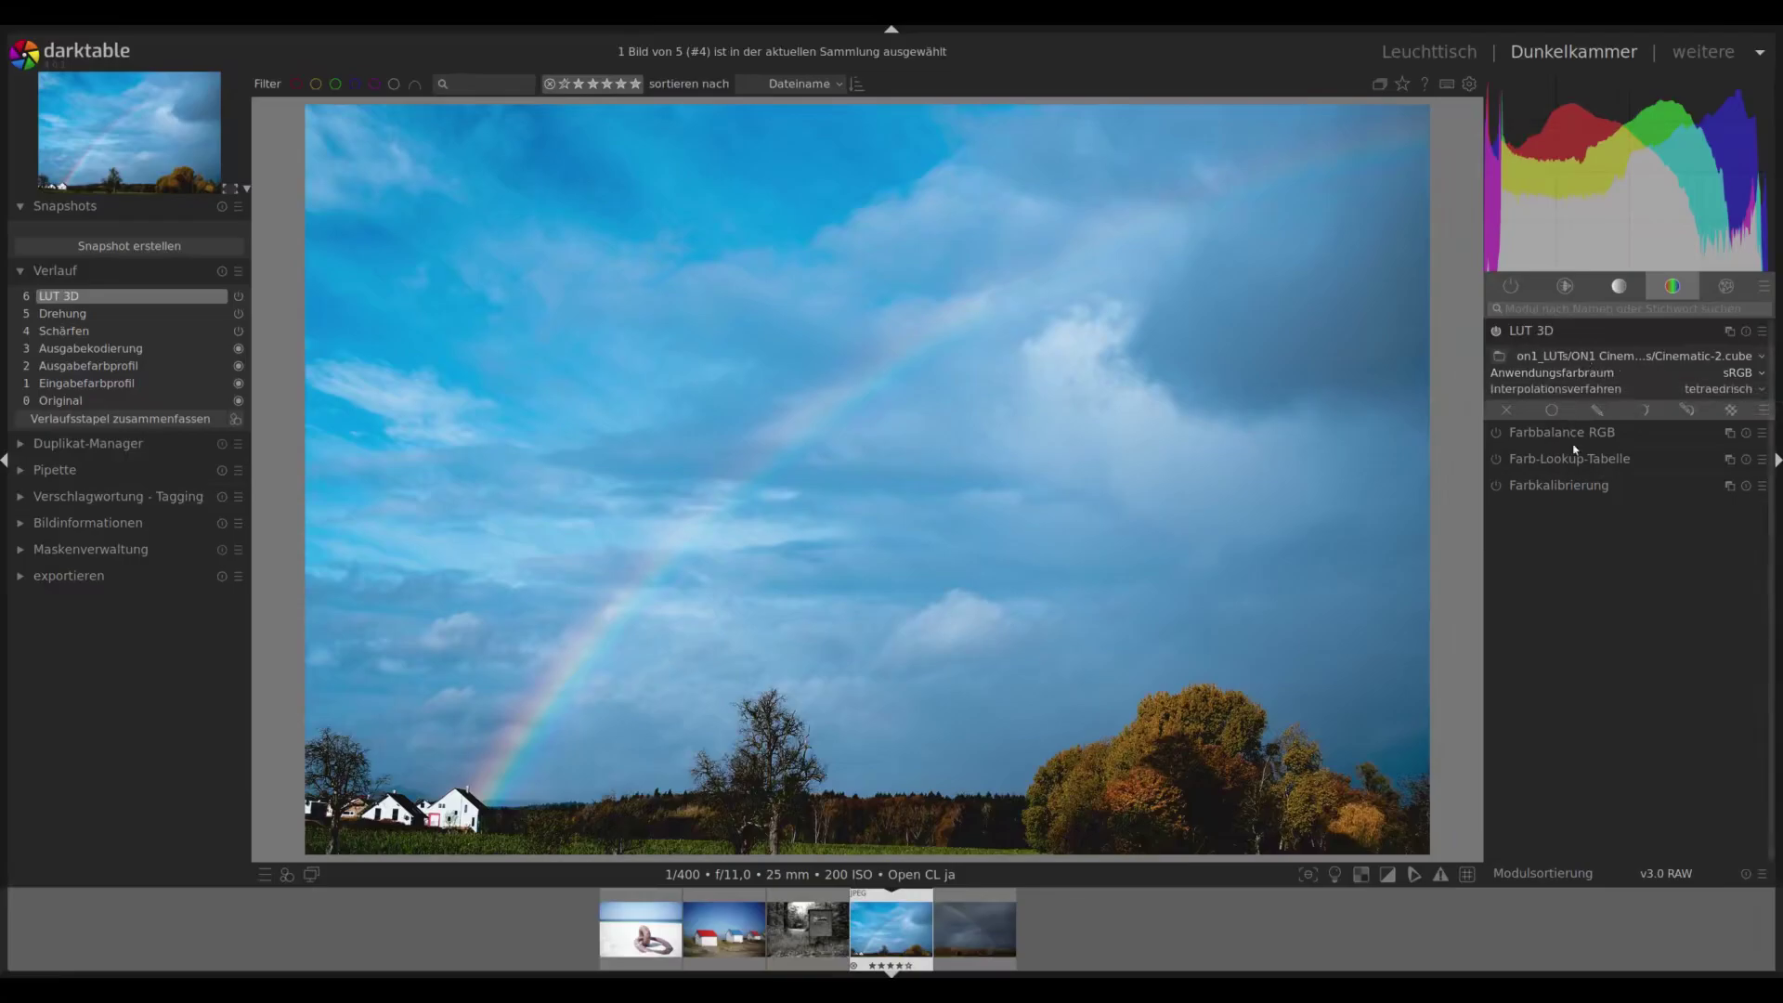
Compare Adobe RGB and sRGB as the Cinematic-2 LUT's application colour space.
{"action": "left_click", "coordinate": [1720, 374]}
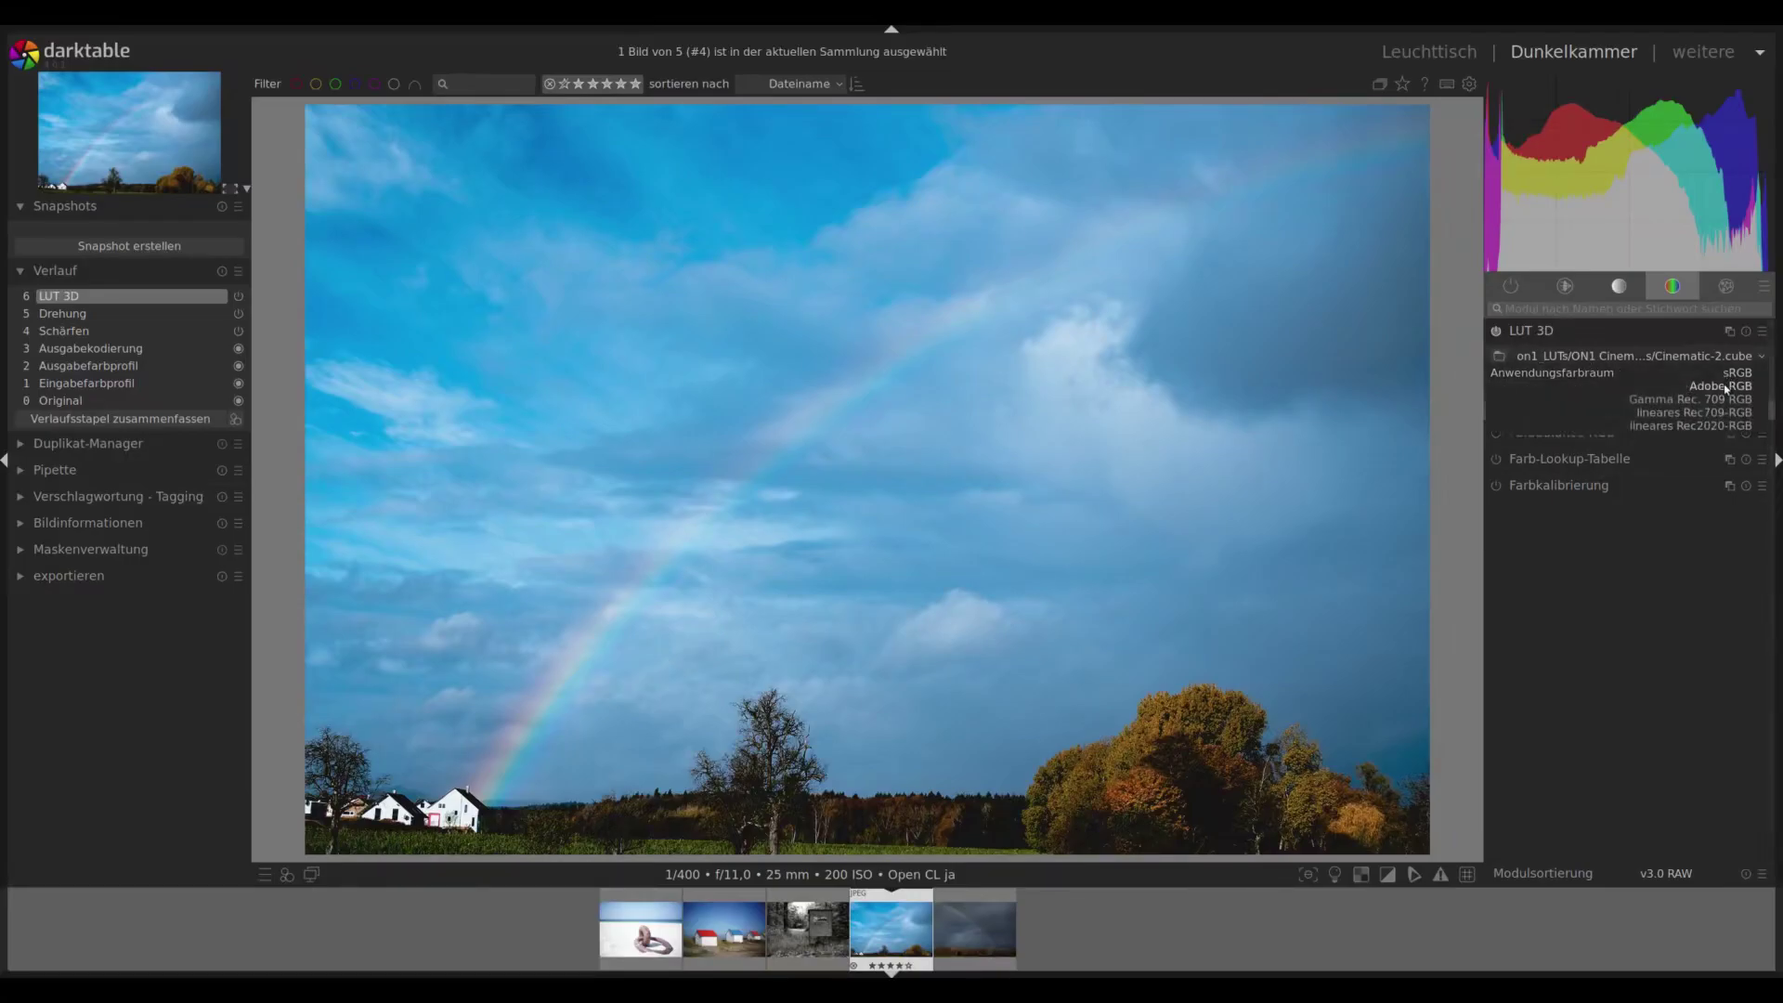
{"action": "left_click", "coordinate": [1726, 391]}
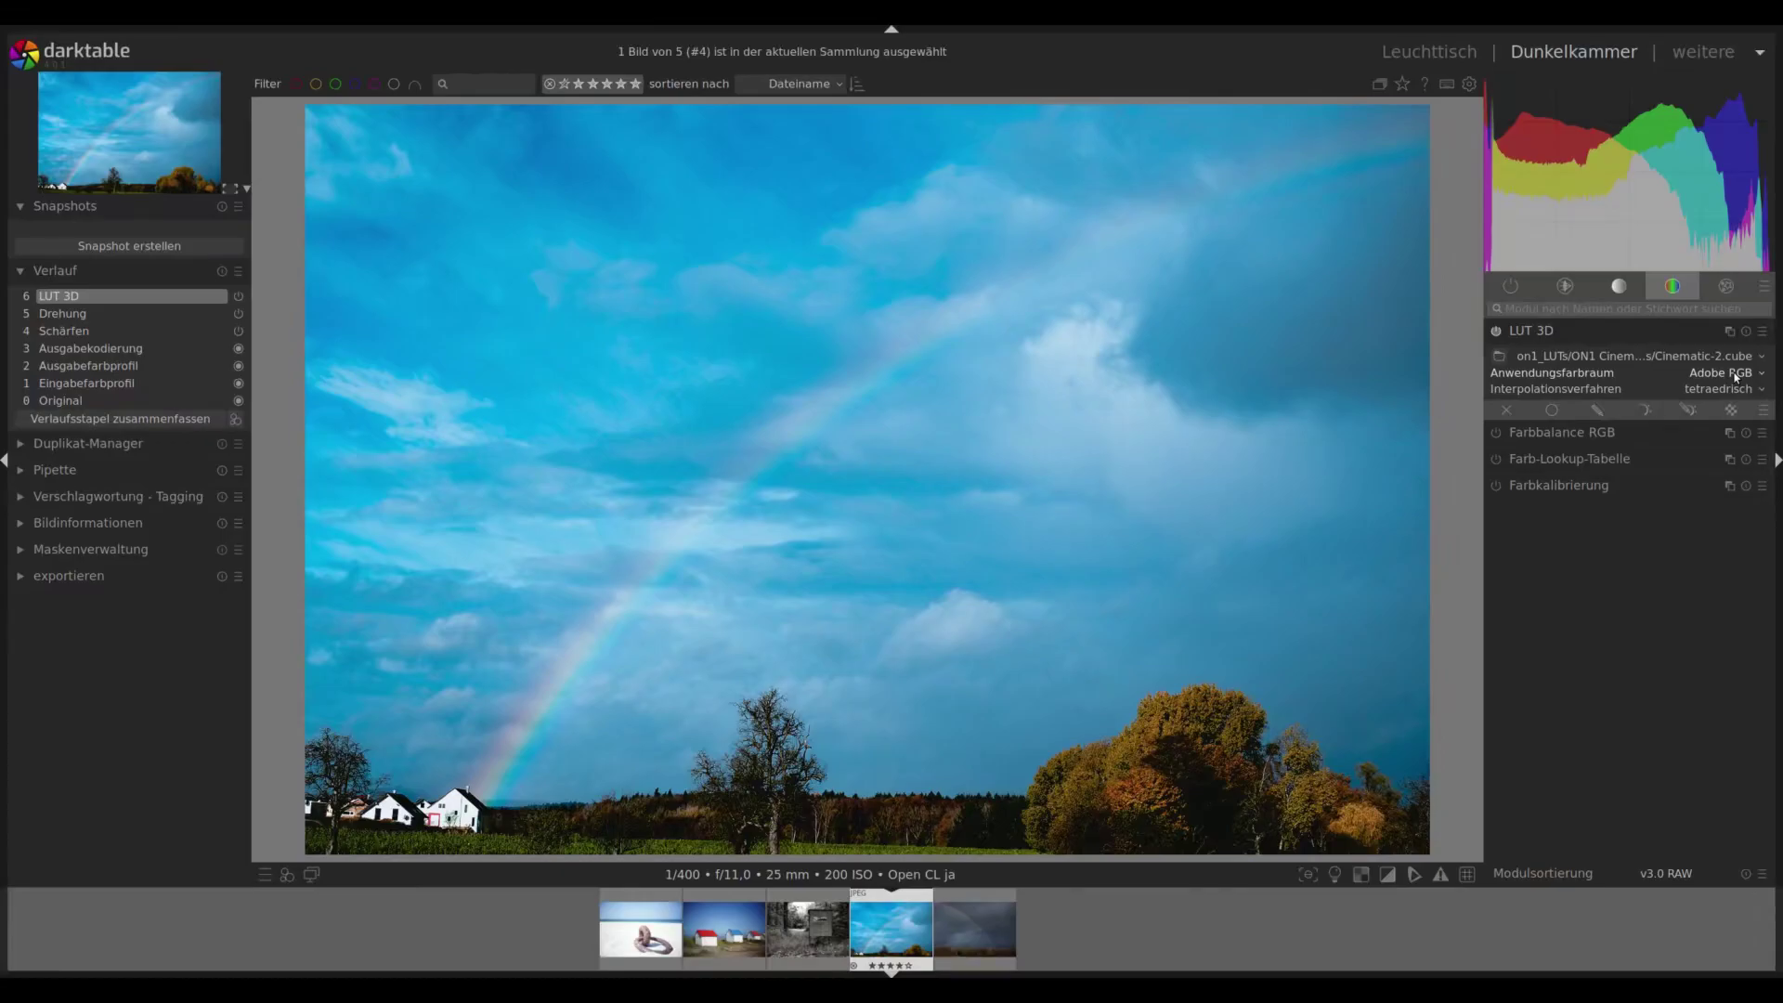
{"action": "left_click", "coordinate": [1734, 375]}
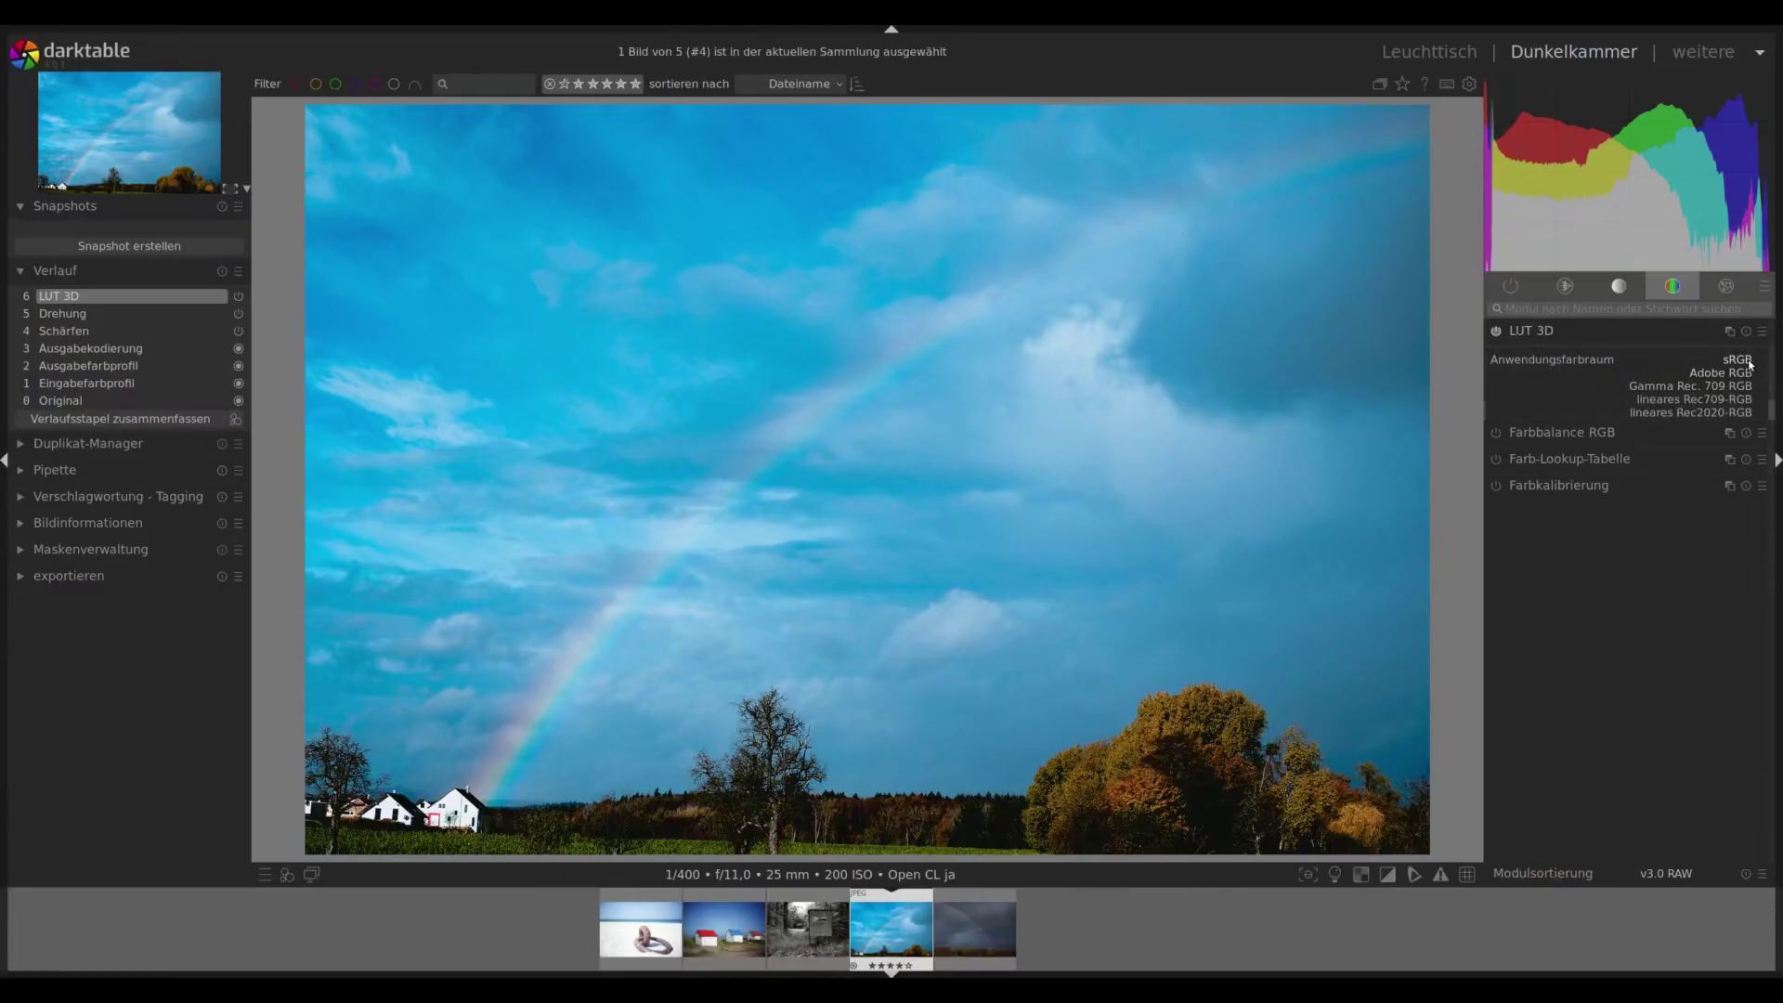
{"action": "left_click", "coordinate": [1750, 364]}
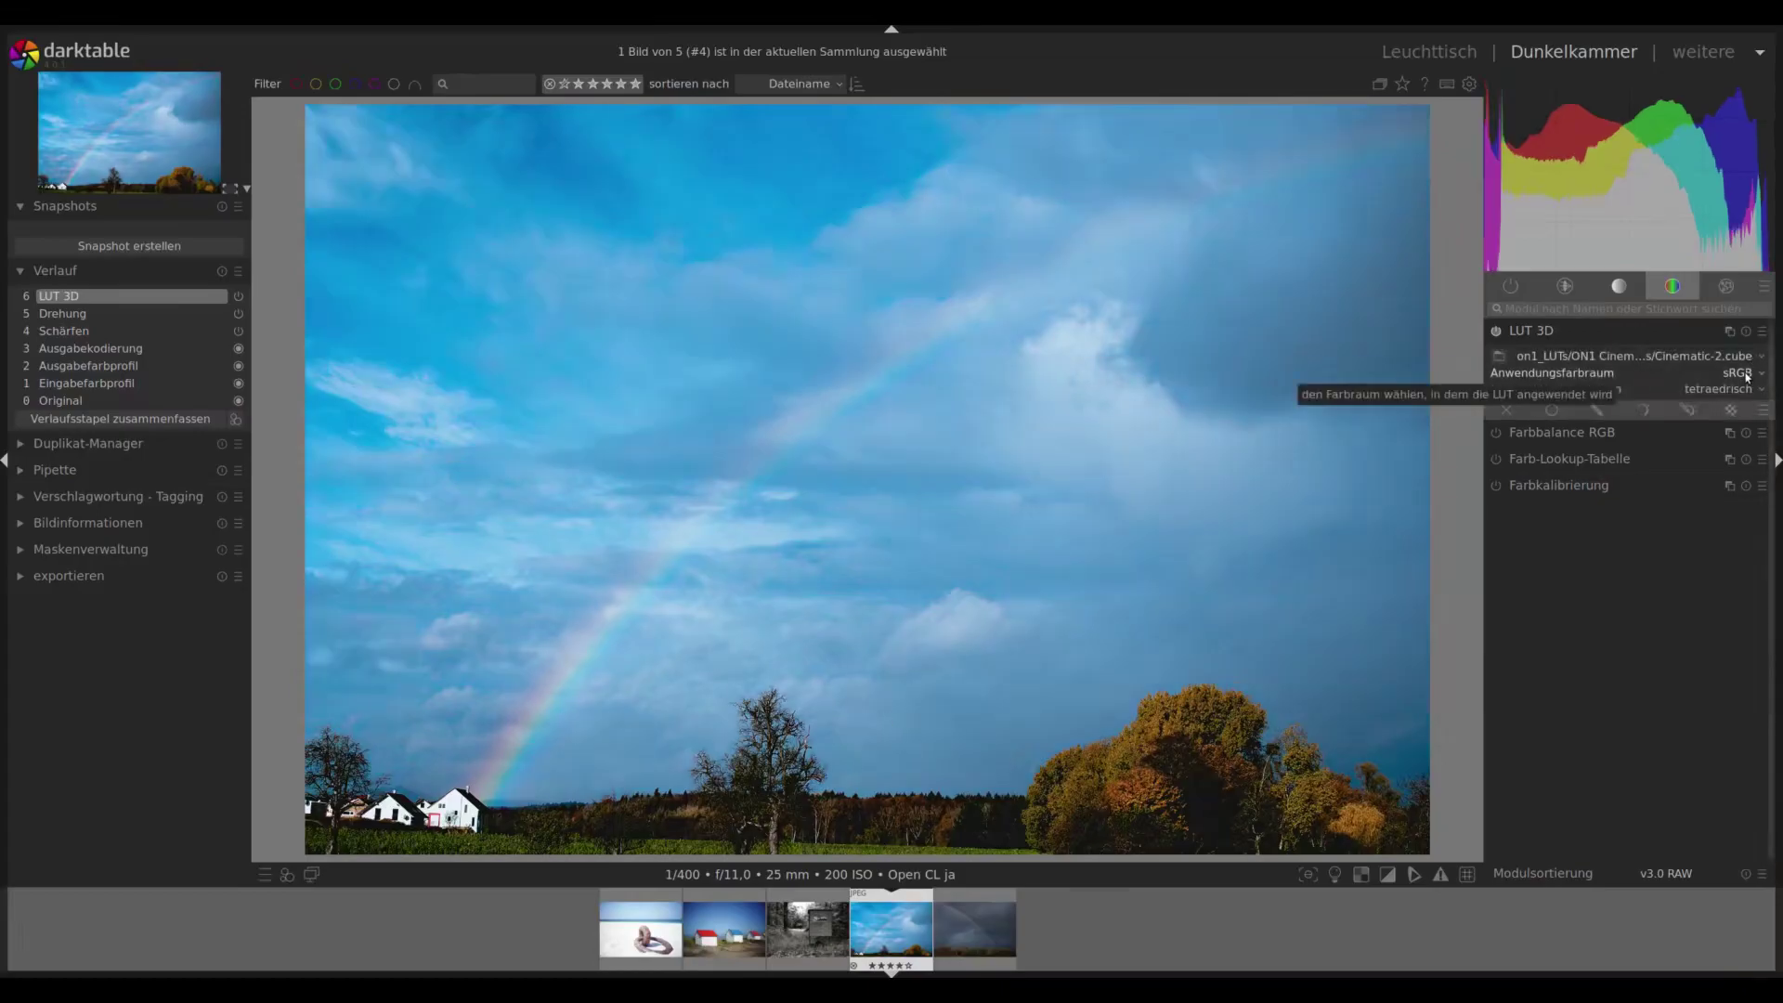
Move to the stormy rainbow photo and bring up the LUT file chooser.
{"action": "scroll", "coordinate": [1749, 376], "scroll_direction": "down", "scroll_amount": 1}
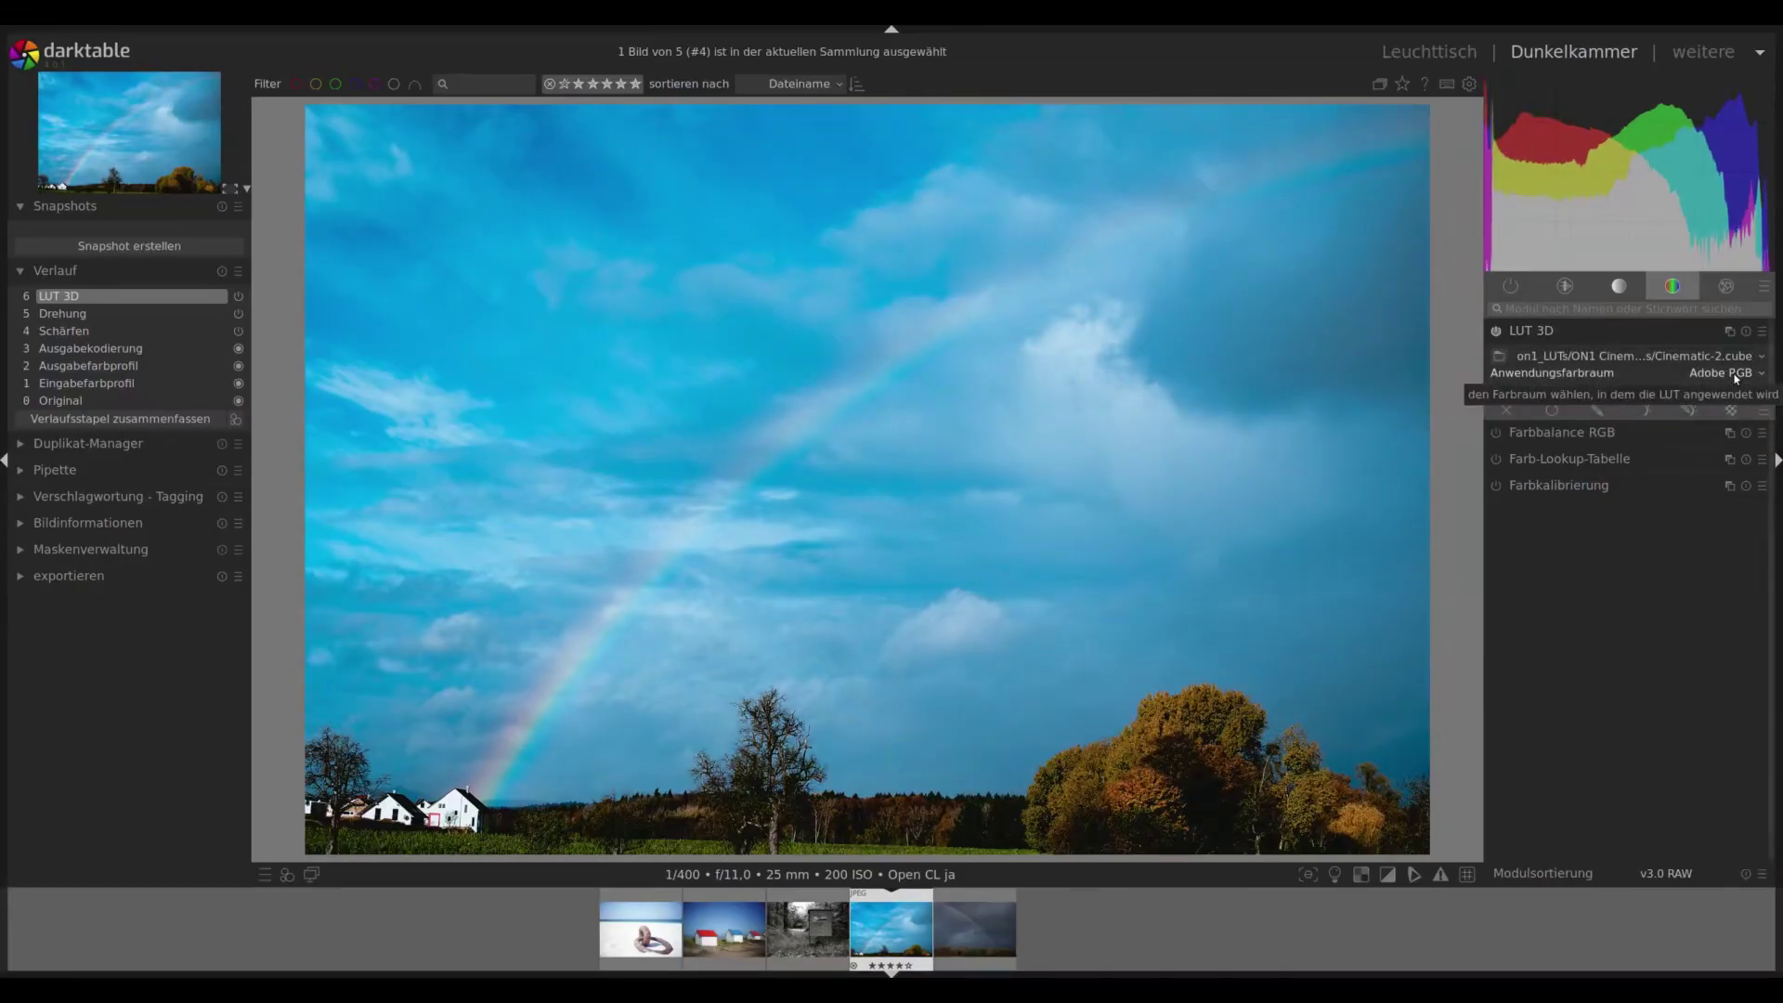
{"action": "left_click", "coordinate": [989, 925]}
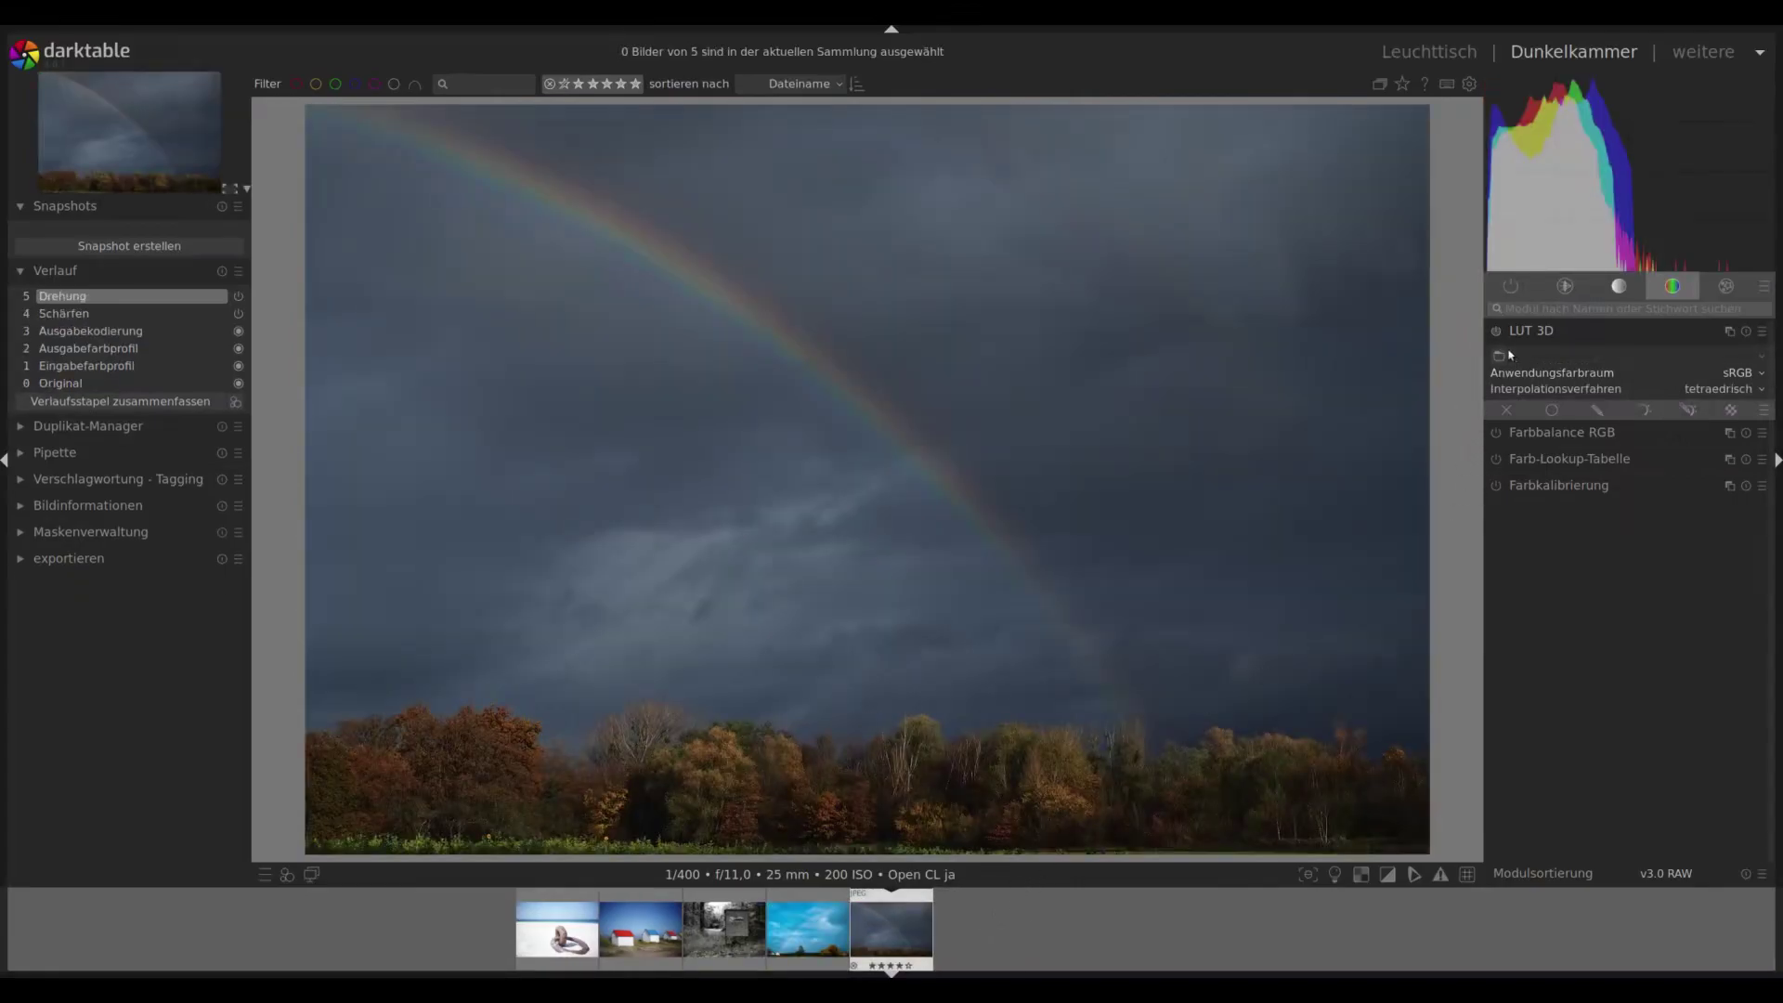
{"action": "left_click", "coordinate": [1501, 356]}
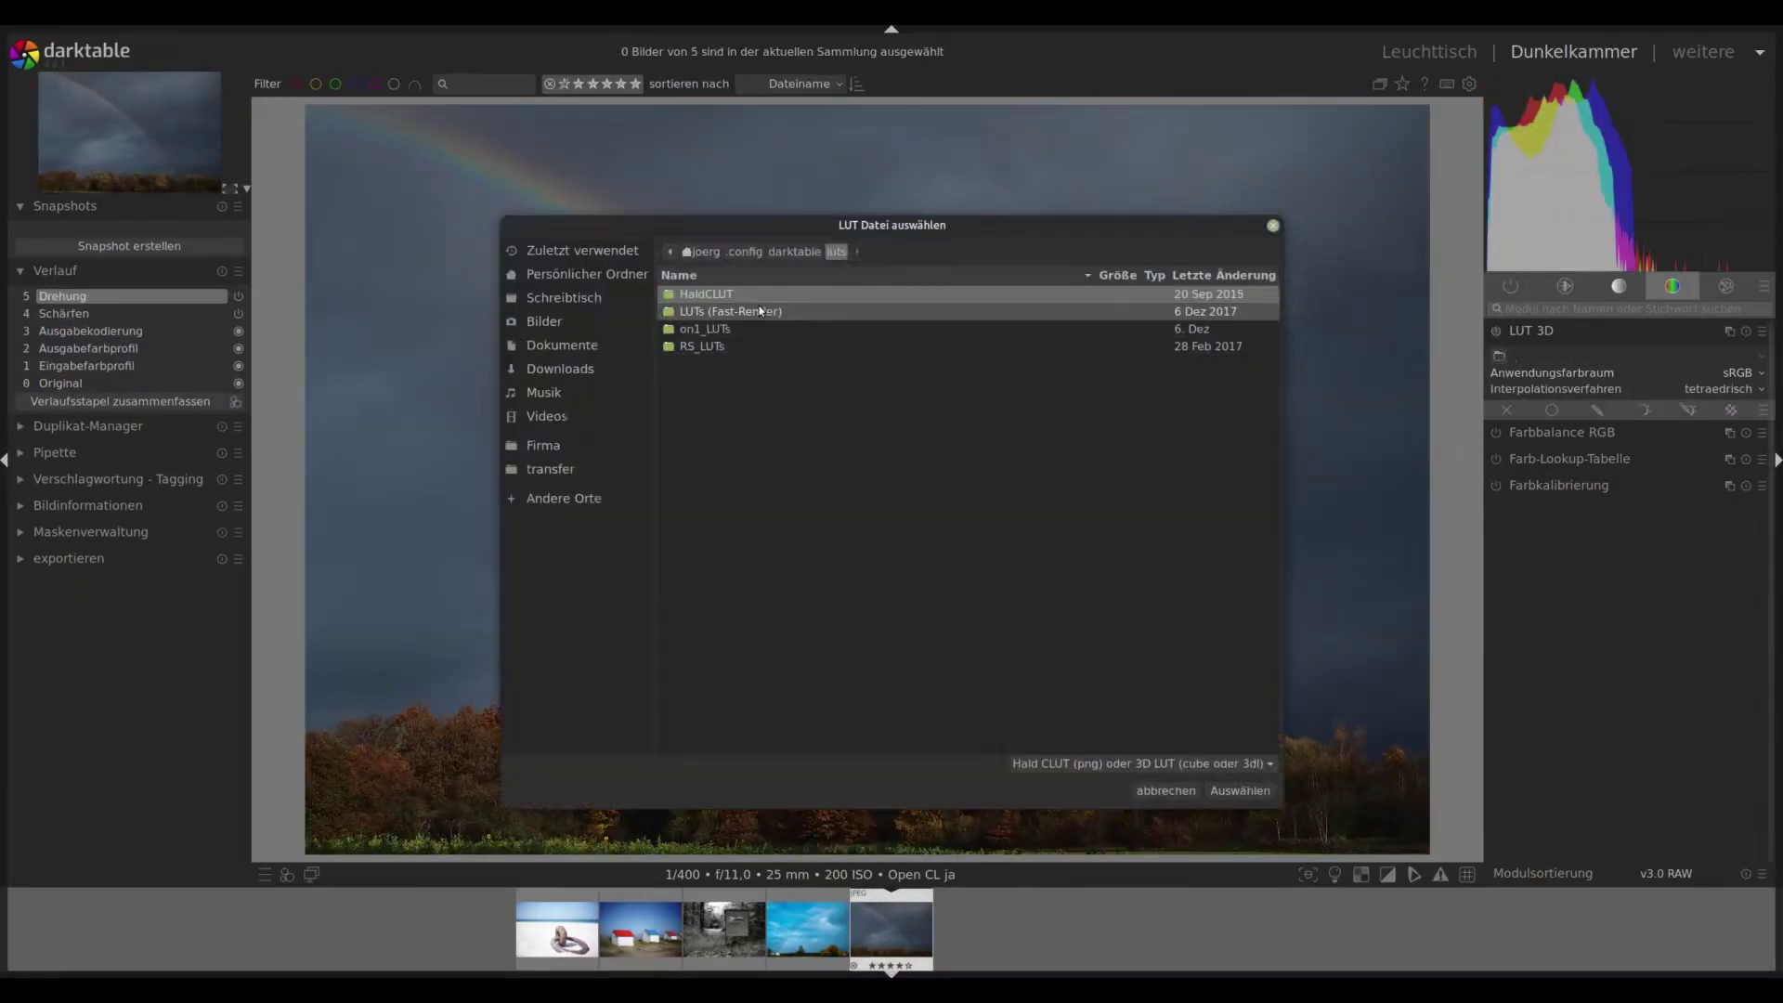
Load Landscape1.cube from on1_LUTs/ON1 Landscape LUTs onto the stormy rainbow photo.
{"action": "double_click", "coordinate": [725, 329]}
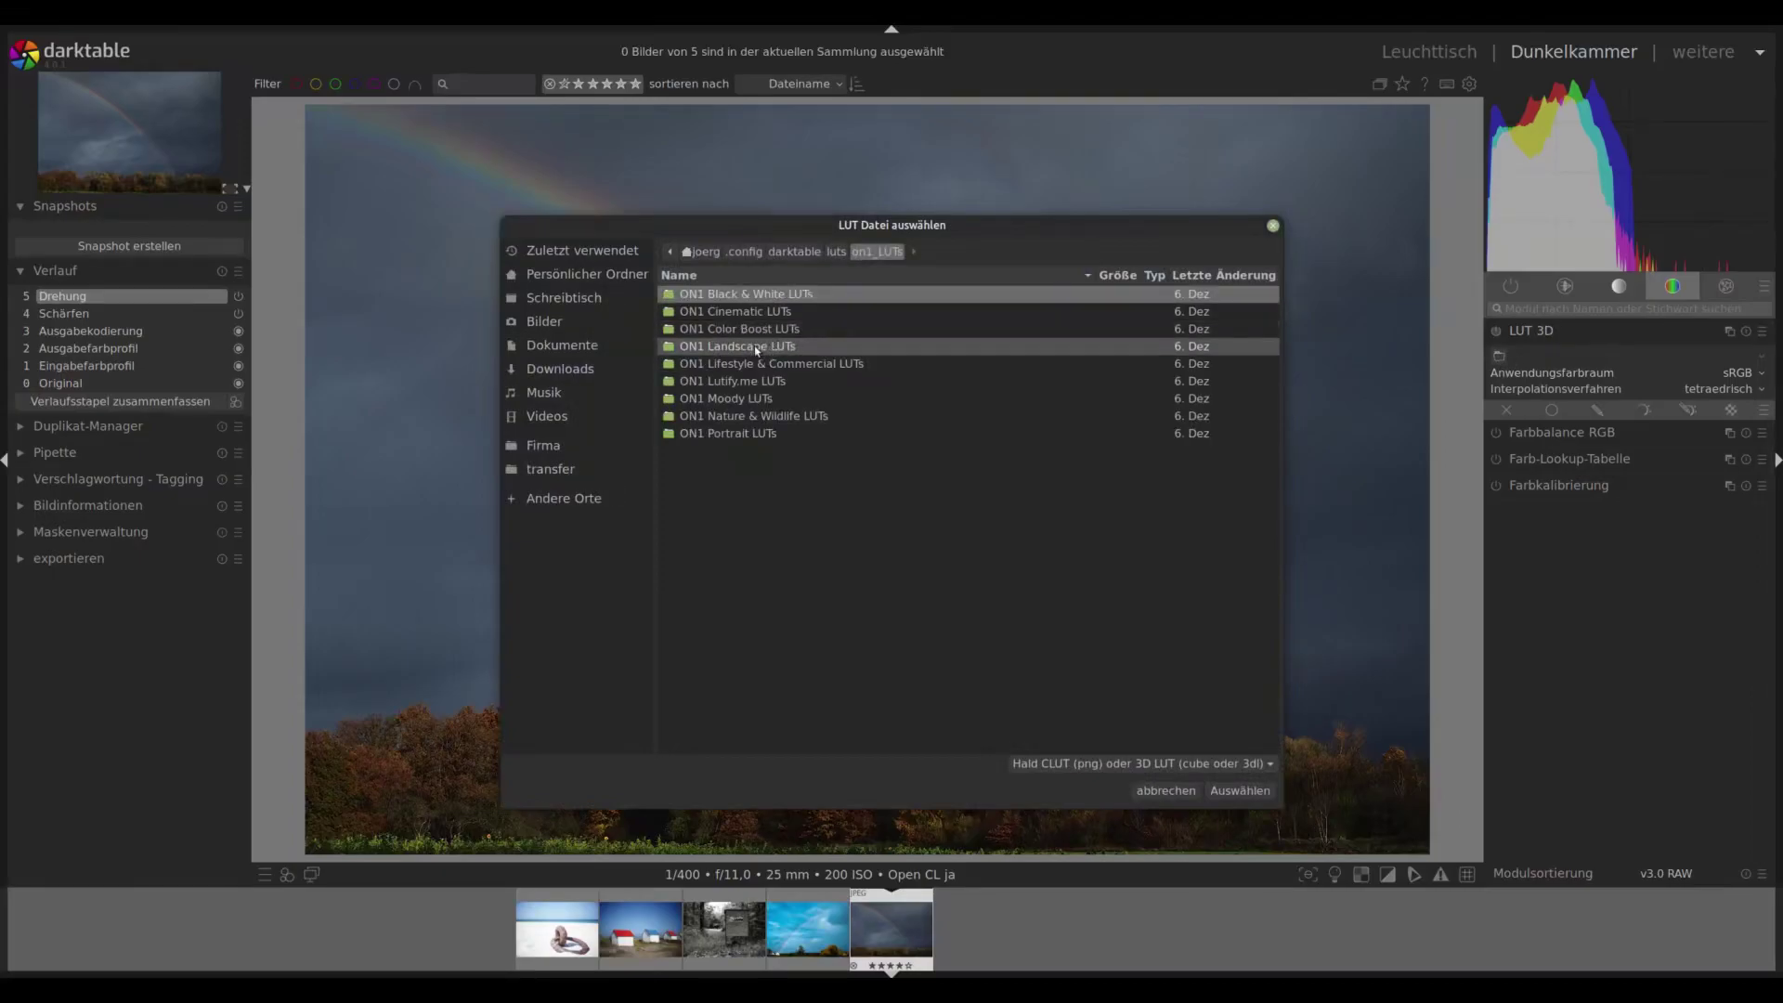
{"action": "double_click", "coordinate": [756, 348]}
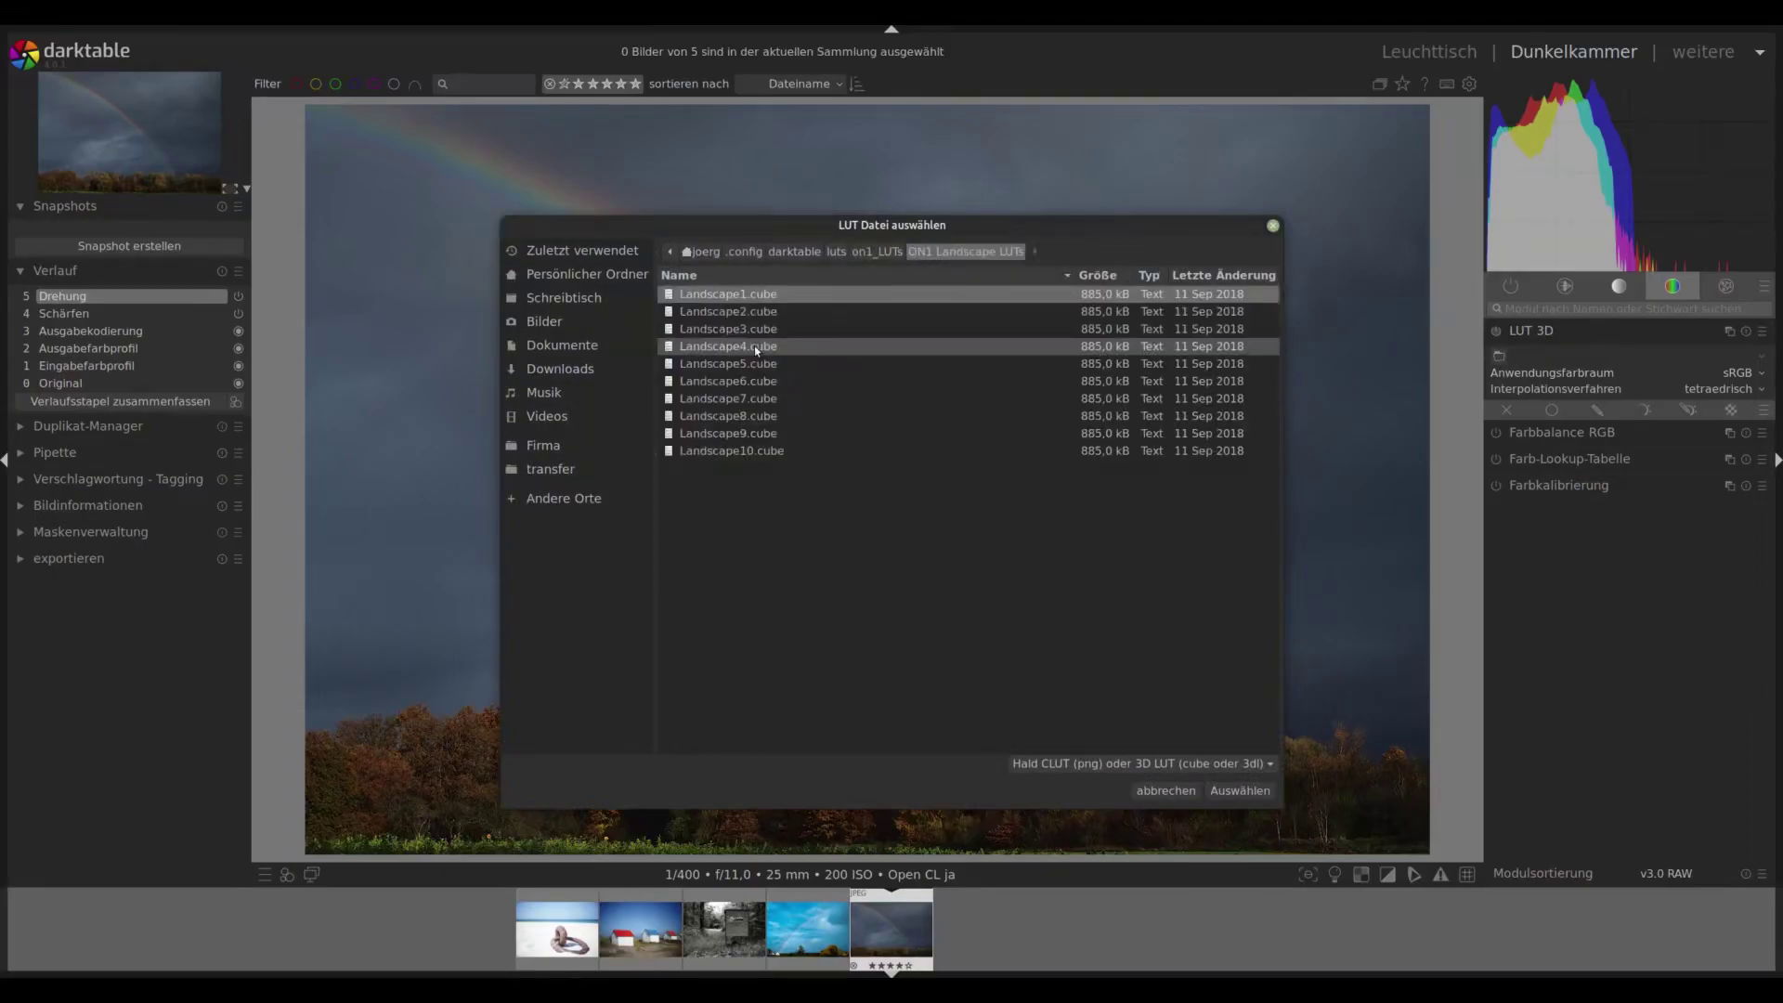
{"action": "left_click", "coordinate": [737, 296]}
{"action": "double_click", "coordinate": [738, 295]}
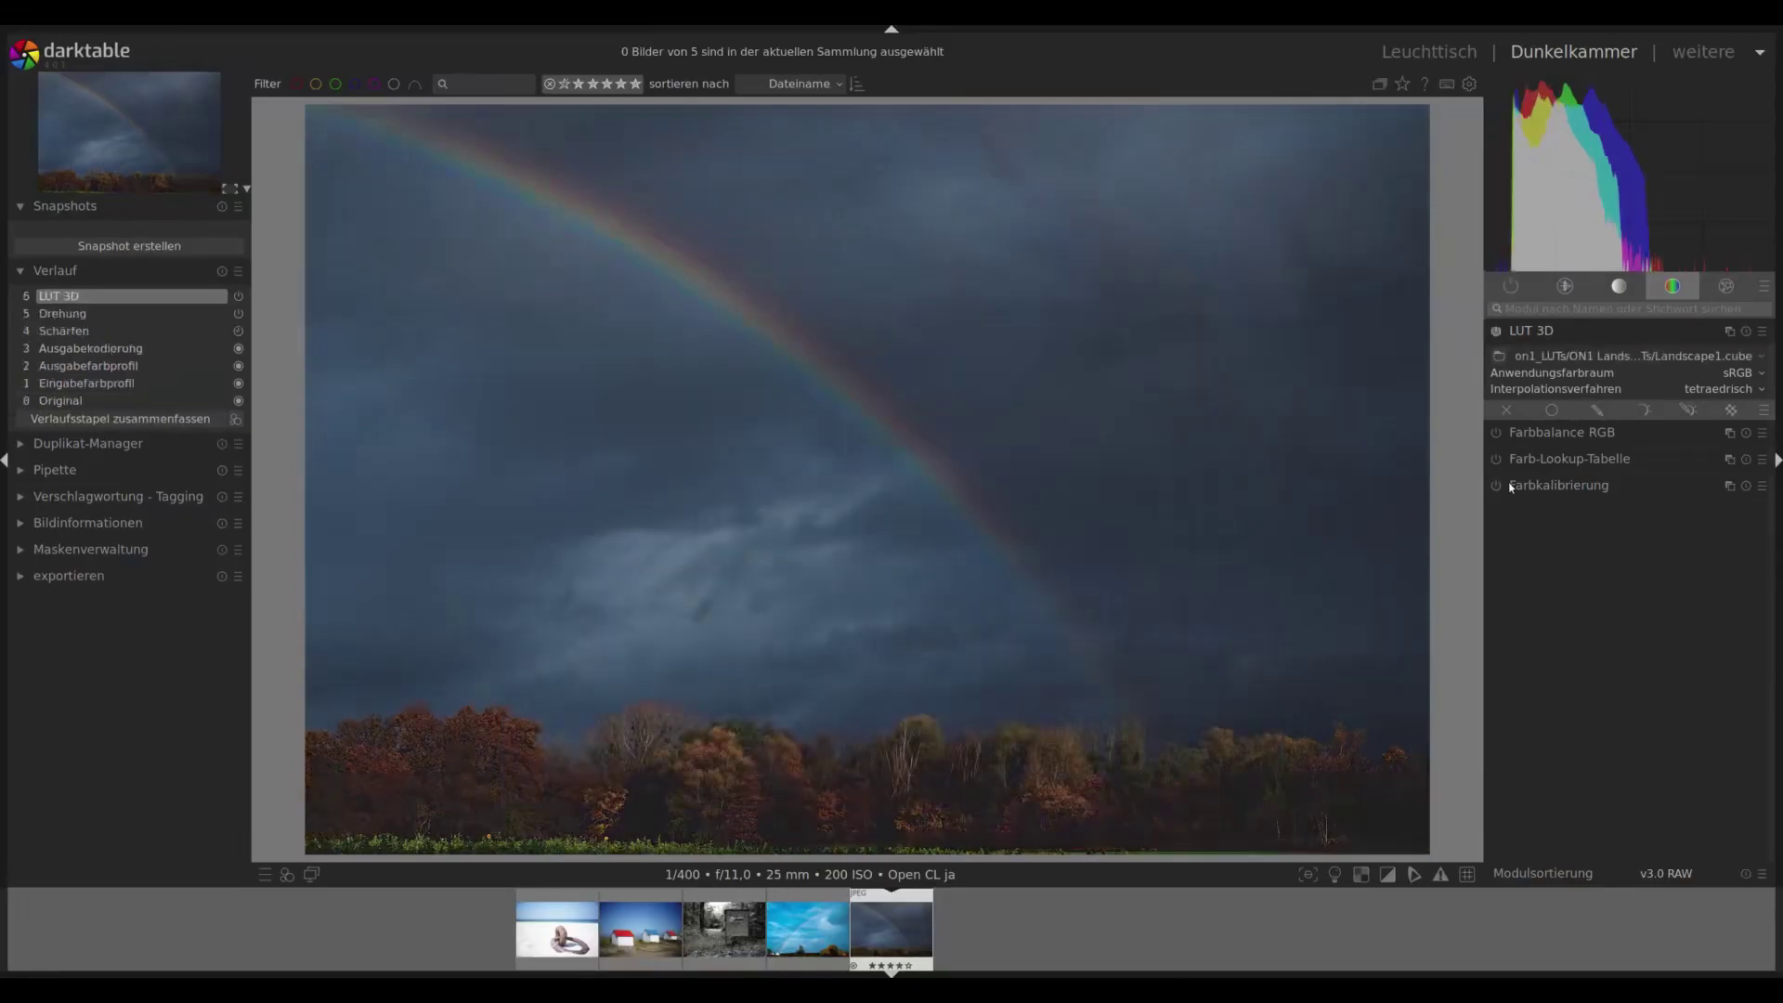
Try Landscape2, Landscape3 and Landscape4, then settle on Landscape6.cube.
{"action": "left_click", "coordinate": [1617, 357]}
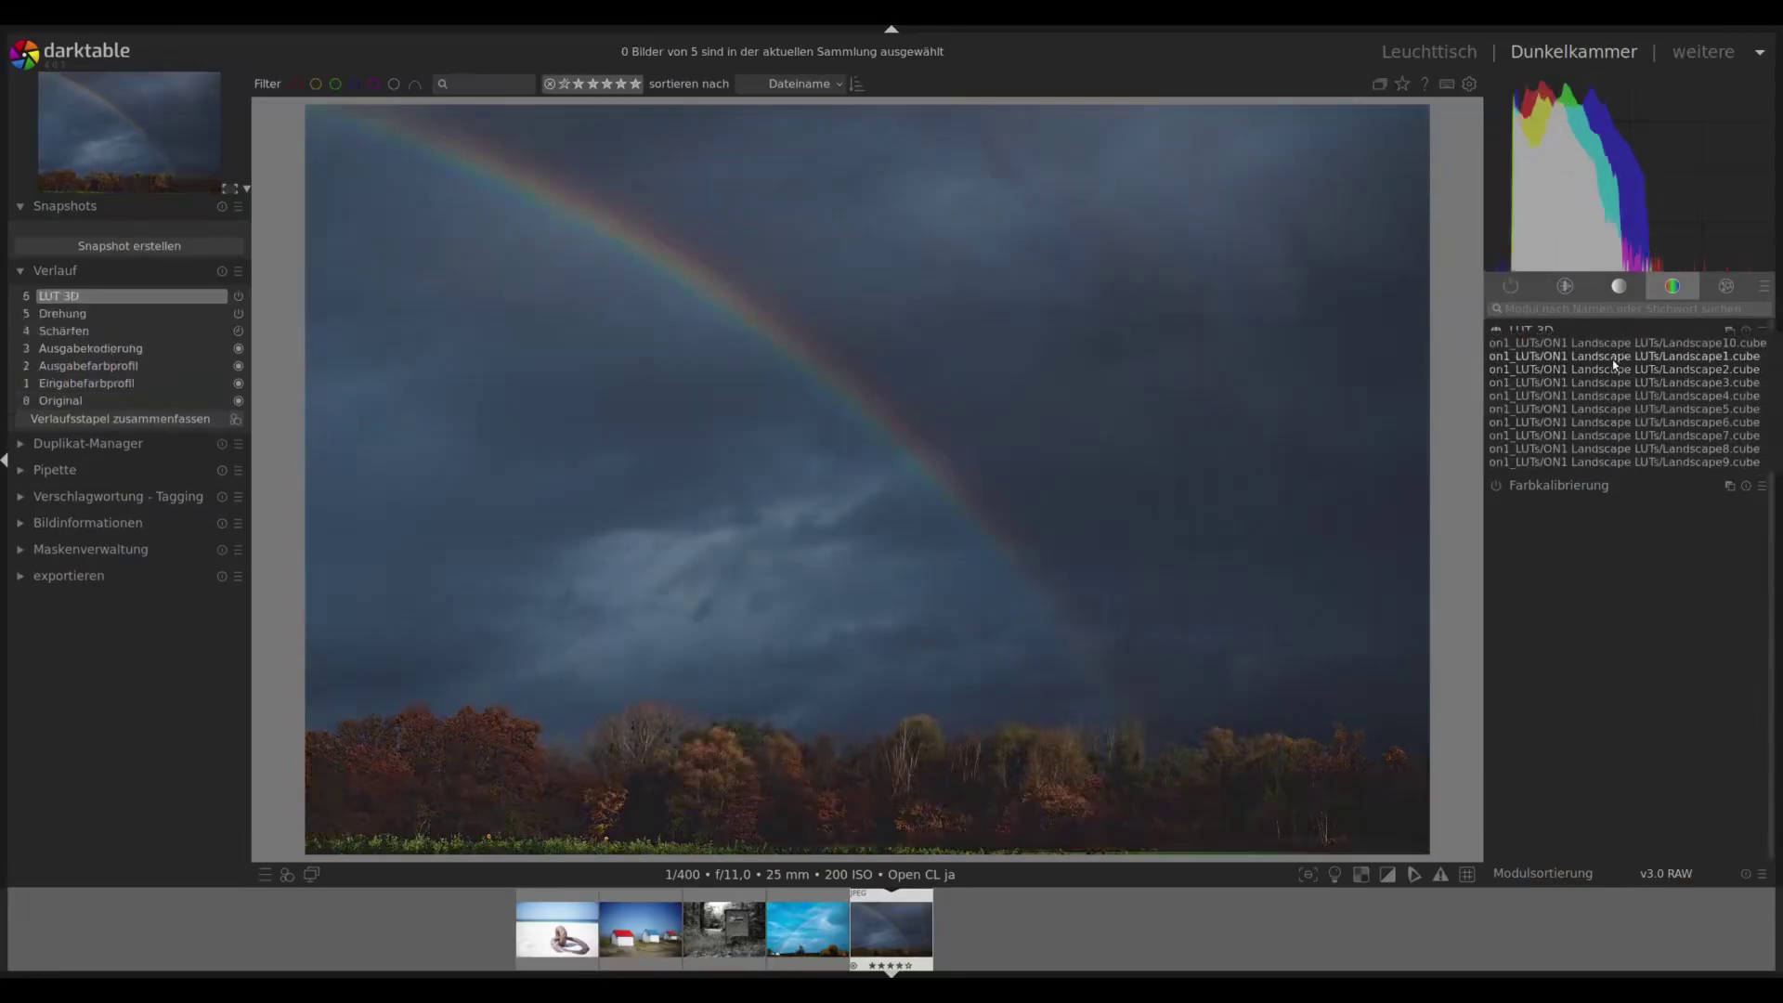
{"action": "left_click", "coordinate": [1613, 366]}
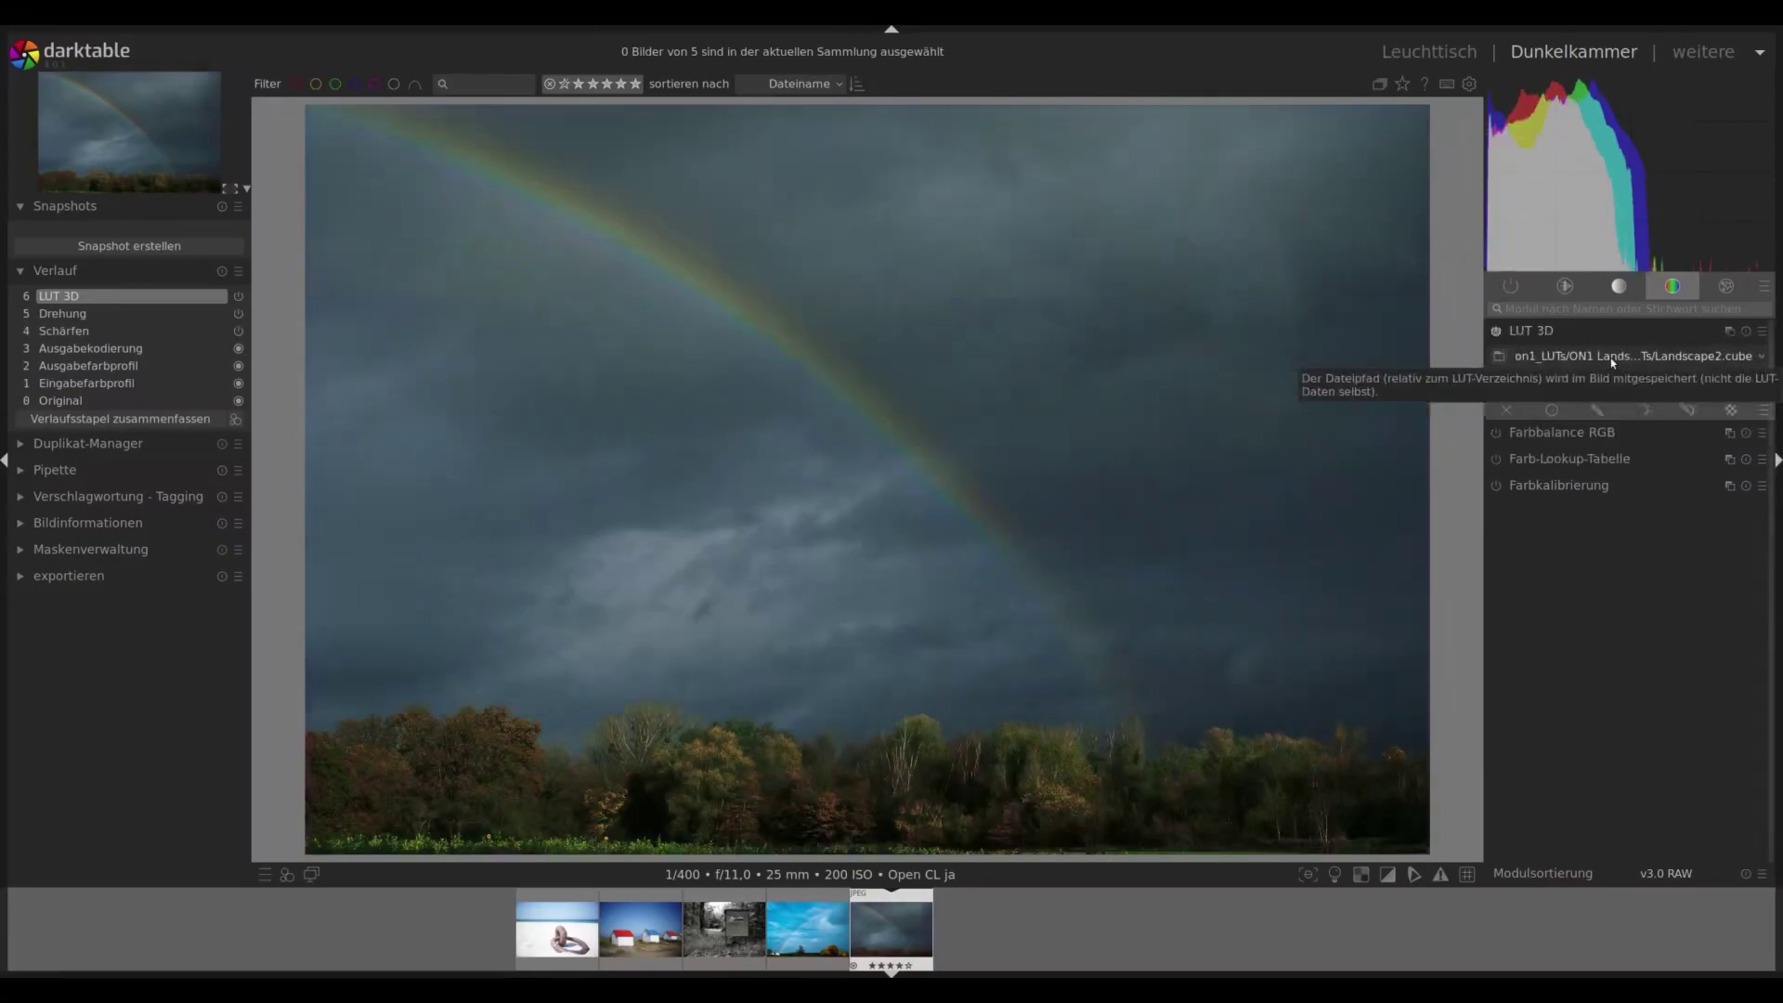
{"action": "left_click", "coordinate": [1610, 358]}
{"action": "left_click", "coordinate": [1612, 370]}
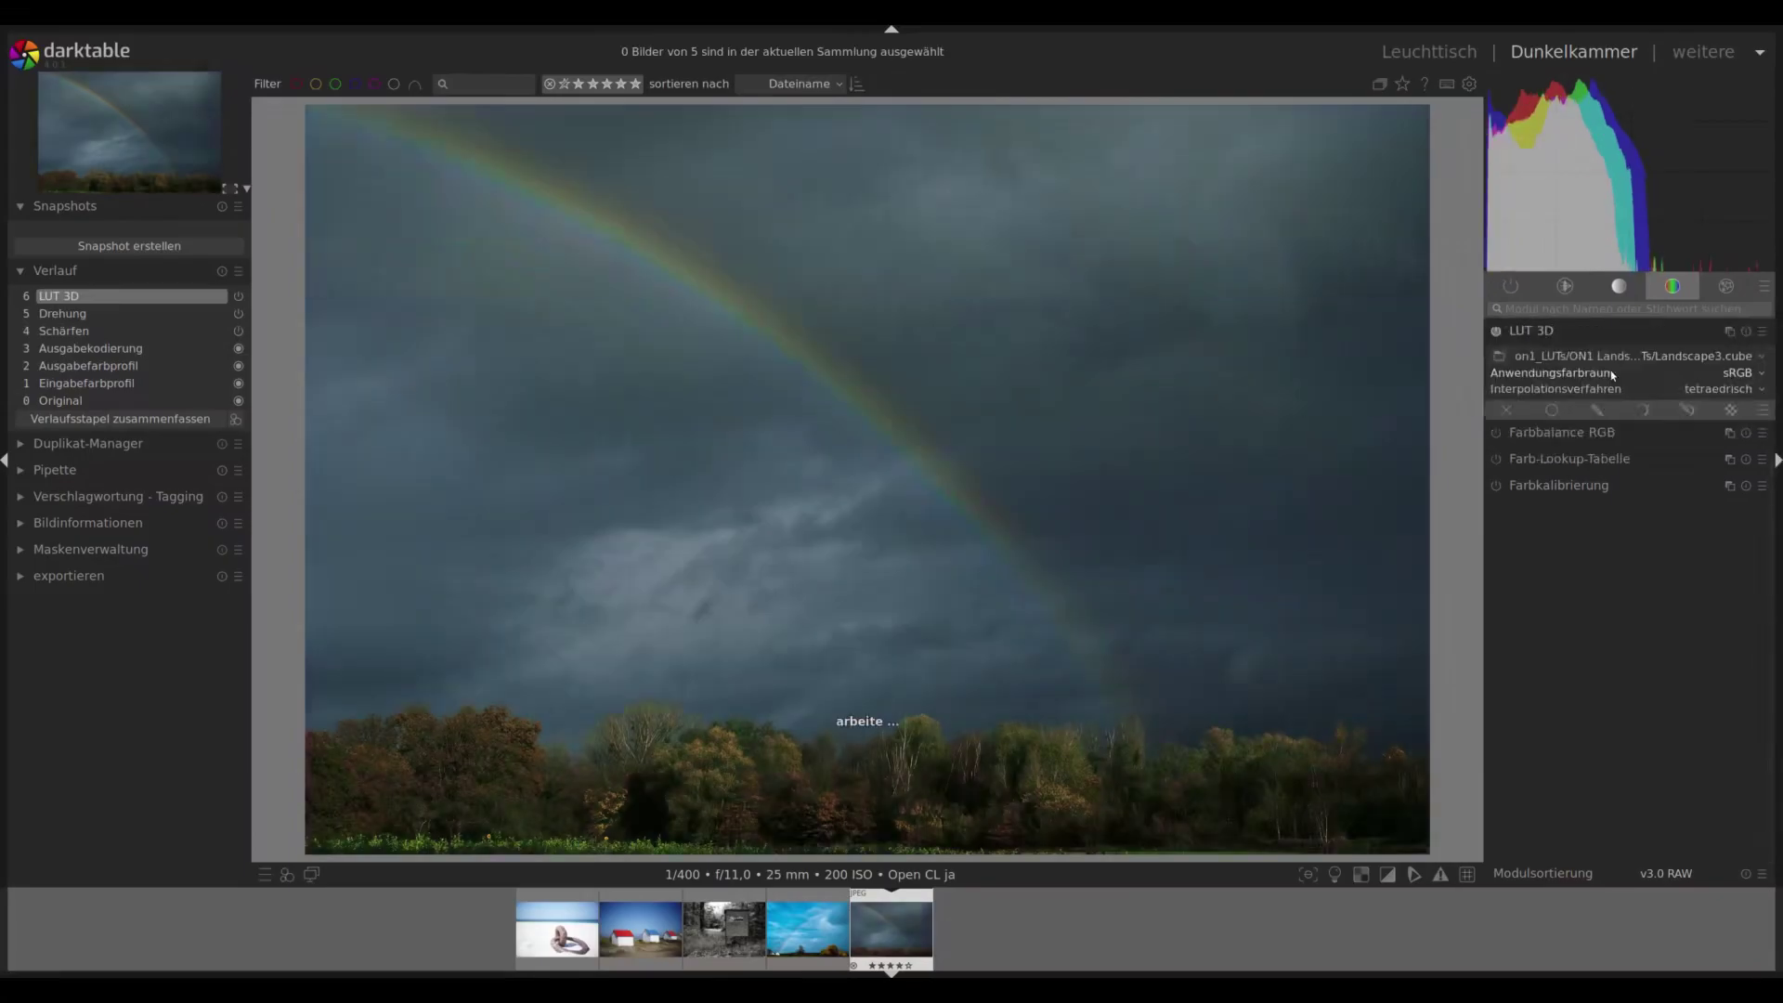
{"action": "left_click", "coordinate": [1613, 358]}
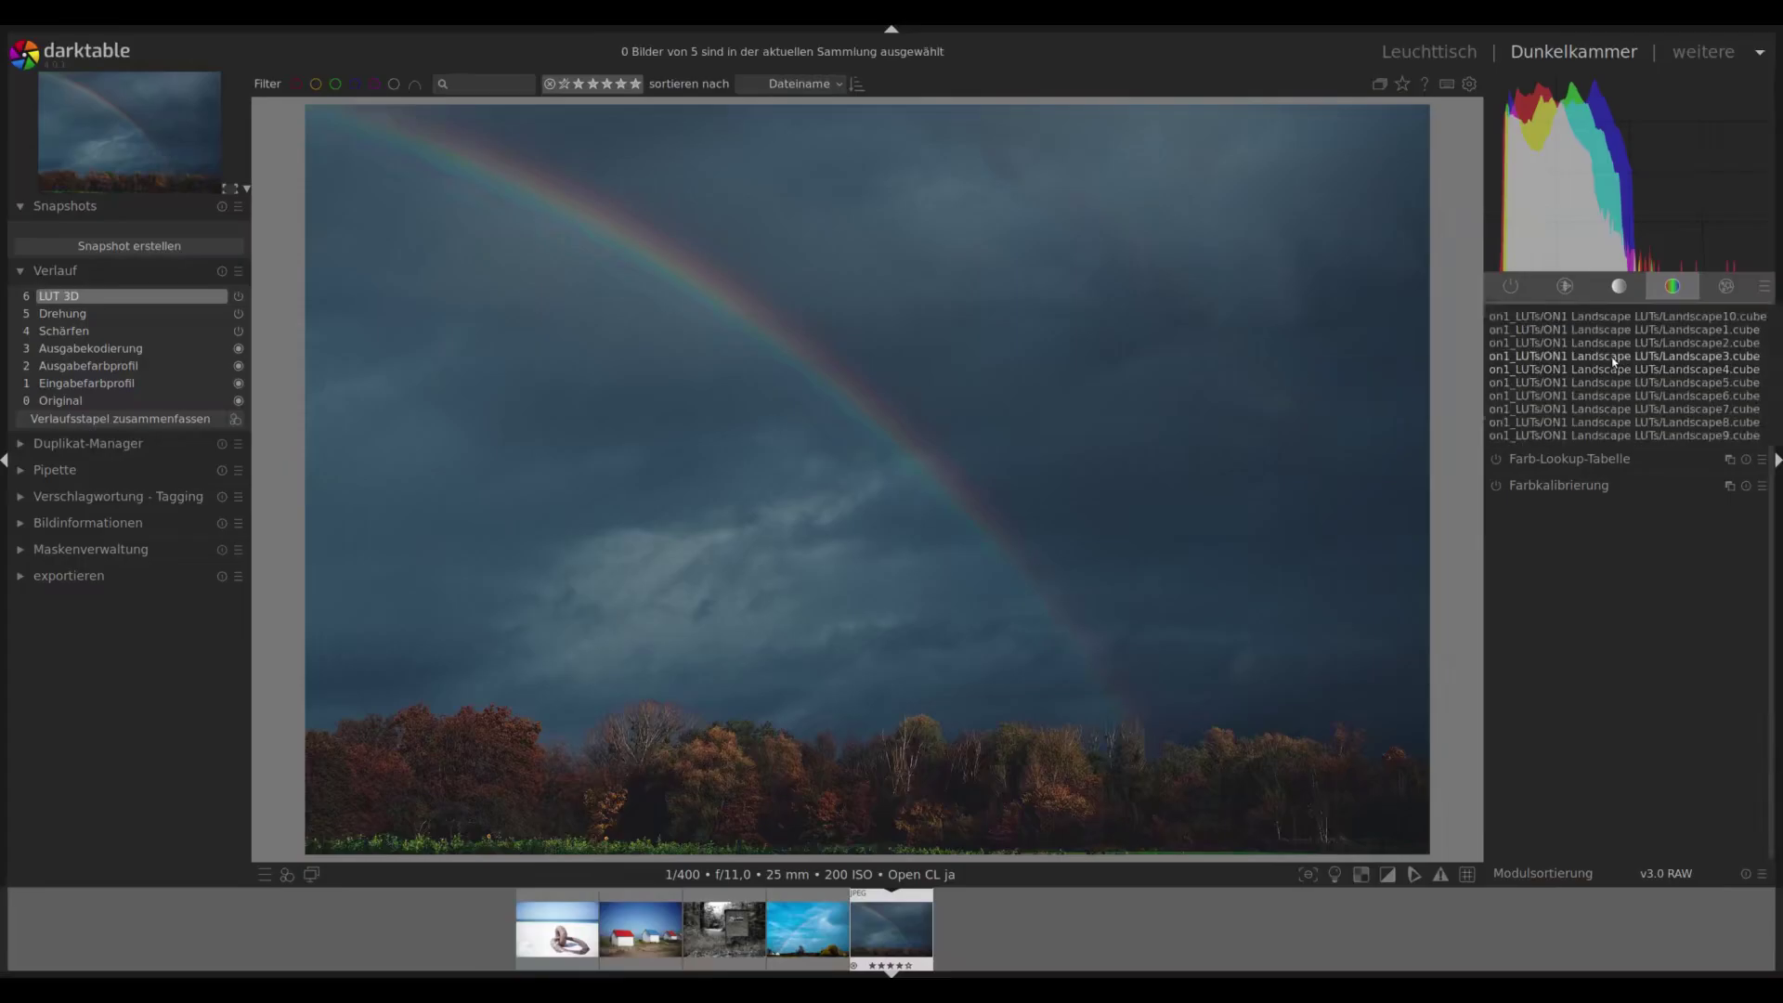
{"action": "left_click", "coordinate": [1612, 372]}
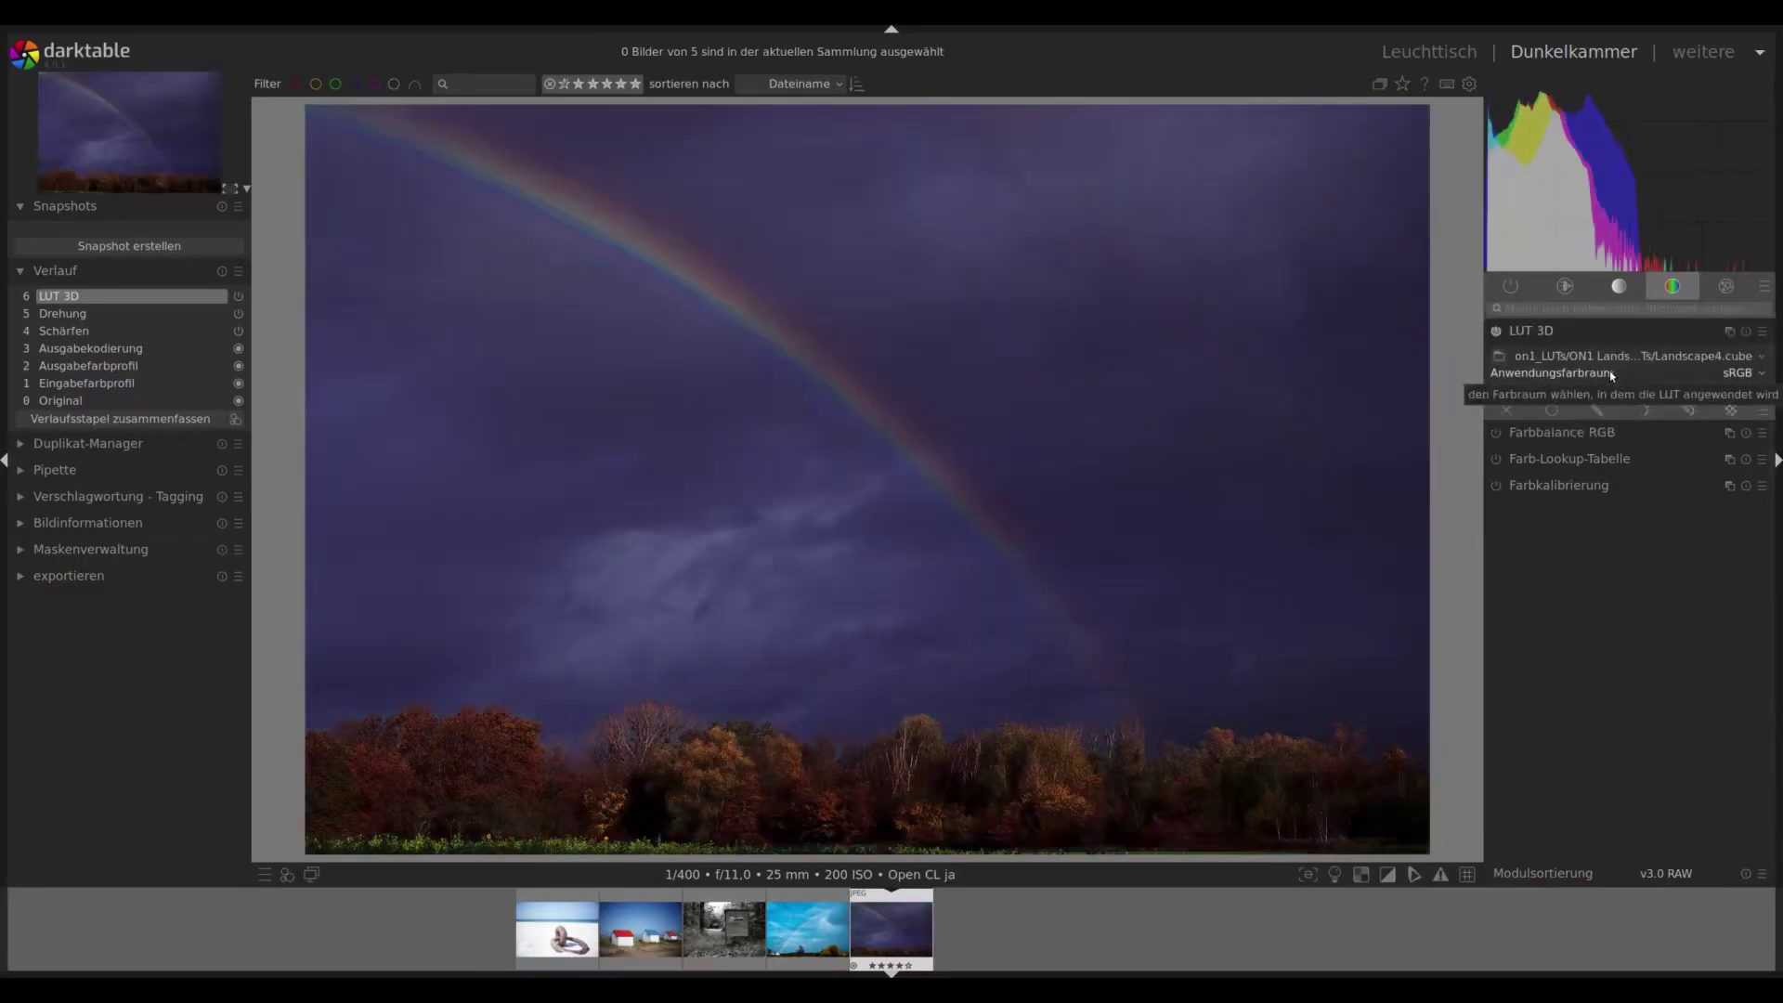
{"action": "left_click", "coordinate": [1611, 364]}
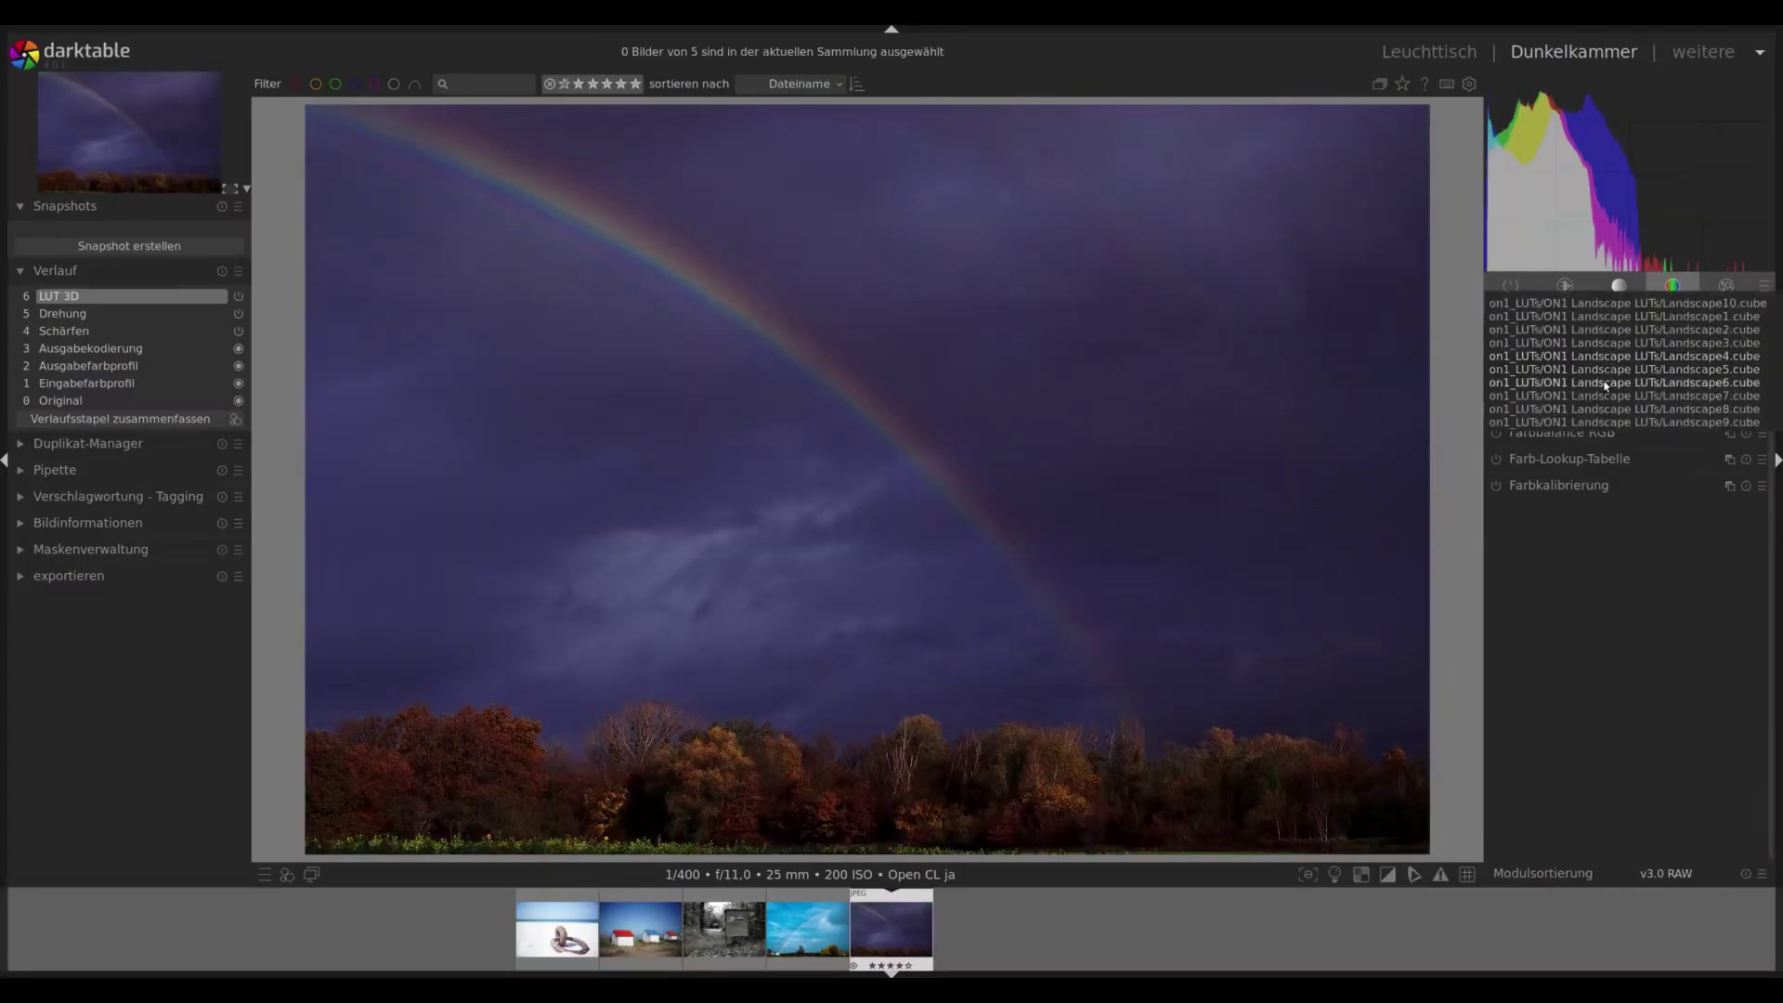
{"action": "left_click", "coordinate": [1605, 382]}
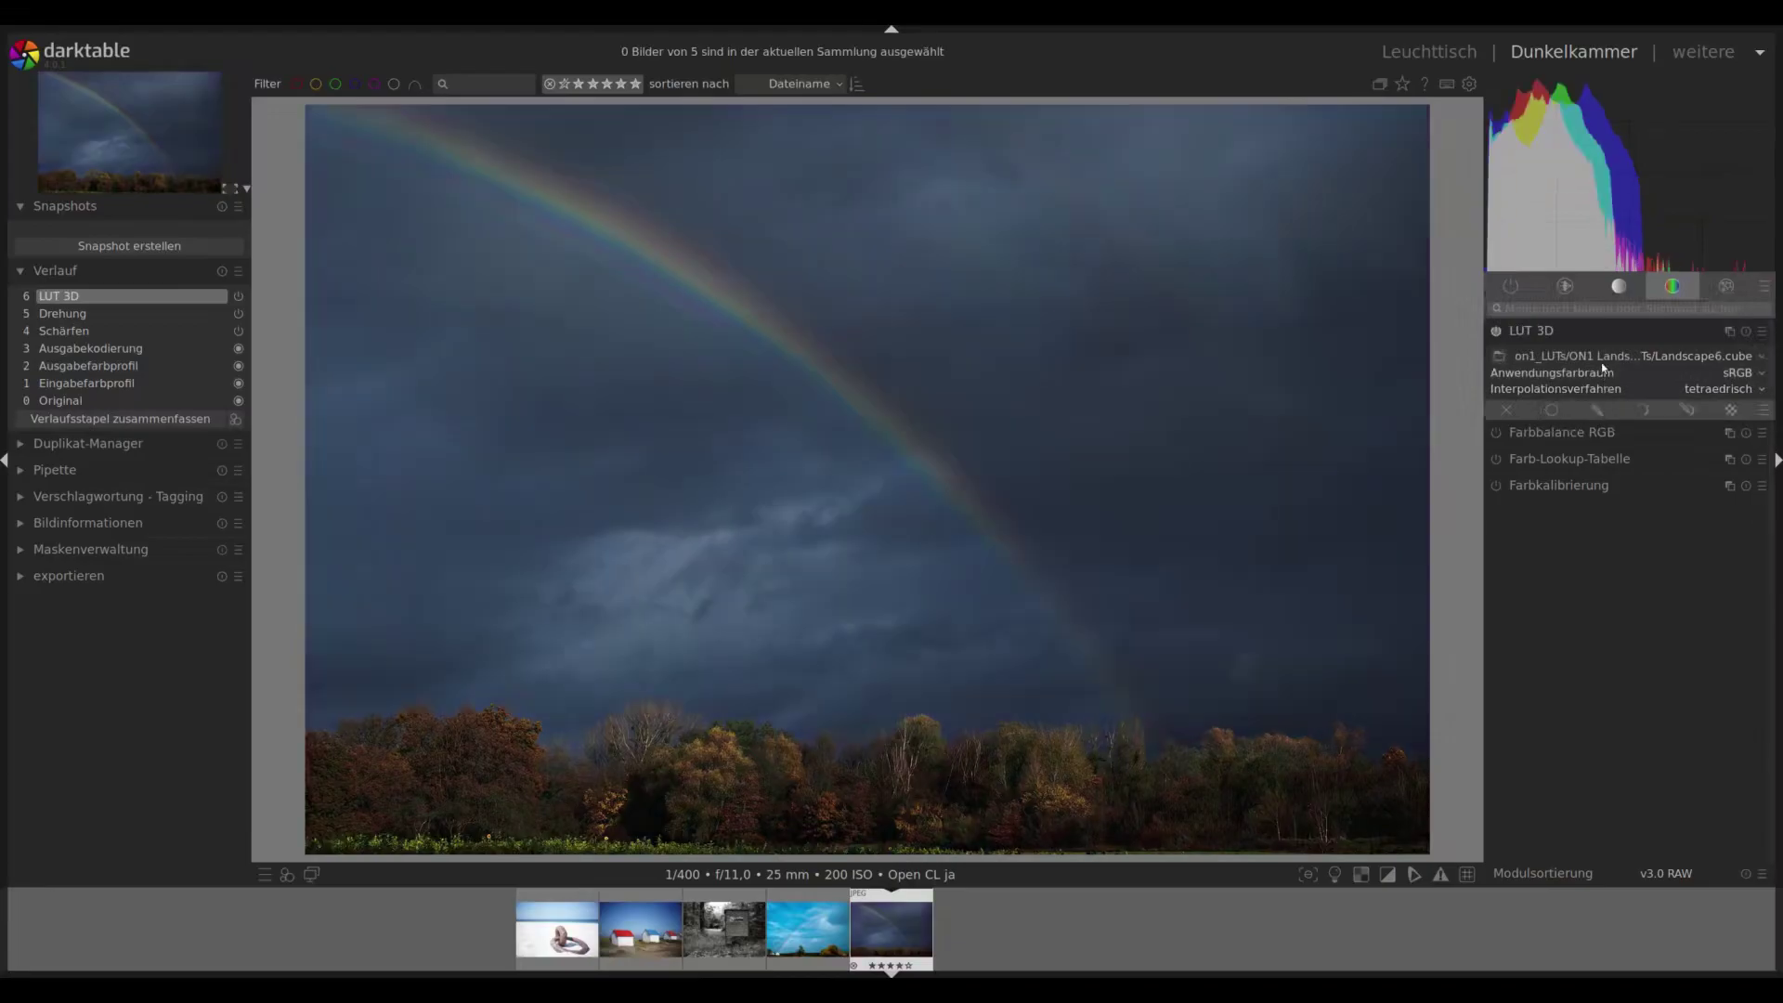
Compare the Landscape6 LUT on and off, then show its uniform blending controls.
{"action": "left_click", "coordinate": [1497, 332]}
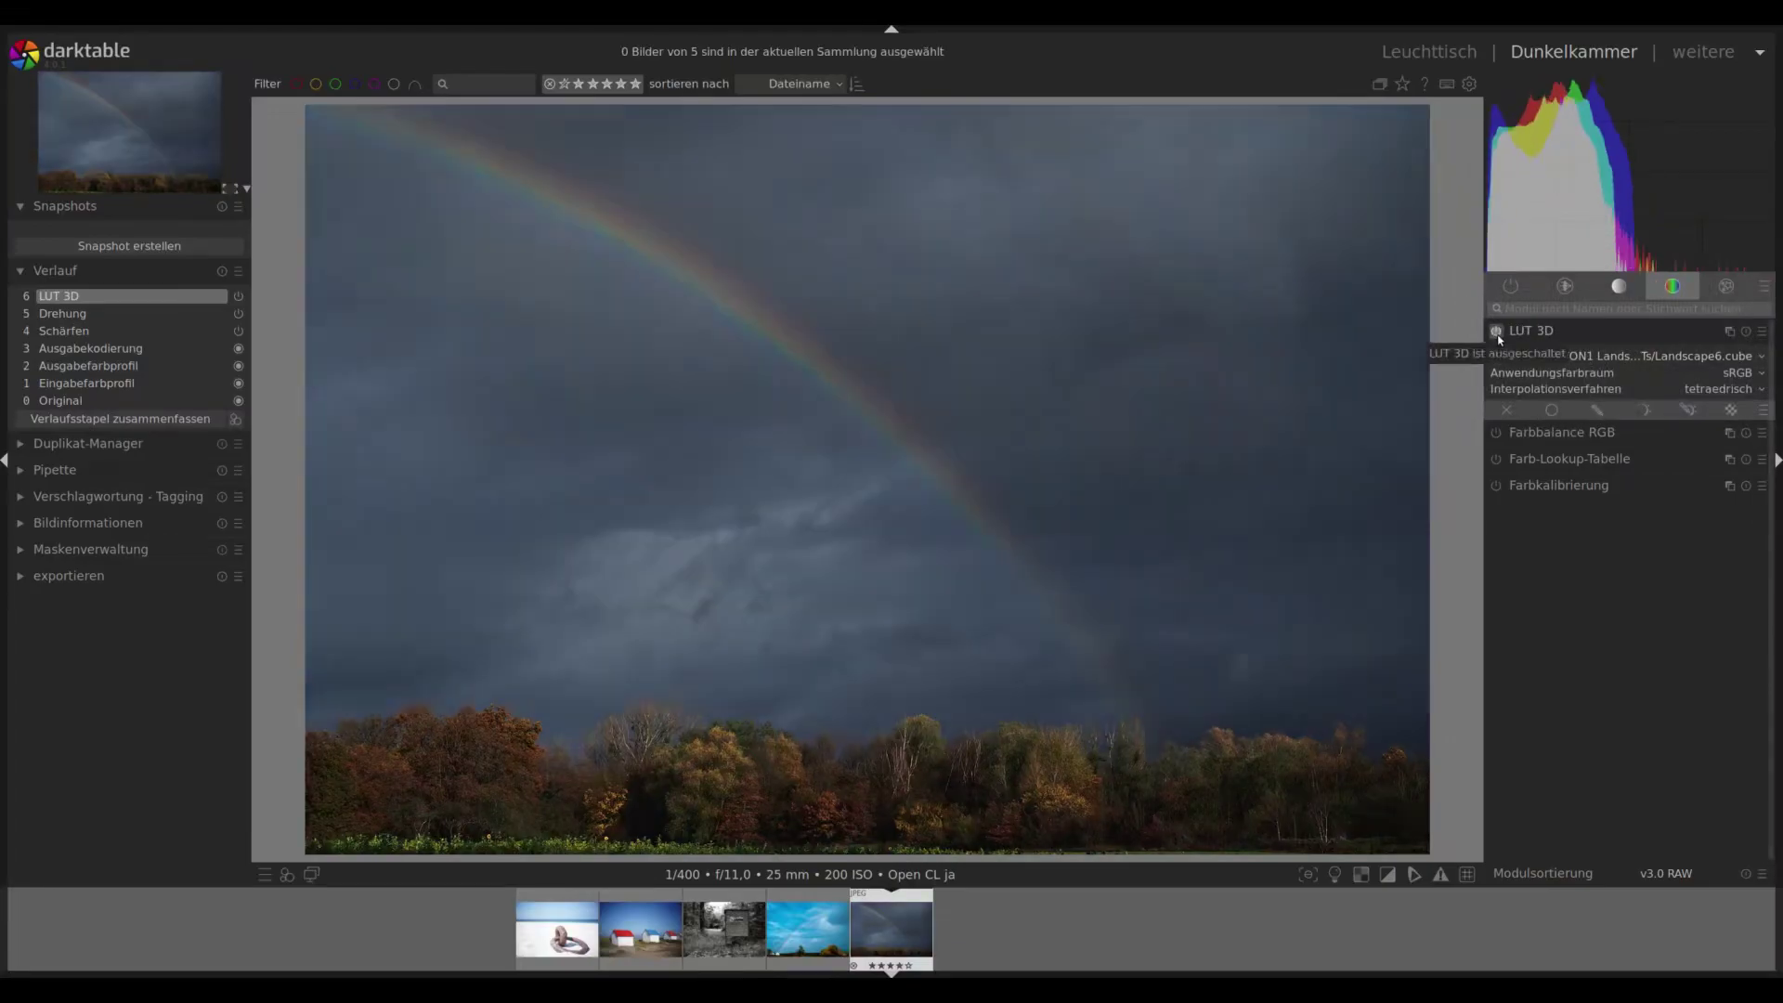
{"action": "left_click", "coordinate": [1497, 332]}
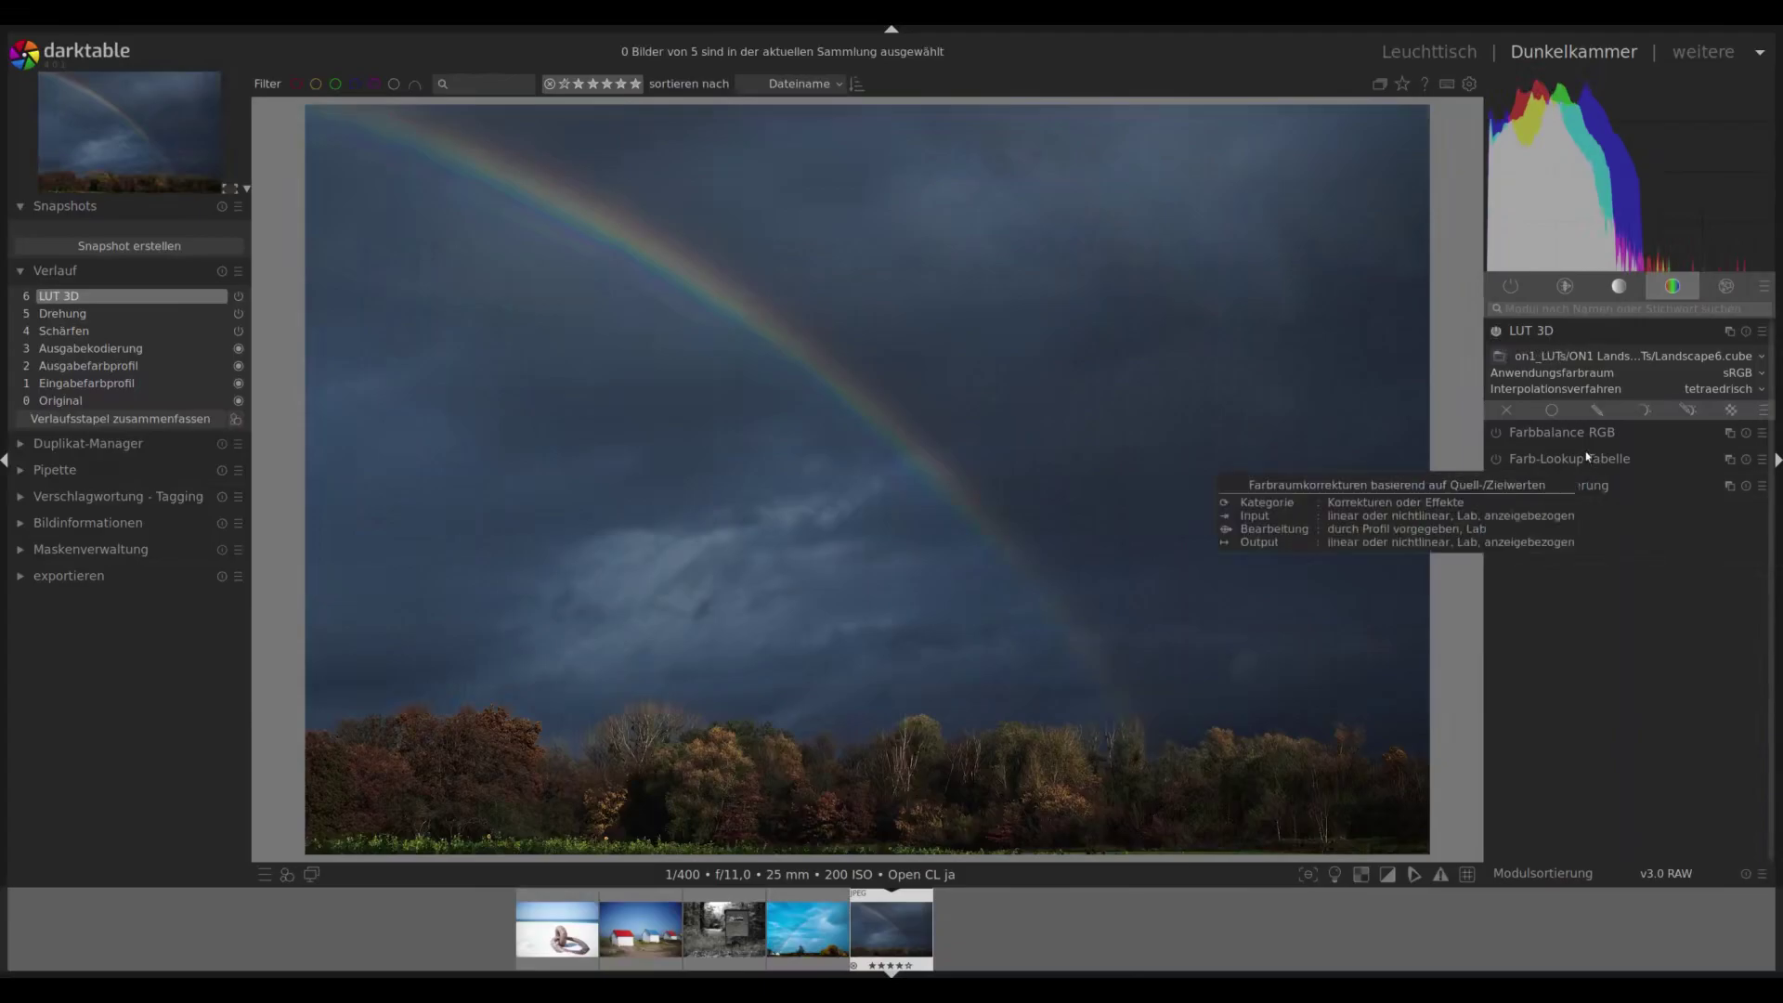
{"action": "left_click", "coordinate": [1552, 411]}
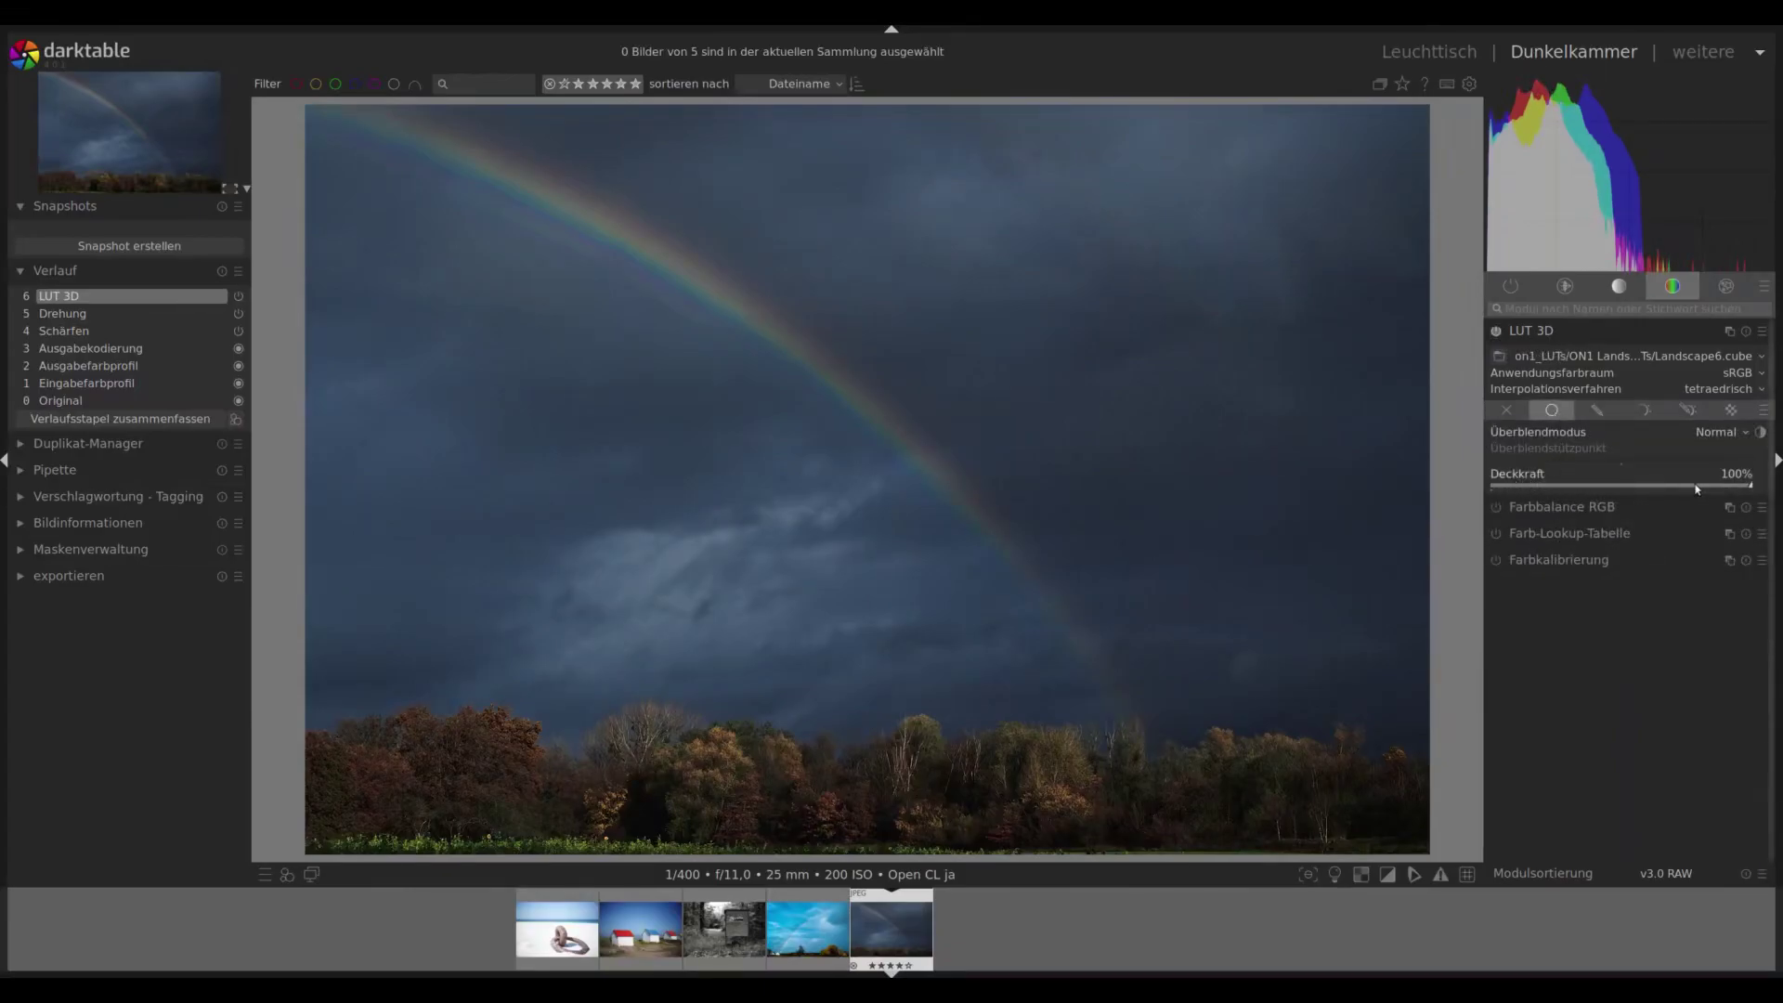
Set the Landscape6 LUT to 72% opacity in Adobe RGB, then switch to the beach-huts photo.
{"action": "scroll", "coordinate": [1726, 490], "scroll_direction": "down", "scroll_amount": 2}
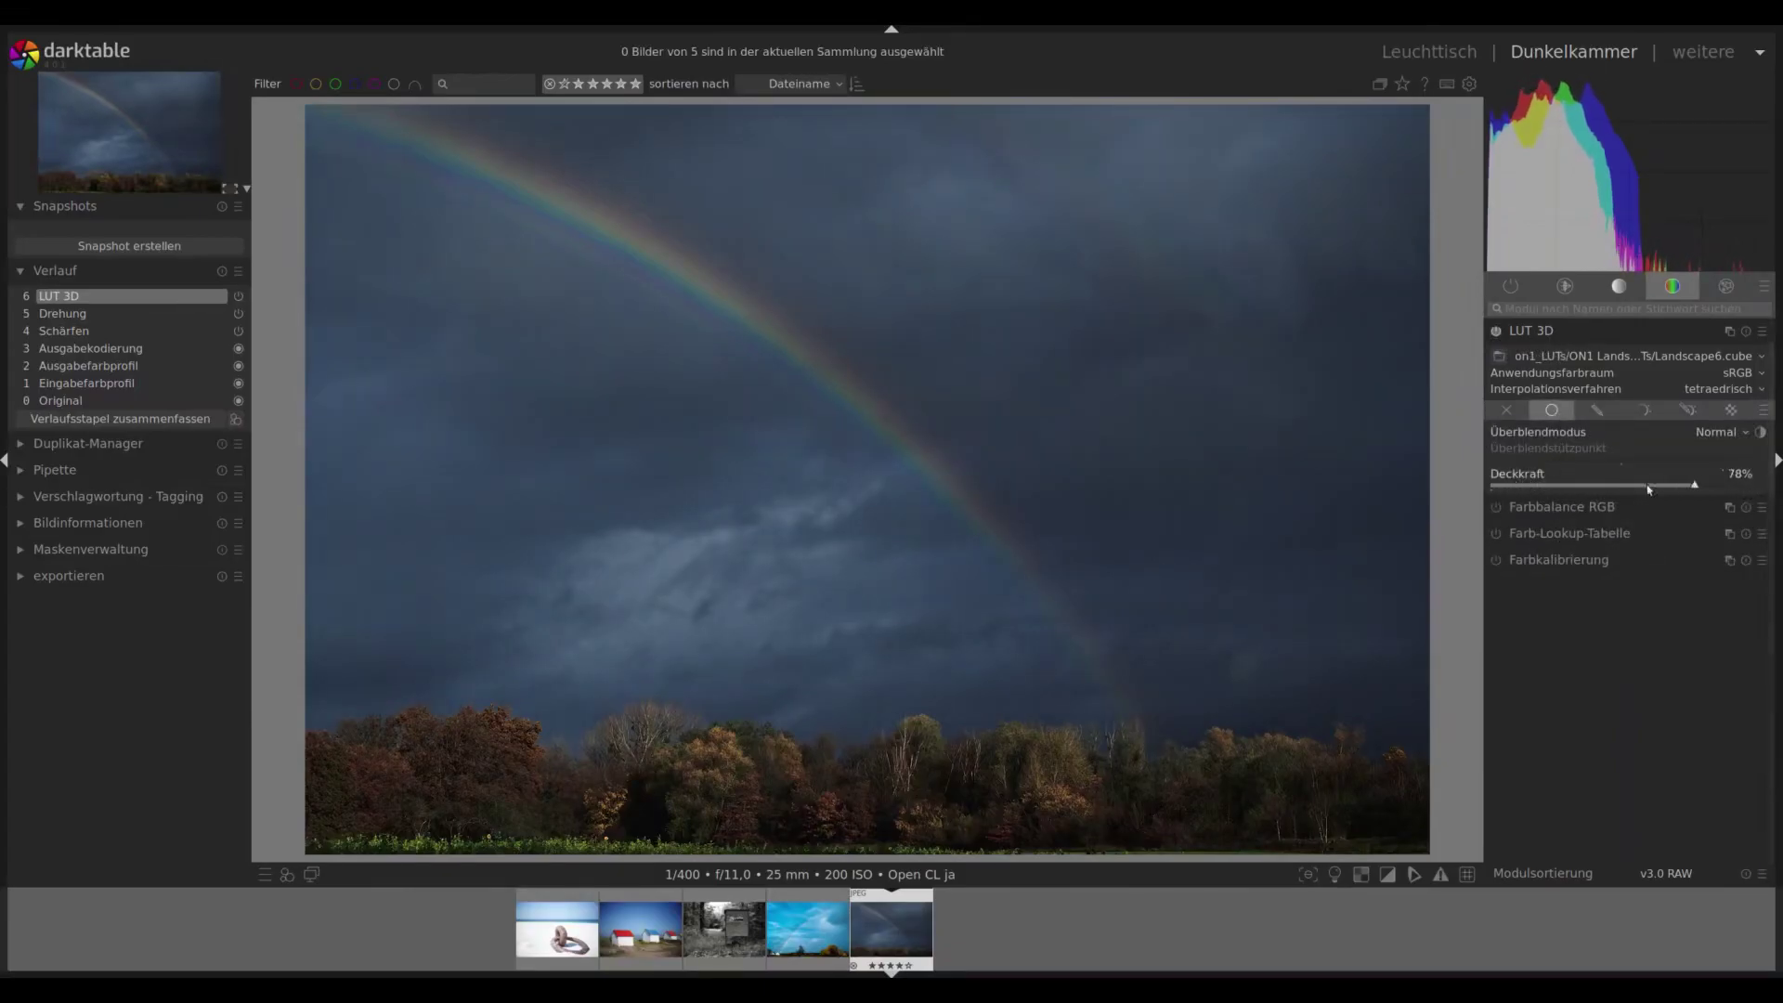
{"action": "mouse_move", "coordinate": [1726, 489]}
{"action": "left_mouse_down"}
{"action": "mouse_move", "coordinate": [1506, 489]}
{"action": "mouse_move", "coordinate": [1679, 485]}
{"action": "left_mouse_up"}
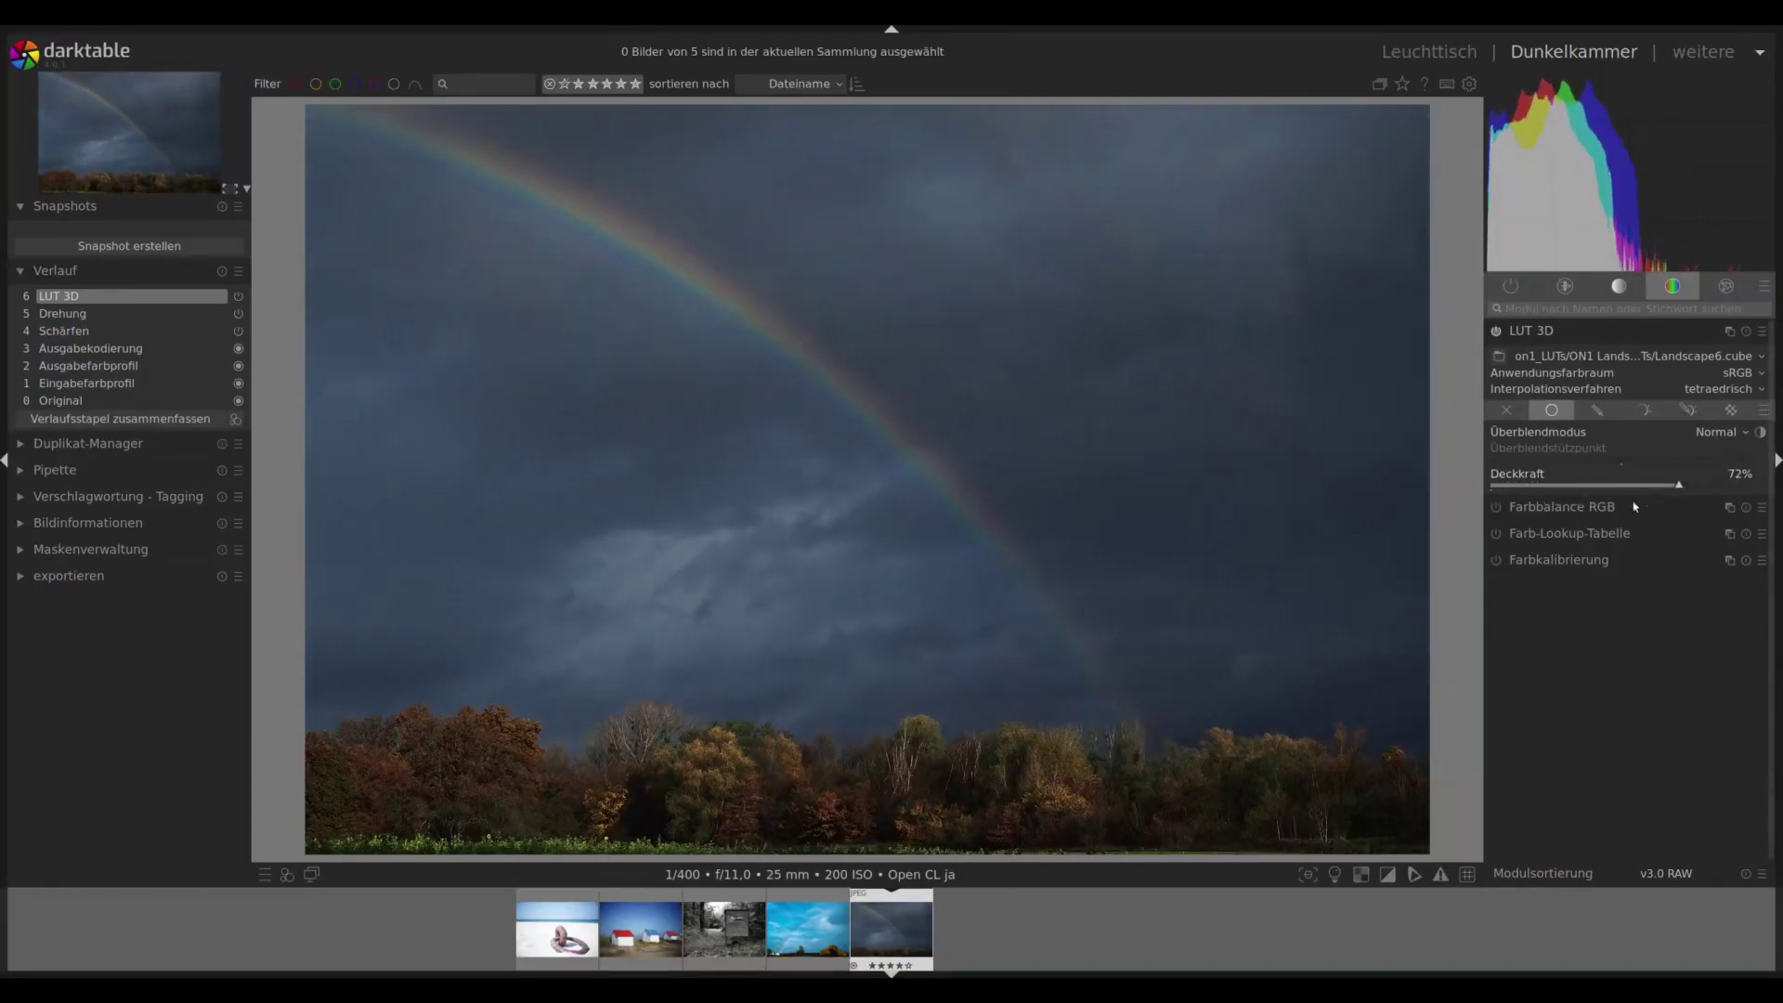
{"action": "left_click", "coordinate": [1742, 376]}
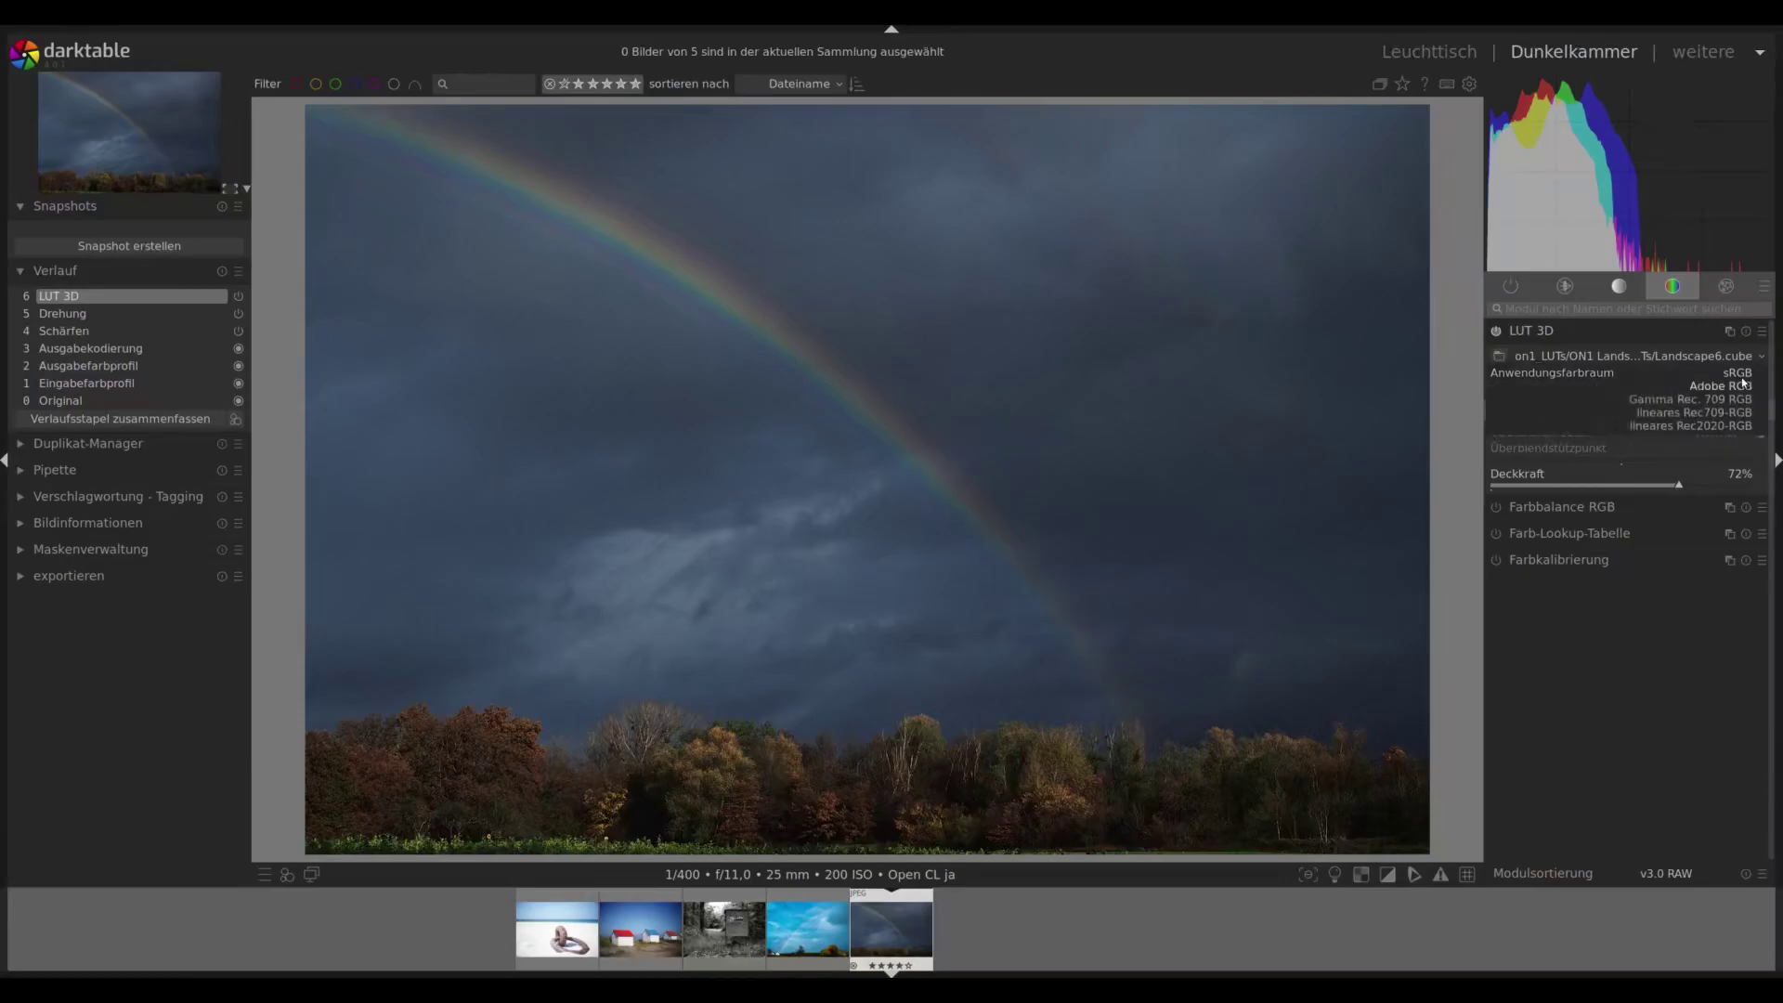
{"action": "left_click", "coordinate": [1737, 389]}
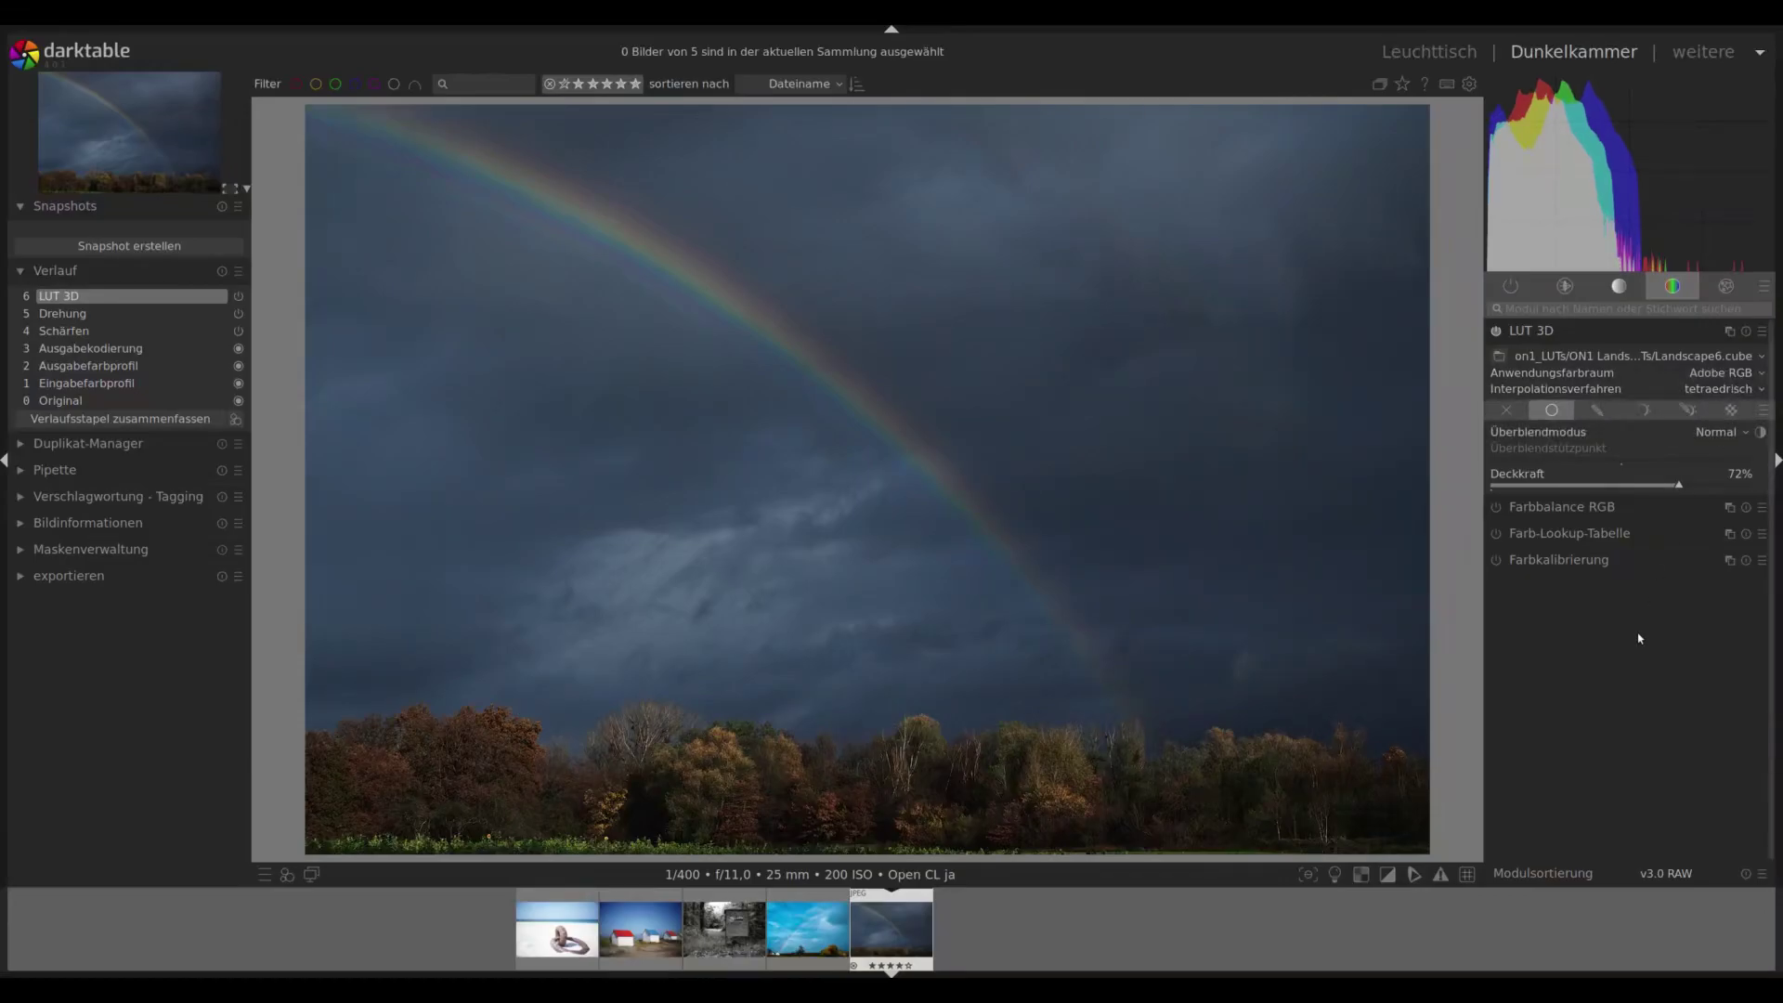
{"action": "mouse_move", "coordinate": [639, 929]}
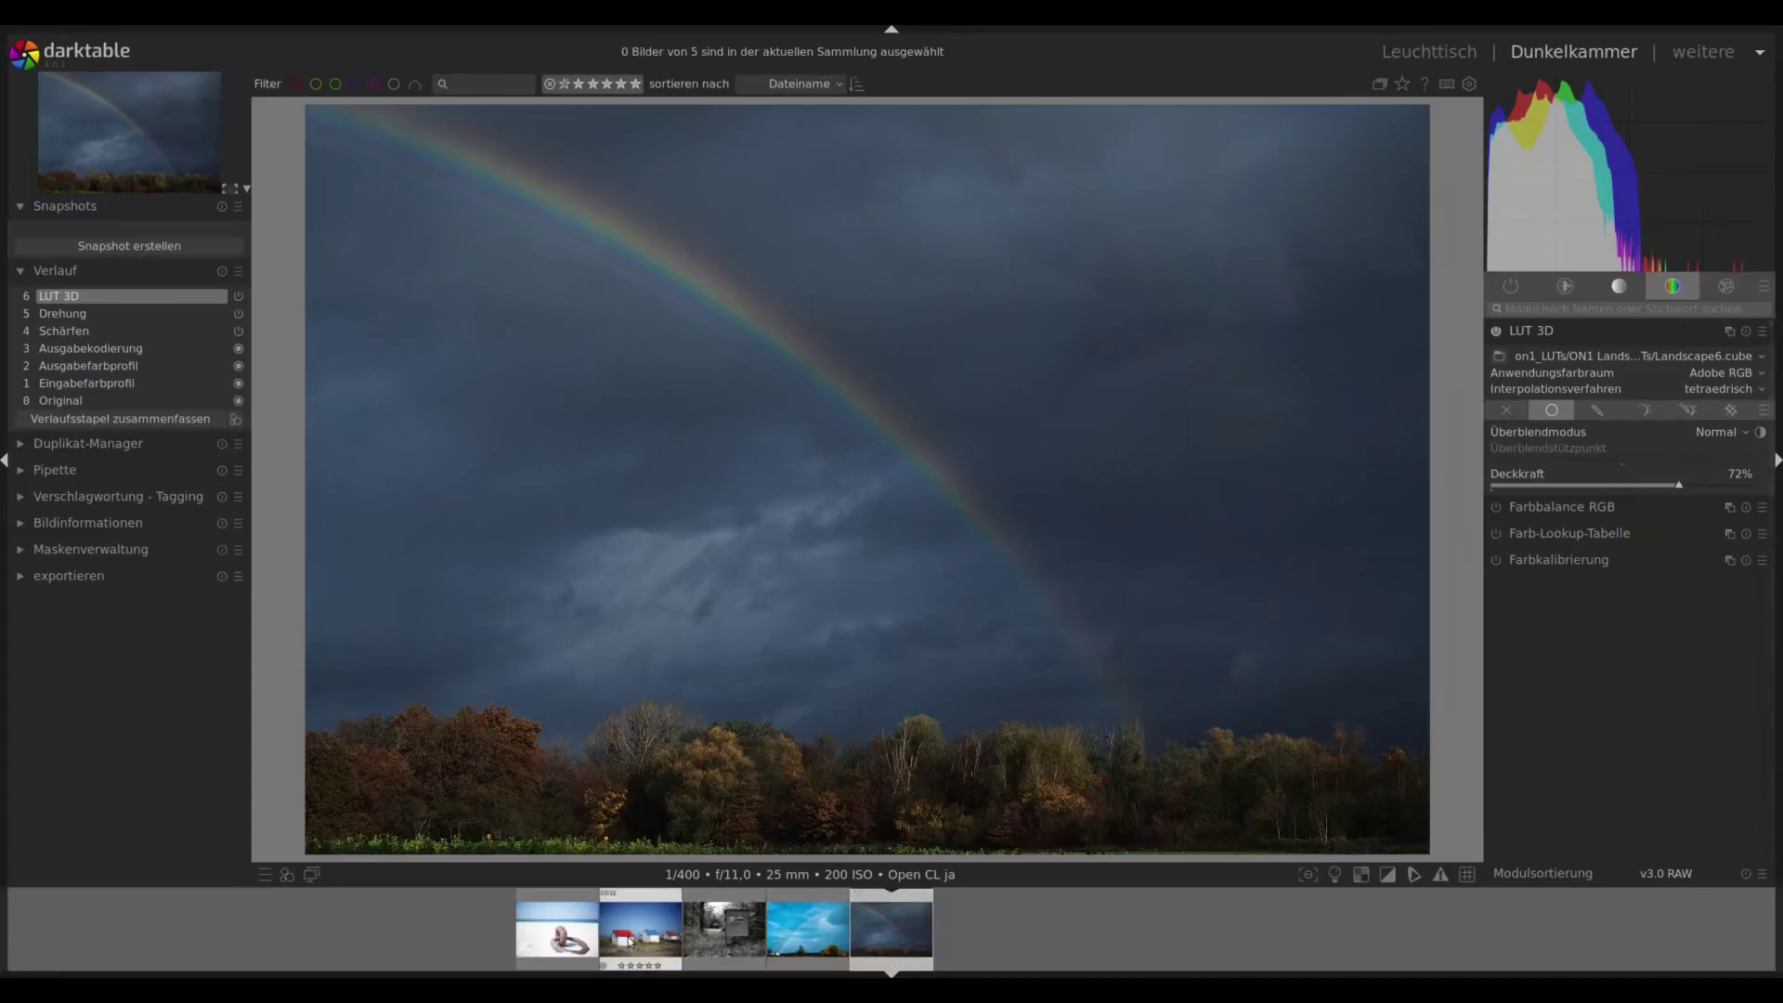
{"action": "left_click", "coordinate": [629, 941]}
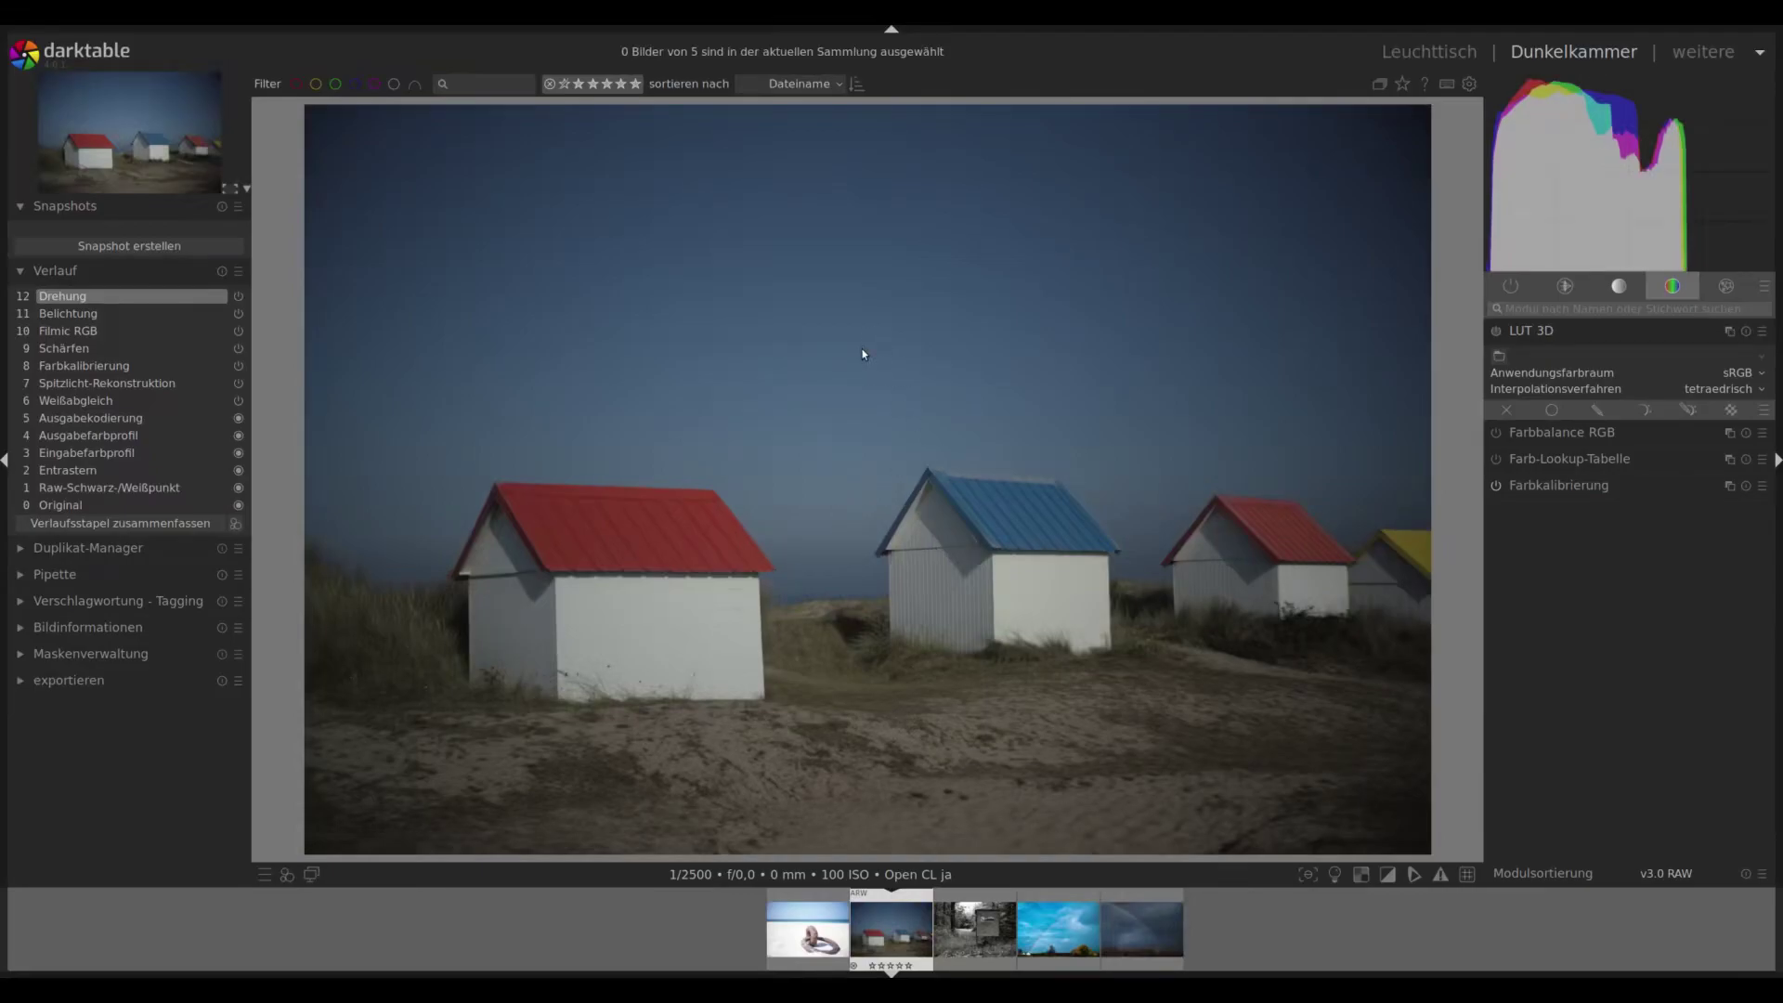
Load Cinematic-1.cube from on1_LUTs/ON1 Cinematic LUTs, then switch to Cinematic-2.cube.
{"action": "left_click", "coordinate": [1500, 356]}
{"action": "double_click", "coordinate": [715, 328]}
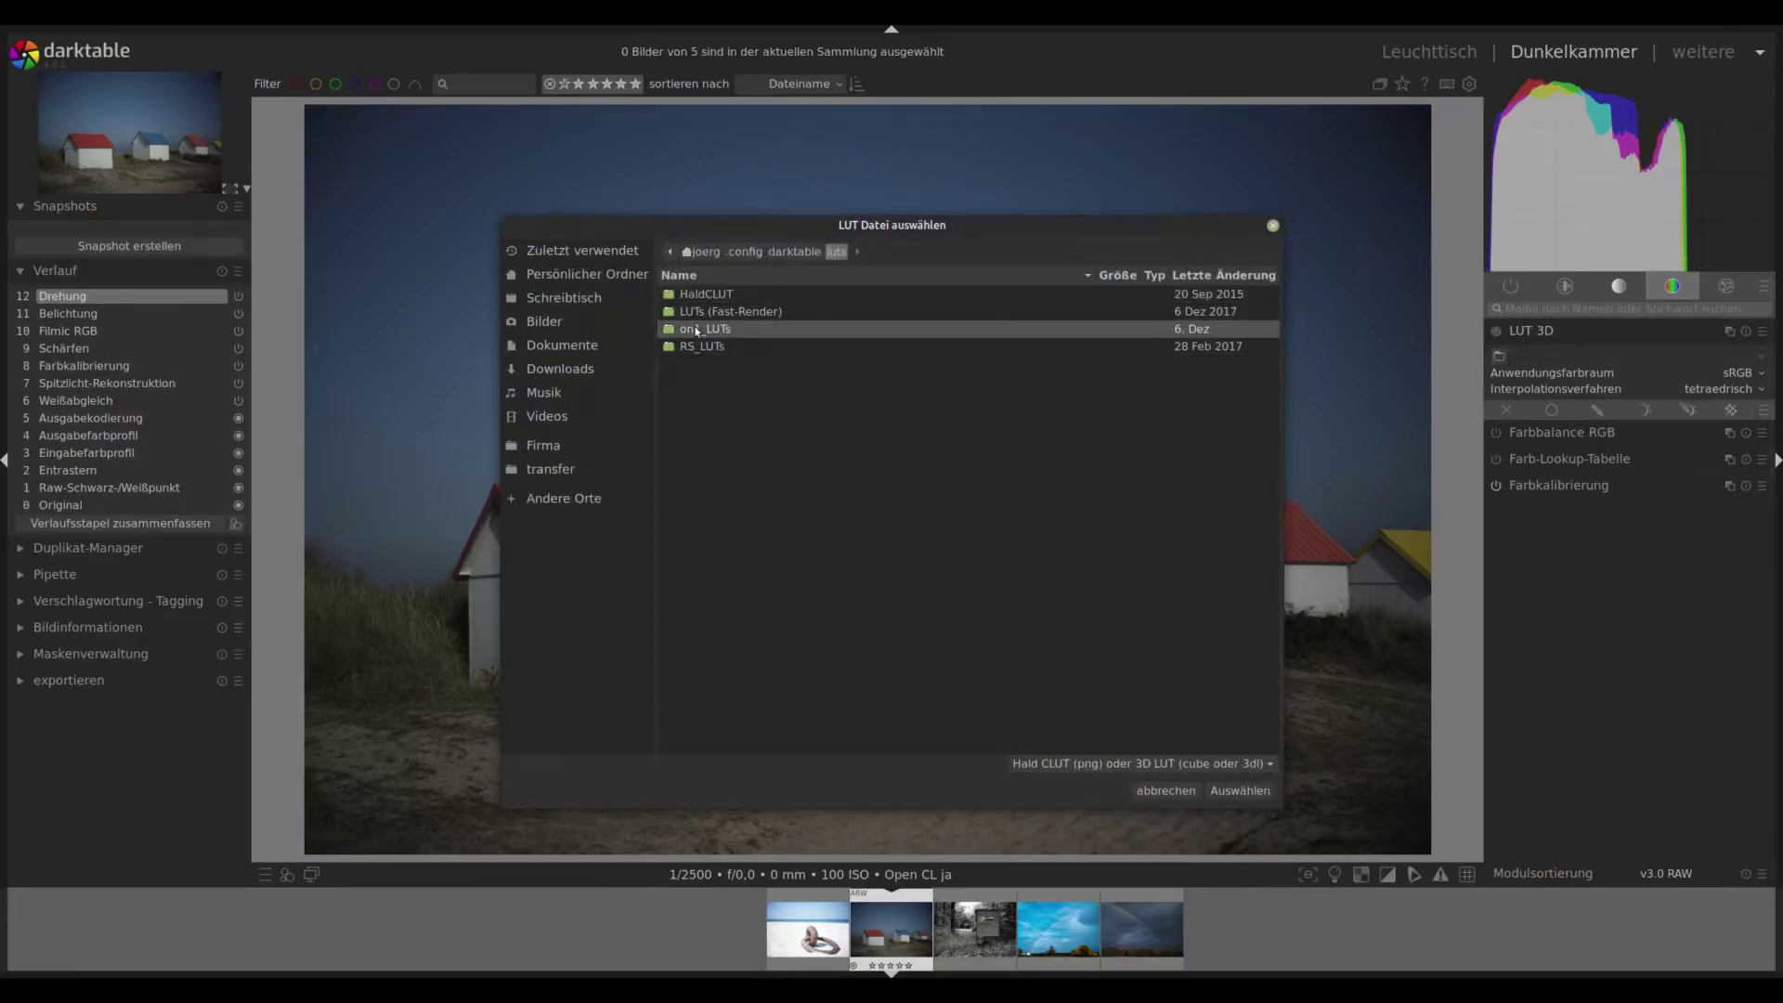
{"action": "double_click", "coordinate": [721, 313]}
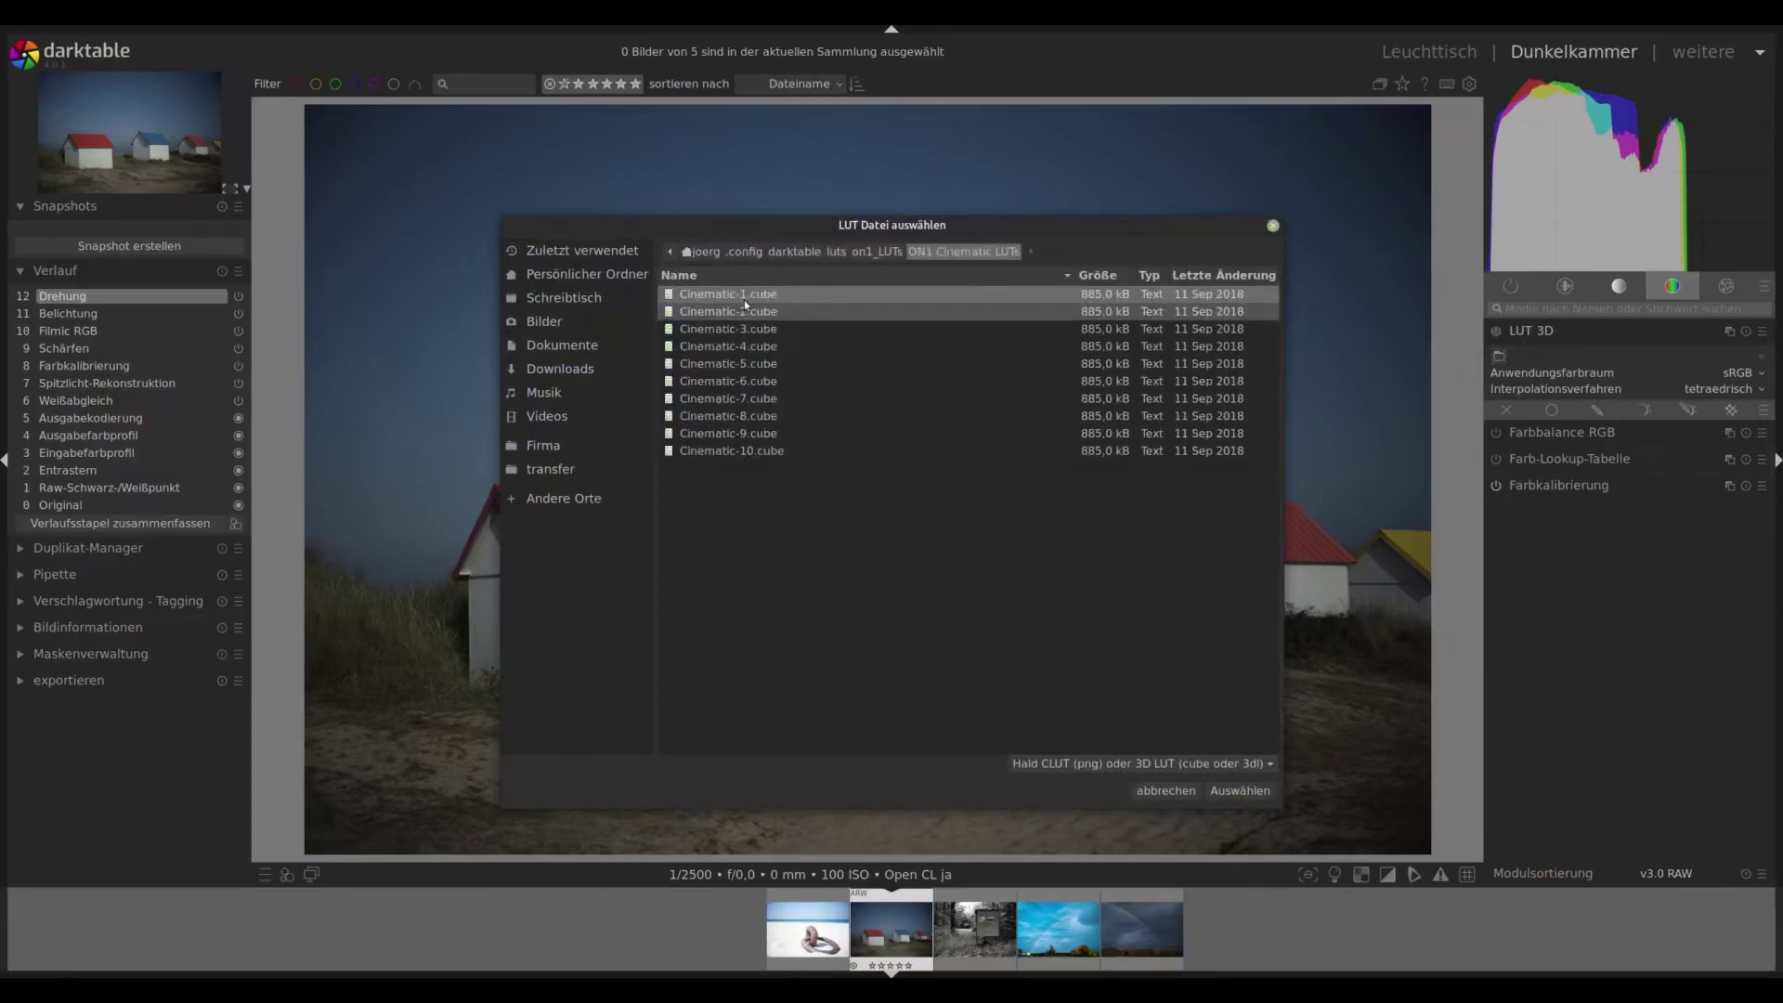
{"action": "double_click", "coordinate": [744, 295]}
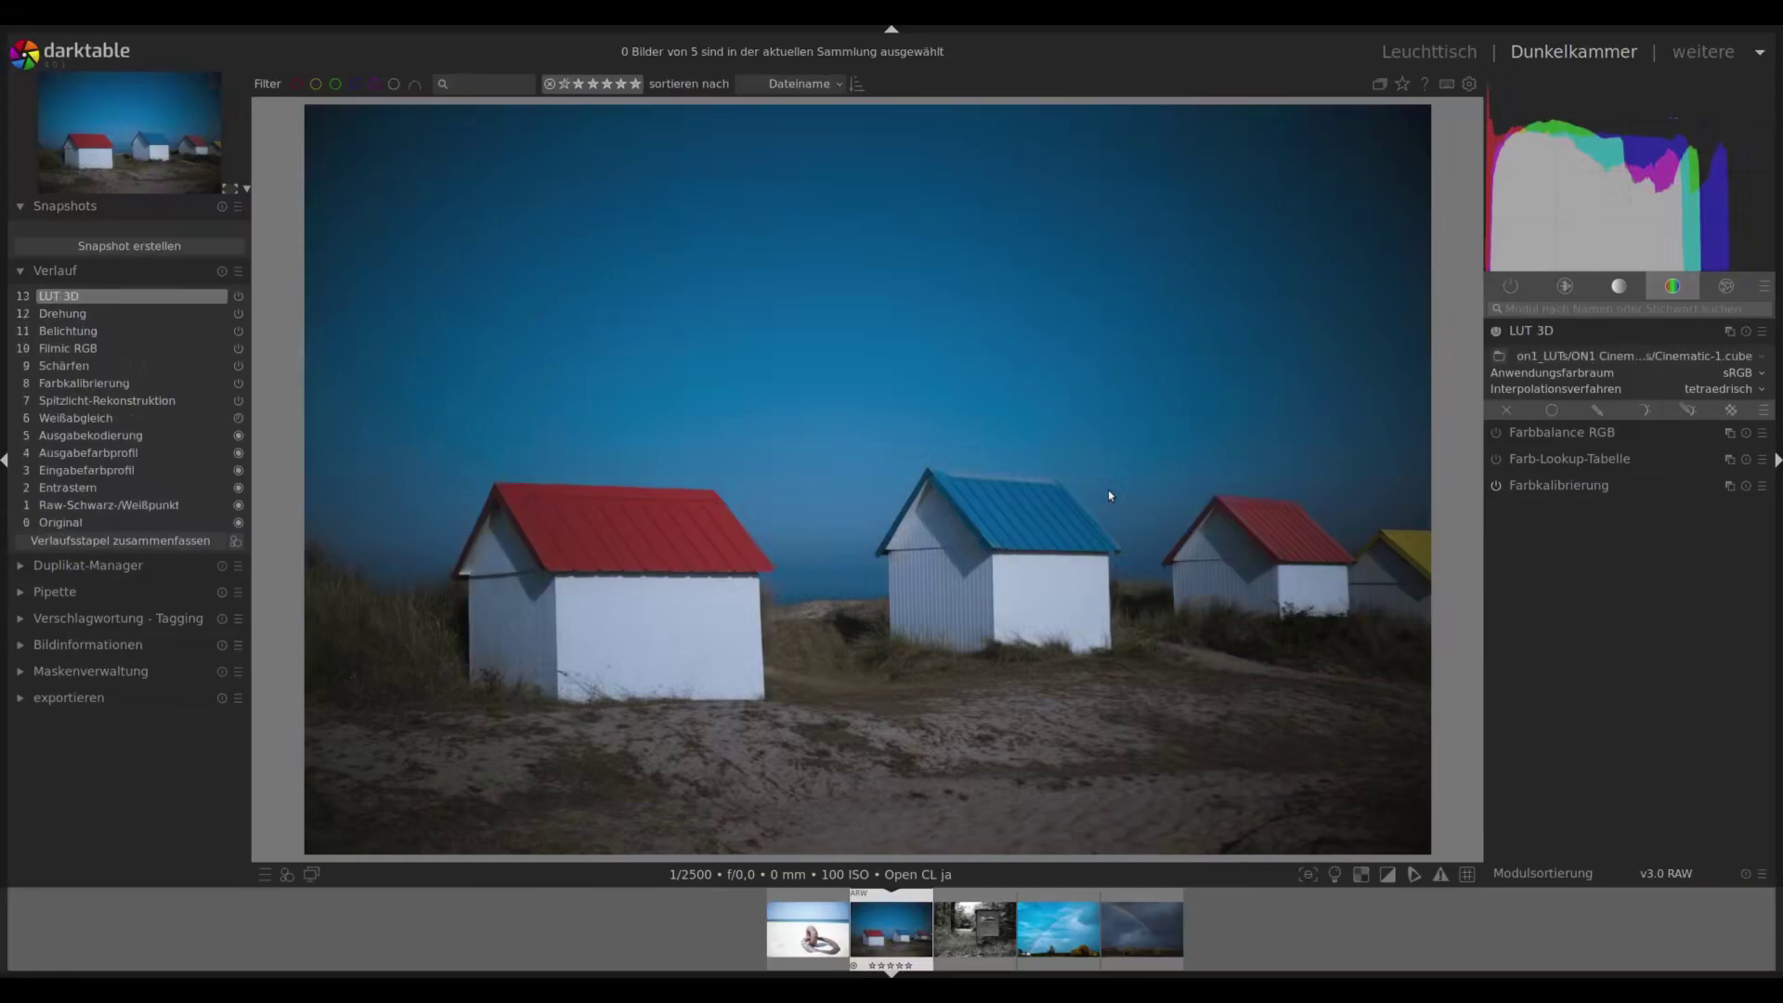
{"action": "left_click", "coordinate": [1556, 364]}
{"action": "left_click", "coordinate": [1564, 373]}
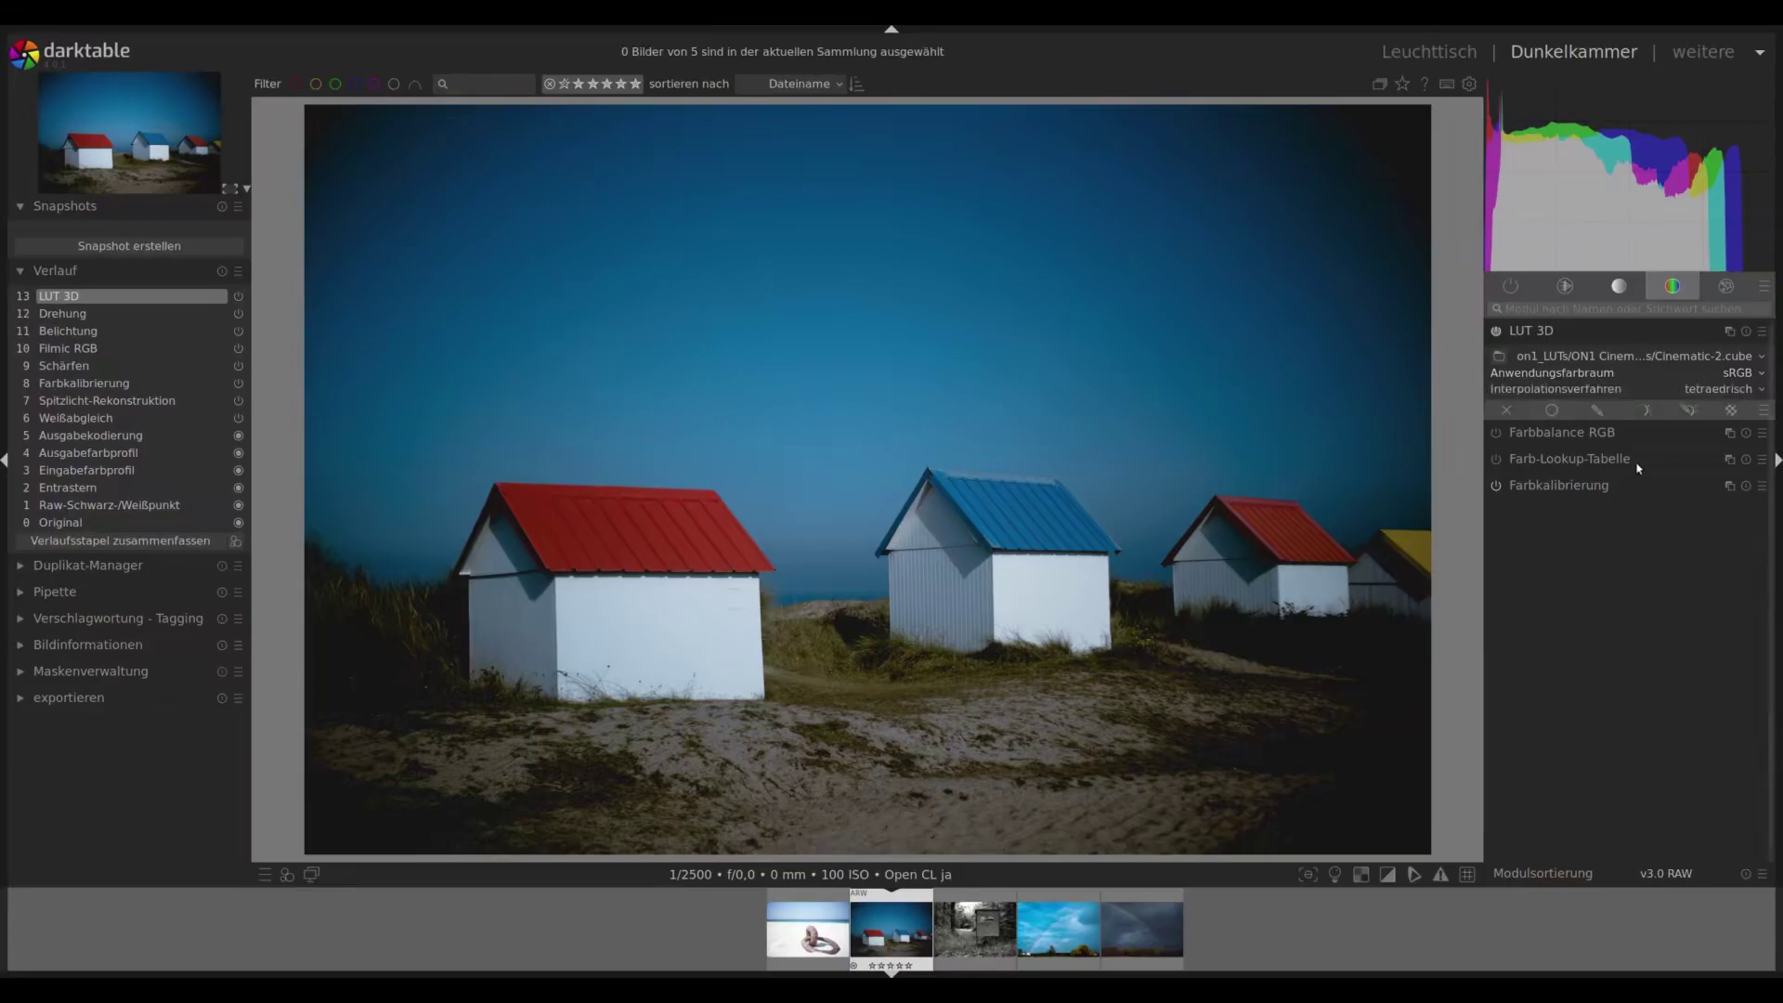
Enable uniform blending, test lower opacity and return to 100%, then use Adobe RGB.
{"action": "left_click", "coordinate": [1553, 409]}
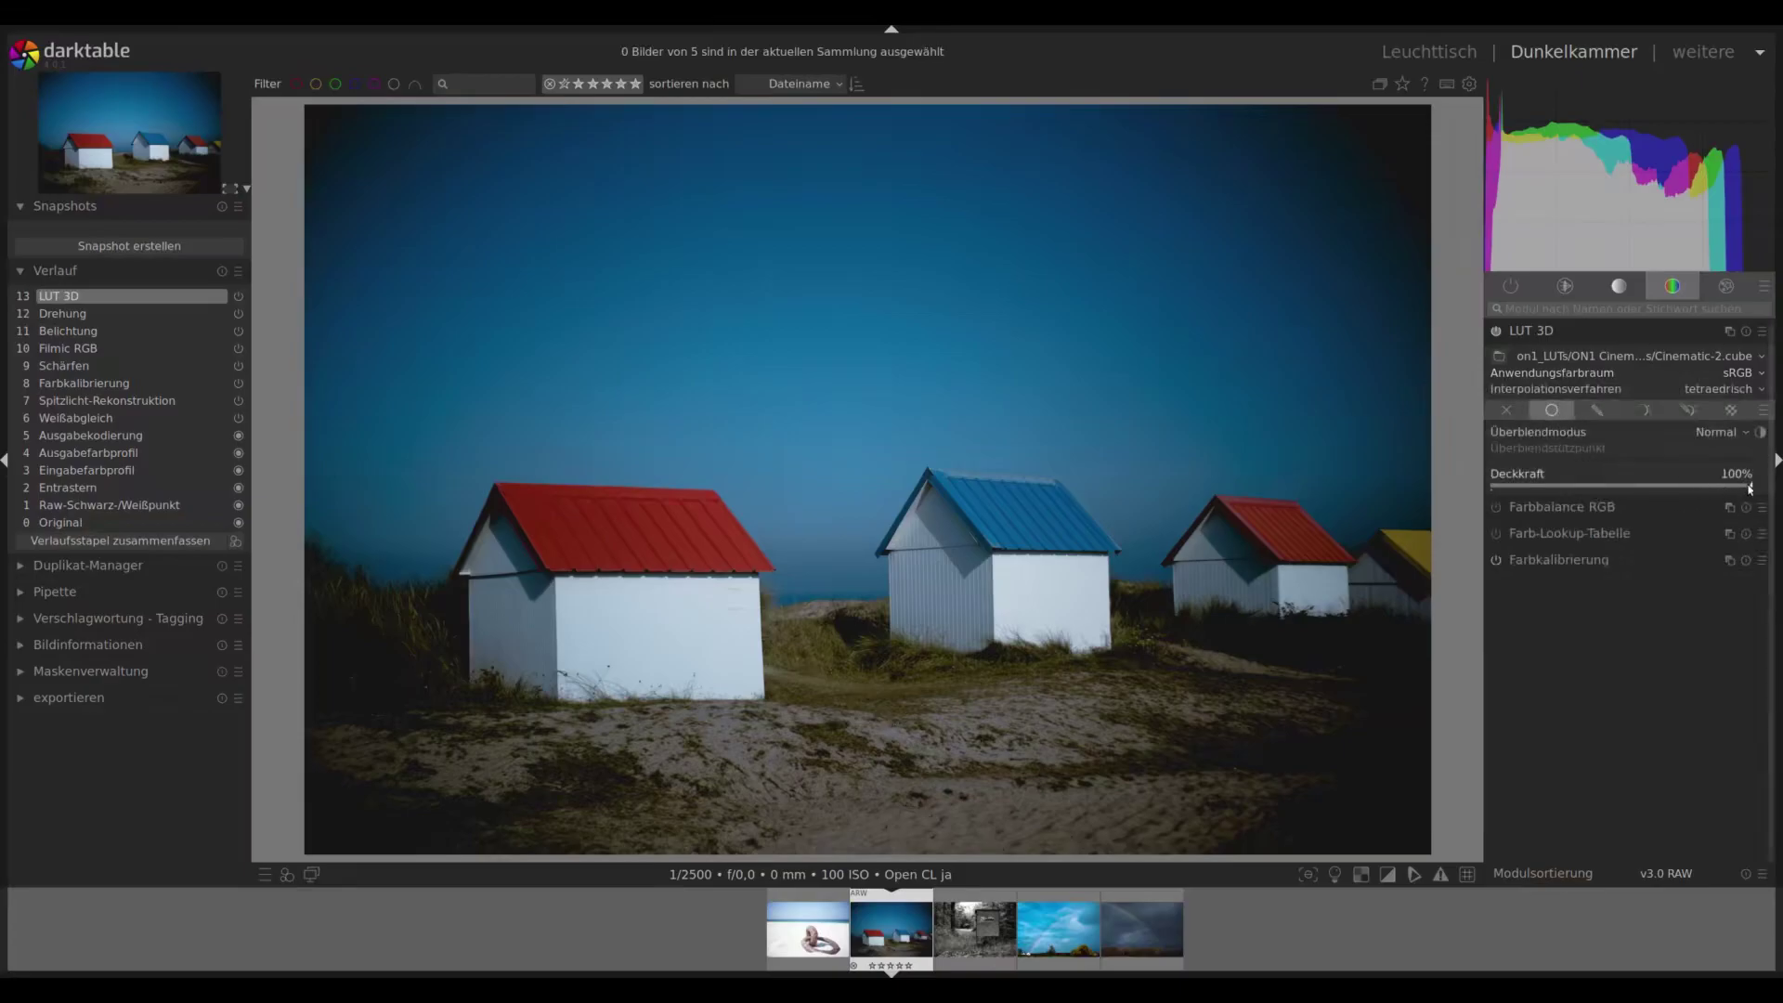
{"action": "left_click_drag", "start_coordinate": [1734, 485], "coordinate": [1660, 488]}
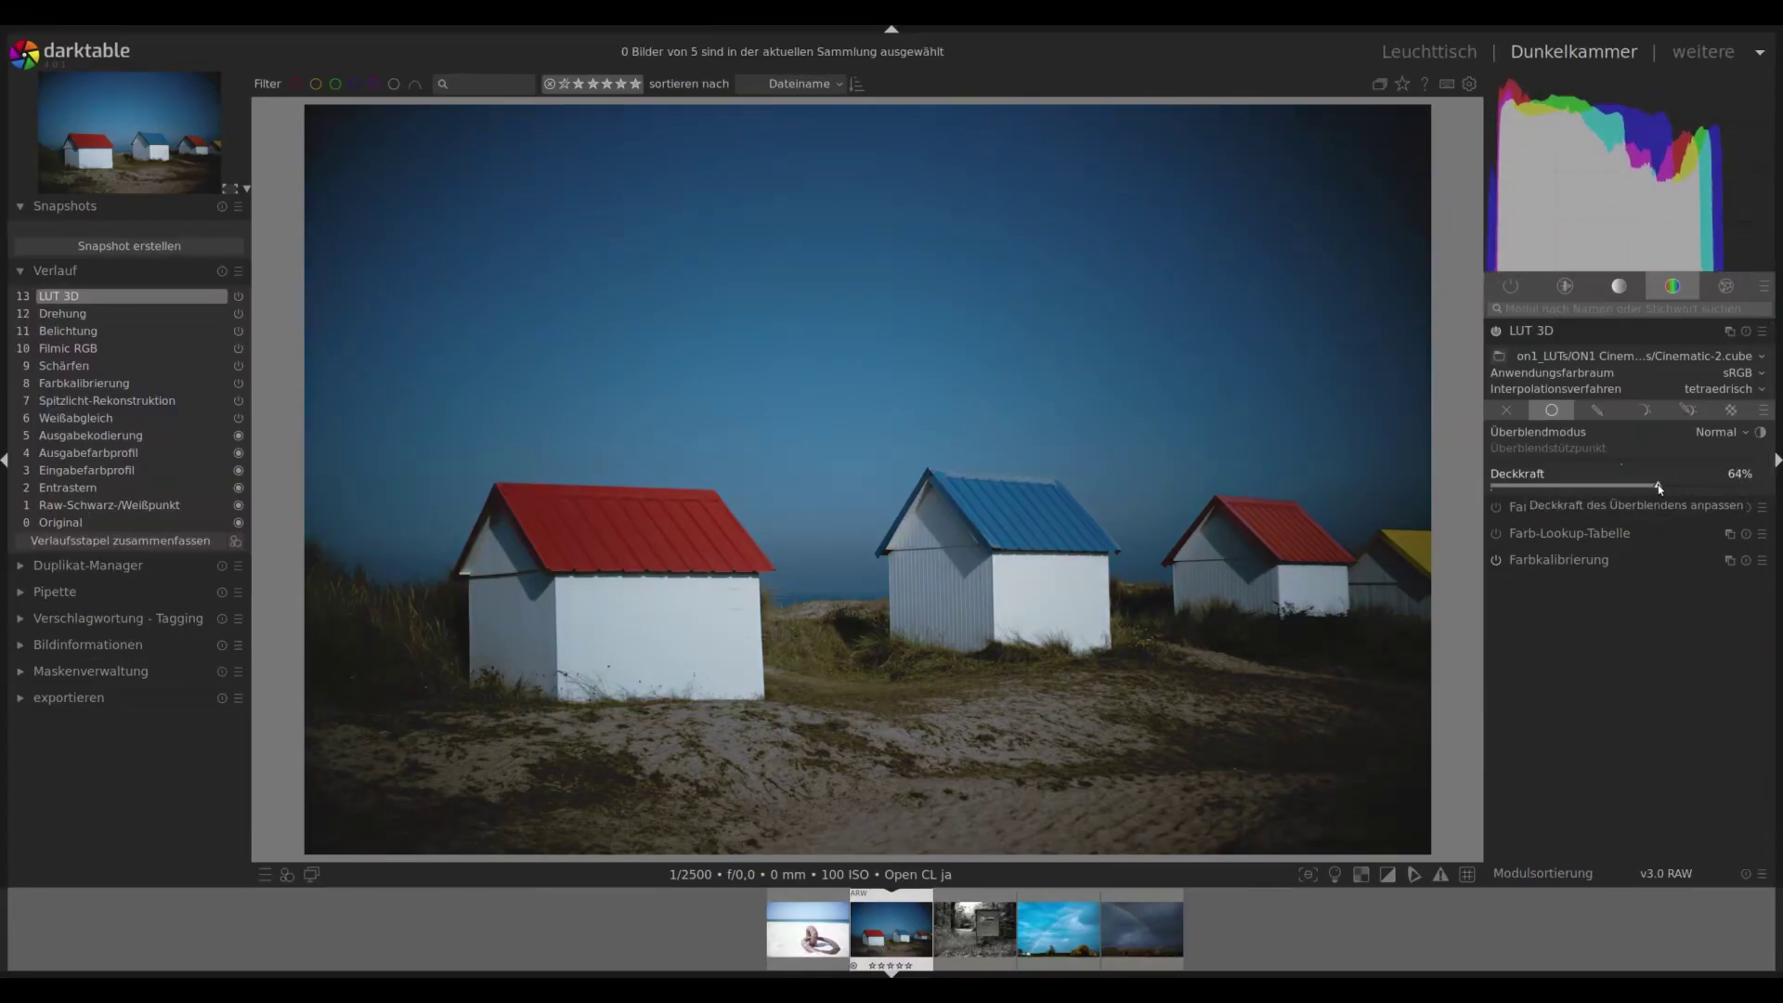
{"action": "left_click_drag", "start_coordinate": [1660, 488], "coordinate": [1771, 493]}
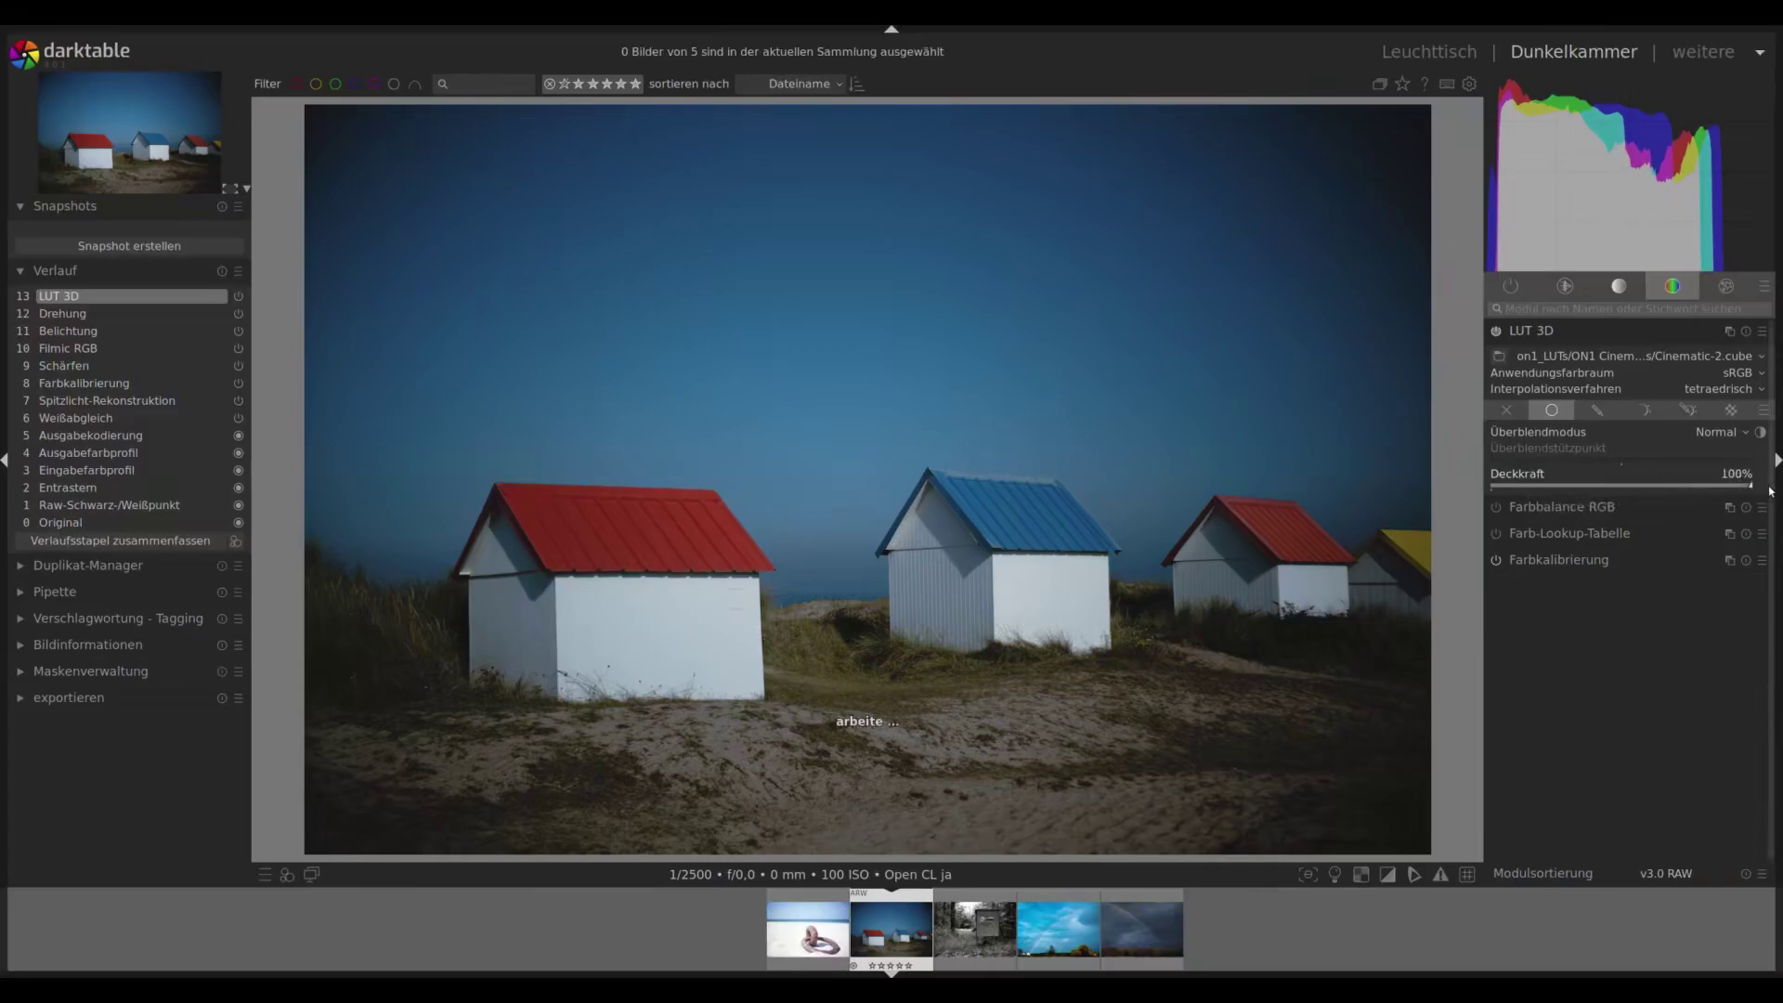
{"action": "left_click", "coordinate": [1733, 372]}
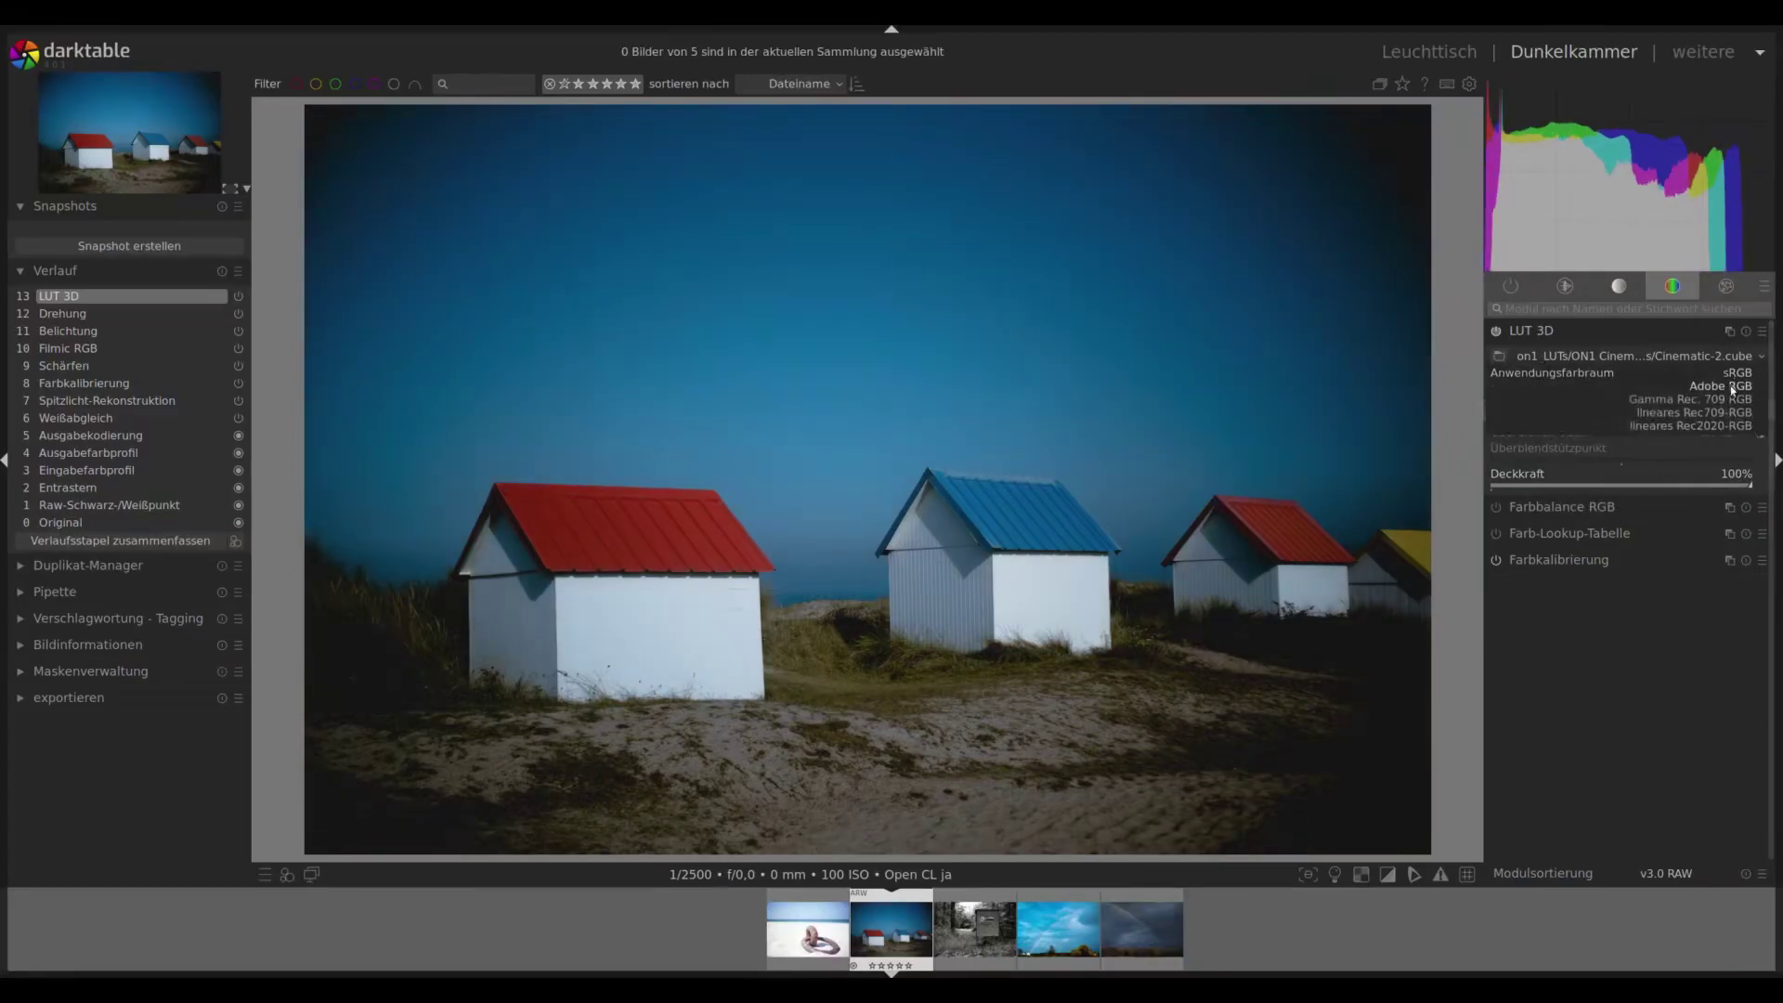
{"action": "left_click", "coordinate": [1730, 387]}
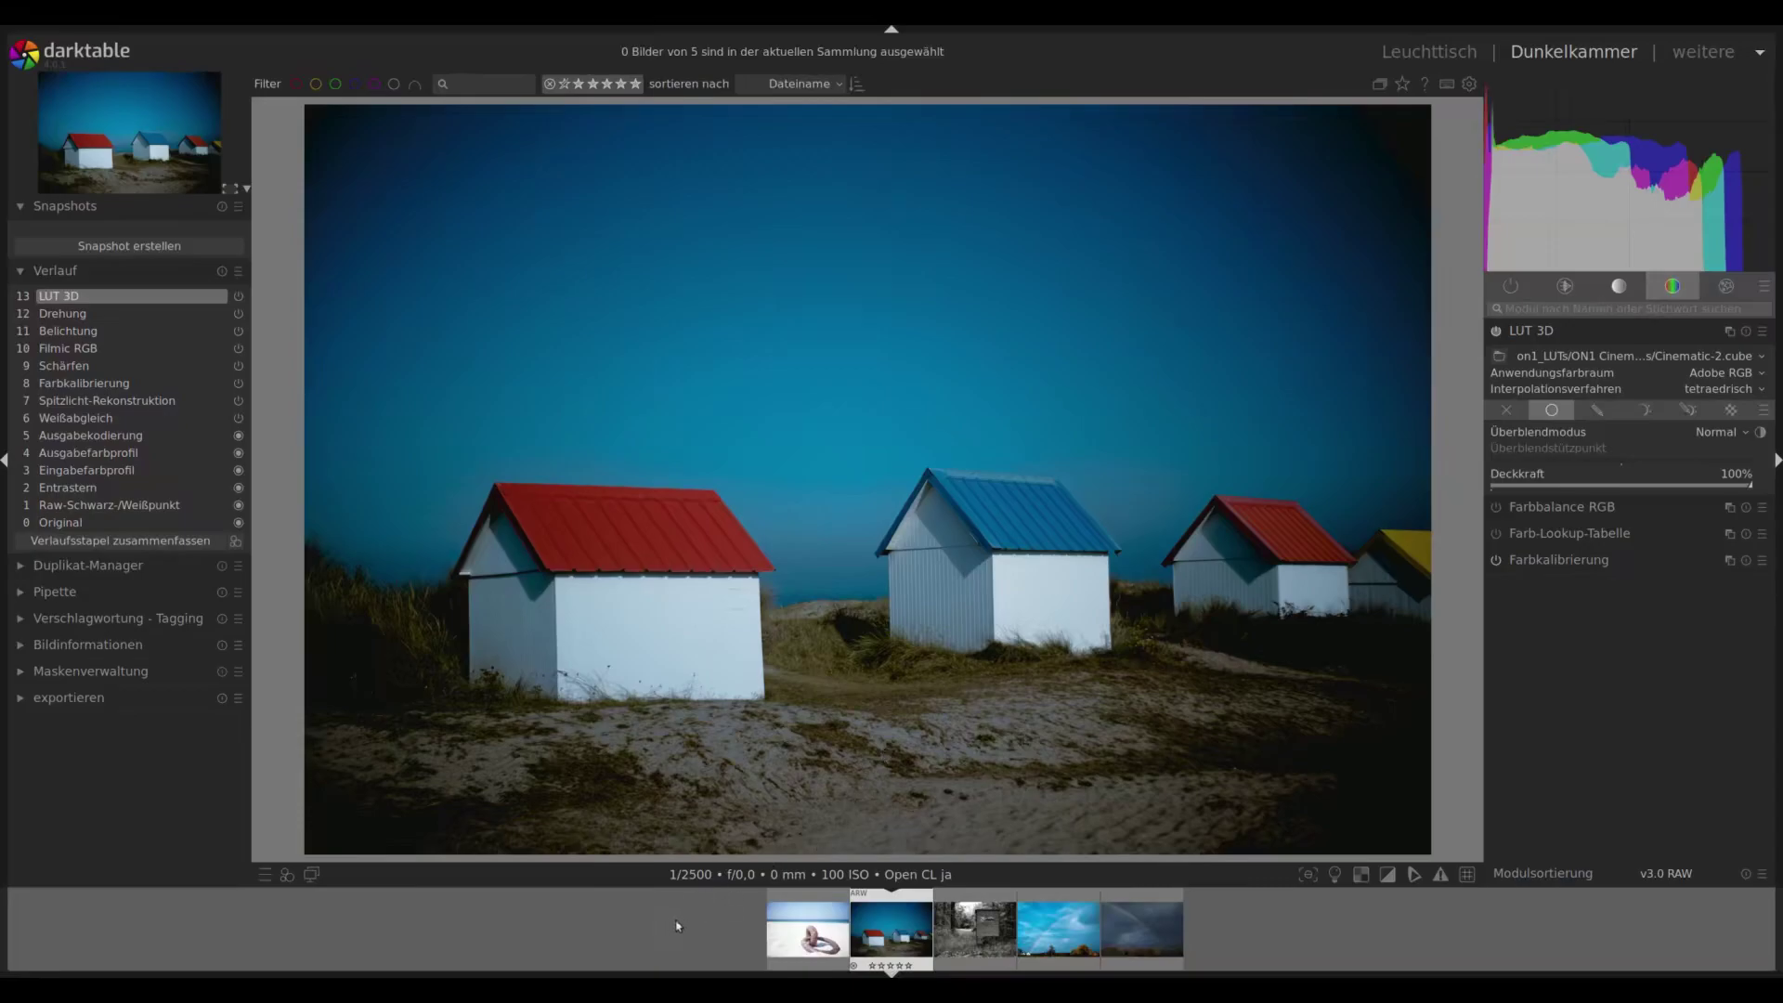
Open the rusty-ring beach photo and load NW-1.cube from ON1 Nature & Wildlife LUTs.
{"action": "left_click", "coordinate": [806, 931]}
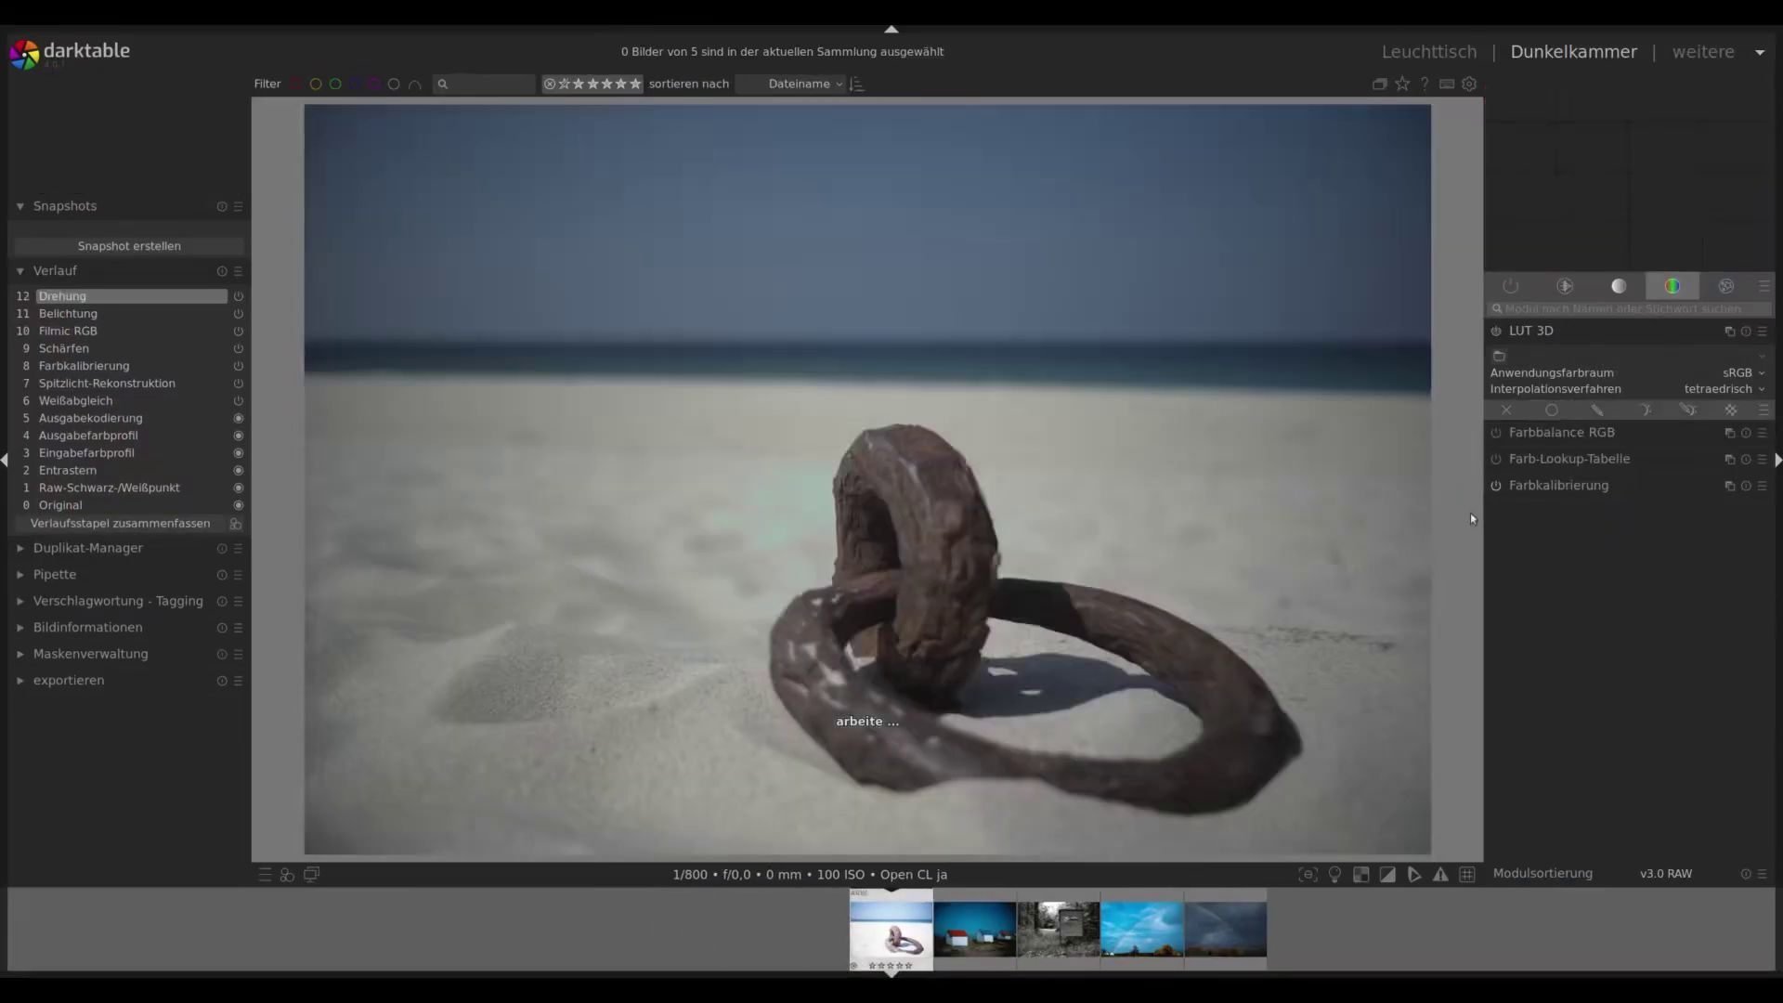
{"action": "left_click", "coordinate": [1501, 358]}
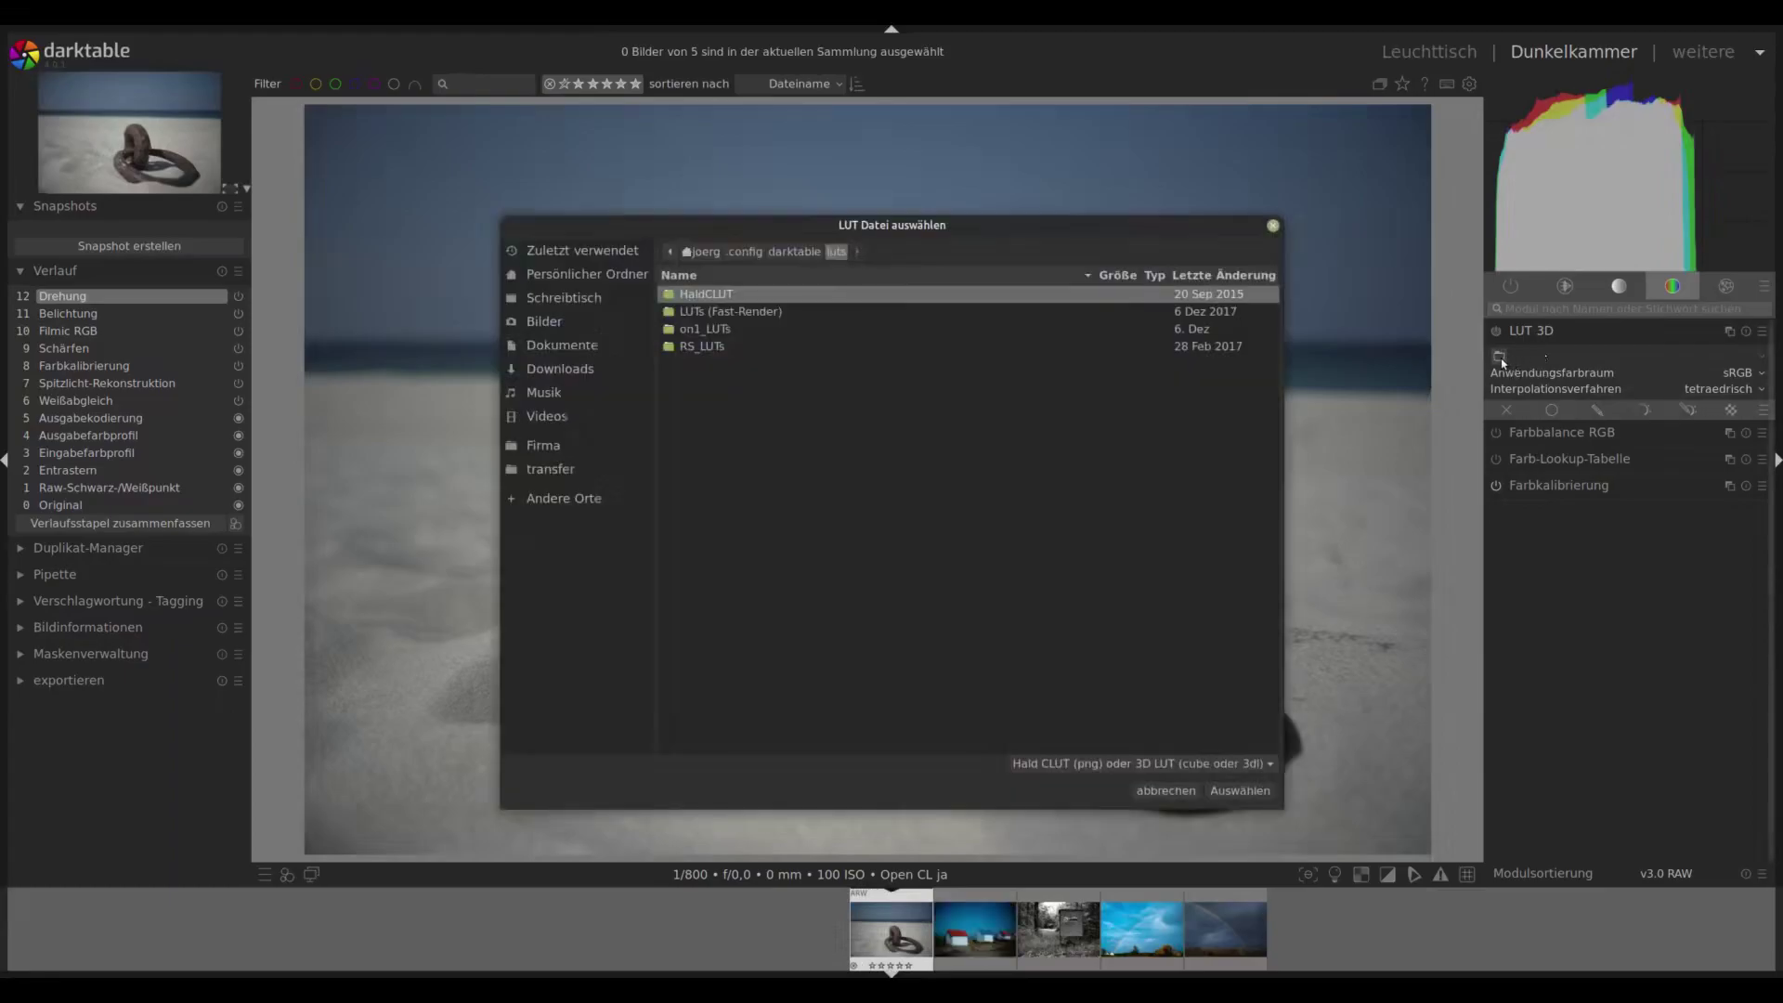
{"action": "double_click", "coordinate": [734, 329]}
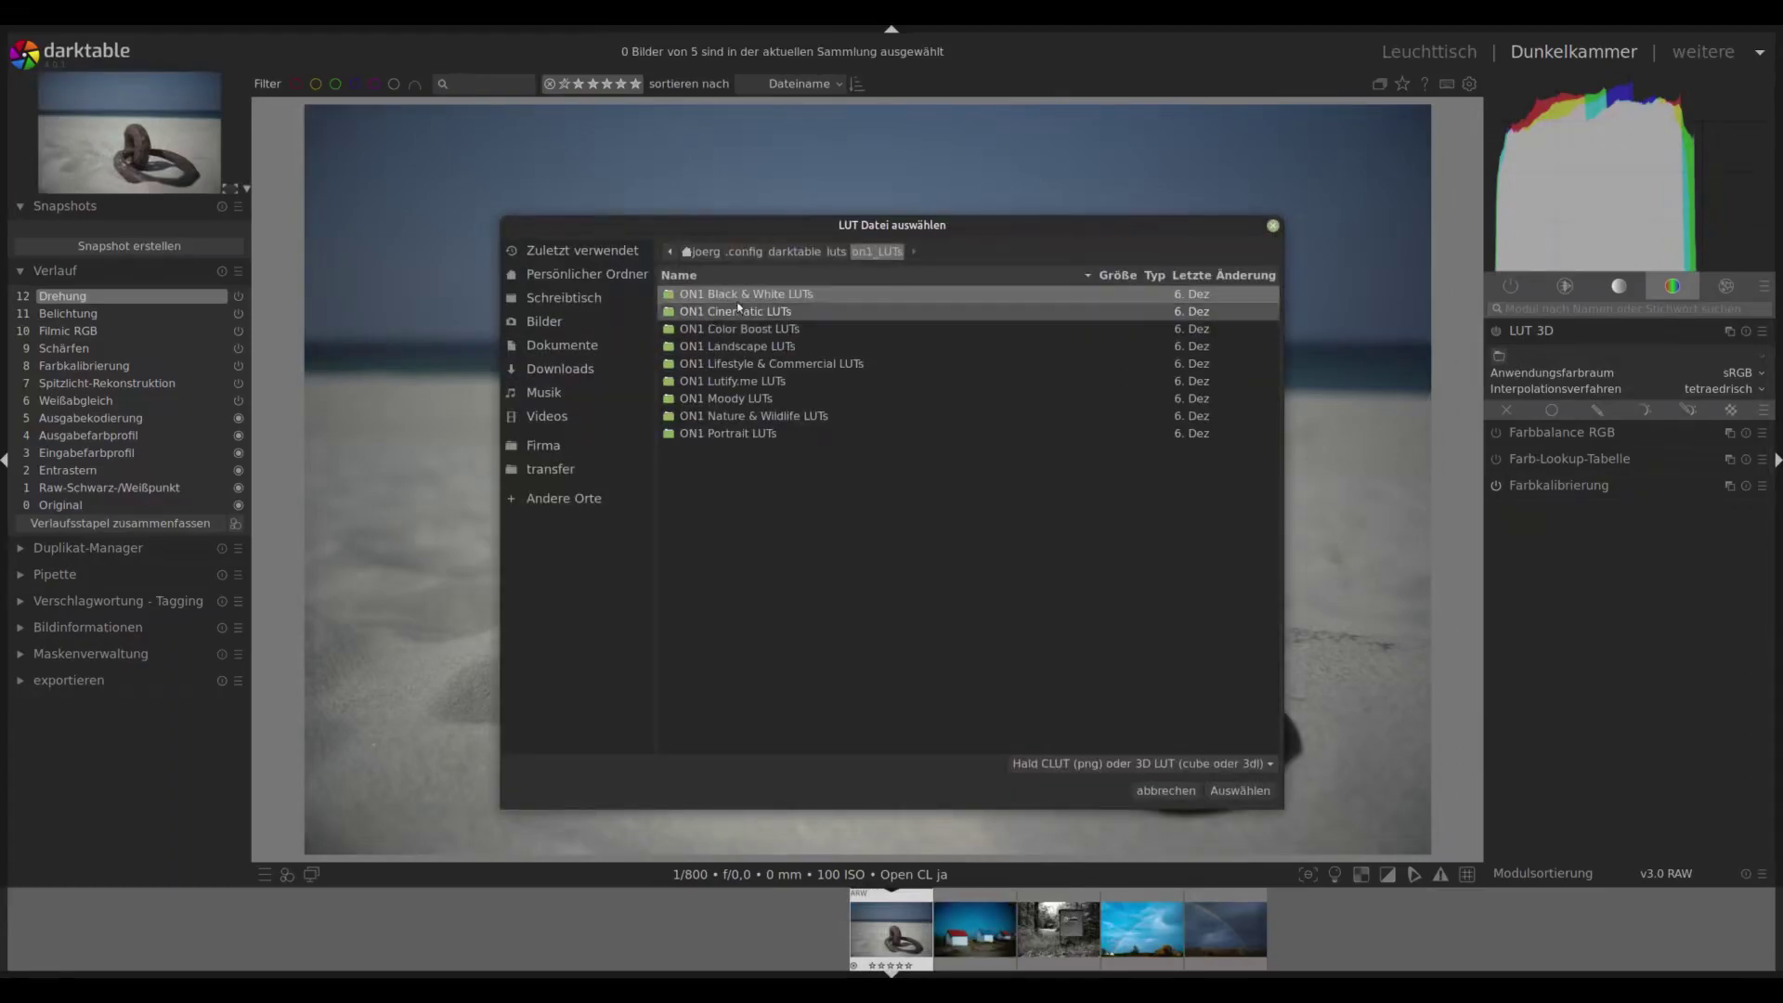
{"action": "double_click", "coordinate": [725, 347]}
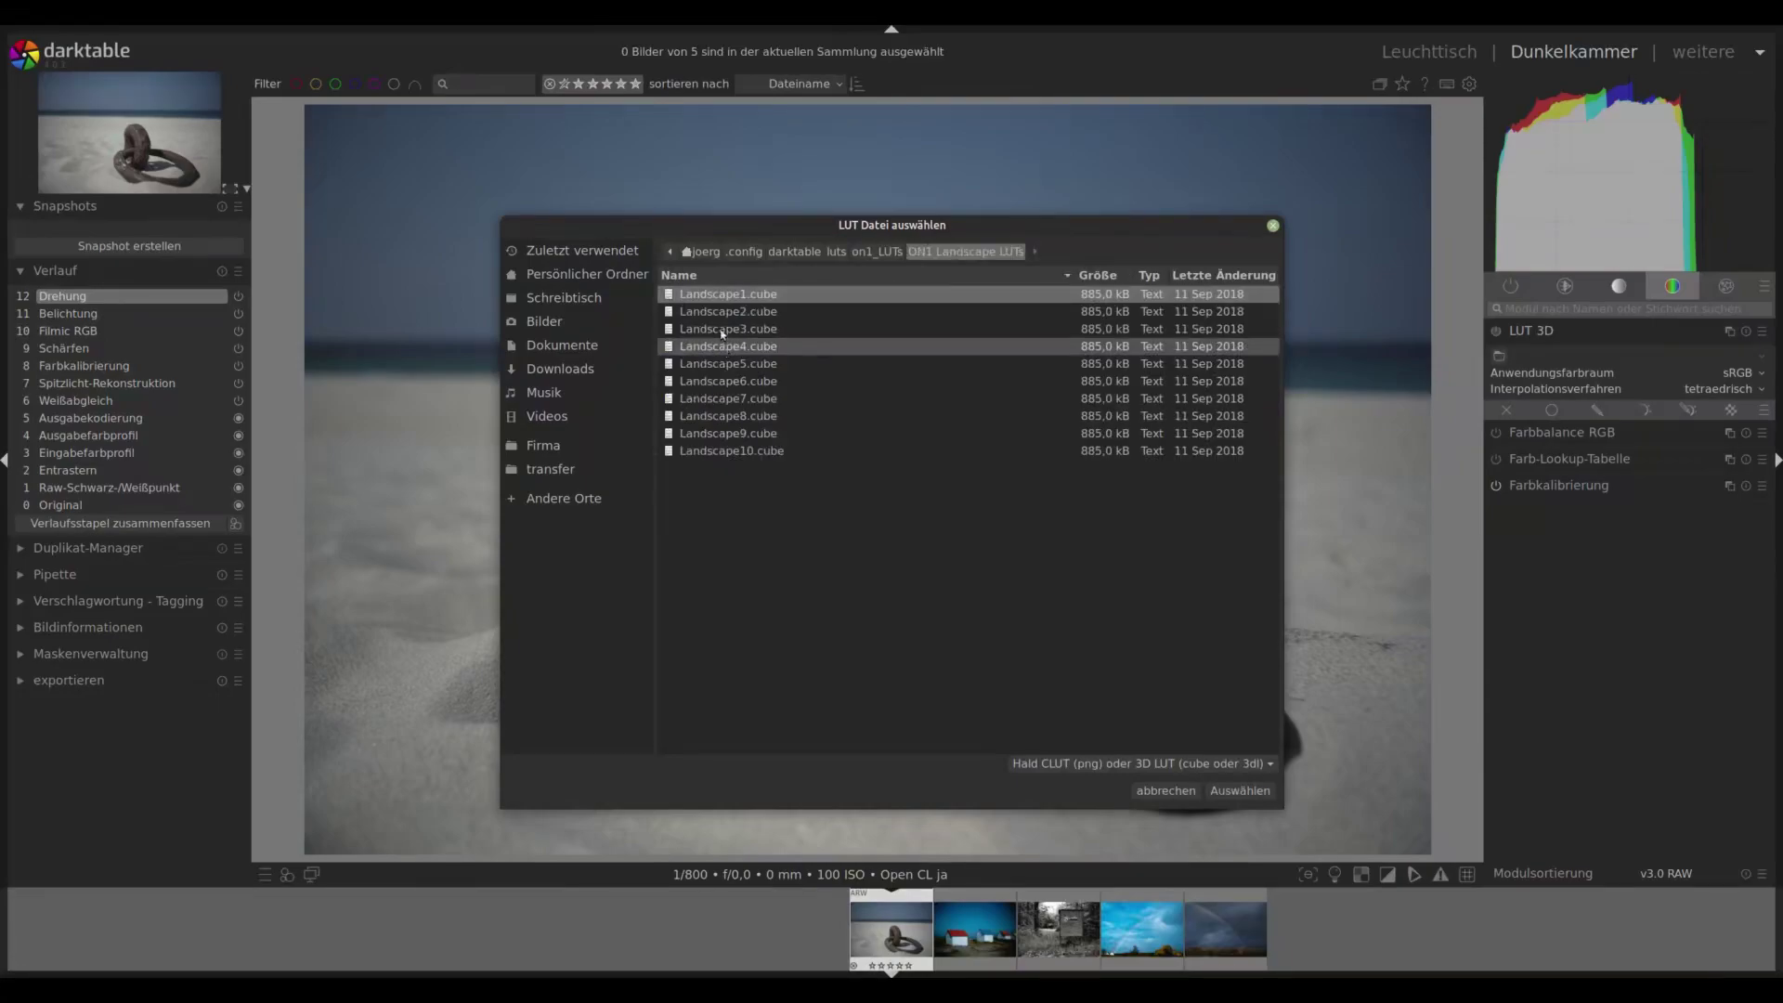
{"action": "left_click", "coordinate": [875, 252]}
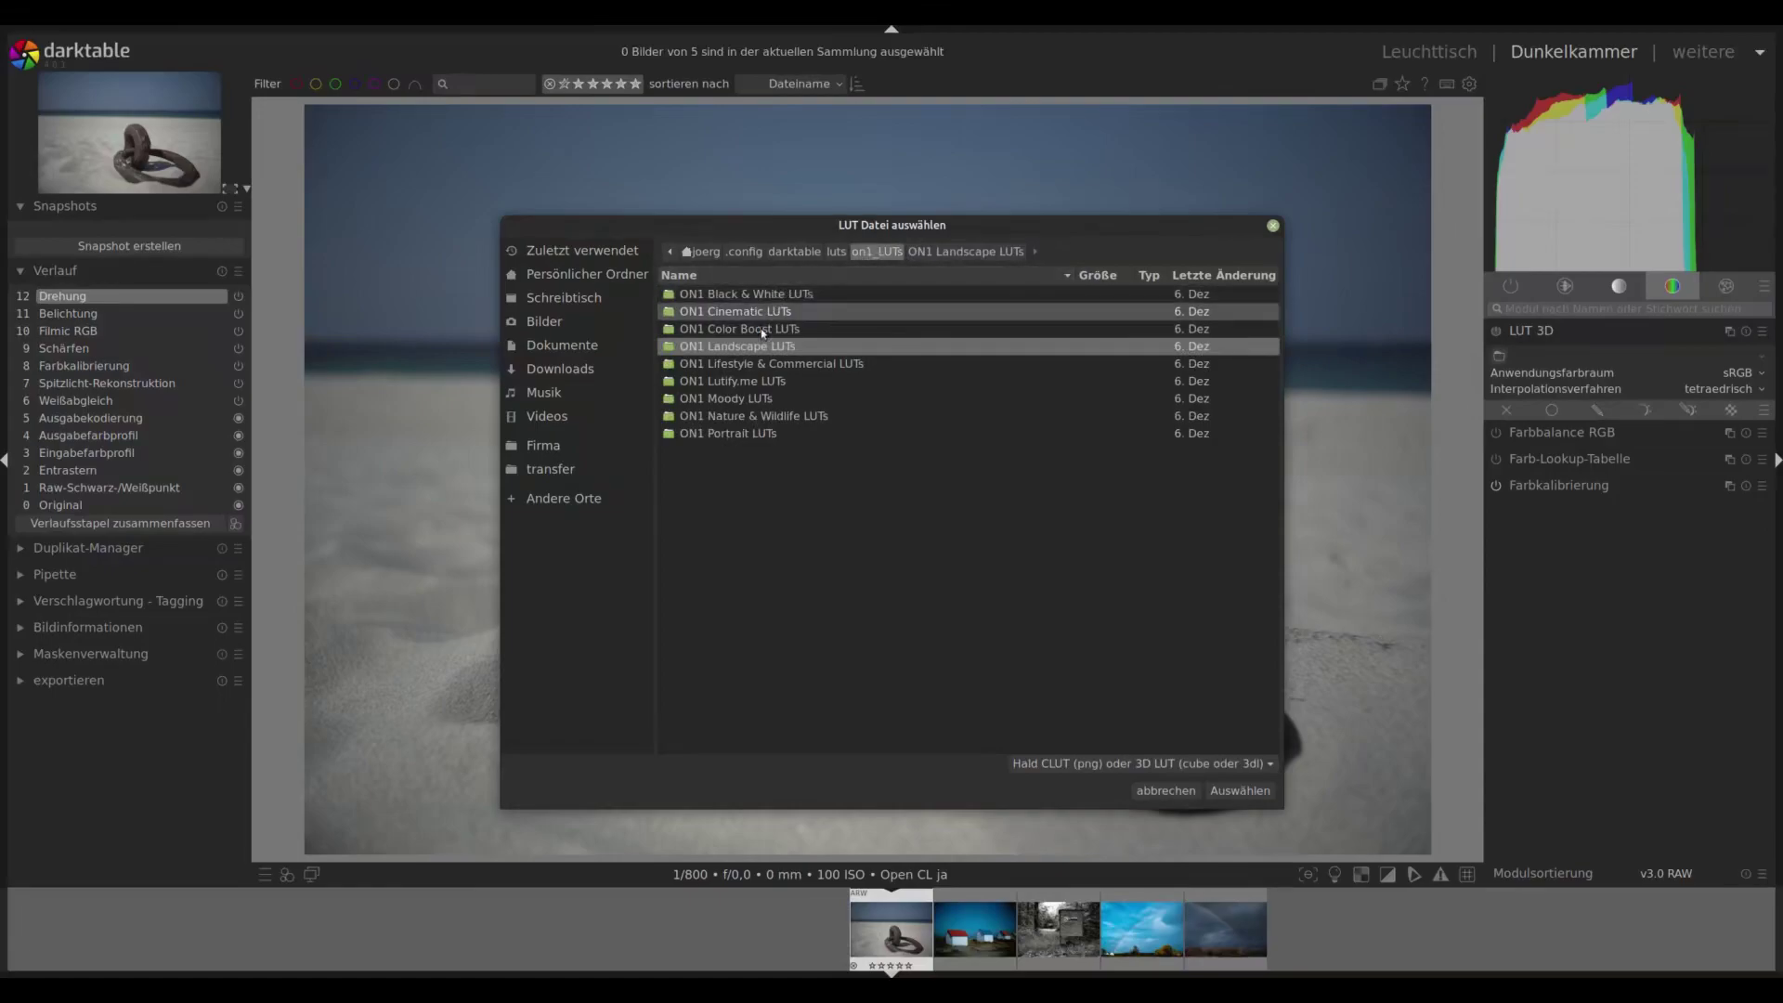
{"action": "double_click", "coordinate": [751, 416]}
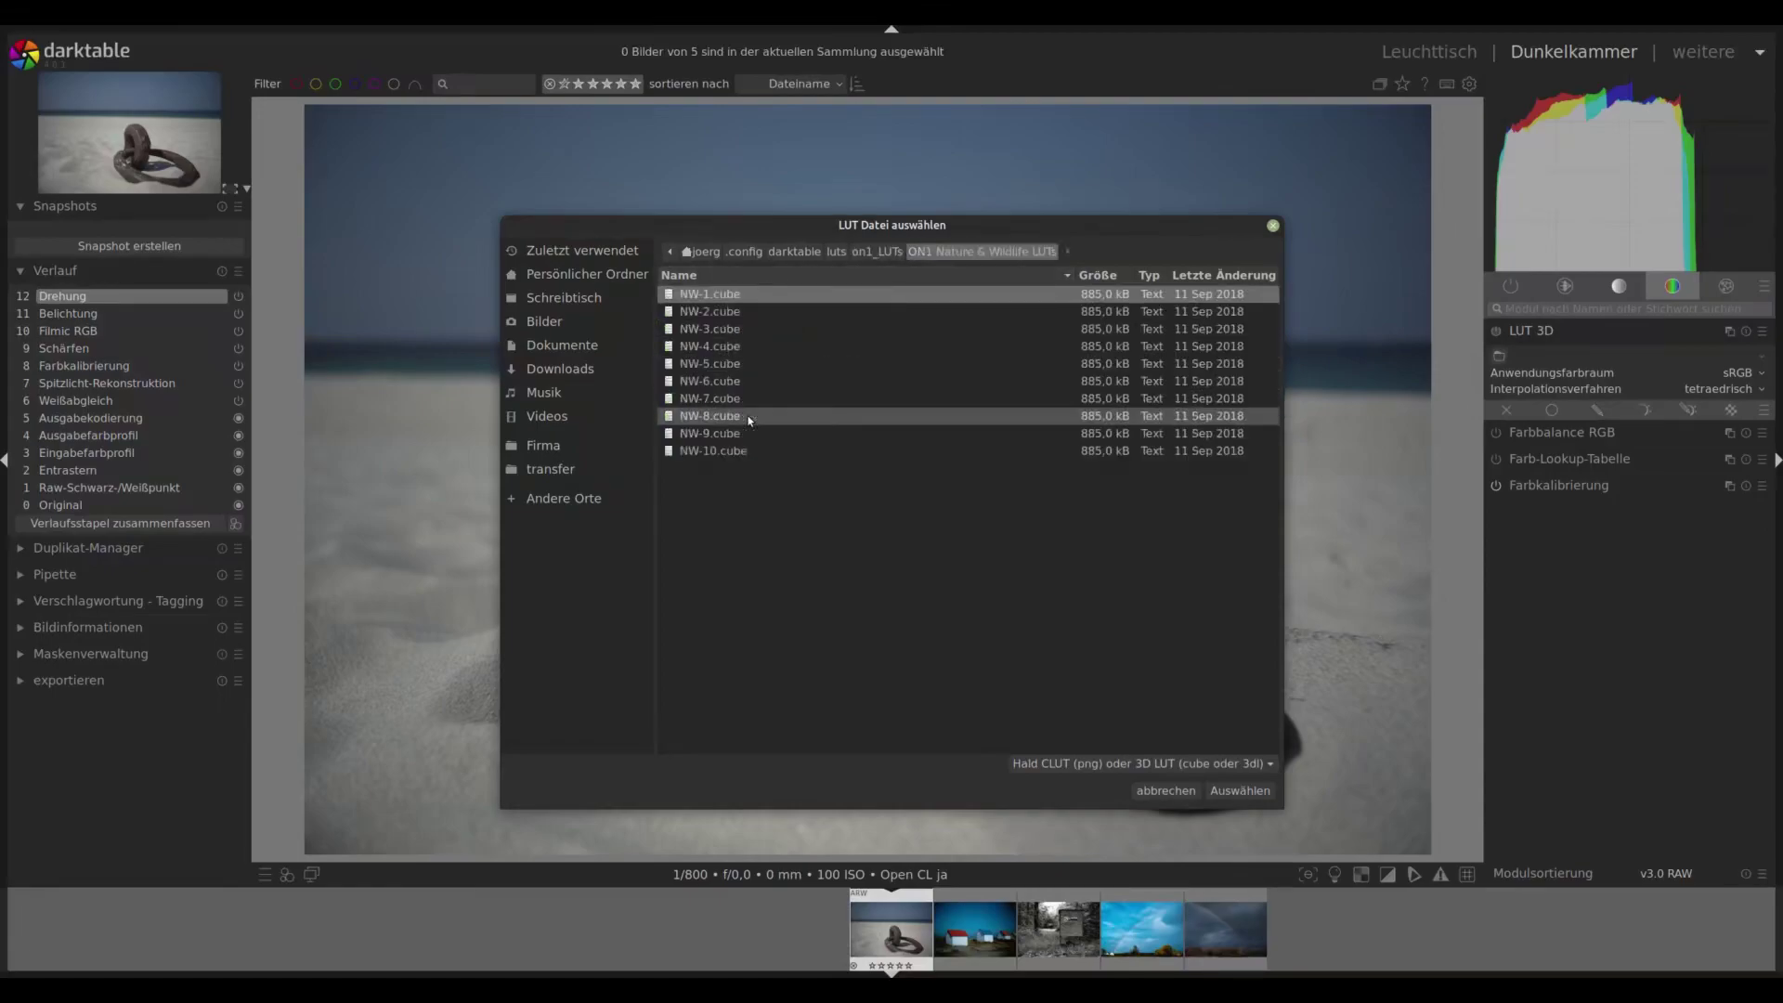
{"action": "left_click", "coordinate": [728, 296]}
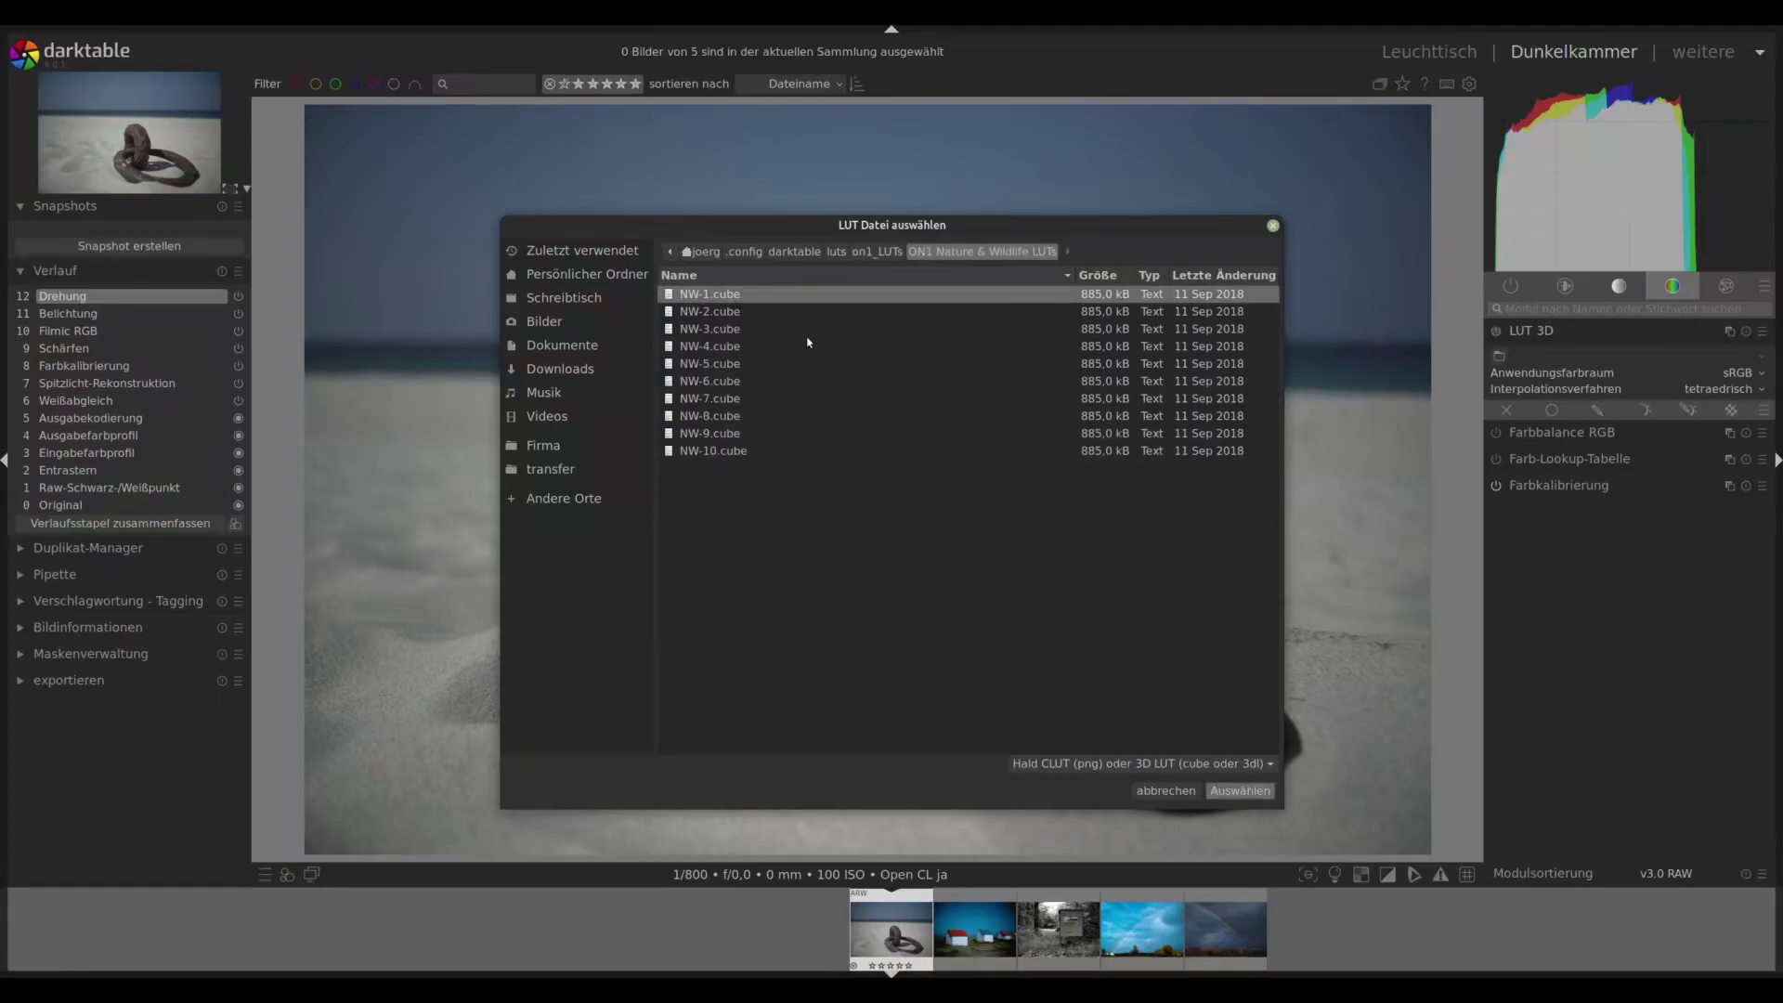
{"action": "key", "text": "Return"}
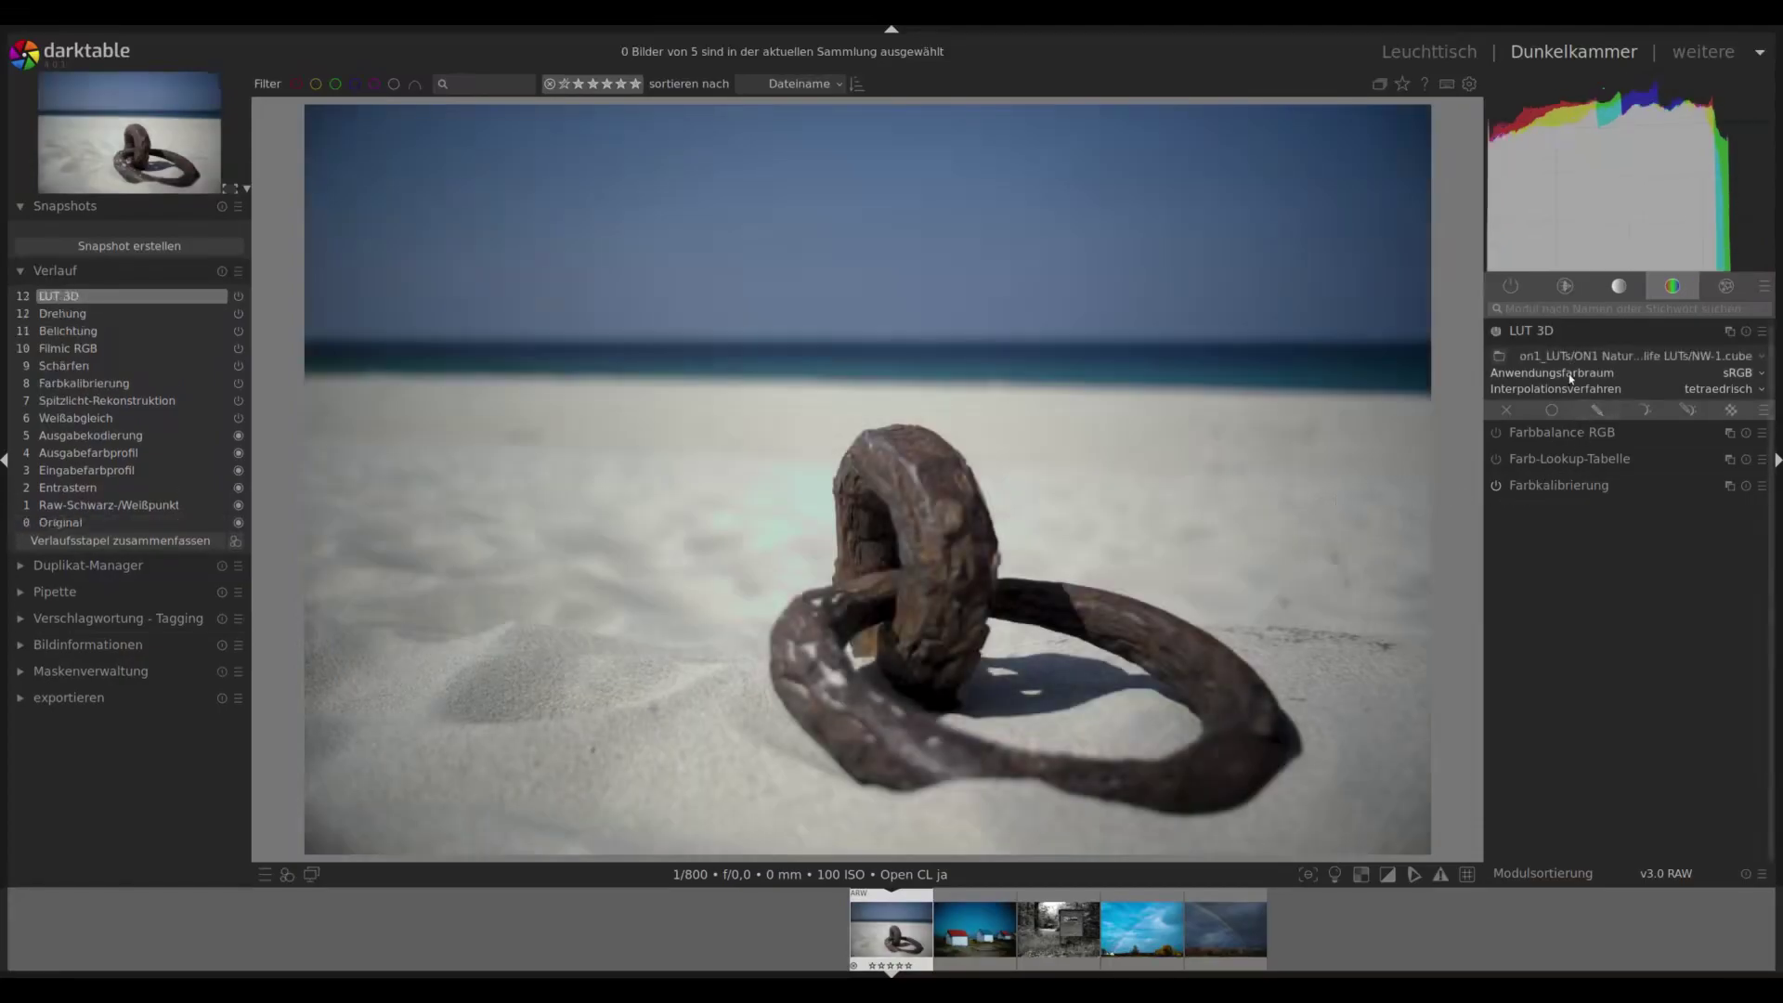
Try NW-2.cube, then settle on NW-4.cube for the ring photo.
{"action": "left_click", "coordinate": [1574, 357]}
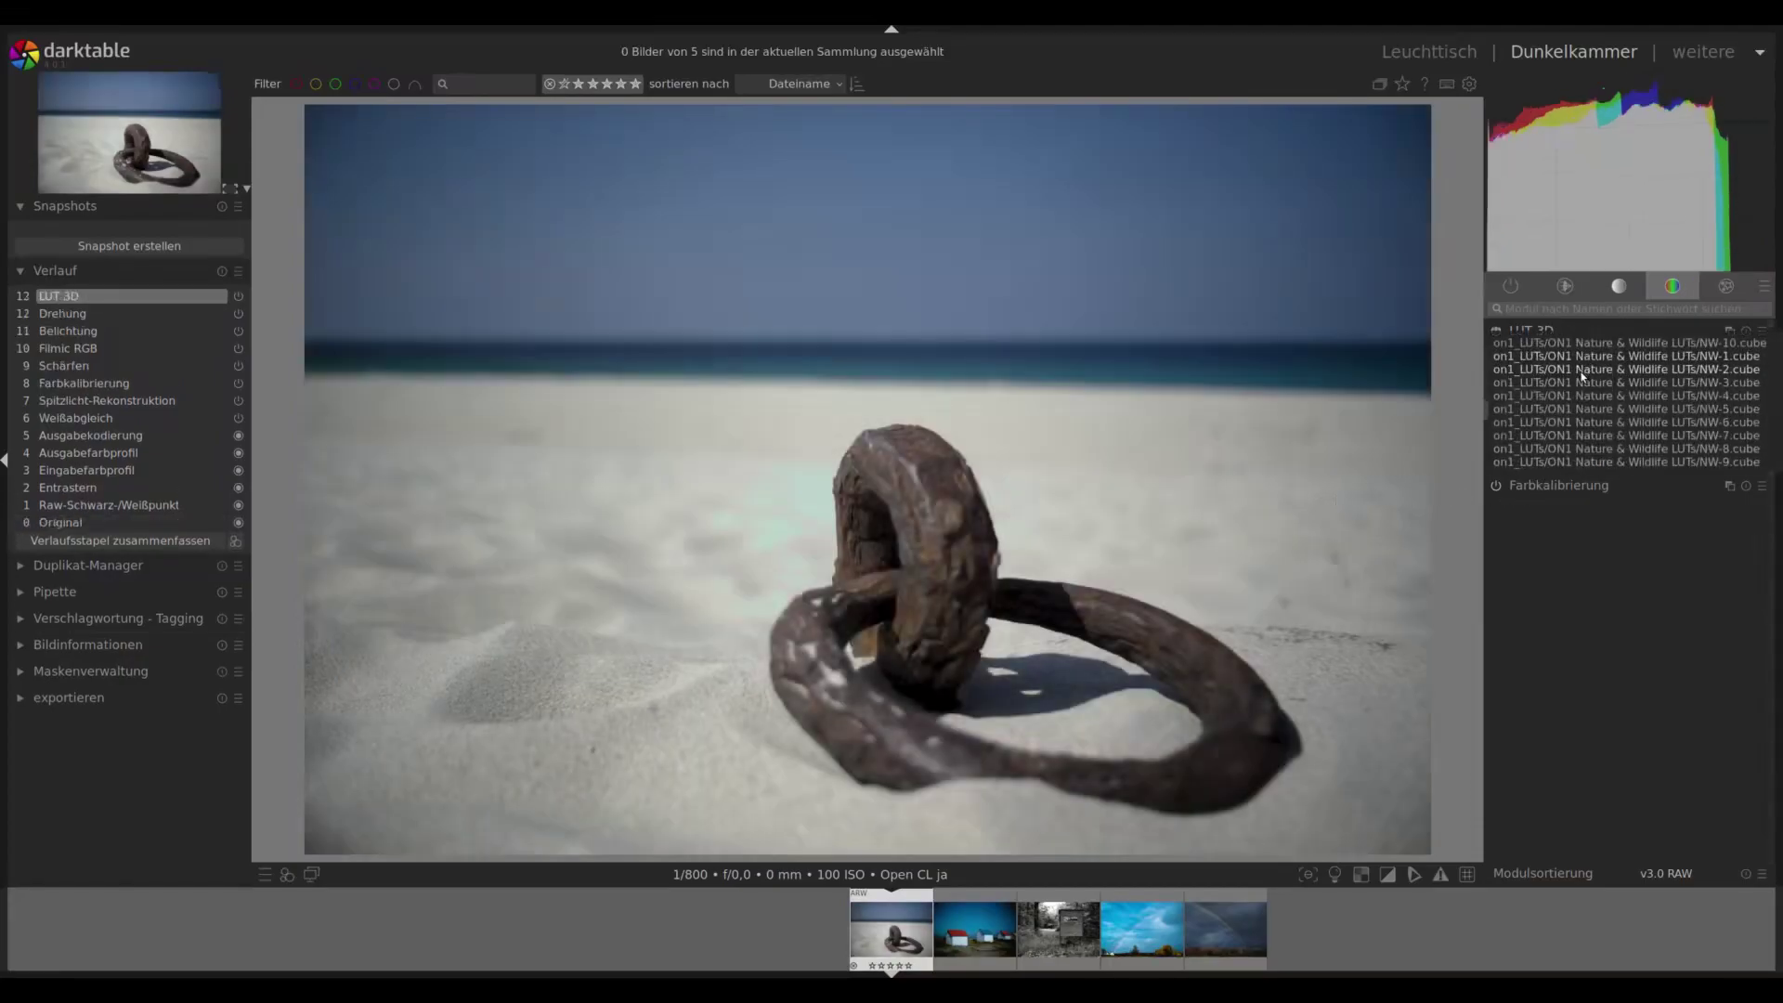
{"action": "left_click", "coordinate": [1583, 372]}
{"action": "left_click", "coordinate": [1601, 361]}
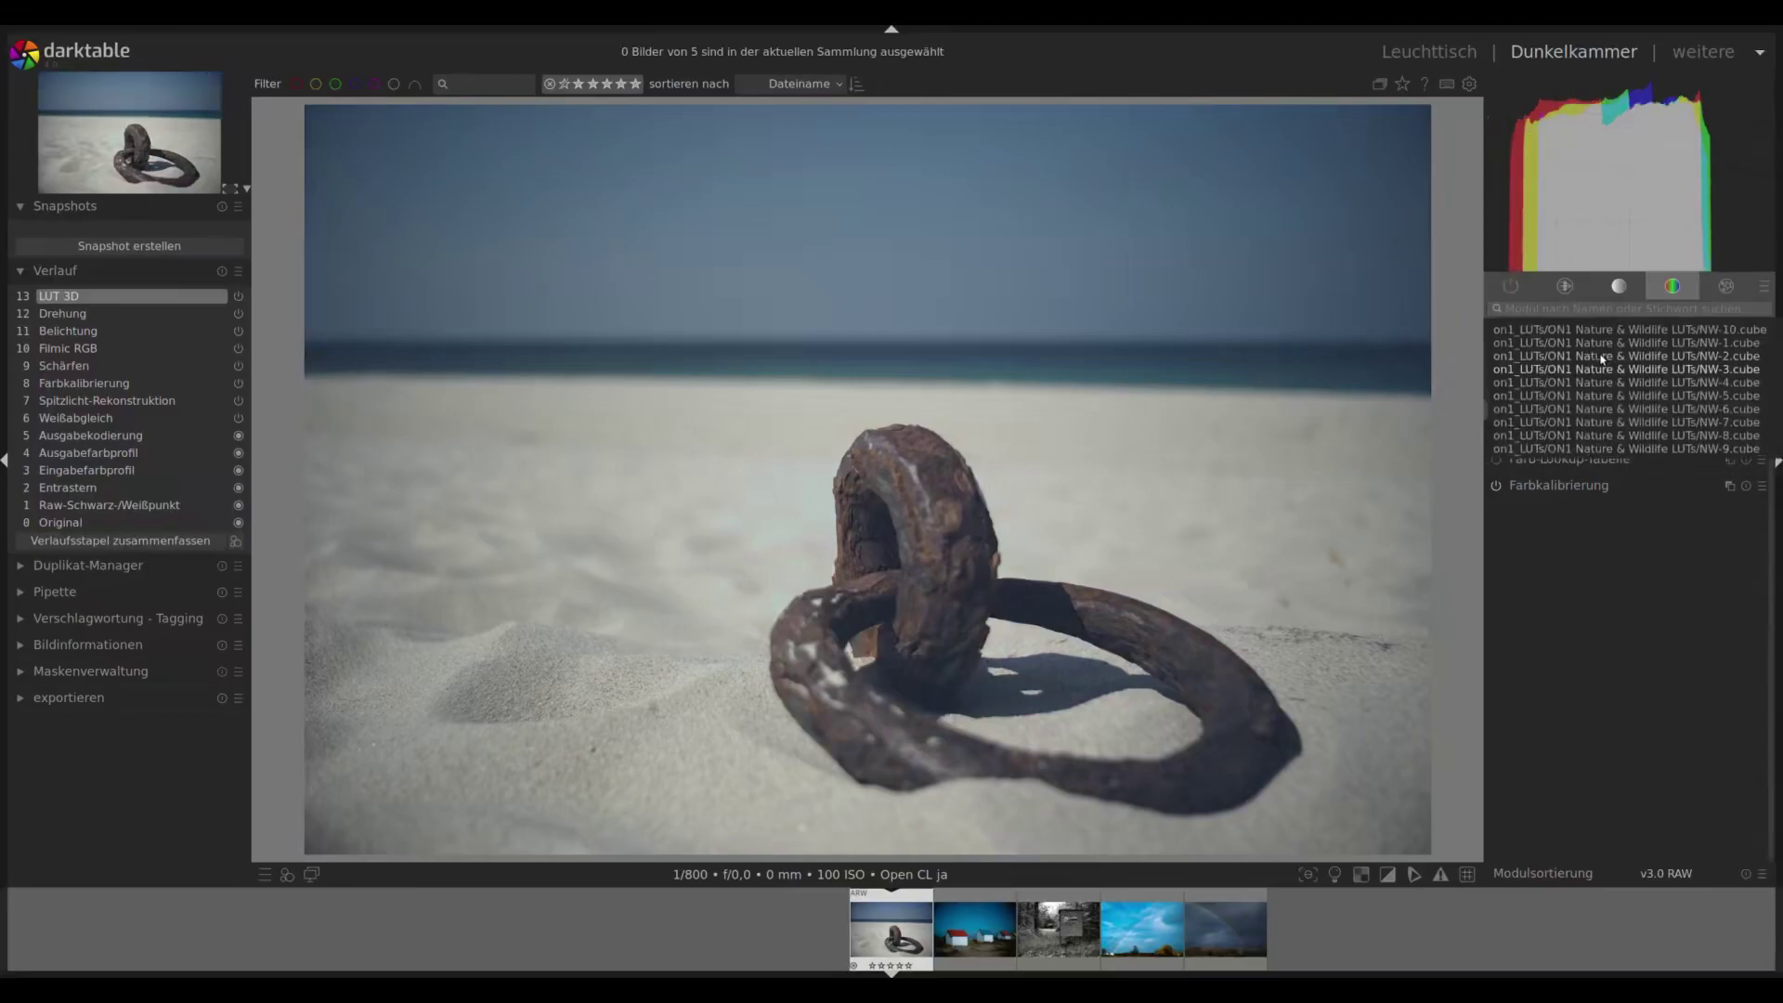
{"action": "left_click", "coordinate": [1601, 382]}
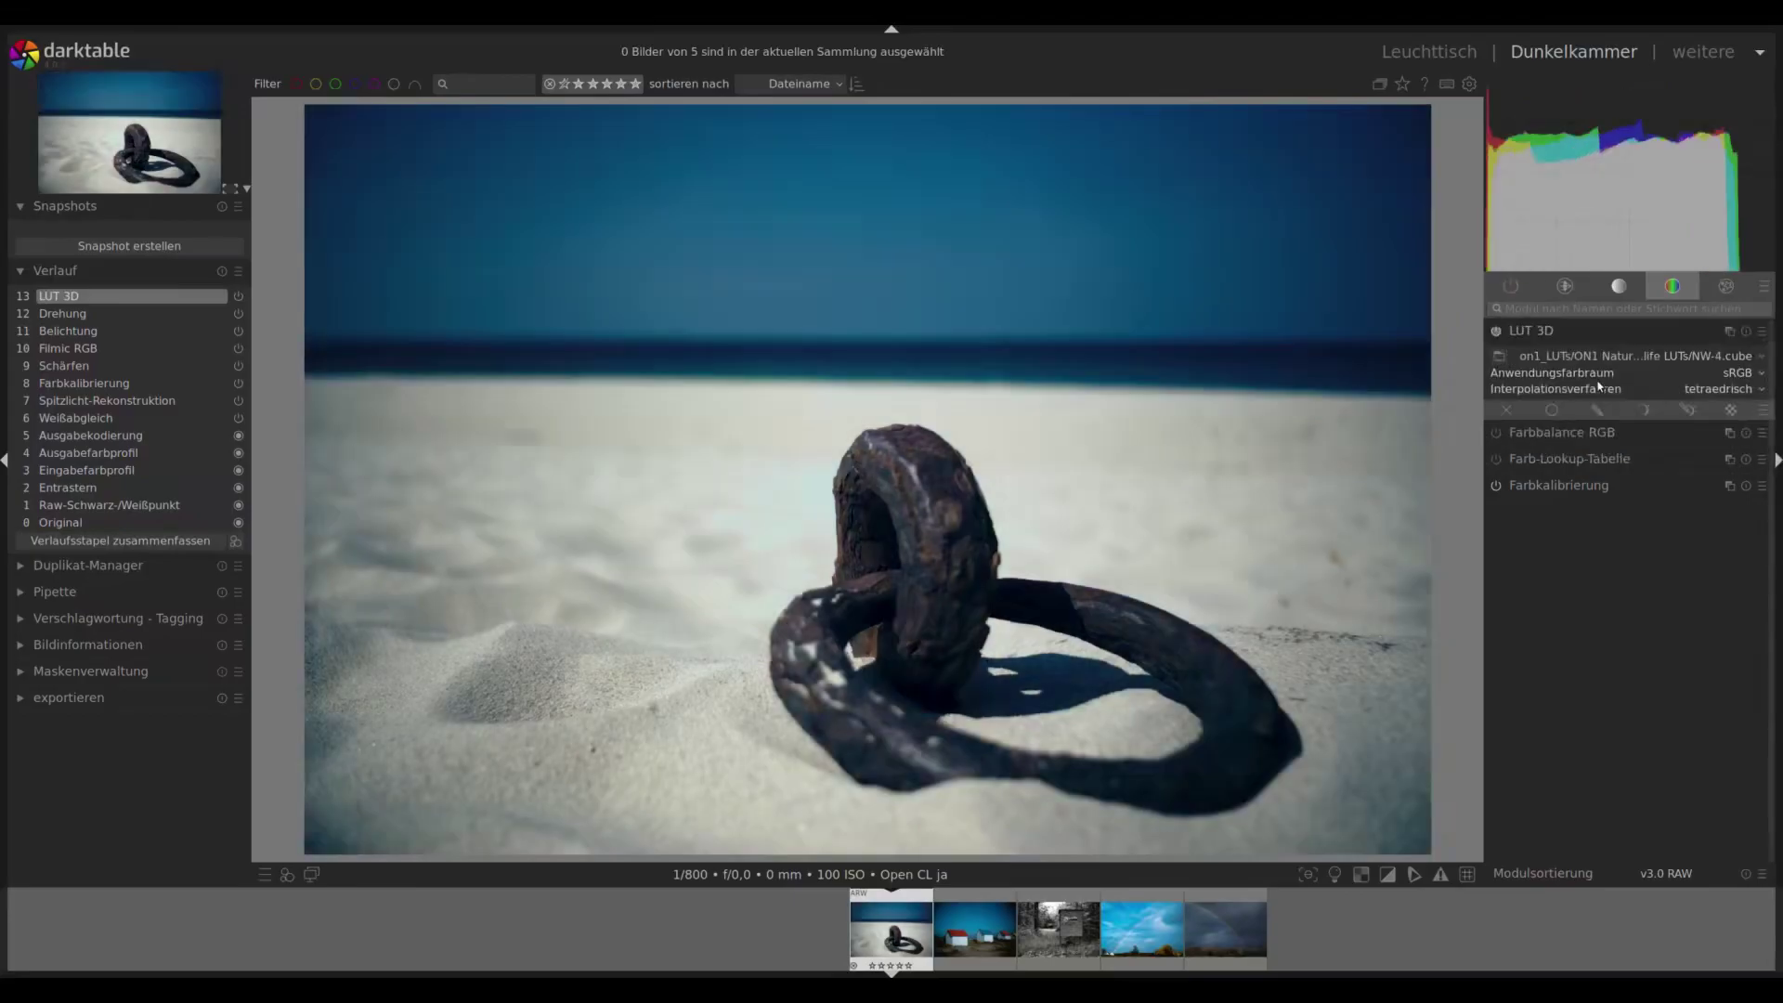
Blend the NW-4 LUT into the ring photo at 75% opacity with a uniform mask.
{"action": "left_click", "coordinate": [1552, 410]}
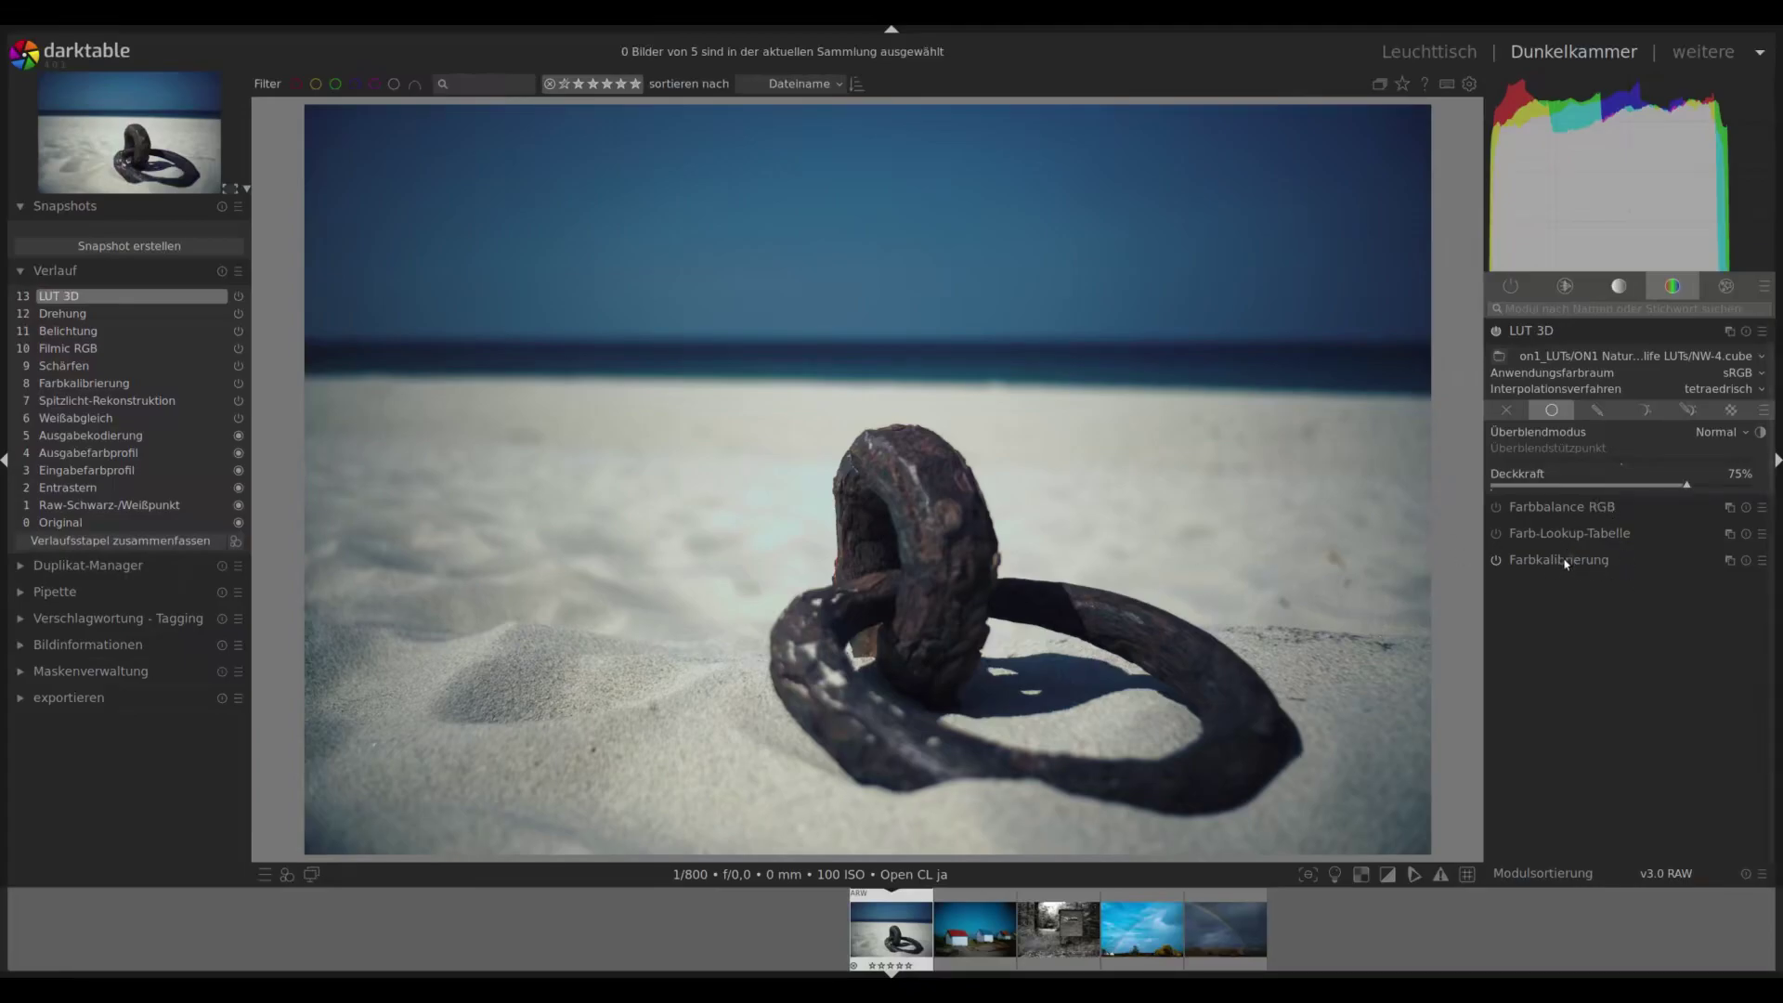
Apply the color balance rgb preset 'Basisfarbigkeit: lebendige Farben' to the ring photo.
{"action": "left_click", "coordinate": [1563, 507]}
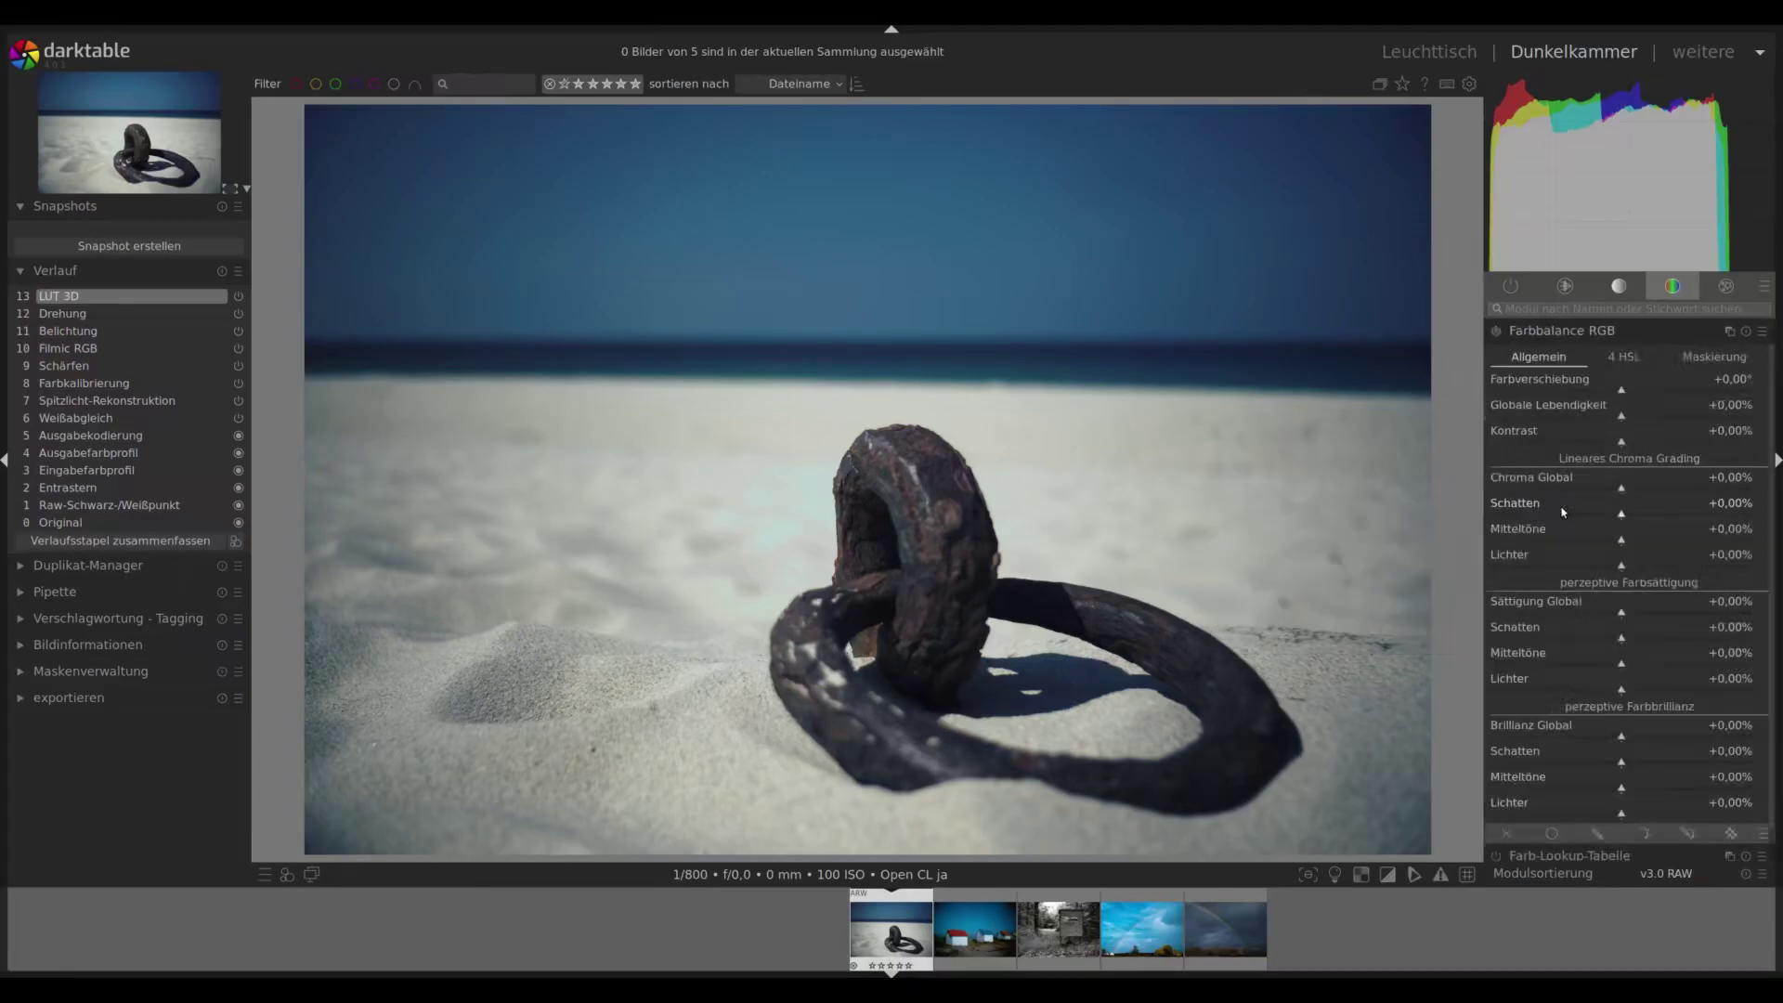
{"action": "left_click", "coordinate": [1762, 332]}
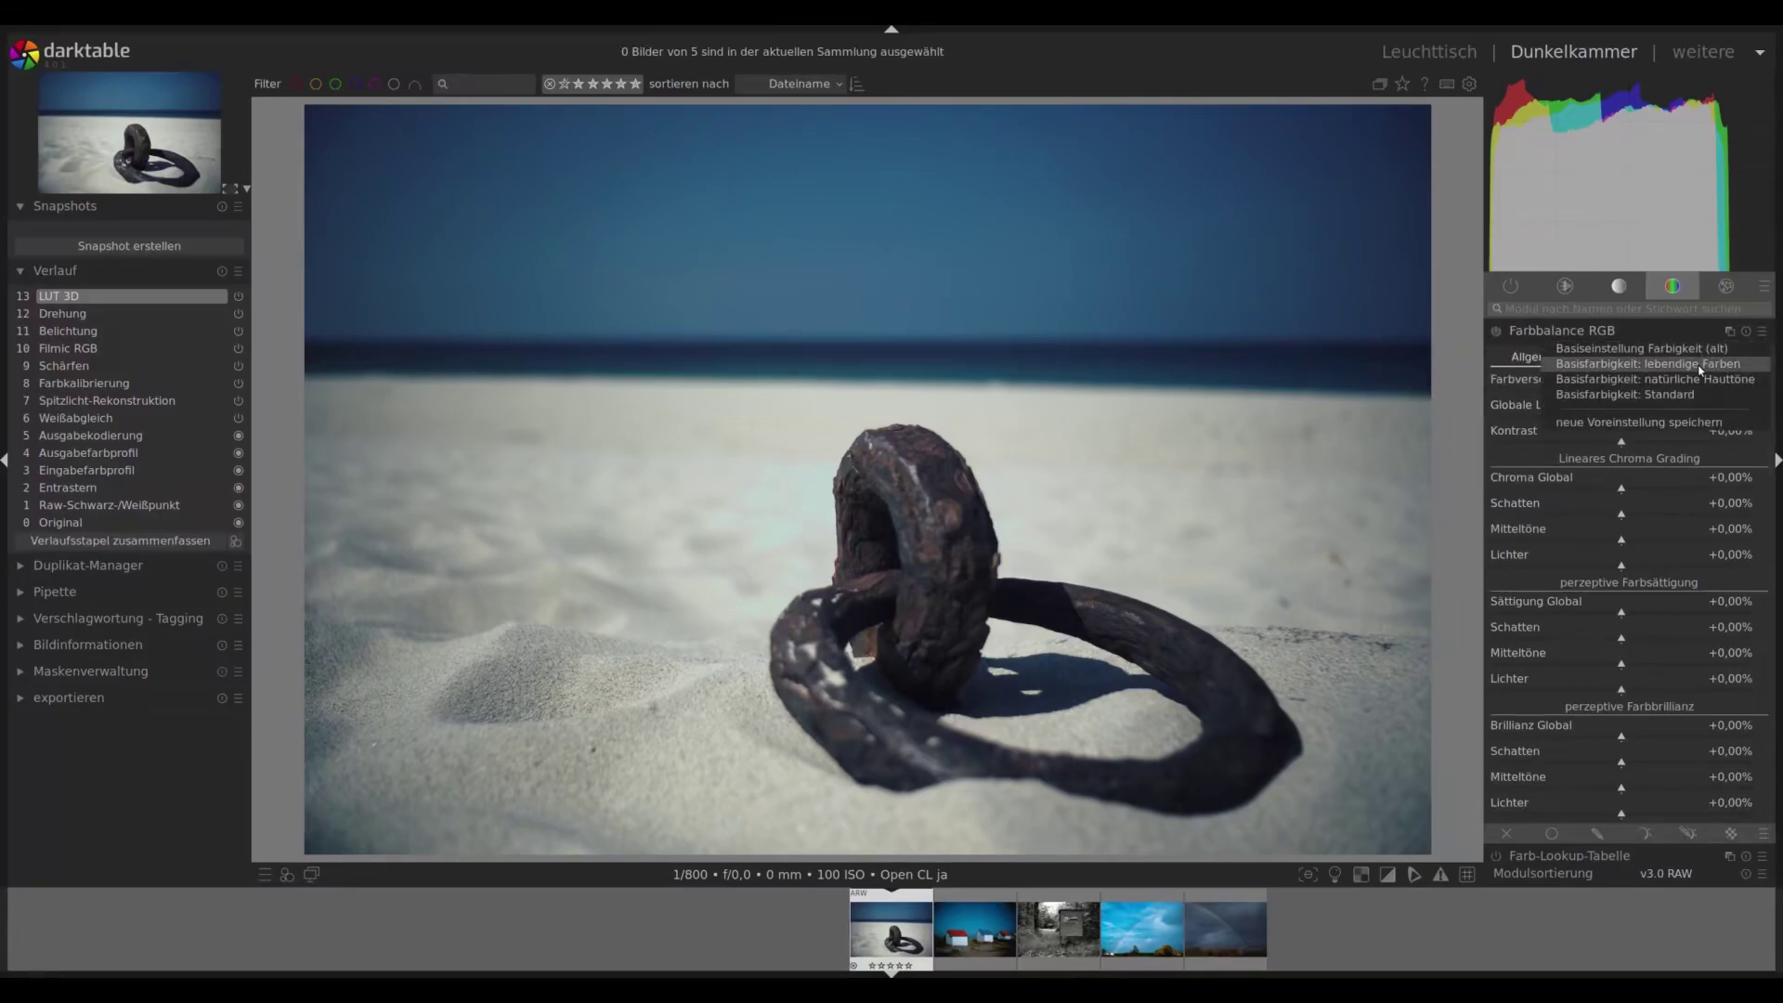
{"action": "left_click", "coordinate": [1702, 370]}
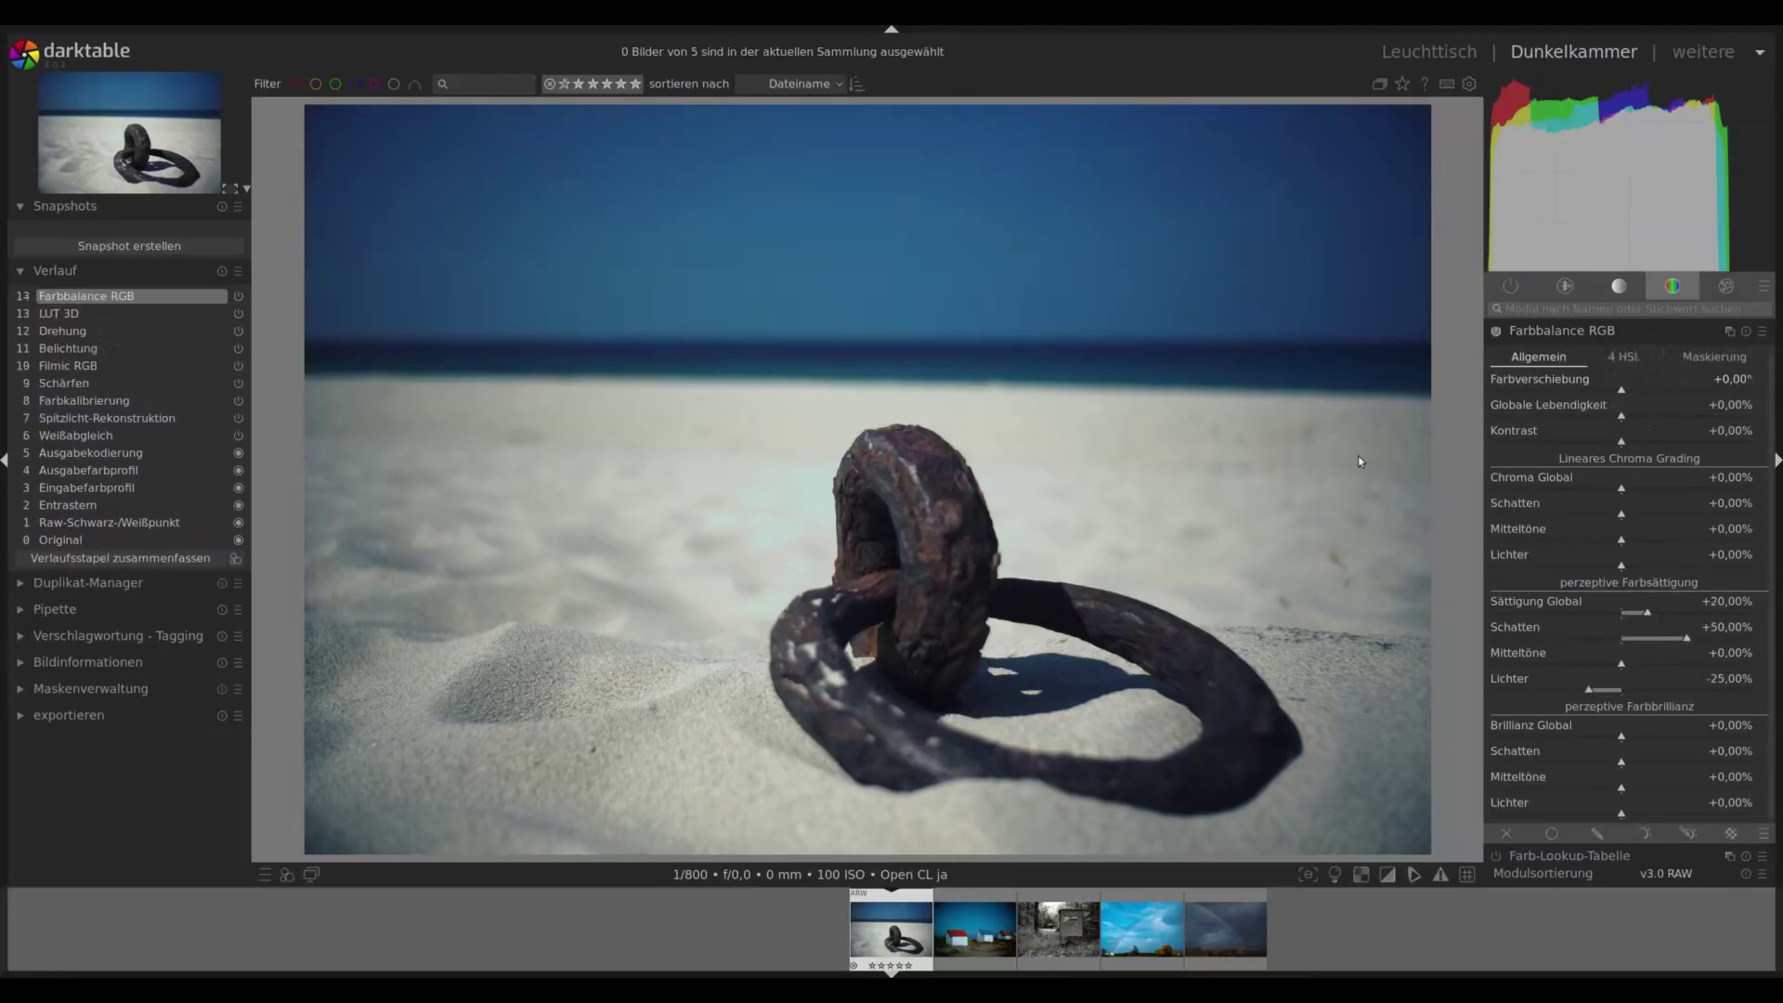